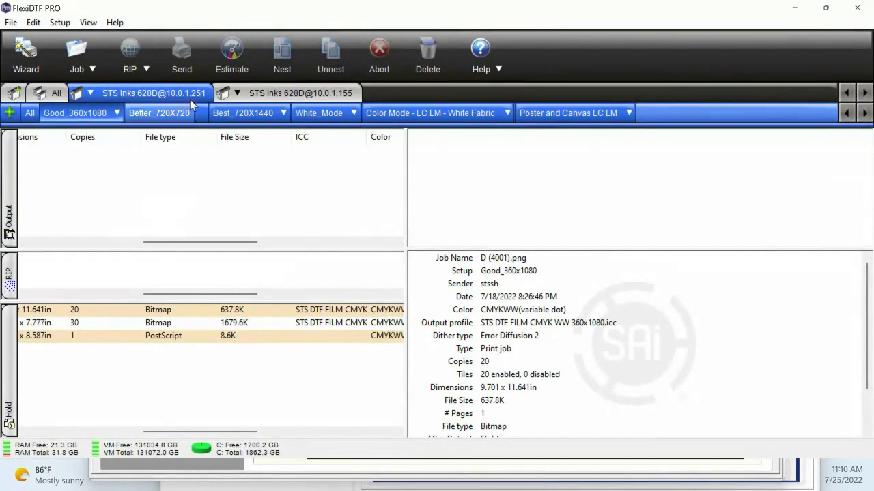
Step: Check the installed FlexiDTF PRO build number in the program's About information
{"action": "left_click", "coordinate": [115, 23]}
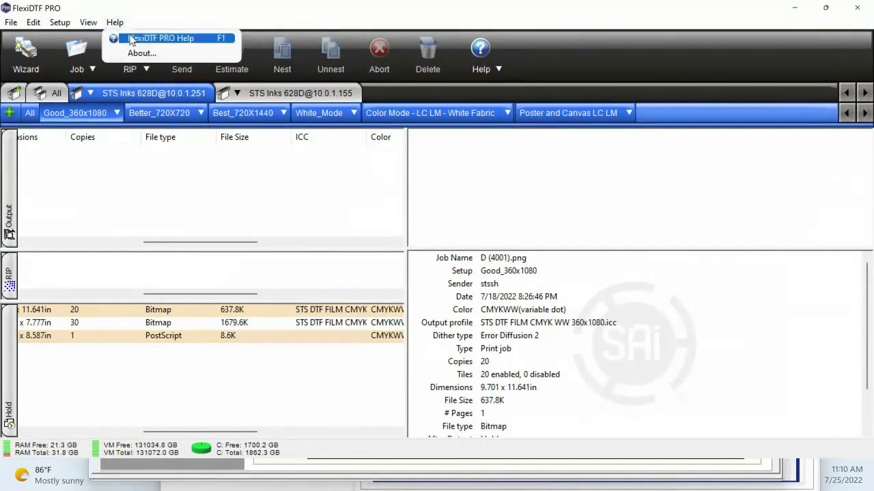
{"action": "left_click", "coordinate": [142, 53]}
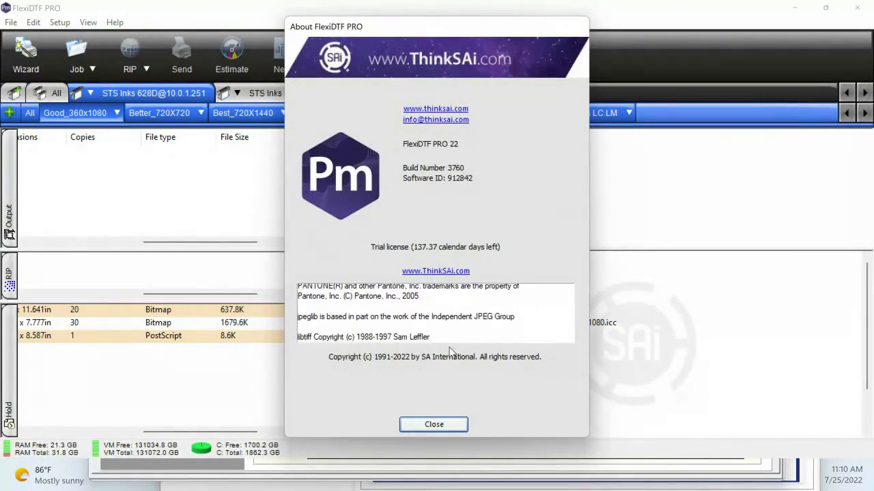
{"action": "left_click", "coordinate": [434, 425]}
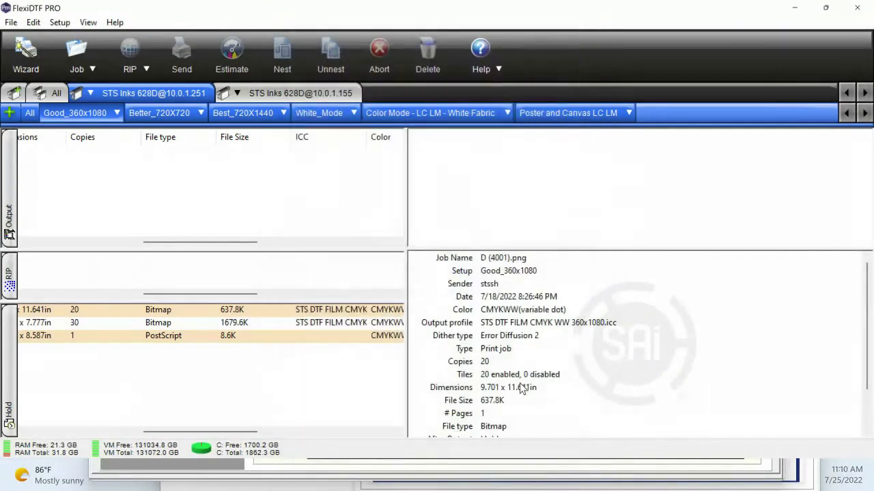
Step: Minimize FlexiDTF PRO and the MUTOH Status Monitor to clear the desktop
{"action": "left_click", "coordinate": [794, 9]}
{"action": "left_click", "coordinate": [747, 66]}
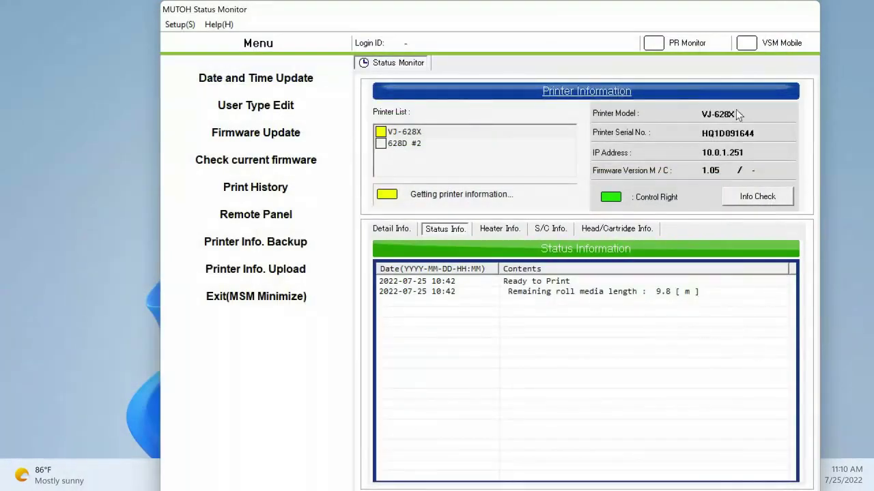
{"action": "left_click", "coordinate": [258, 298]}
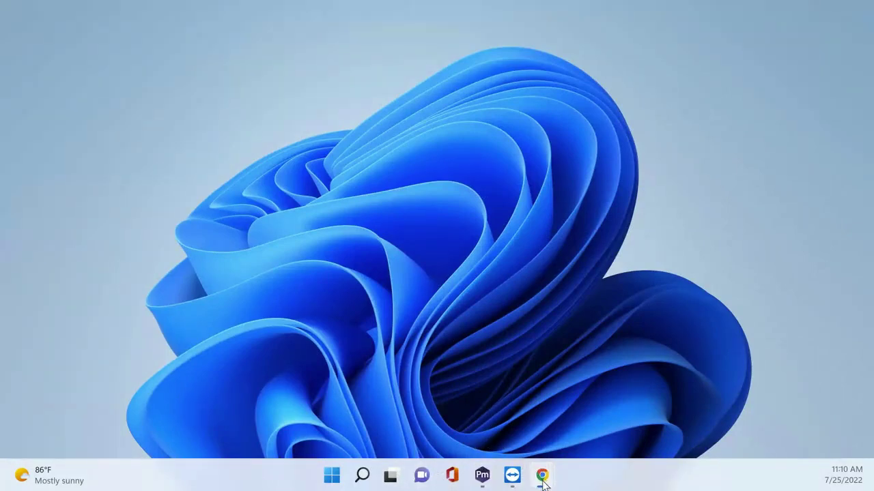
Step: Switch to Microsoft Edge, open saicloud.com and log in to the SAi Cloud account with the saved credentials
{"action": "mouse_move", "coordinate": [541, 480]}
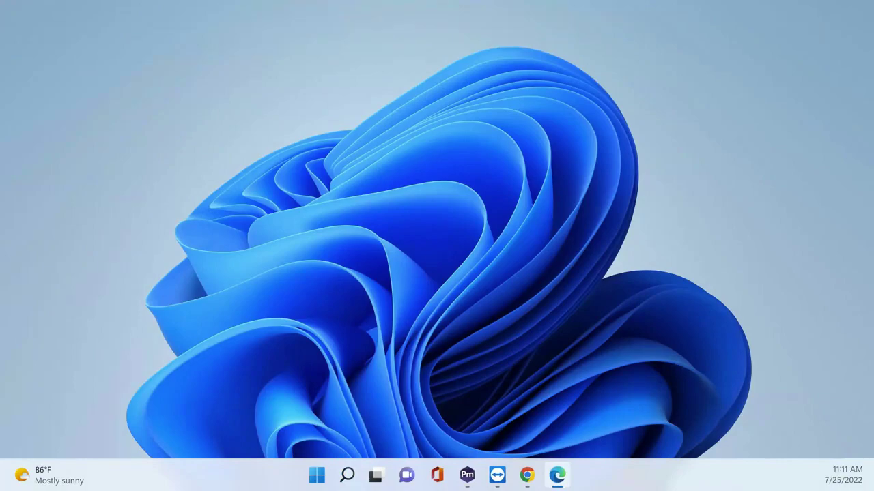
{"action": "left_click_drag", "start_coordinate": [819, 13], "coordinate": [446, 28]}
{"action": "double_click", "coordinate": [447, 27]}
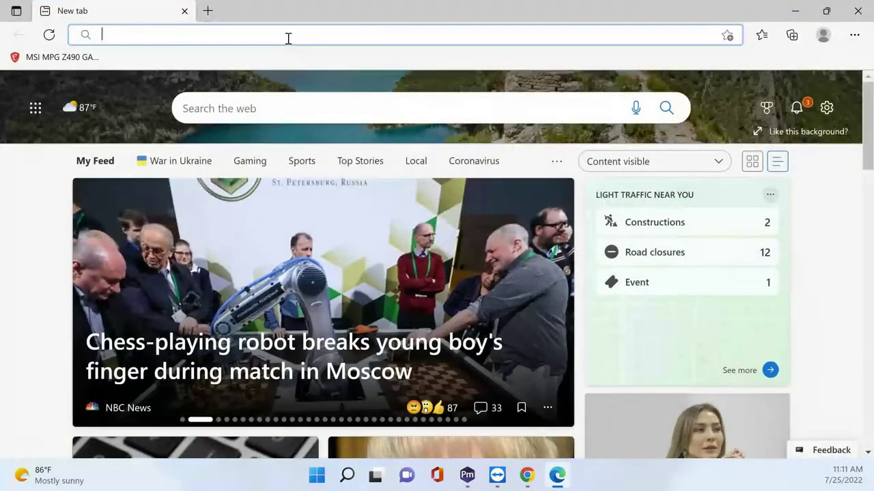
{"action": "left_click", "coordinate": [288, 38]}
{"action": "type", "text": "s"}
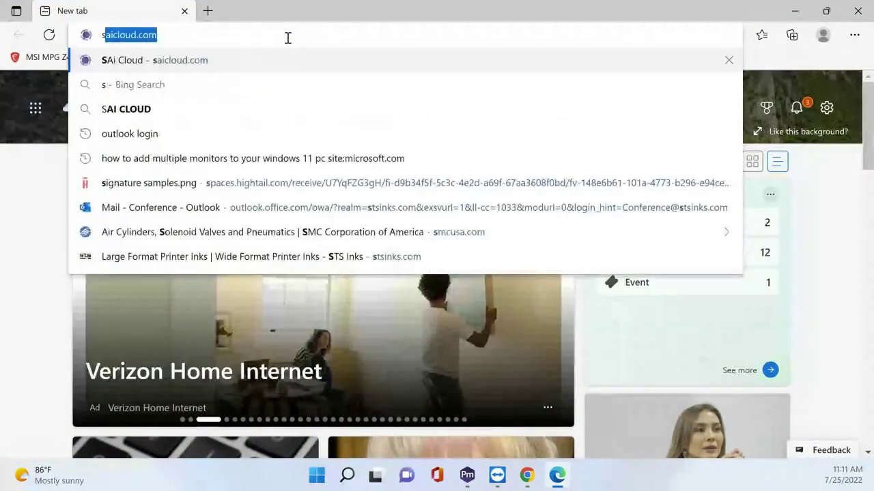
{"action": "type", "text": "ai"}
{"action": "key", "text": "Return"}
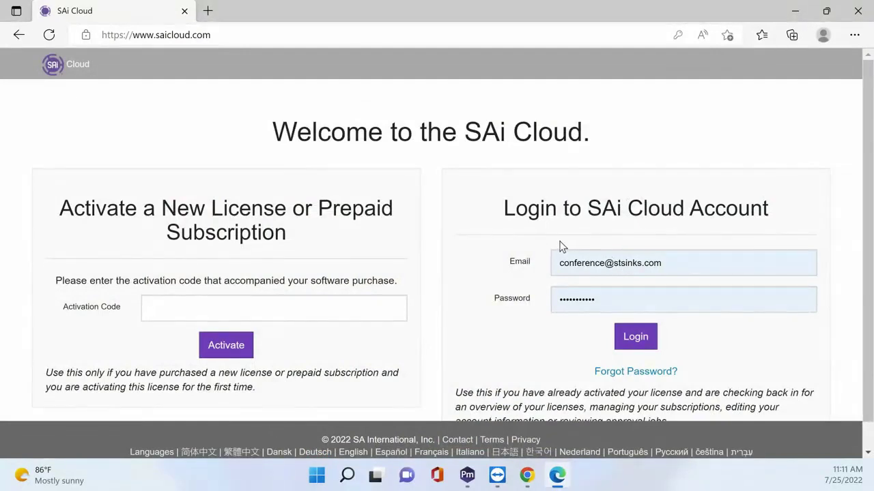
{"action": "left_click", "coordinate": [634, 336]}
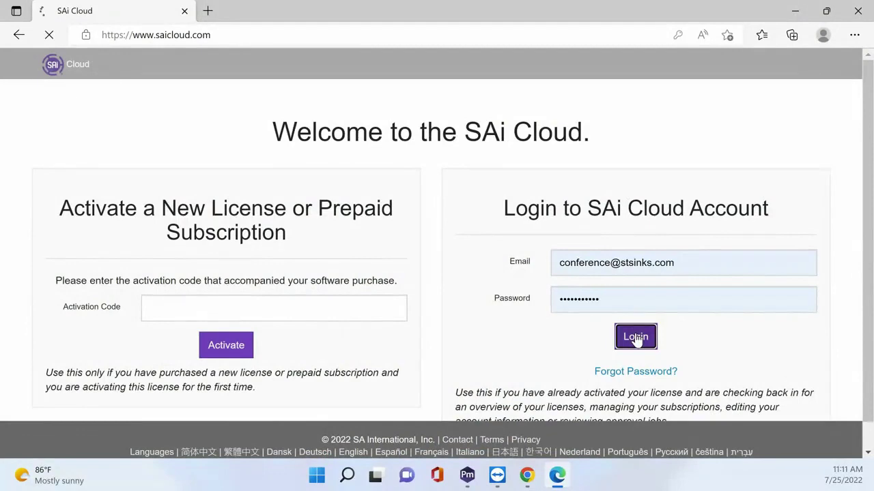
Step: Open the perpetual FlexiDTF PRO license and download its installer, fp_dtf_win_3777.exe
{"action": "scroll", "coordinate": [351, 219], "scroll_direction": "down", "scroll_amount": 1}
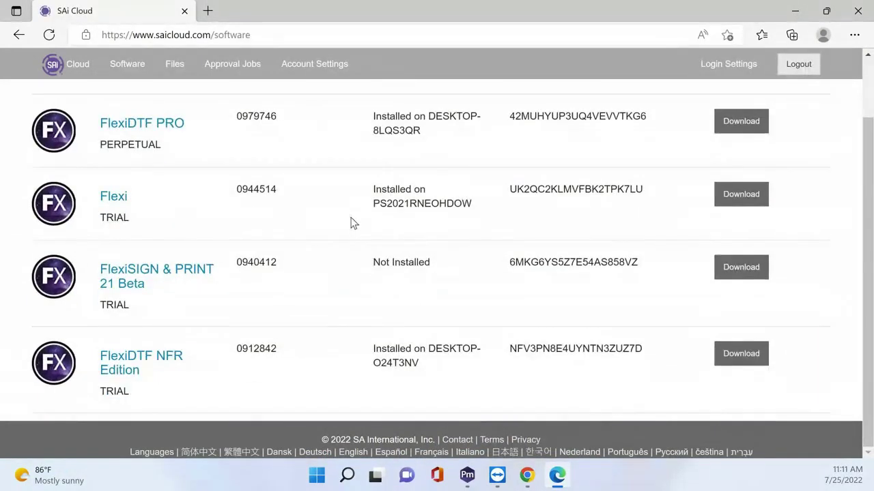
{"action": "scroll", "coordinate": [324, 321], "scroll_direction": "up", "scroll_amount": 1}
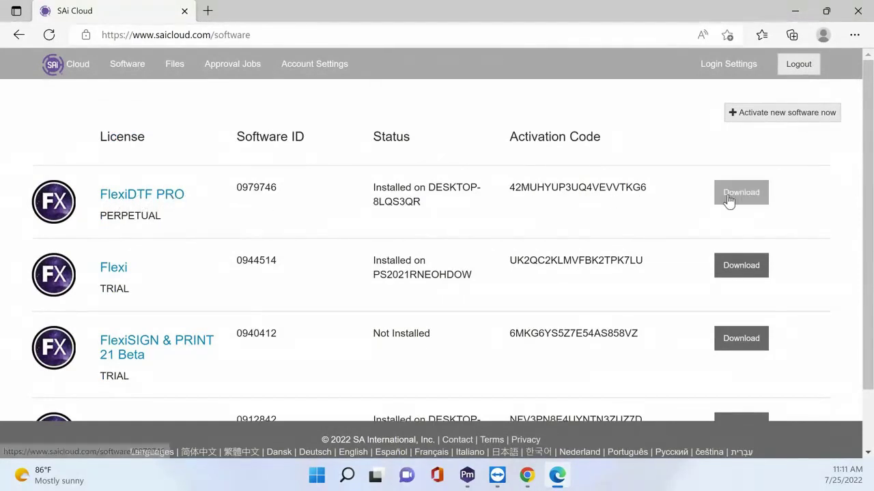
{"action": "left_click", "coordinate": [157, 198]}
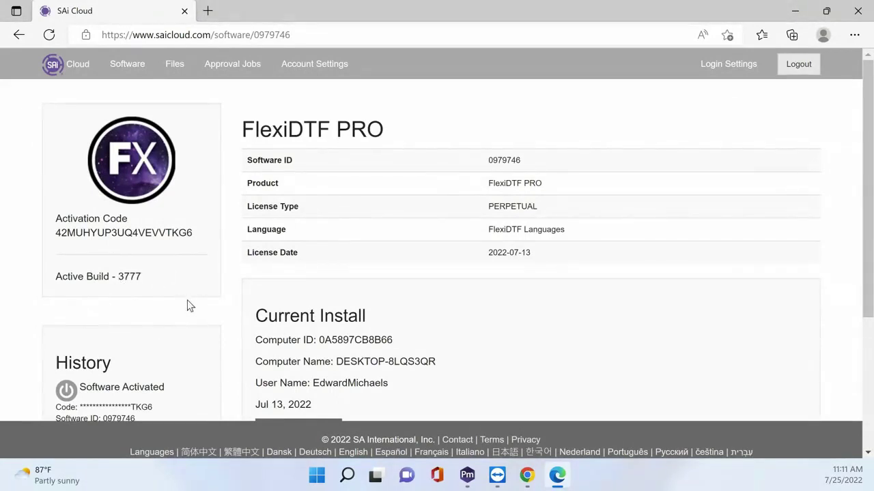
{"action": "scroll", "coordinate": [190, 290], "scroll_direction": "down", "scroll_amount": 3}
{"action": "left_click", "coordinate": [297, 239]}
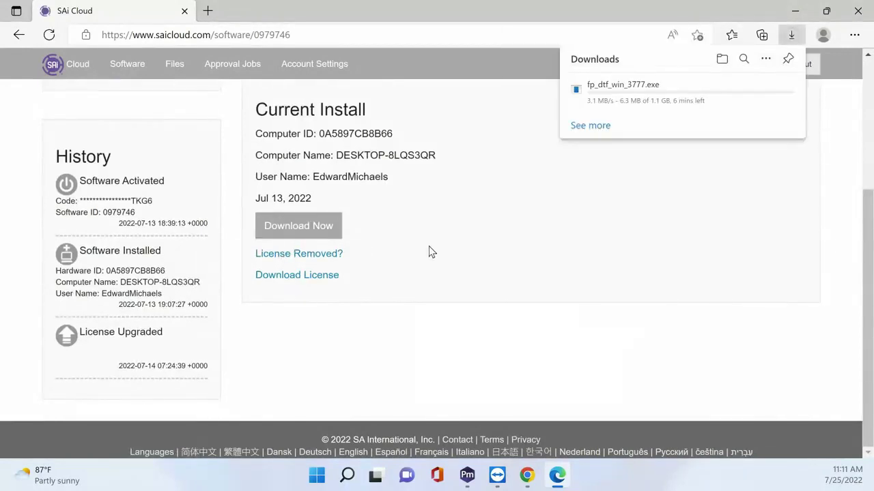
{"action": "mouse_move", "coordinate": [611, 107]}
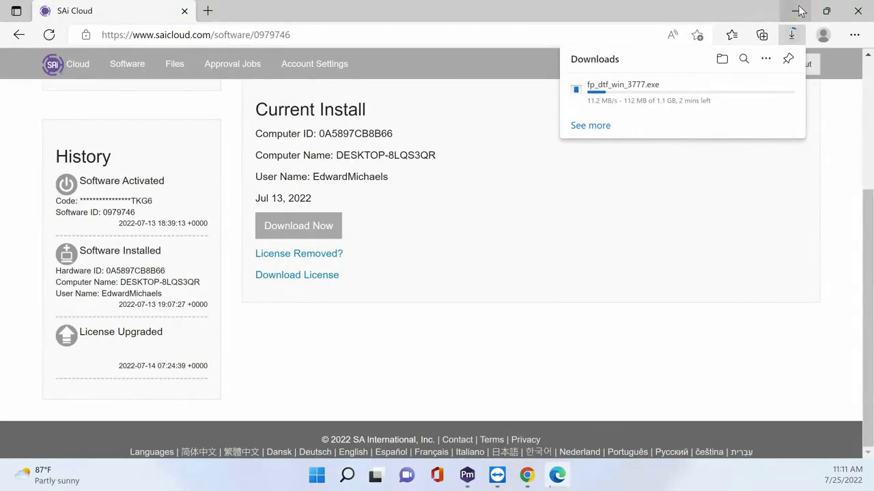
Step: Close all running FlexiDTF PRO windows while the installer downloads
{"action": "key", "text": "super+e"}
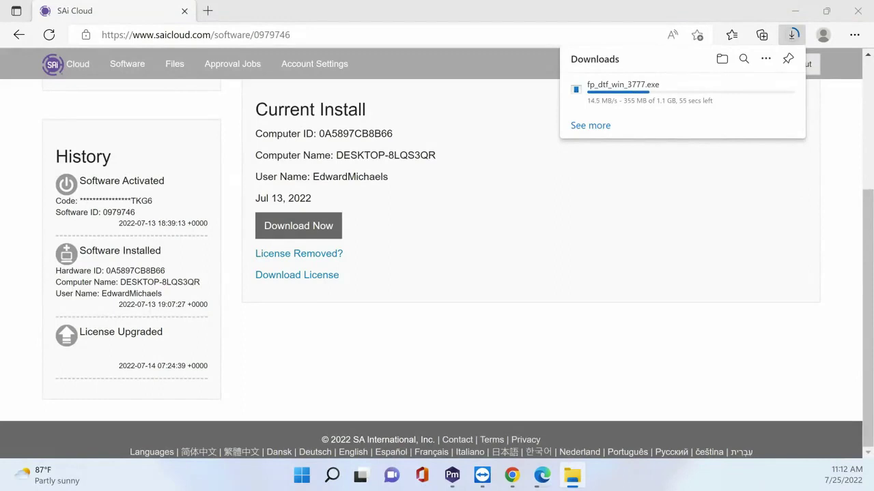
{"action": "mouse_move", "coordinate": [462, 473]}
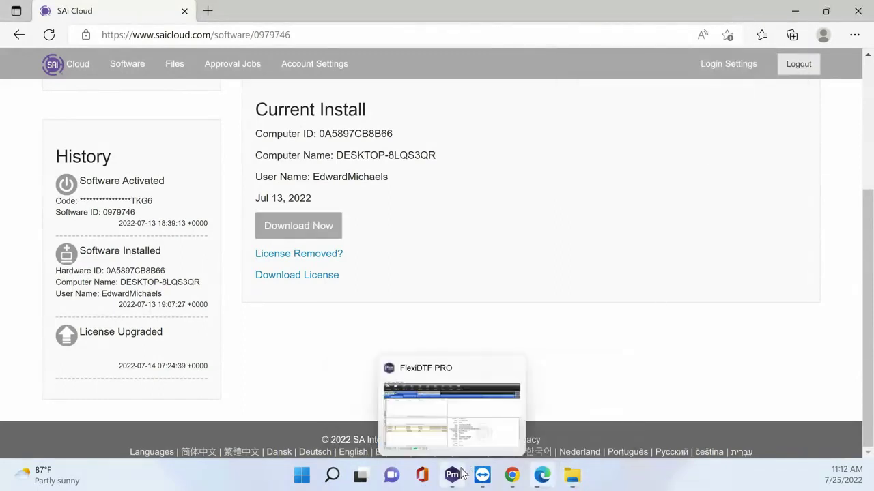
{"action": "right_click", "coordinate": [456, 477]}
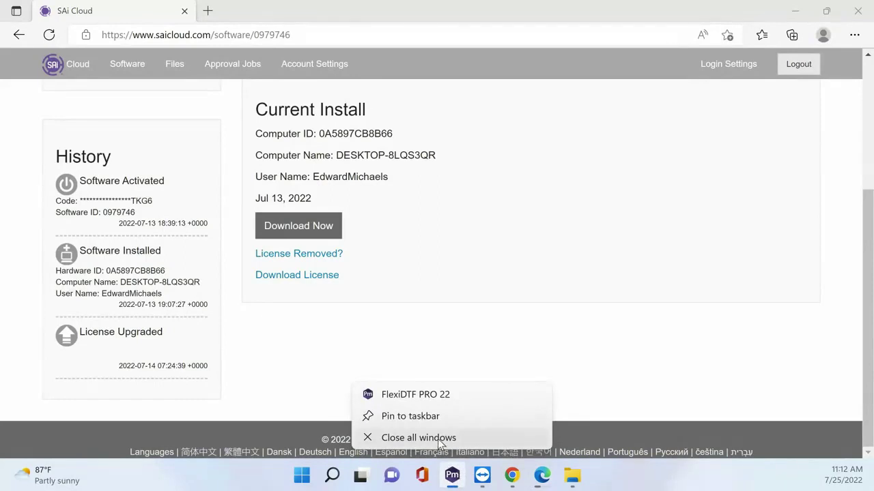
{"action": "left_click", "coordinate": [436, 440]}
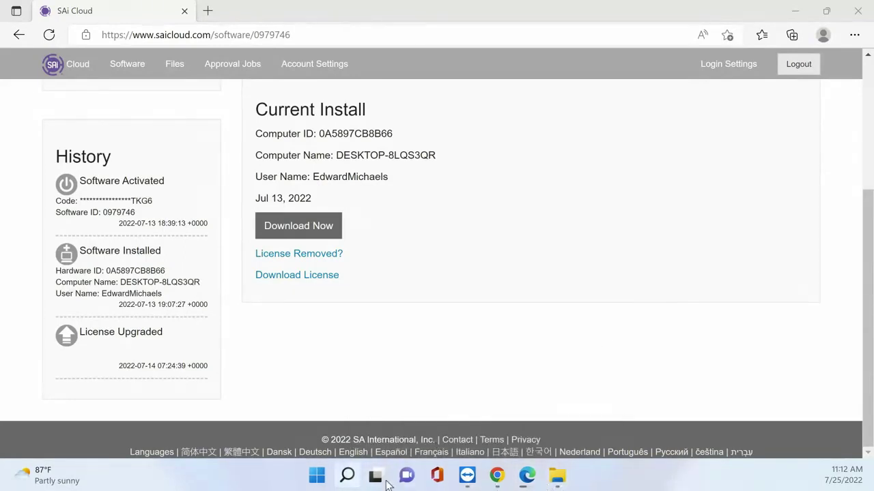
Step: Minimize the browser and move the FlexiDTF PRO 22 shortcut to the corner of the main desktop
{"action": "left_click", "coordinate": [796, 13]}
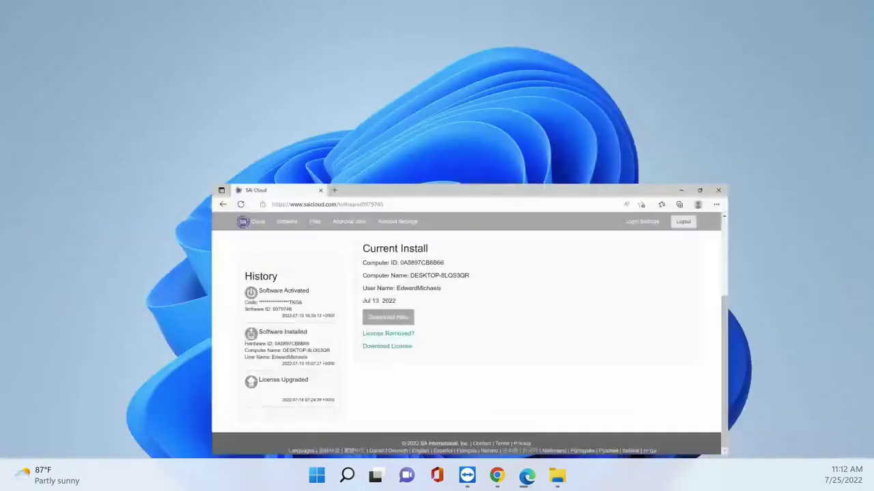
{"action": "left_click_drag", "start_coordinate": [872, 48], "coordinate": [541, 79]}
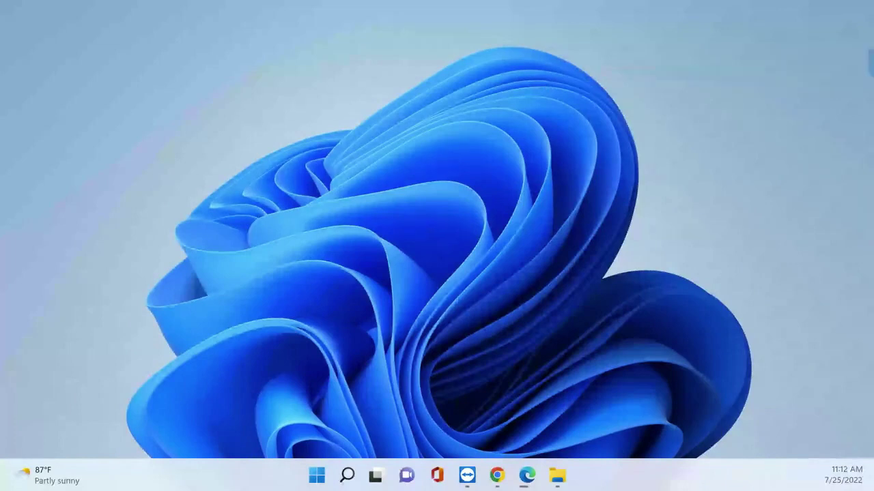
{"action": "left_click_drag", "start_coordinate": [868, 62], "coordinate": [45, 37]}
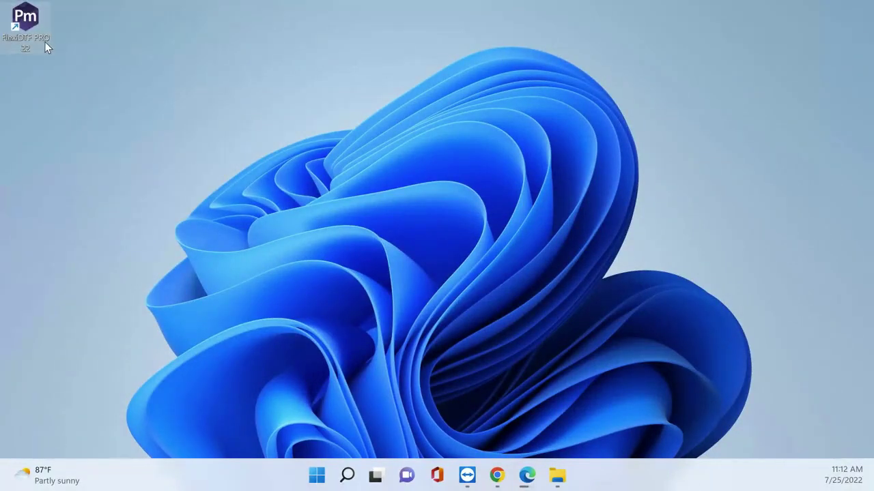
Step: Examine the file location of the FlexiDTF PRO 22 shortcut to see its installation folder path
{"action": "right_click", "coordinate": [36, 41]}
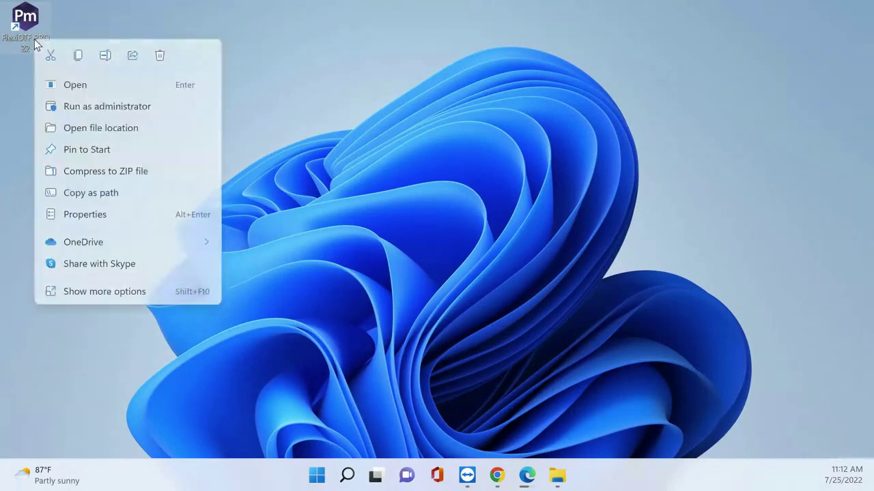
{"action": "left_click", "coordinate": [103, 129]}
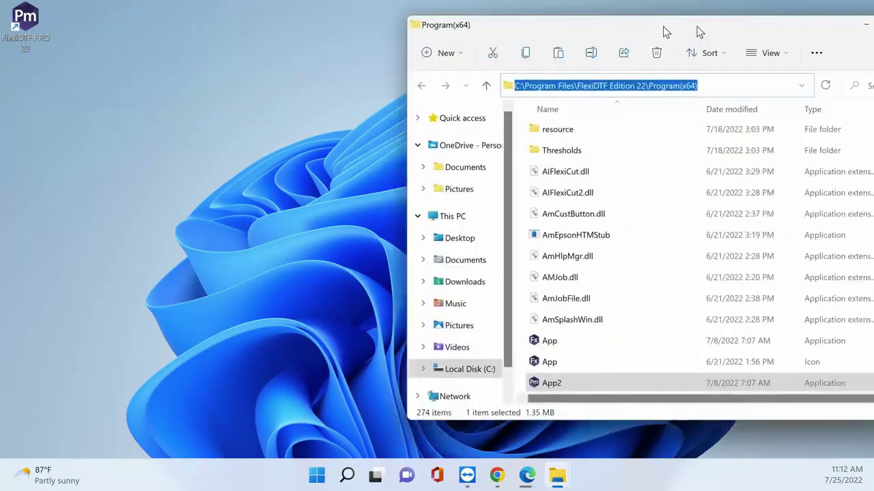
{"action": "left_click_drag", "start_coordinate": [662, 26], "coordinate": [474, 36]}
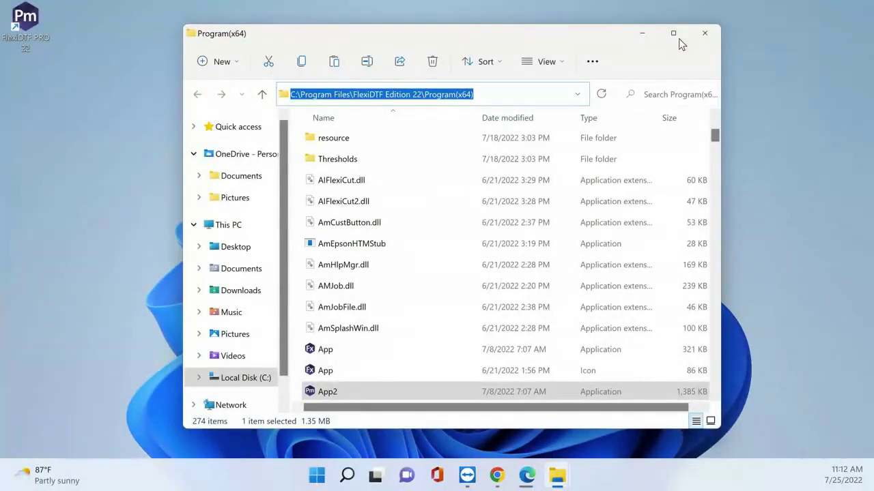
{"action": "left_click", "coordinate": [704, 32]}
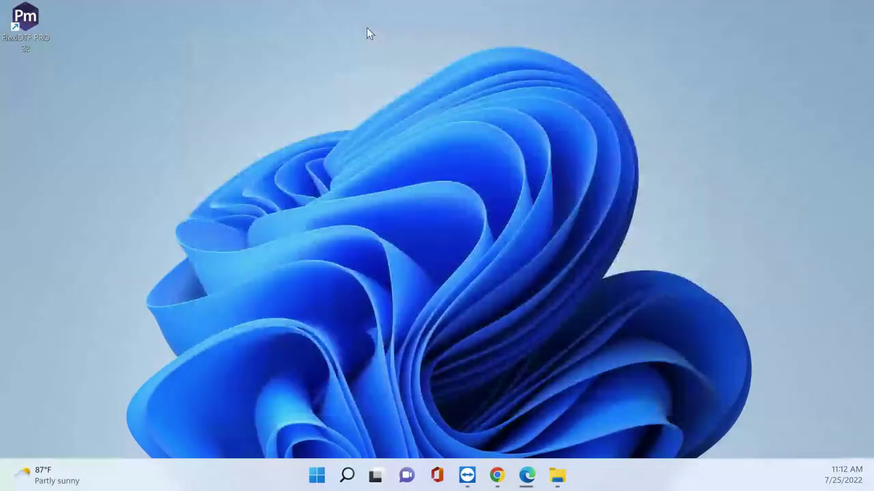
{"action": "right_click", "coordinate": [38, 41]}
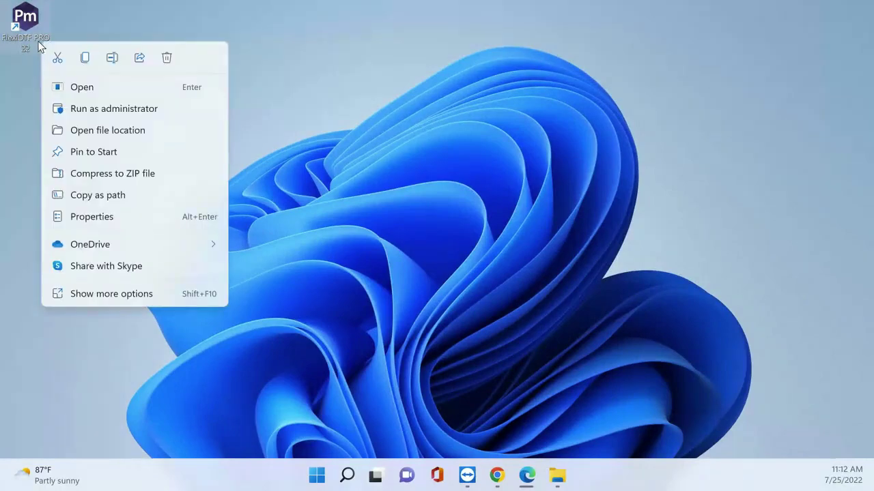
{"action": "left_click", "coordinate": [121, 134]}
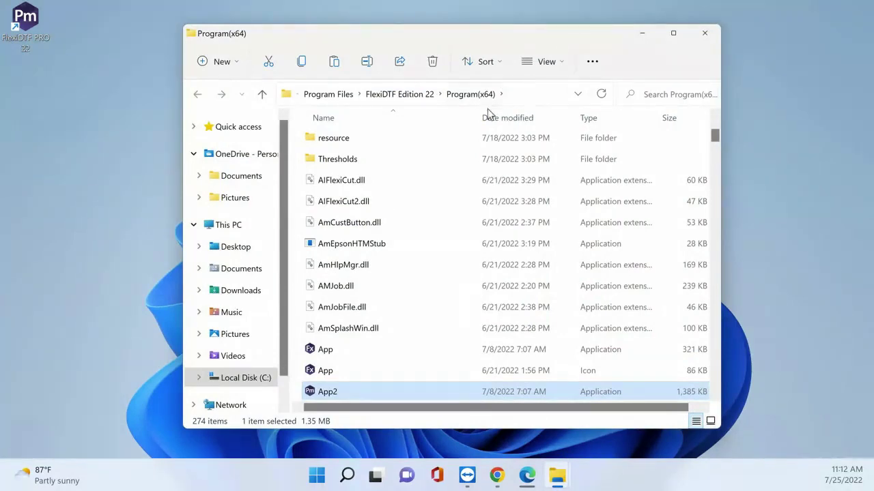
{"action": "left_click", "coordinate": [703, 36]}
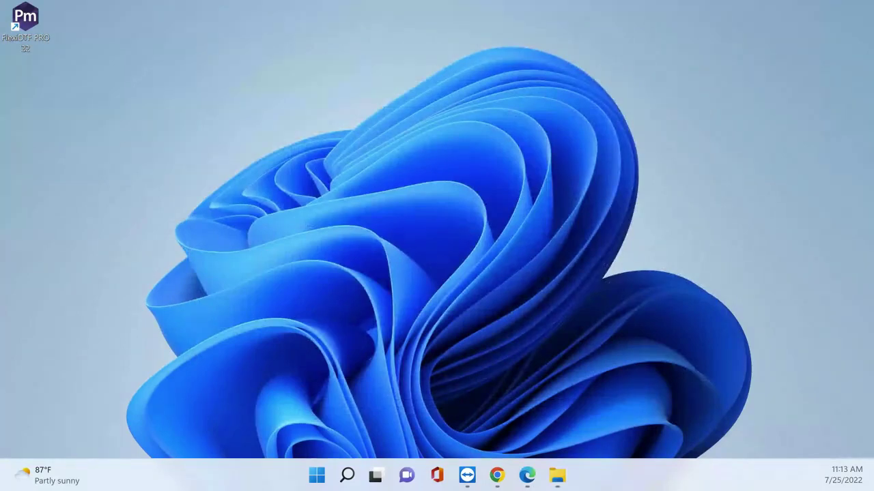
Step: Open the Downloads folder in File Explorer and run the fp_dtf_win_3777 installer
{"action": "left_click", "coordinate": [557, 475]}
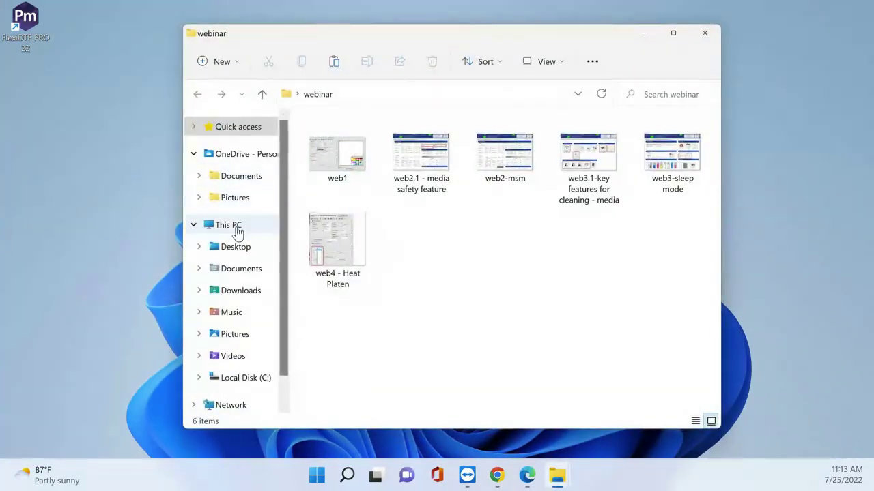
{"action": "left_click", "coordinate": [243, 291]}
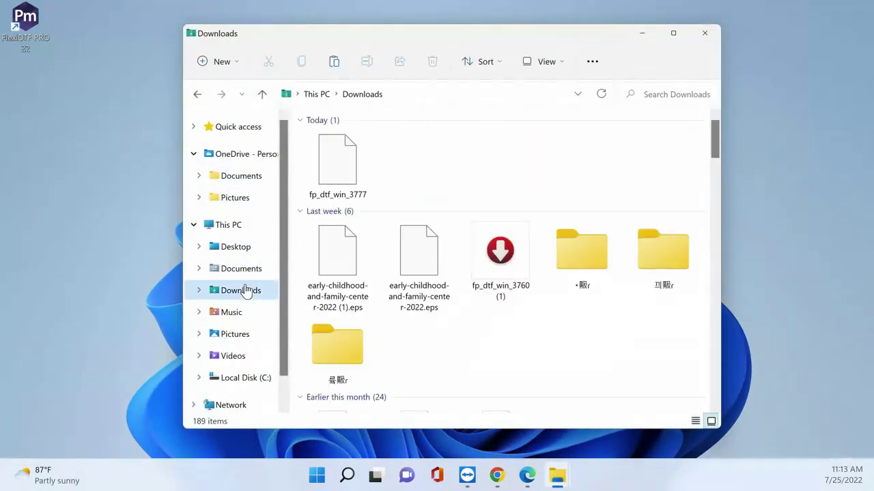
{"action": "left_click", "coordinate": [342, 169]}
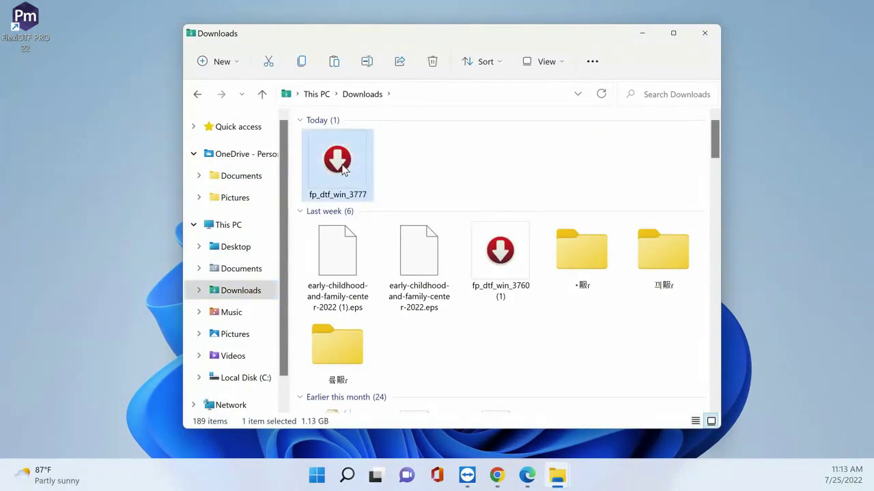
{"action": "double_click", "coordinate": [345, 169]}
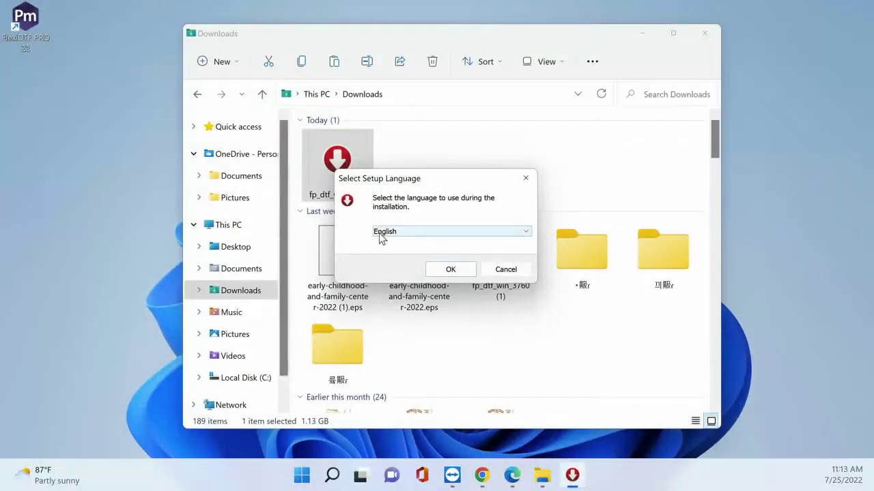
Step: Confirm English as the setup language, clear the Downloads window out of view and accept the license agreement
{"action": "left_click", "coordinate": [450, 234]}
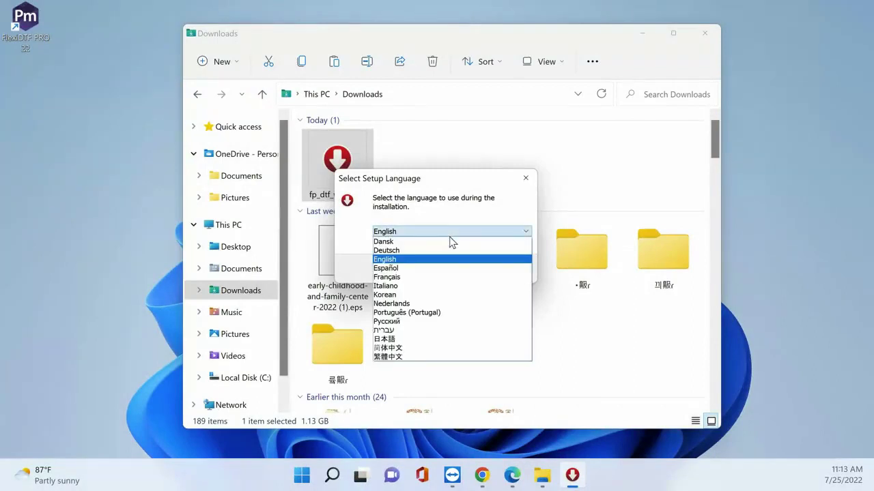
{"action": "left_click", "coordinate": [452, 234]}
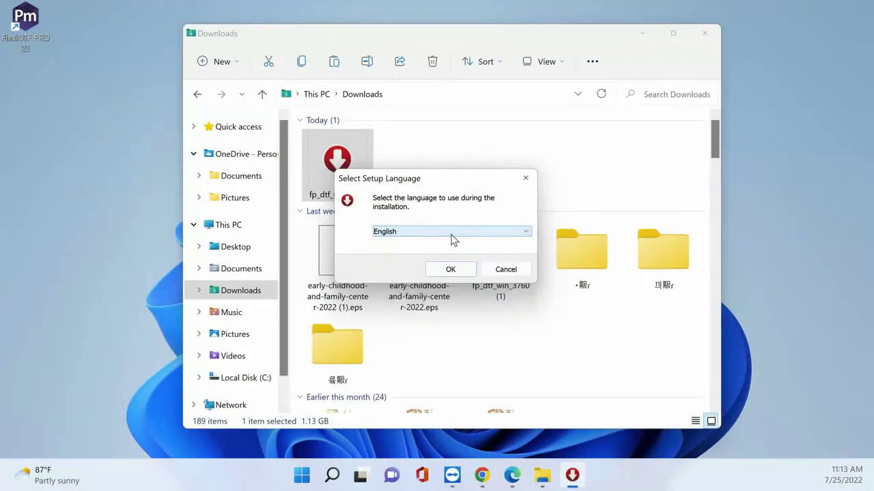
{"action": "left_click", "coordinate": [450, 270]}
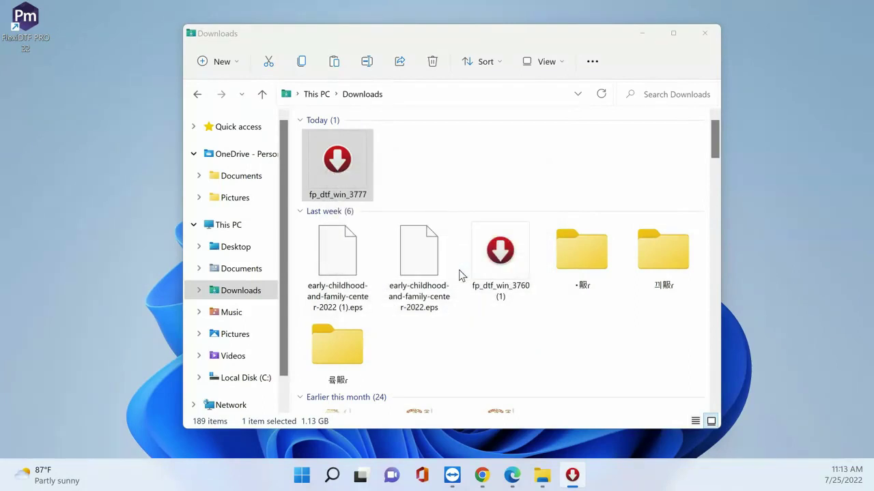
{"action": "left_click", "coordinate": [645, 34]}
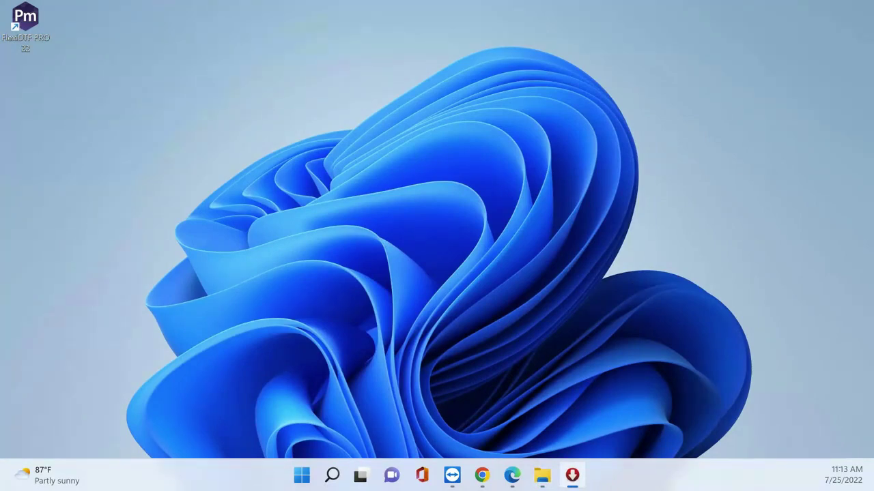
{"action": "left_click_drag", "start_coordinate": [698, 107], "coordinate": [469, 121]}
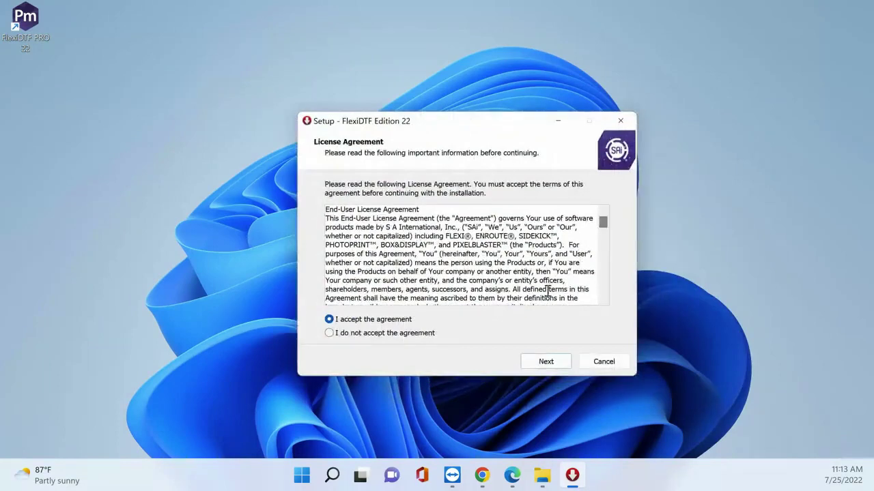
{"action": "left_click", "coordinate": [544, 363]}
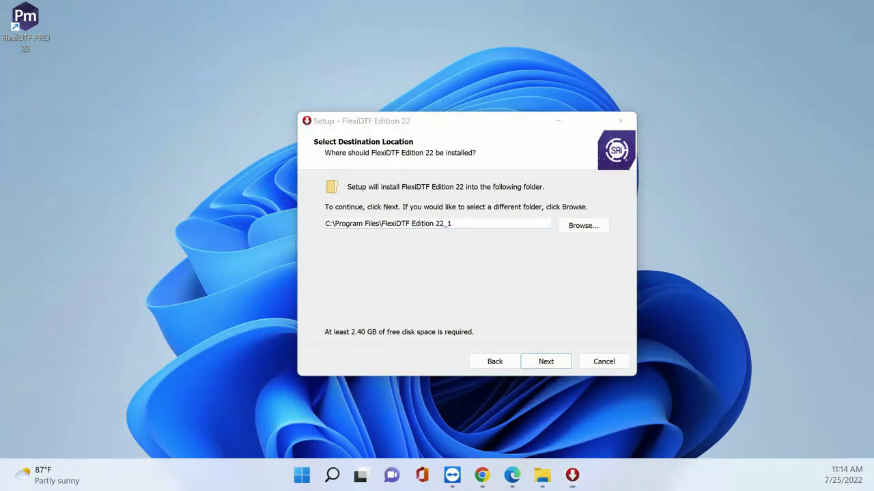
Step: Confirm C:\Program Files\FlexiDTF Edition 22_1 as the destination folder, keeping C as the install drive
{"action": "left_click", "coordinate": [520, 137]}
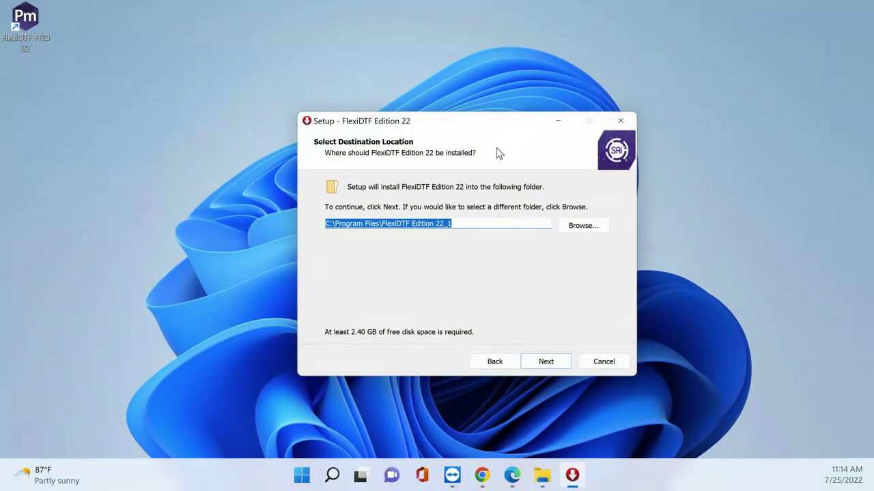
{"action": "left_click", "coordinate": [330, 226]}
{"action": "key", "text": "shift+Left"}
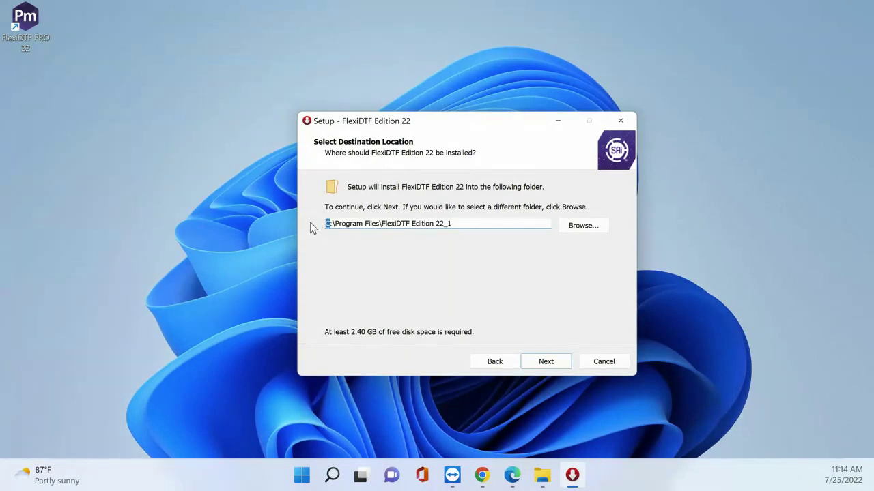
{"action": "type", "text": "D"}
{"action": "key", "text": "BackSpace"}
{"action": "type", "text": "C"}
{"action": "left_click", "coordinate": [544, 364]}
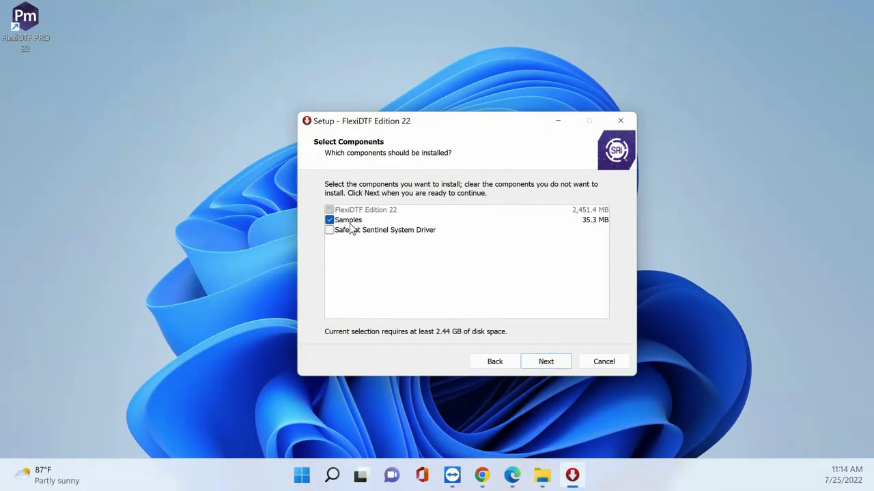
Step: Keep the Samples component, set the Start Menu folder to FlexiDTF Edition 22 and start the installation
{"action": "left_click", "coordinate": [545, 364]}
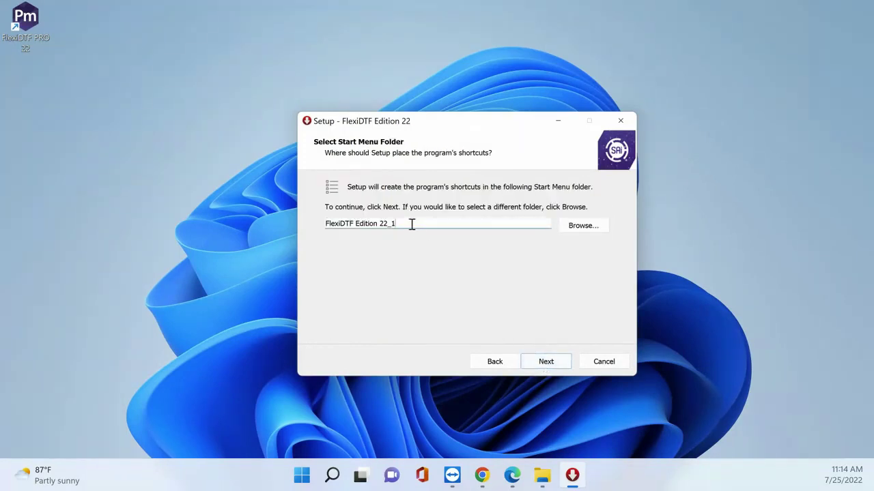
{"action": "key", "text": "BackSpace"}
{"action": "key", "text": "BackSpace"}
{"action": "left_click", "coordinate": [558, 364]}
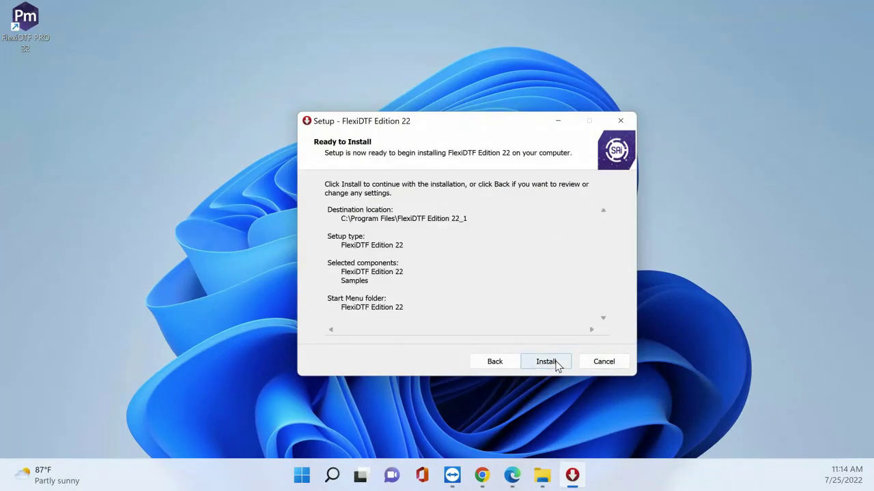
{"action": "left_click", "coordinate": [554, 363]}
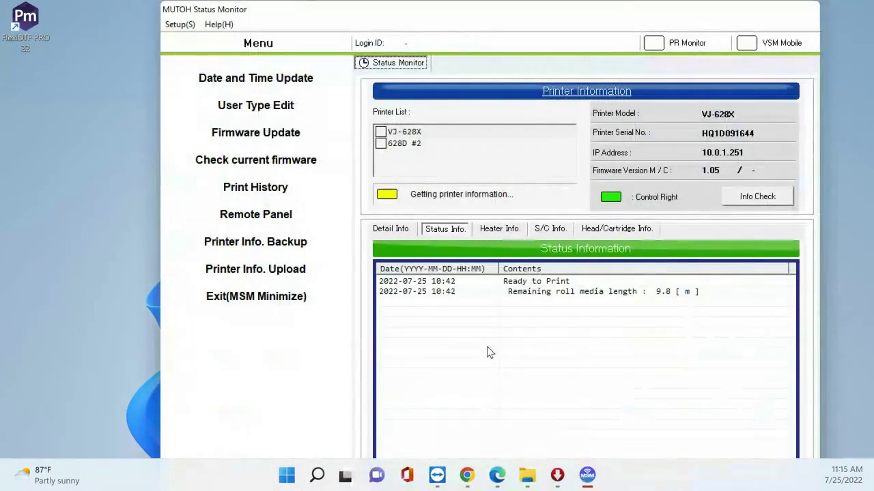
Step: Select the VJ-628X printer in the MUTOH Status Monitor's printer list and get its current status
{"action": "left_click", "coordinate": [427, 142]}
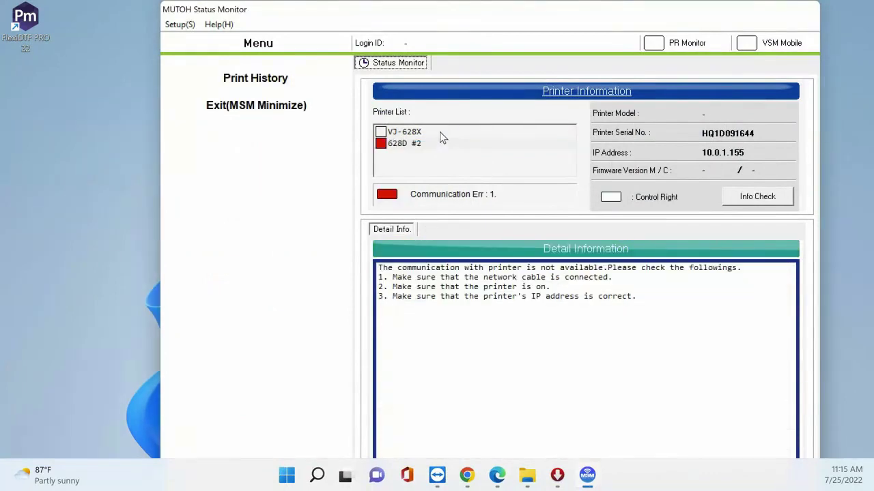
{"action": "left_click", "coordinate": [440, 133]}
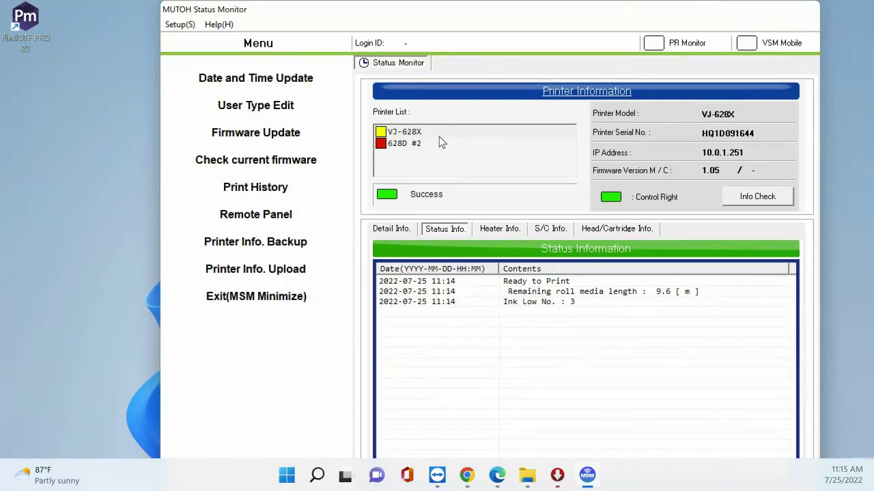
{"action": "left_click", "coordinate": [432, 134]}
{"action": "left_click", "coordinate": [438, 133]}
{"action": "left_click", "coordinate": [439, 133]}
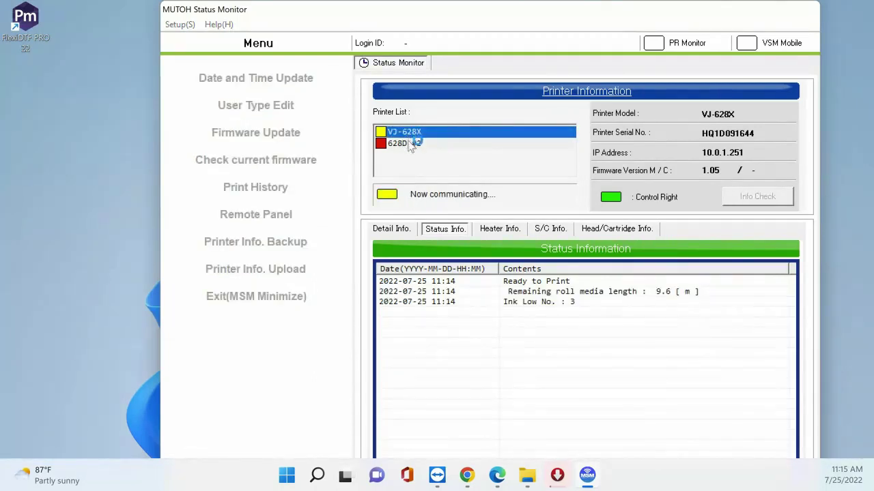
Step: Open the VJ-628X's advanced settings in the Remote Panel and set the roll length to 95 m
{"action": "left_click", "coordinate": [279, 225]}
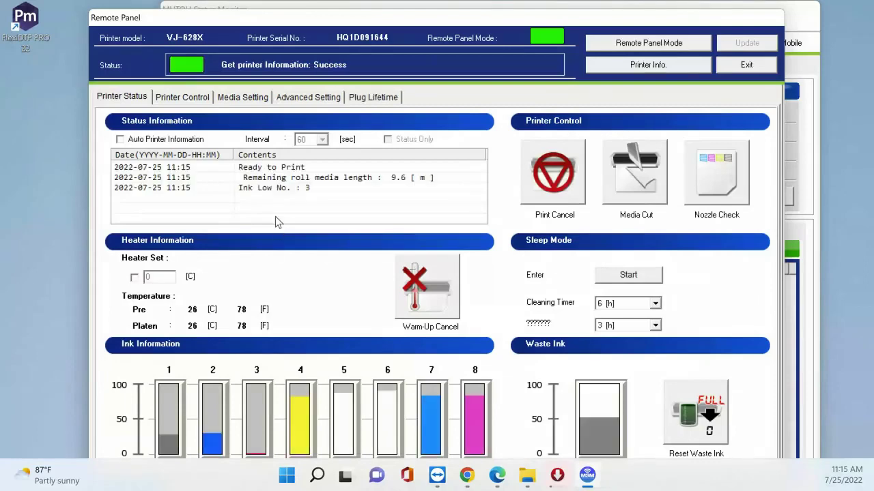
{"action": "left_click", "coordinate": [301, 98]}
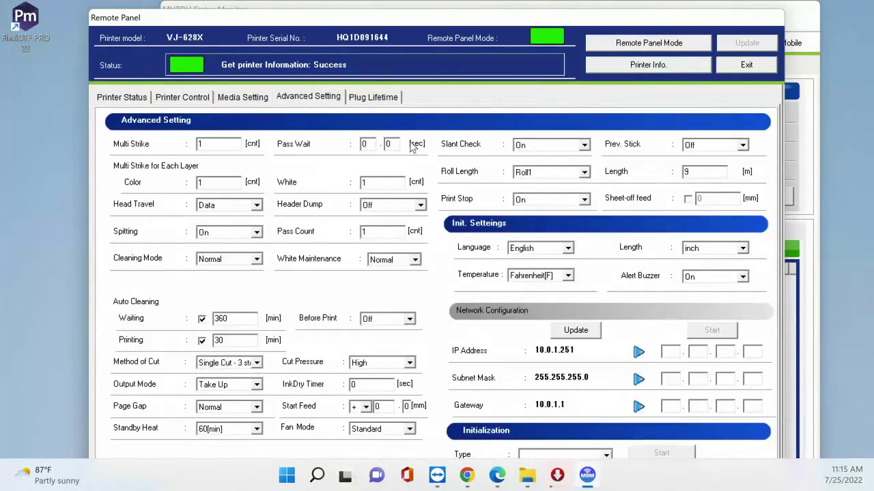
{"action": "double_click", "coordinate": [685, 173]}
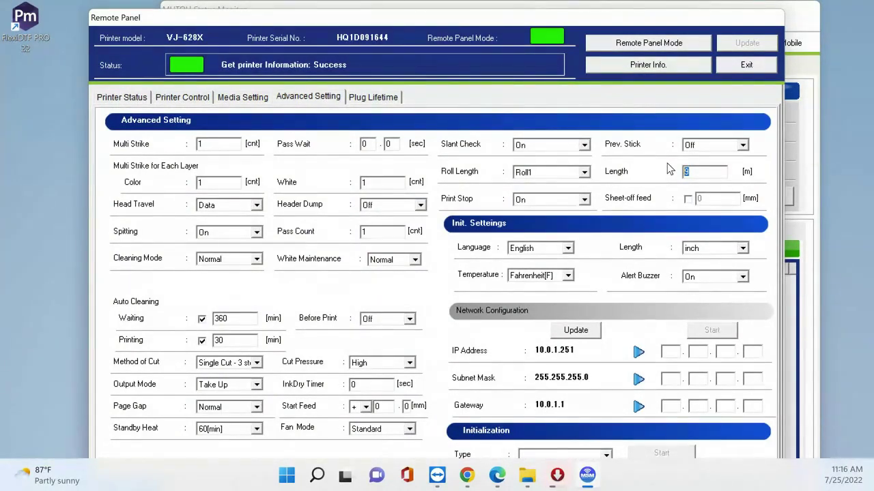
{"action": "type", "text": "5"}
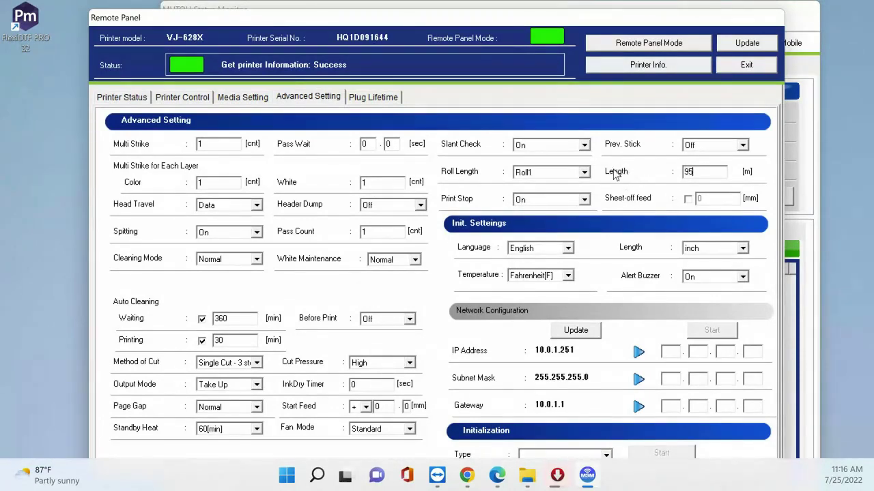
Step: Switch the Print Stop setting to Off and back to On
{"action": "left_click", "coordinate": [541, 205]}
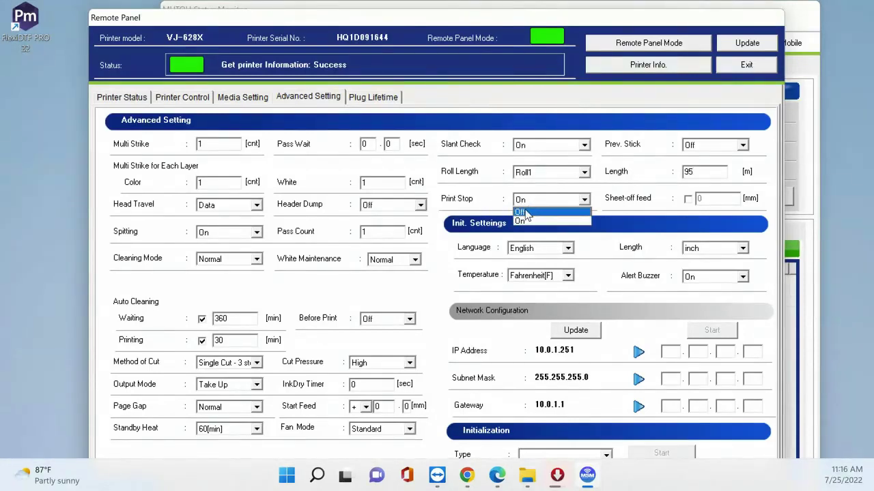
{"action": "left_click", "coordinate": [525, 213]}
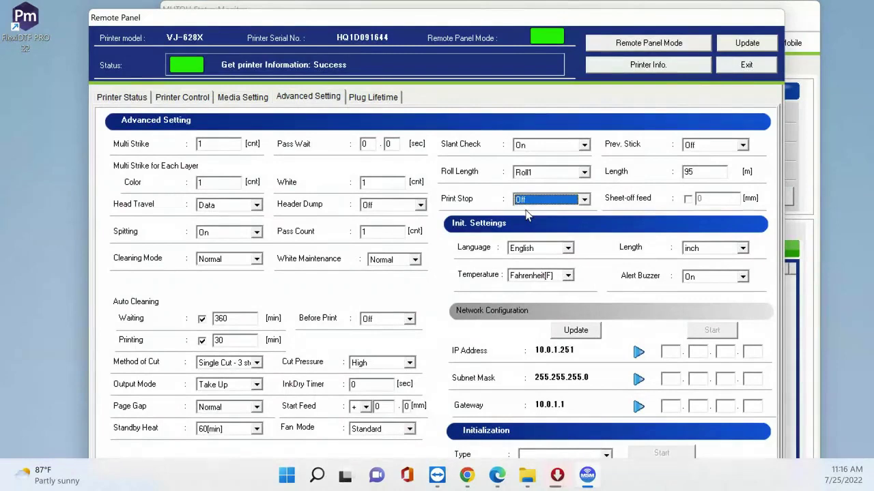
{"action": "left_click", "coordinate": [529, 202]}
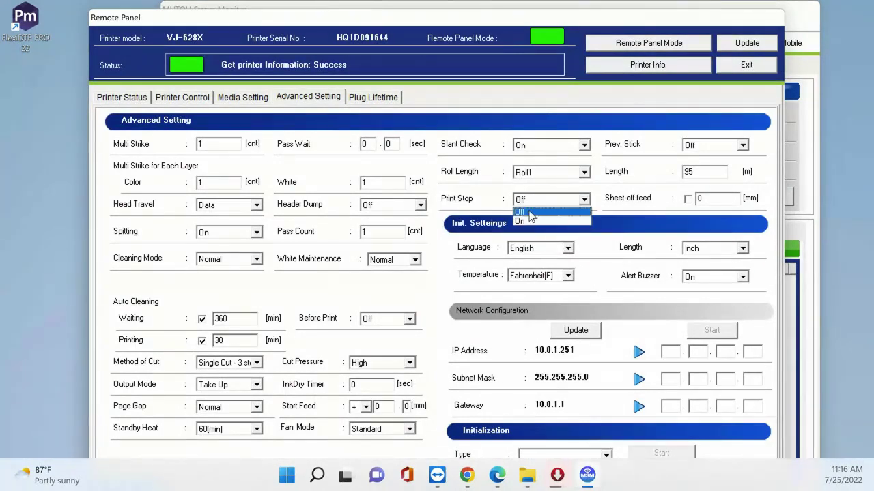
{"action": "left_click", "coordinate": [533, 223]}
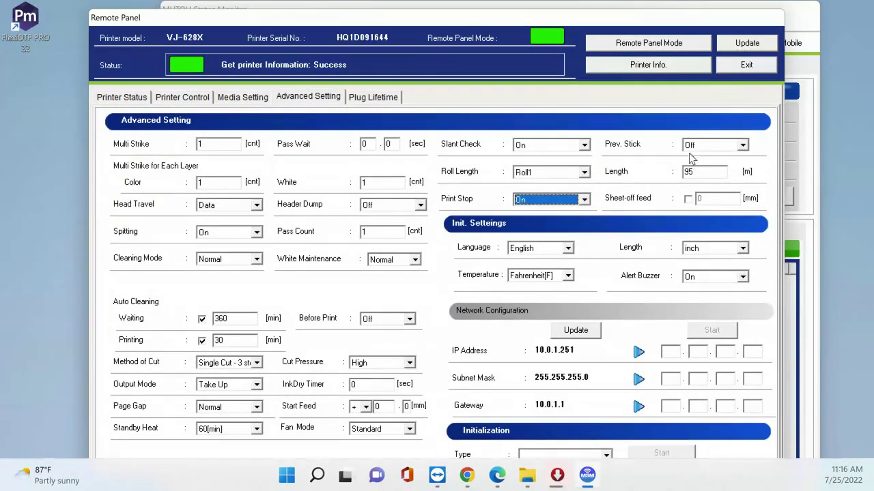
Step: Send the changed settings to the printer, exit the Remote Panel and minimize the MUTOH Status Monitor
{"action": "left_click", "coordinate": [748, 43]}
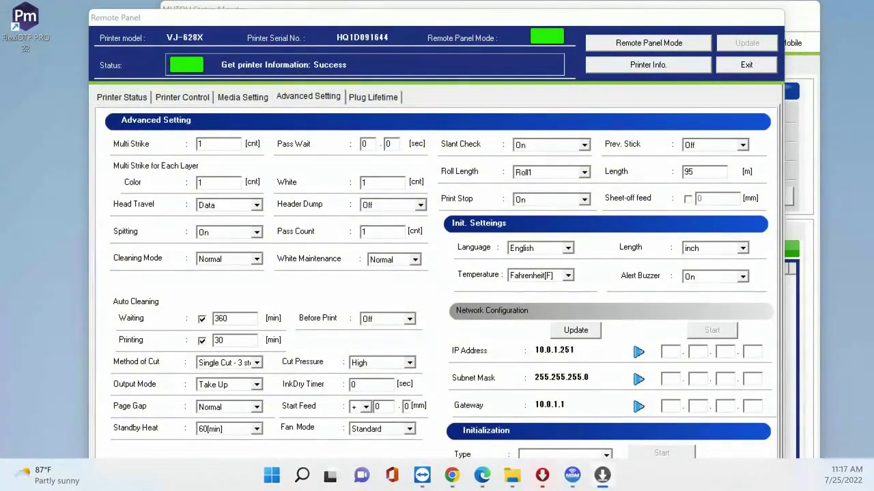
{"action": "left_click", "coordinate": [757, 68]}
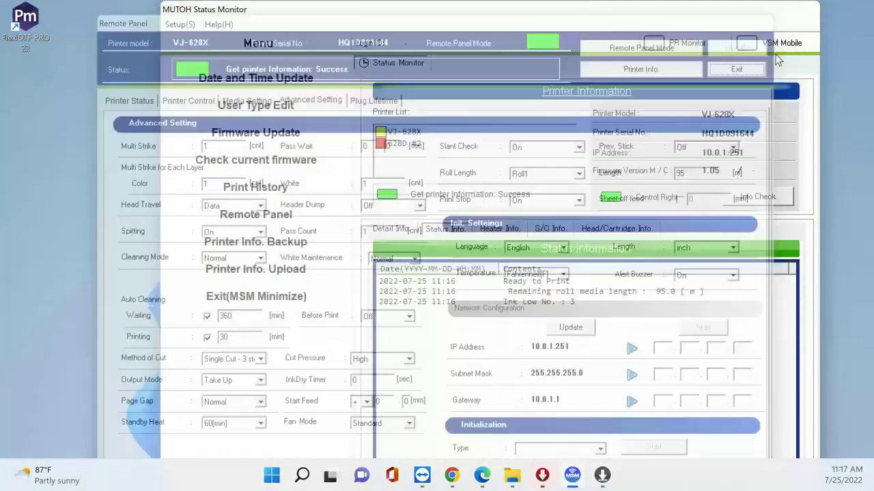
{"action": "left_click", "coordinate": [286, 300]}
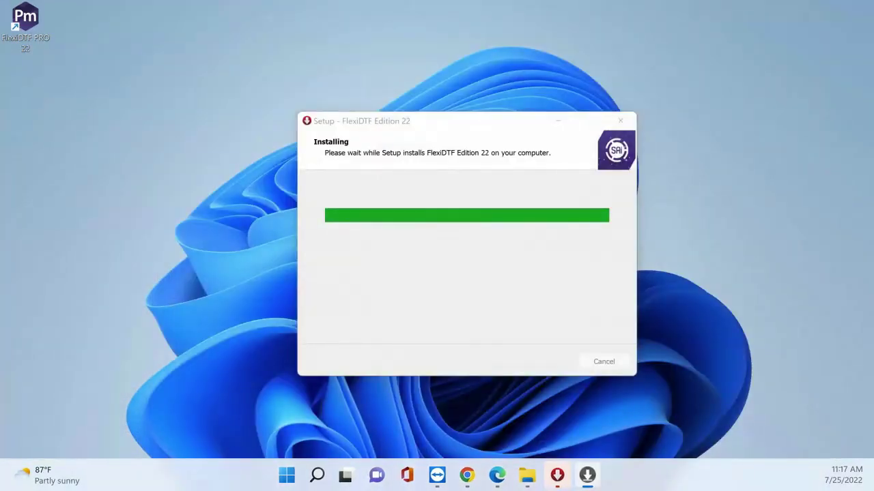
Step: Move the activation window into view, copy the activation code from the SAi Cloud license page in Edge and return to the installer
{"action": "left_click_drag", "start_coordinate": [811, 34], "coordinate": [286, 62]}
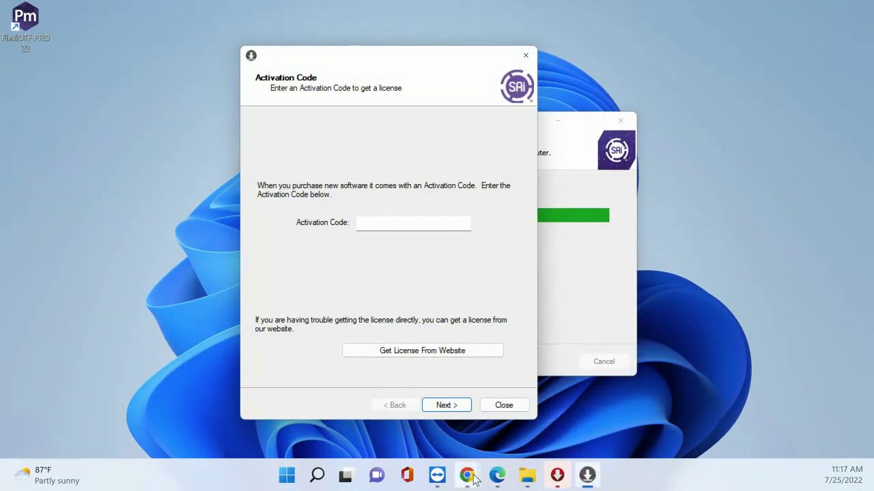
{"action": "left_click", "coordinate": [497, 476]}
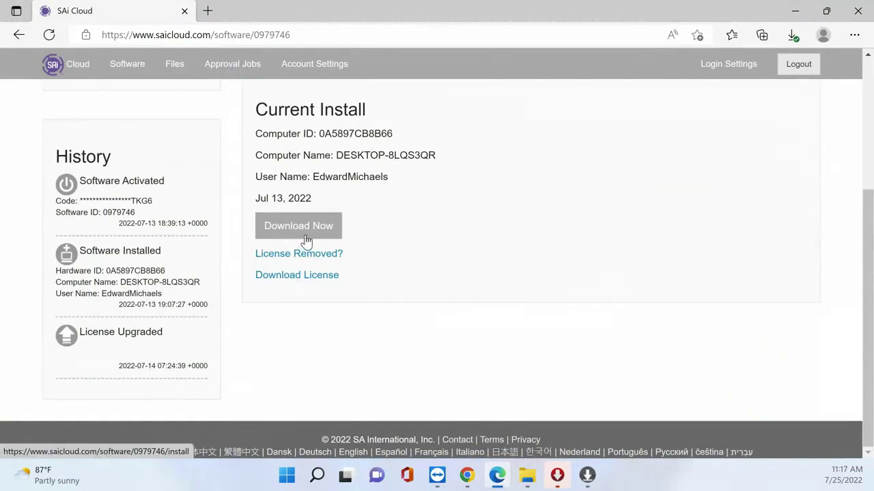
{"action": "scroll", "coordinate": [340, 194], "scroll_direction": "up", "scroll_amount": 3}
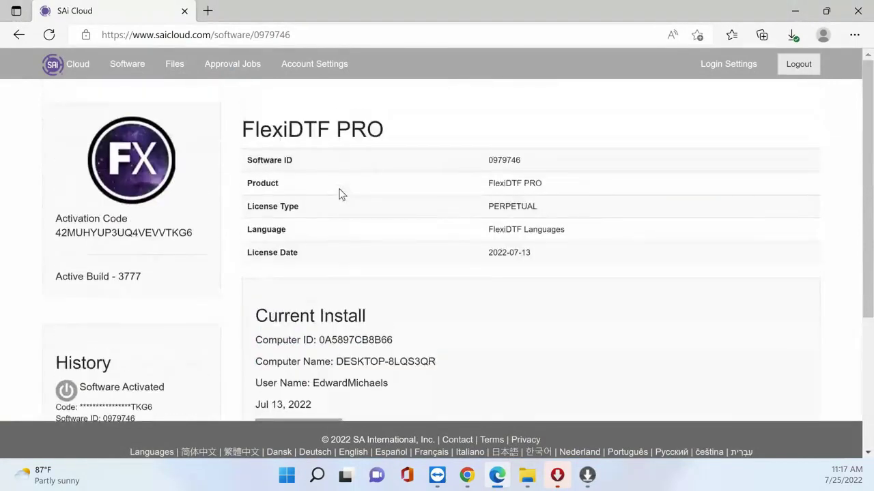
{"action": "double_click", "coordinate": [142, 233]}
{"action": "key", "text": "ctrl+c"}
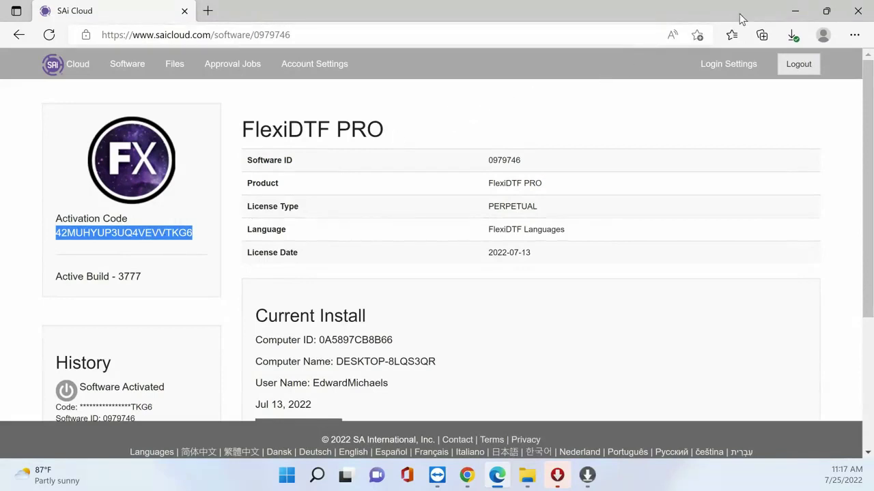
{"action": "left_click", "coordinate": [795, 11]}
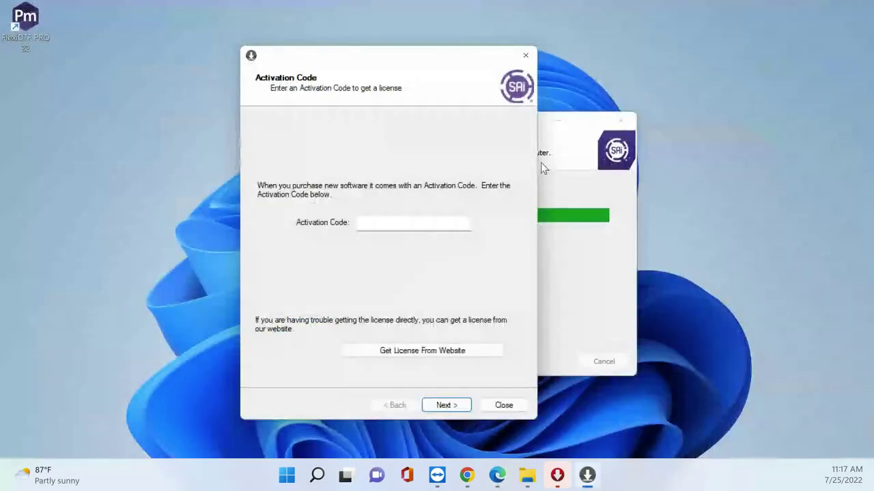
Step: Try twice to license the software with the copied FlexiDTF PRO activation code, returning to the activation code entry each time
{"action": "left_click", "coordinate": [404, 222]}
{"action": "key", "text": "ctrl+v"}
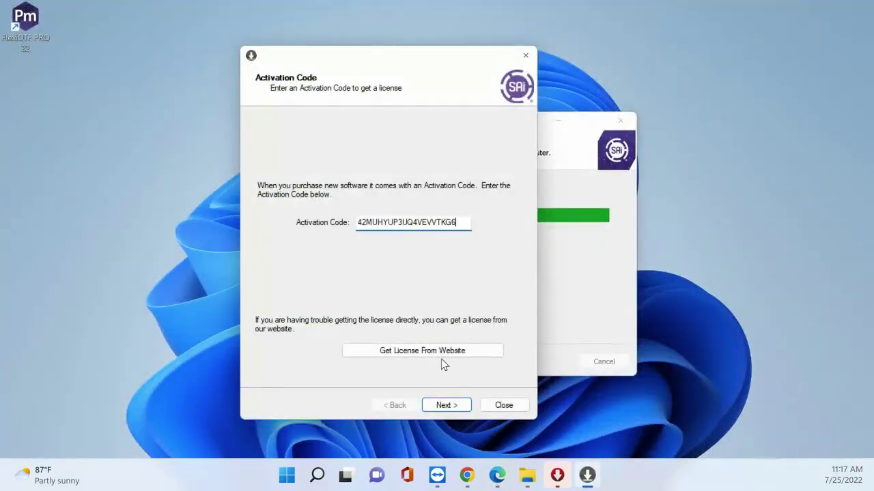
{"action": "left_click", "coordinate": [445, 405]}
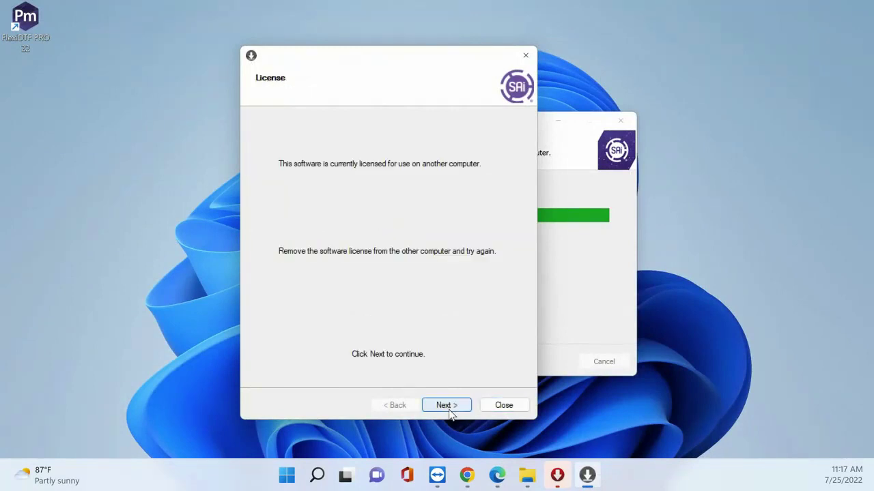
{"action": "left_click", "coordinate": [450, 412]}
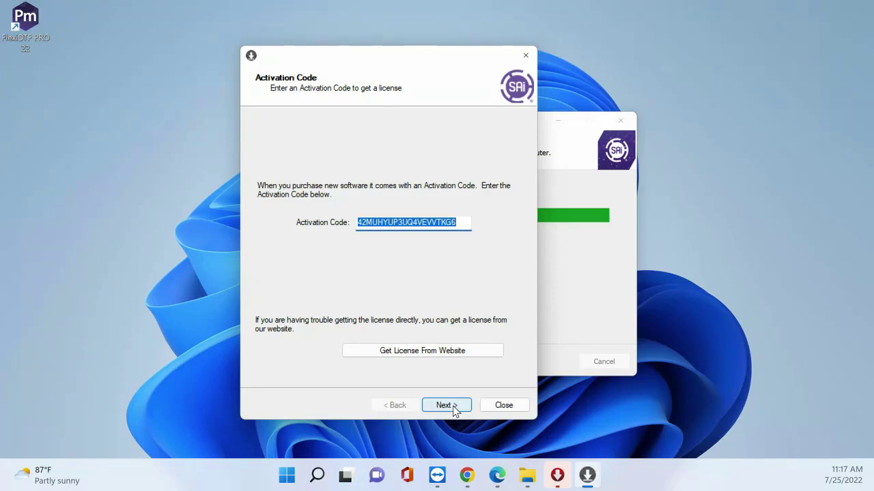
{"action": "left_click", "coordinate": [454, 408]}
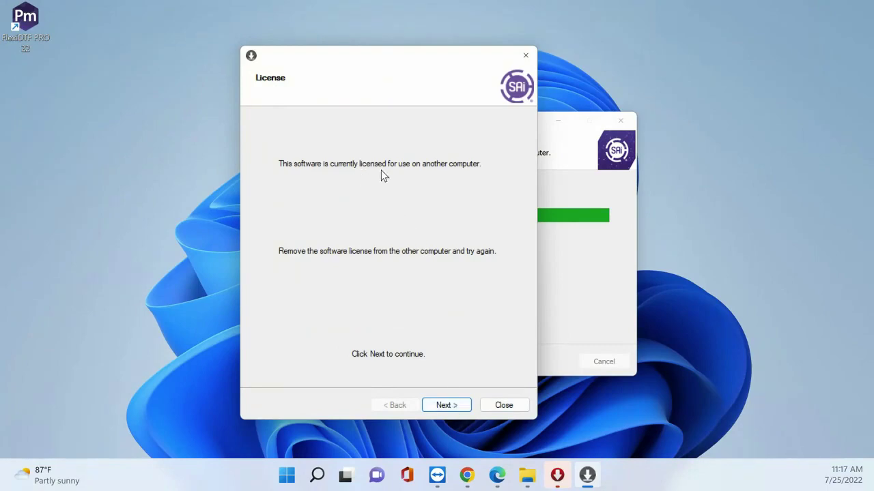
{"action": "left_click", "coordinate": [447, 406]}
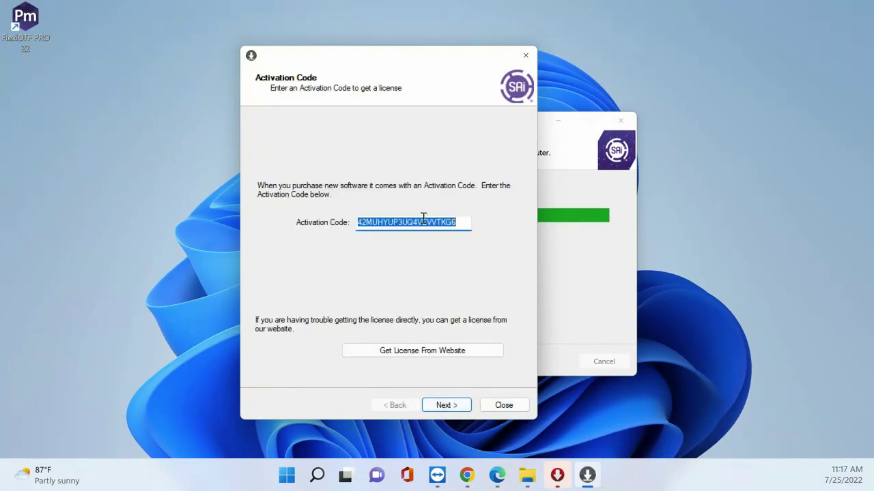
Step: Switch to Edge, open the FlexiDTF NFR Edition license in the SAi Cloud software list and copy its activation code
{"action": "left_click", "coordinate": [497, 475]}
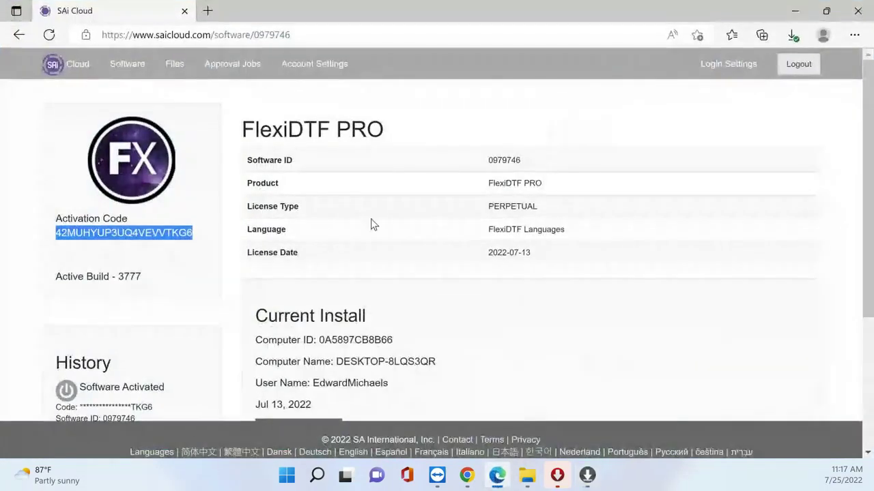
{"action": "left_click", "coordinate": [24, 39]}
{"action": "scroll", "coordinate": [212, 294], "scroll_direction": "down", "scroll_amount": 2}
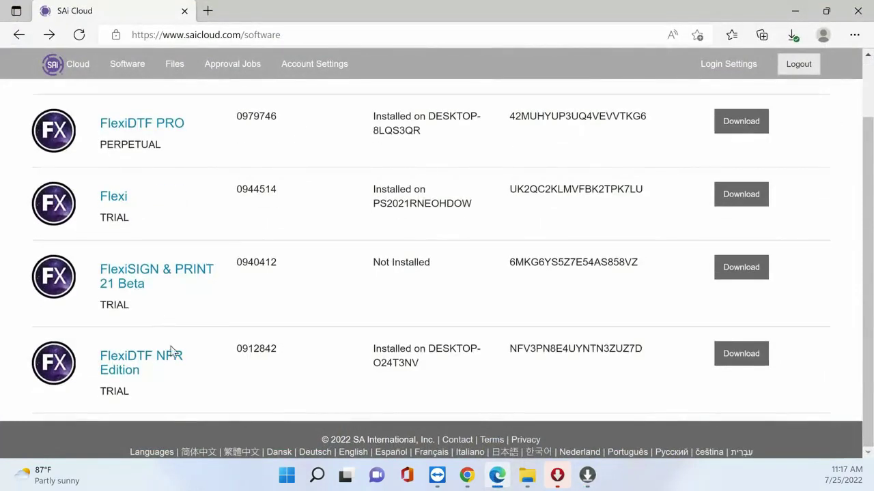
{"action": "left_click", "coordinate": [150, 362]}
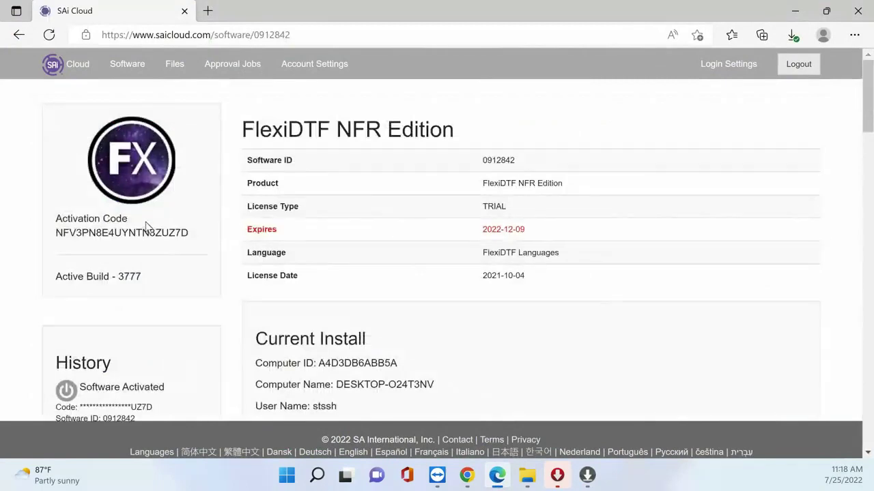
{"action": "double_click", "coordinate": [149, 229]}
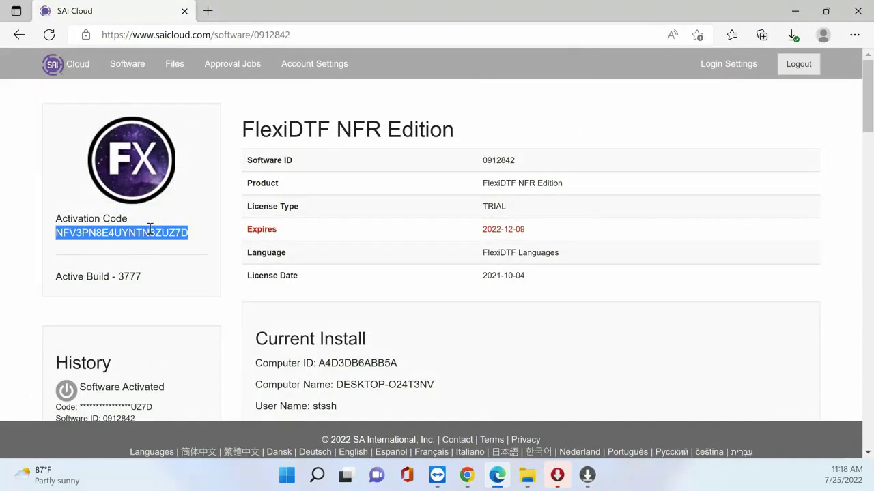
Step: Return to the installer, replace the activation code with the copied NFR Edition code and complete the licensing
{"action": "double_click", "coordinate": [763, 20]}
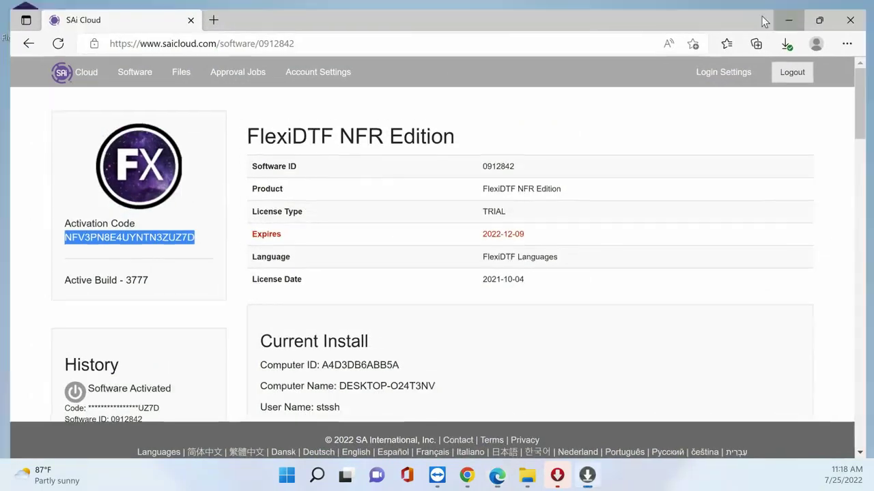
{"action": "left_click", "coordinate": [788, 20]}
{"action": "key", "text": "ctrl+v"}
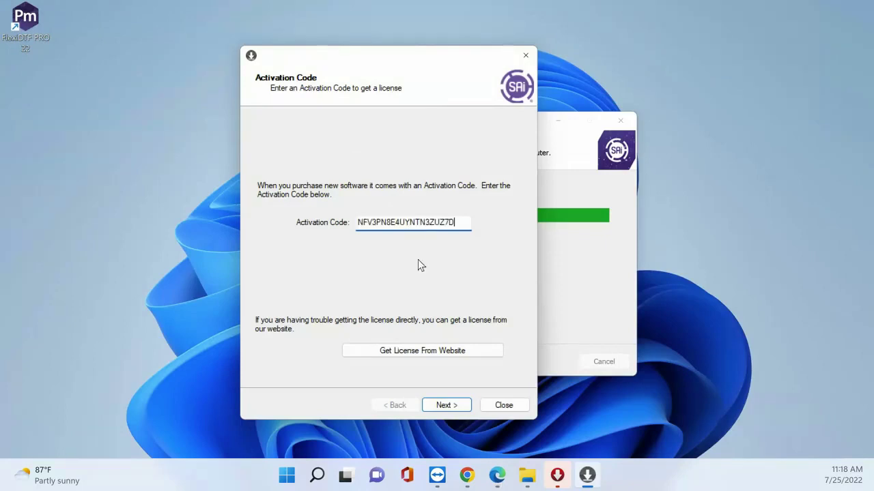
{"action": "left_click", "coordinate": [446, 405]}
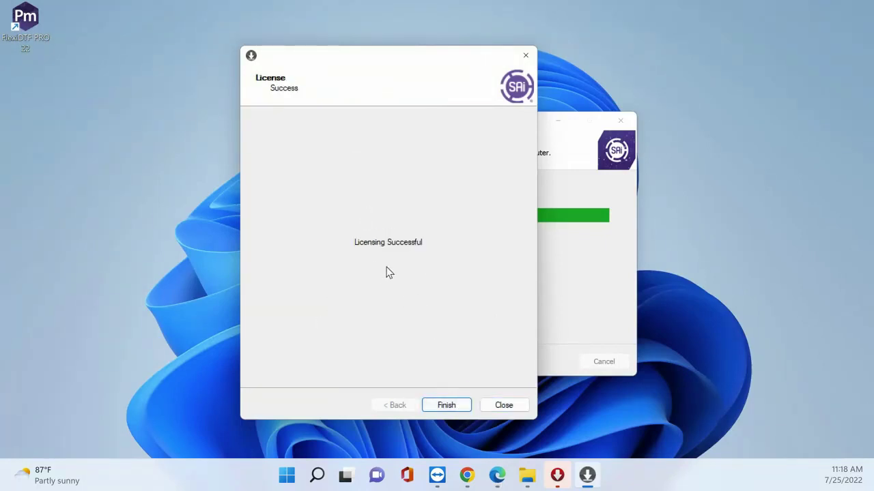
{"action": "left_click", "coordinate": [459, 407]}
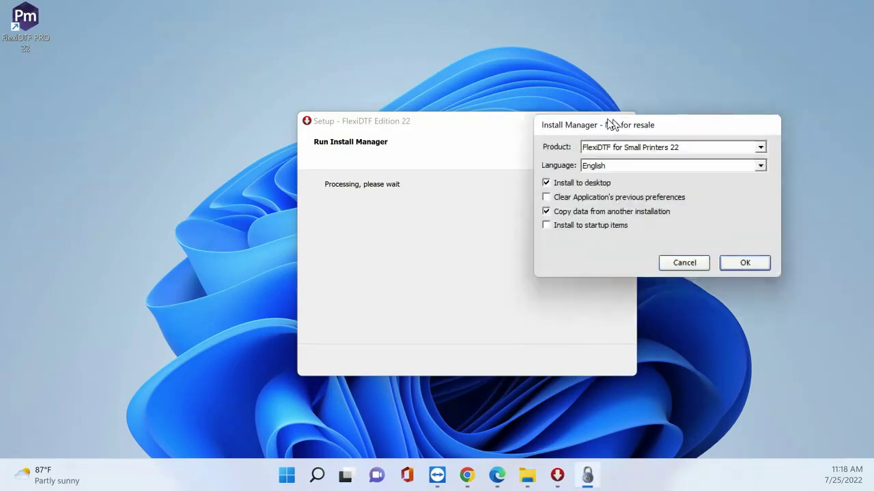
Step: Choose FlexiDTF PRO 22 as the product in the Install Manager, with copying data from another installation enabled
{"action": "left_click_drag", "start_coordinate": [617, 121], "coordinate": [371, 104]}
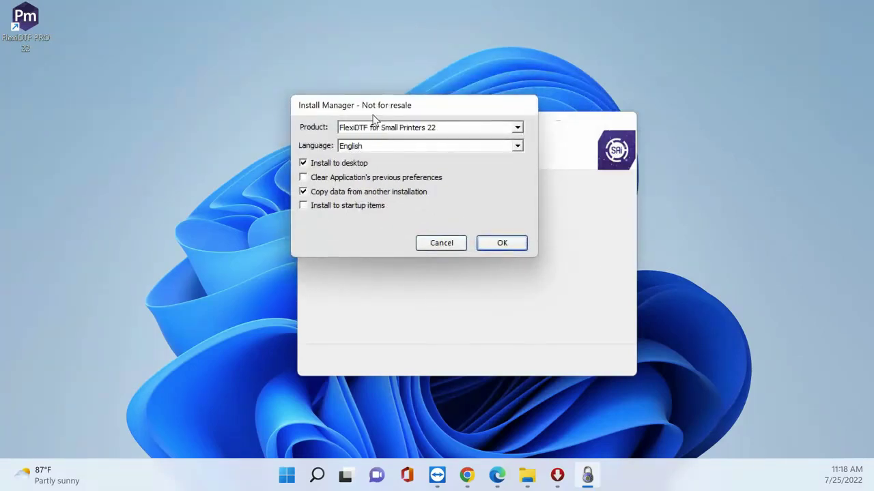
{"action": "left_click", "coordinate": [394, 131]}
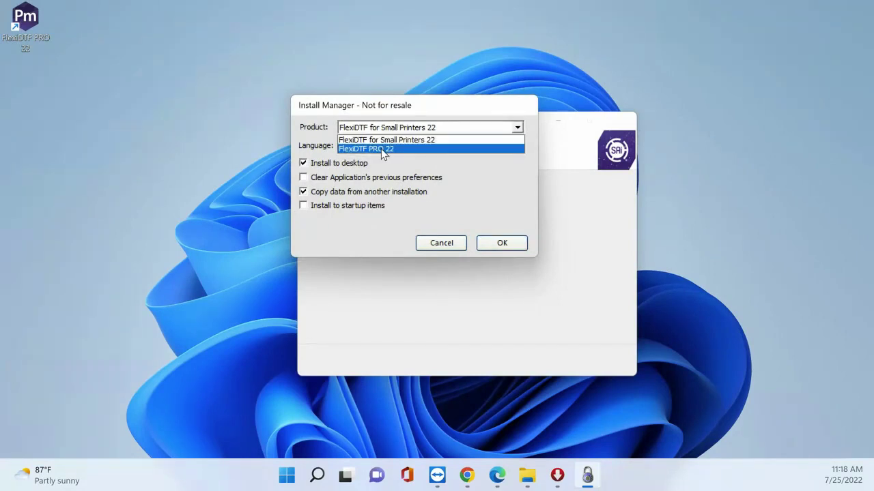
{"action": "left_click", "coordinate": [382, 149]}
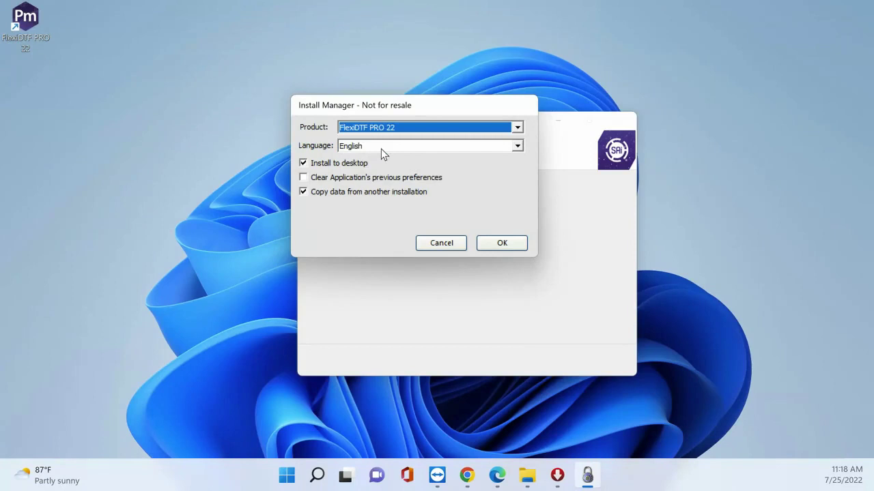
{"action": "left_click", "coordinate": [315, 196]}
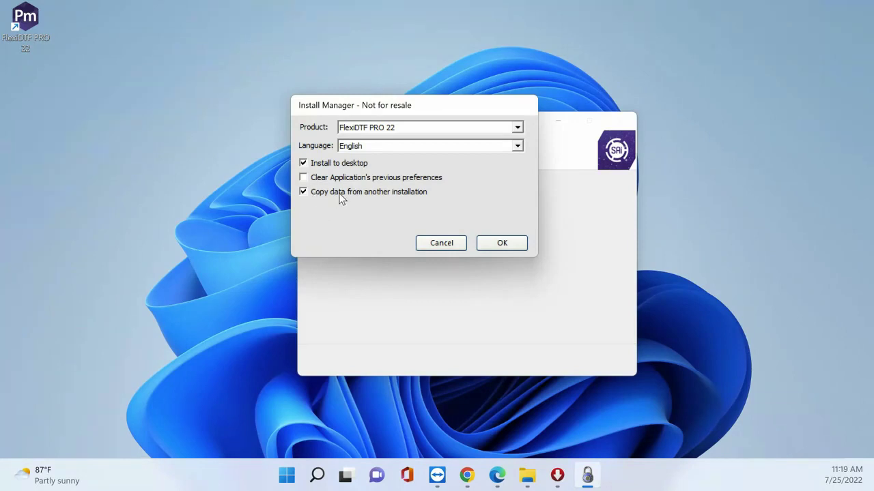
Step: Accept the install options, copy all listed data from the FlexiDTF Edition 22 folder and finish the setup
{"action": "left_click", "coordinate": [498, 247]}
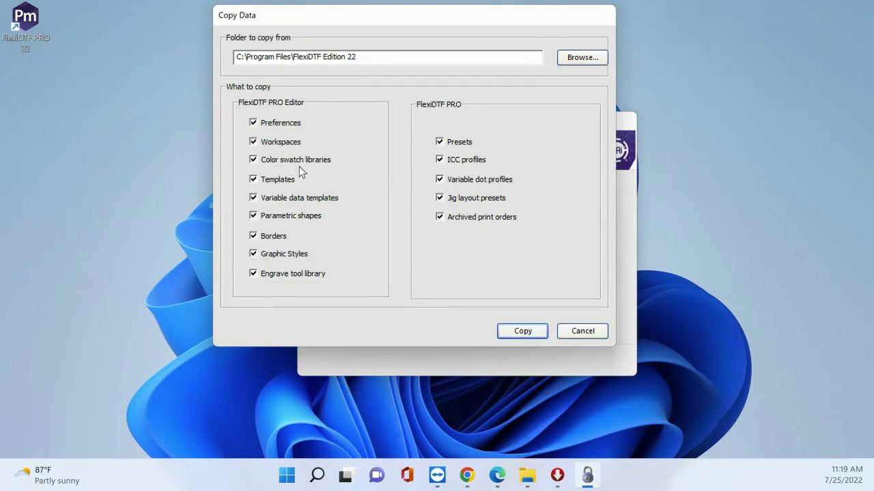
{"action": "left_click", "coordinate": [519, 330]}
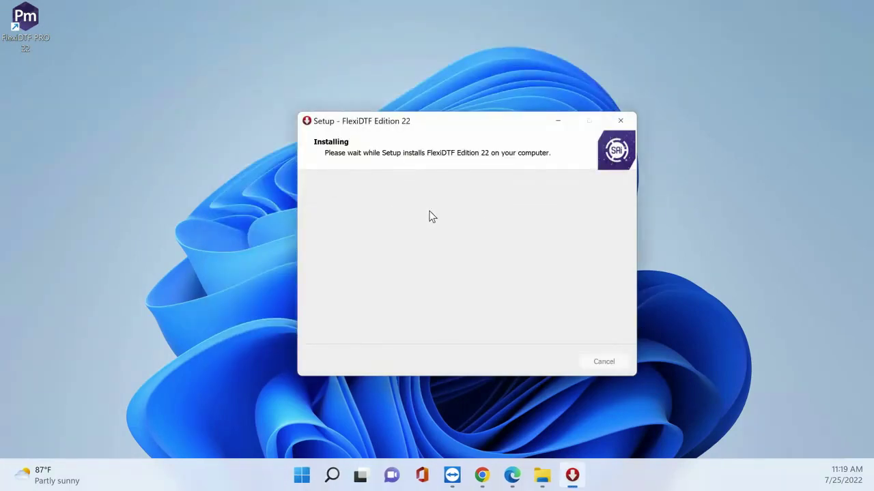
{"action": "left_click", "coordinate": [558, 367]}
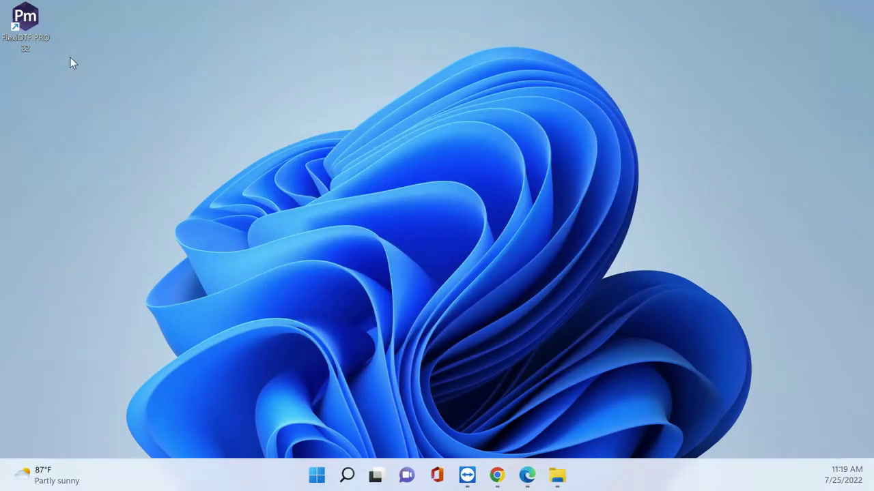
Step: Launch FlexiDTF PRO from the desktop shortcut, bring its window fully into view and close it
{"action": "right_click", "coordinate": [44, 39]}
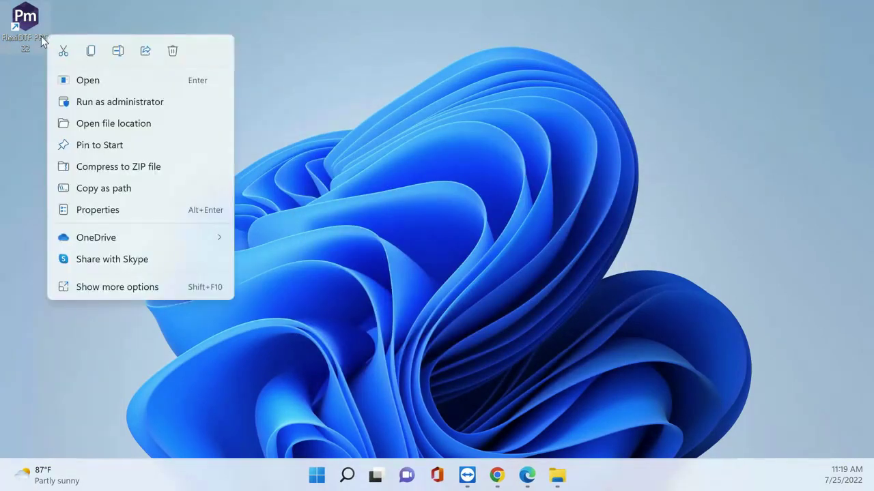
{"action": "left_click", "coordinate": [41, 36]}
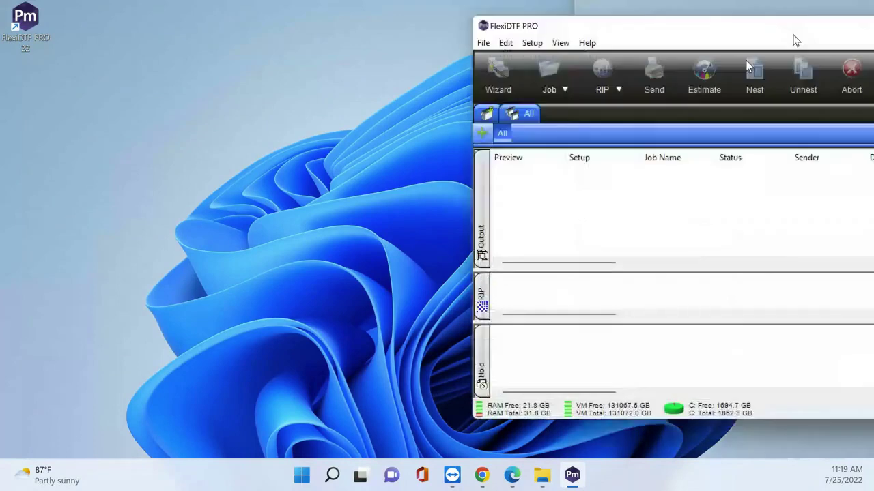
{"action": "left_click_drag", "start_coordinate": [794, 39], "coordinate": [445, 53]}
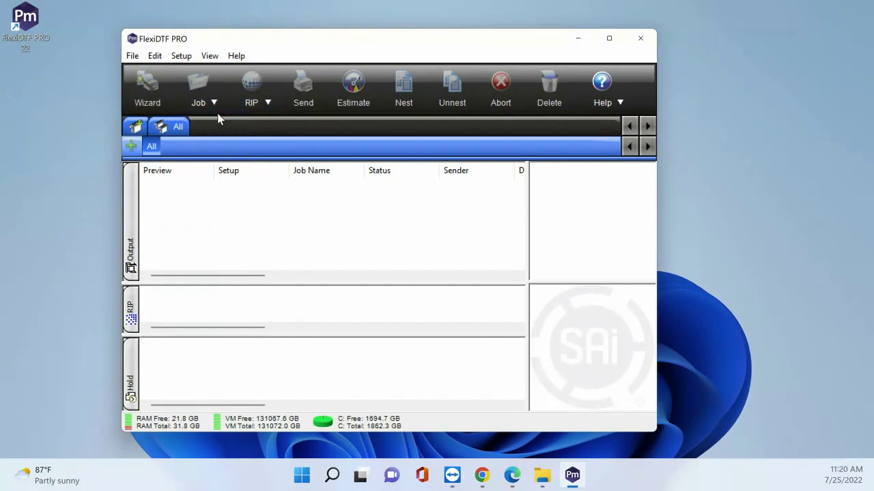
{"action": "left_click", "coordinate": [641, 39]}
Step: Open the FlexiDTF PRO 22 shortcut's file location, start Preference Manager from Program(x64) and move its window clear
{"action": "right_click", "coordinate": [34, 32]}
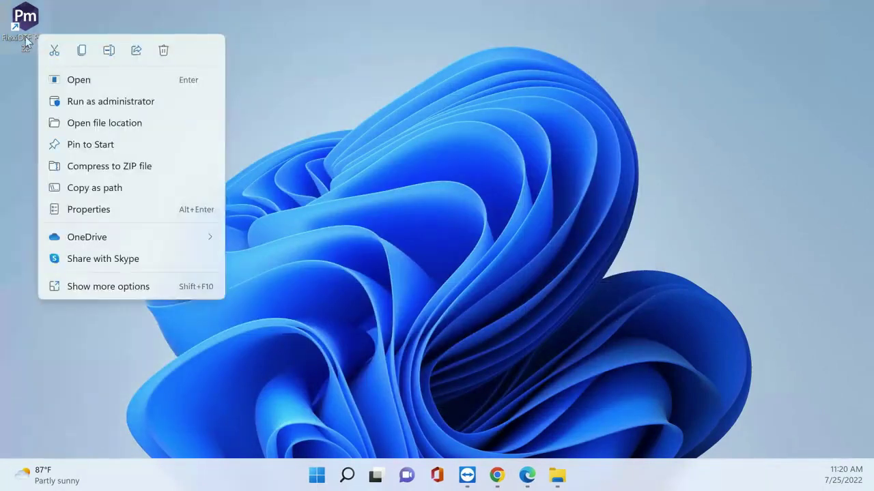
{"action": "right_click", "coordinate": [32, 26]}
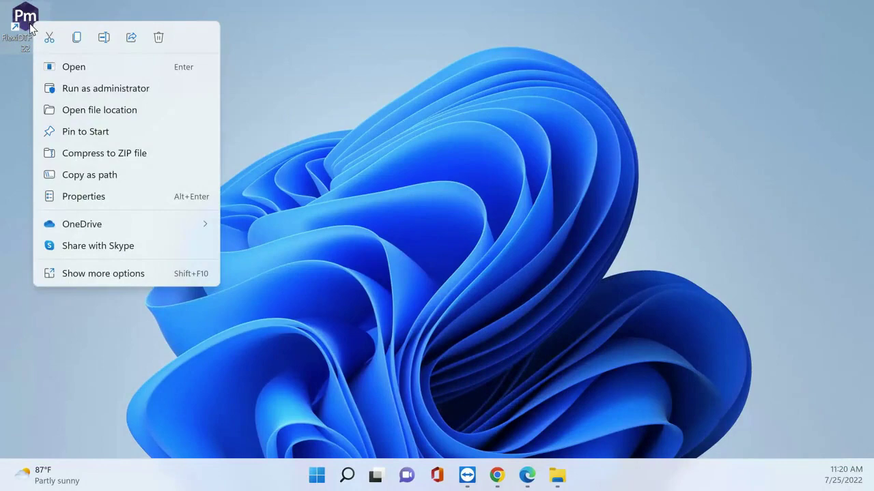
{"action": "left_click", "coordinate": [119, 111]}
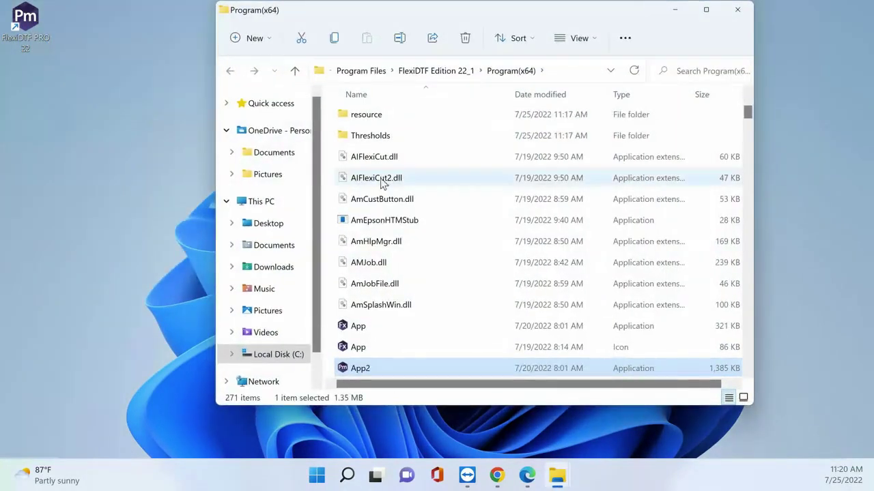
{"action": "mouse_move", "coordinate": [386, 187]}
{"action": "key", "text": "p"}
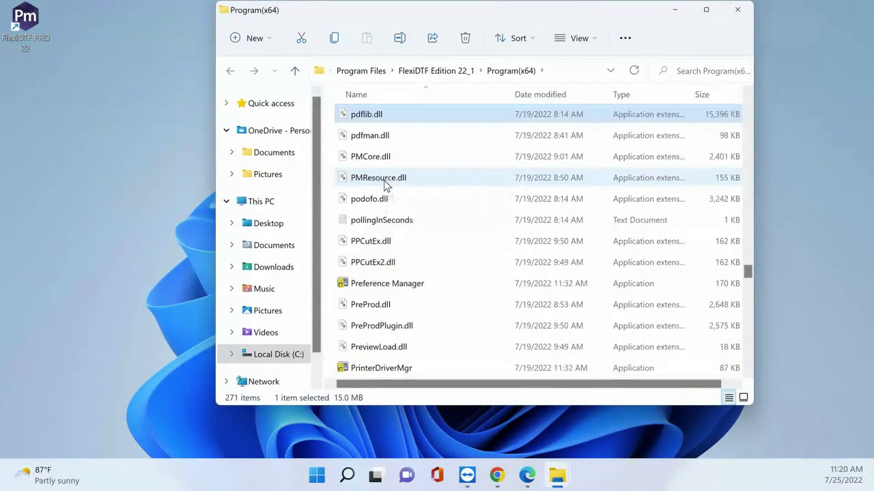
{"action": "mouse_move", "coordinate": [419, 289]}
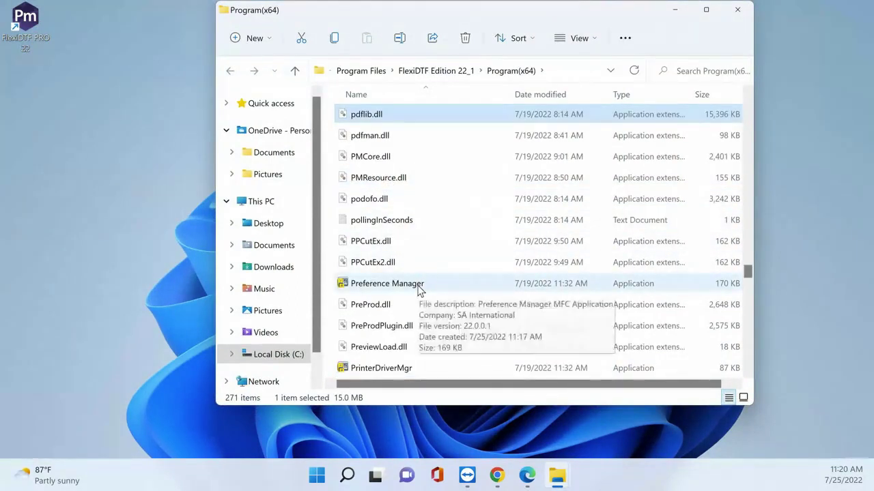
{"action": "double_click", "coordinate": [418, 288]}
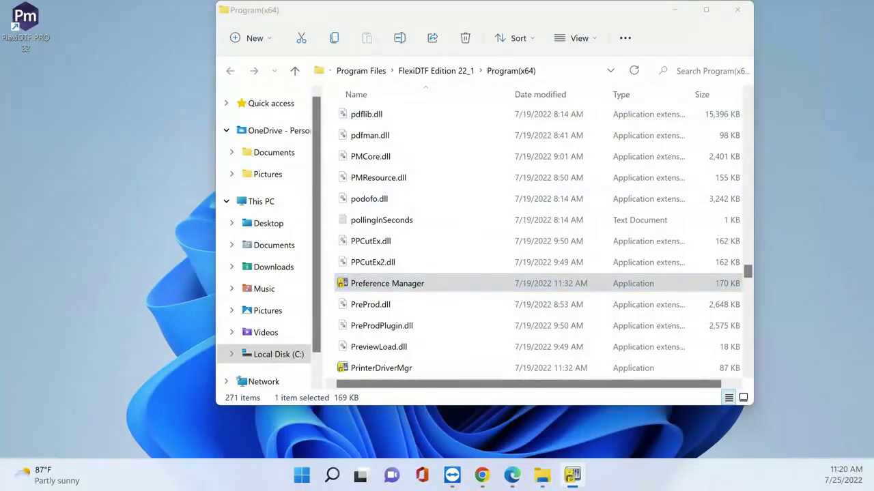
{"action": "left_click_drag", "start_coordinate": [637, 152], "coordinate": [286, 155]}
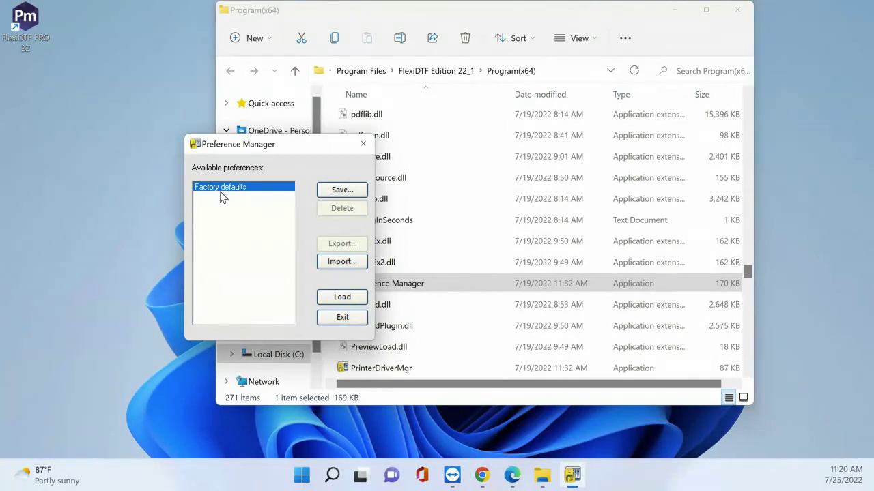
Step: Import DTF Pro settings V4.pmf into Preference Manager from the STS Preference folder of FlexiDTF Edition 22_1
{"action": "left_click", "coordinate": [349, 263]}
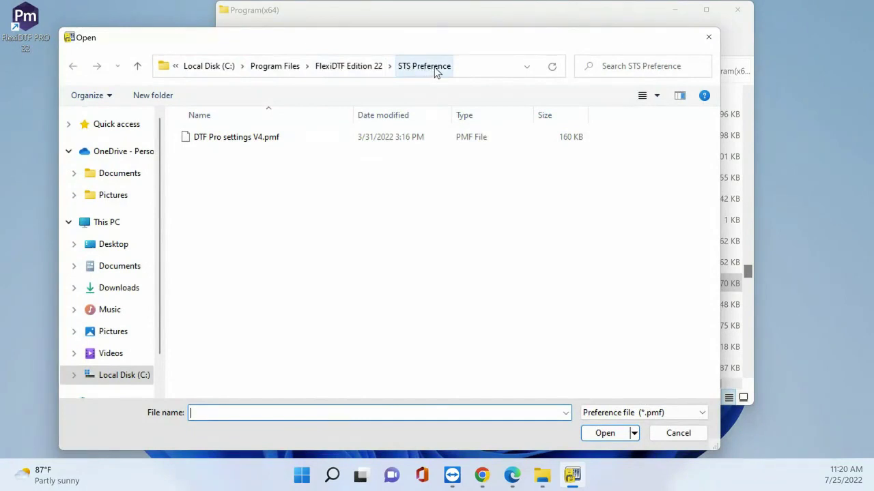
{"action": "left_click", "coordinate": [229, 144]}
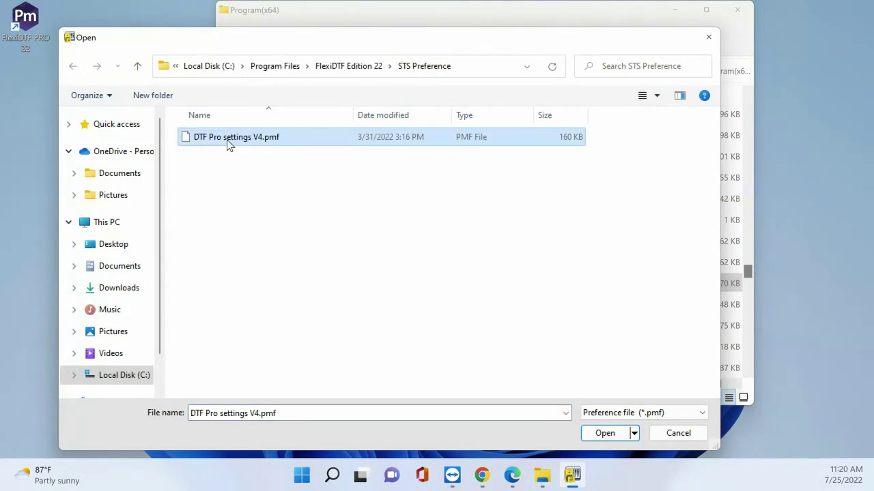
{"action": "left_click", "coordinate": [348, 66]}
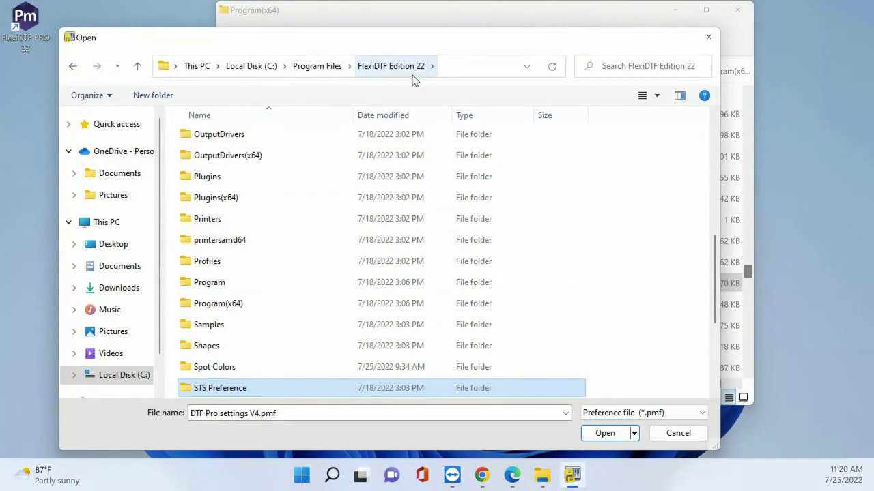
{"action": "left_click", "coordinate": [323, 66]}
{"action": "left_click", "coordinate": [269, 286]}
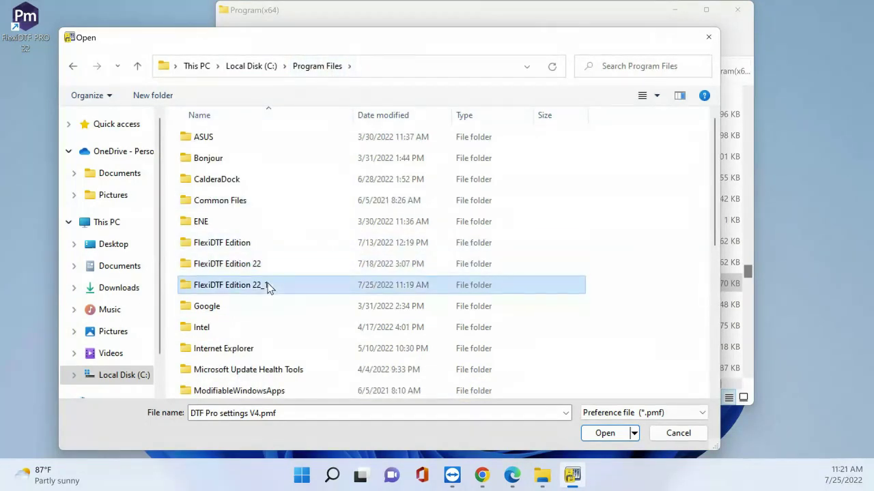
{"action": "double_click", "coordinate": [262, 287]}
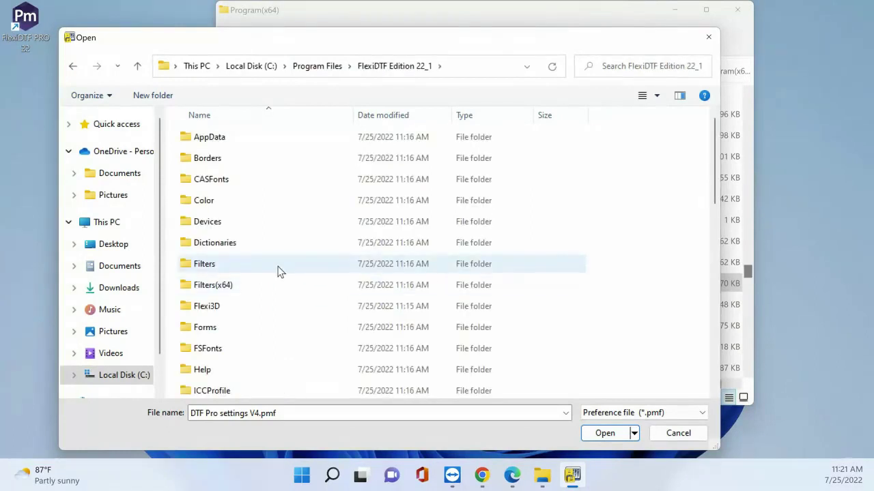
{"action": "key", "text": "s"}
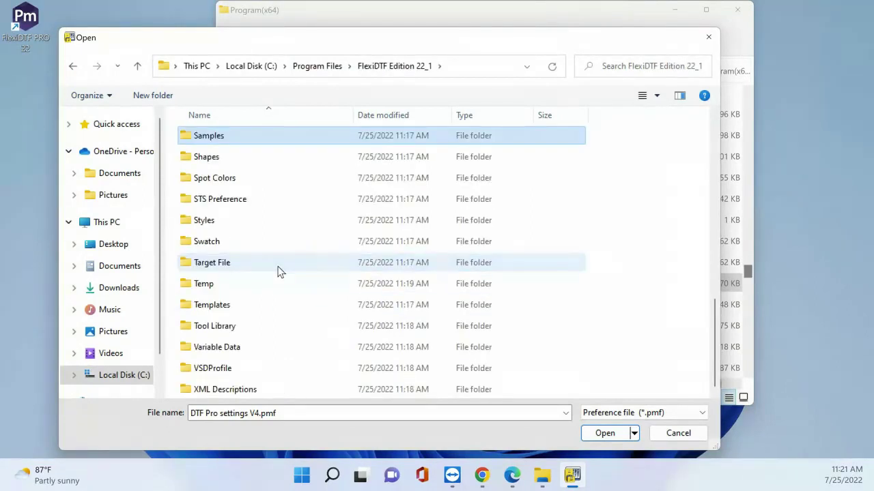
{"action": "double_click", "coordinate": [260, 205]}
{"action": "left_click", "coordinate": [284, 144]}
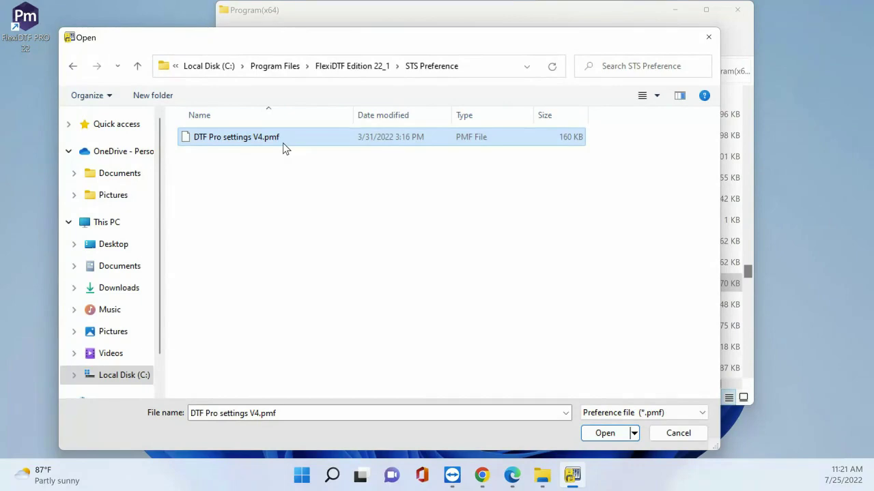
{"action": "double_click", "coordinate": [282, 143]}
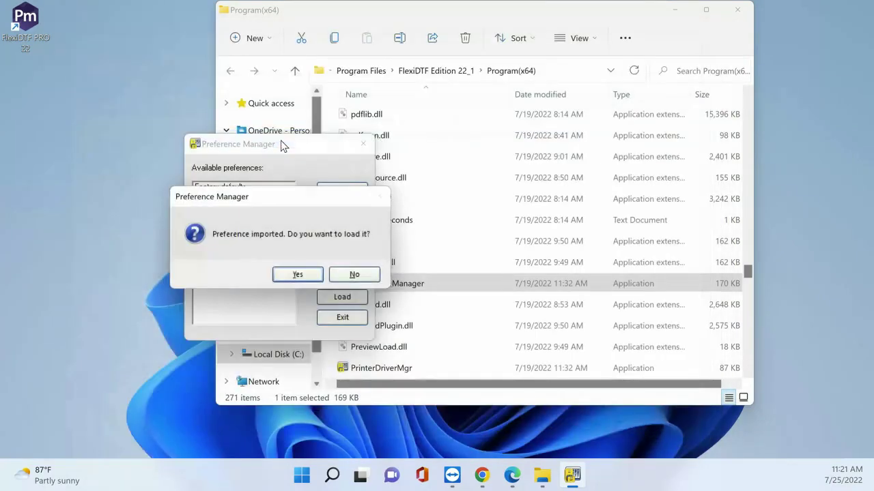
Step: Load the newly imported preference and exit Preference Manager
{"action": "left_click", "coordinate": [299, 275]}
{"action": "left_click", "coordinate": [341, 279]}
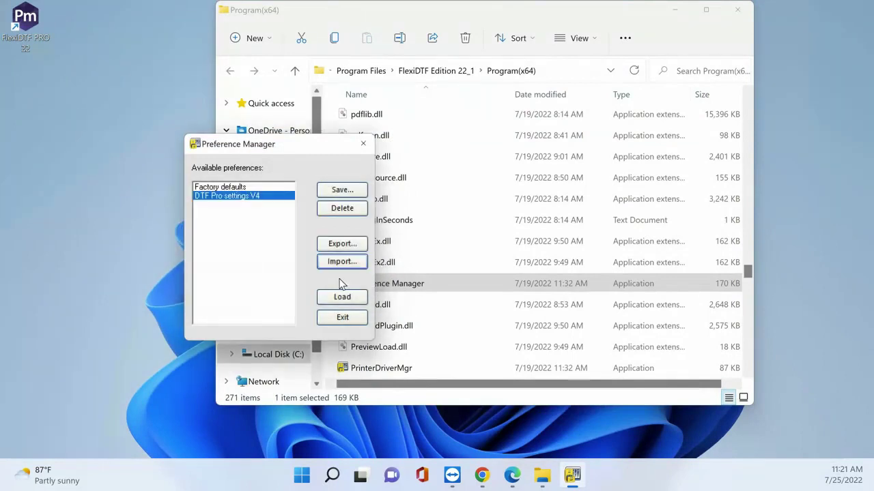
{"action": "left_click", "coordinate": [346, 322]}
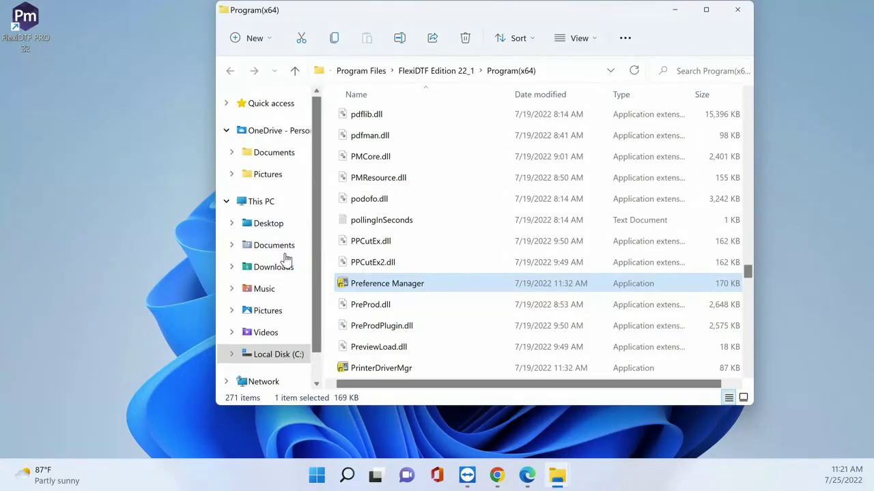
Step: Reopen Preference Manager to check for DTF Pro settings V4, then exit it and close the Program(x64) folder window
{"action": "left_click", "coordinate": [26, 27]}
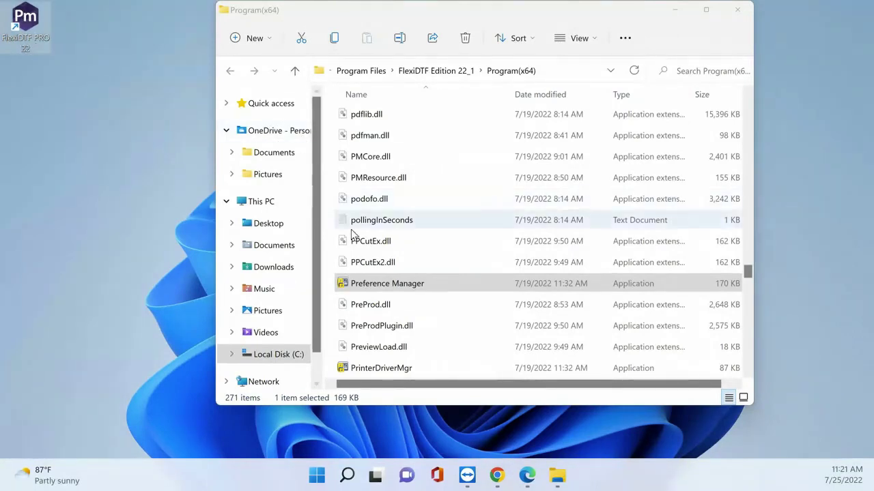
{"action": "double_click", "coordinate": [368, 283]}
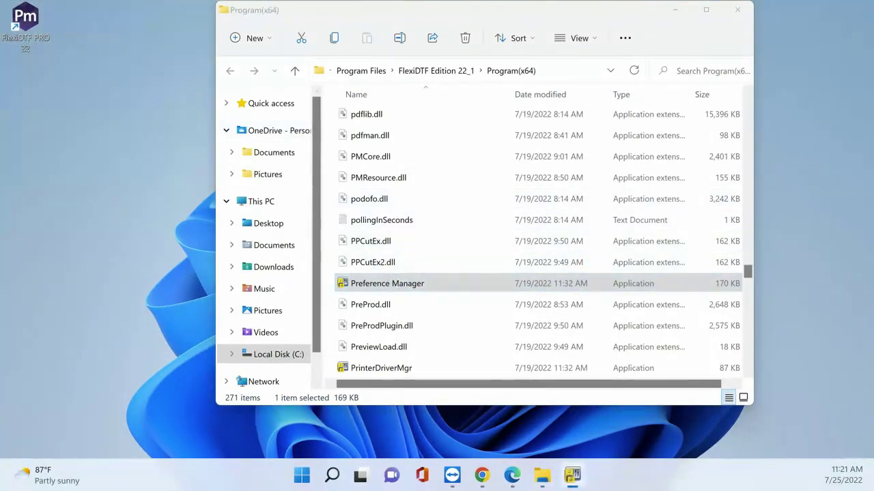
{"action": "left_click_drag", "start_coordinate": [685, 121], "coordinate": [347, 133]}
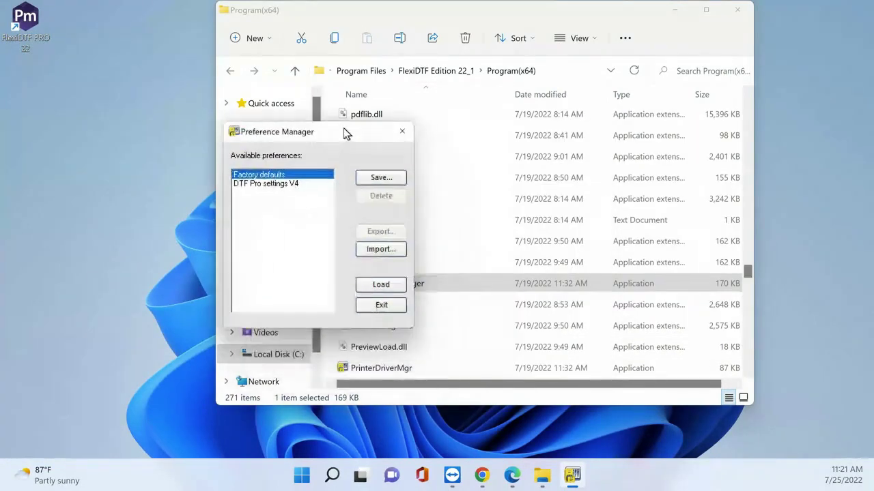
{"action": "left_click", "coordinate": [305, 185]}
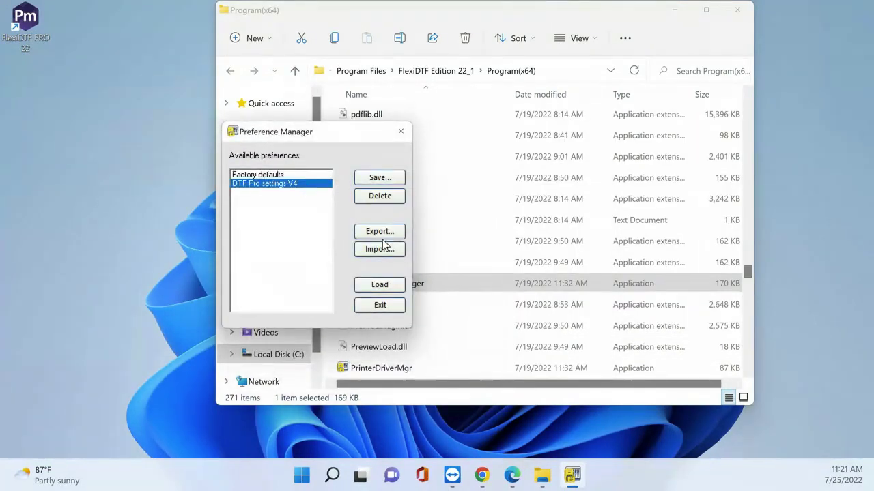
{"action": "left_click", "coordinate": [393, 307]}
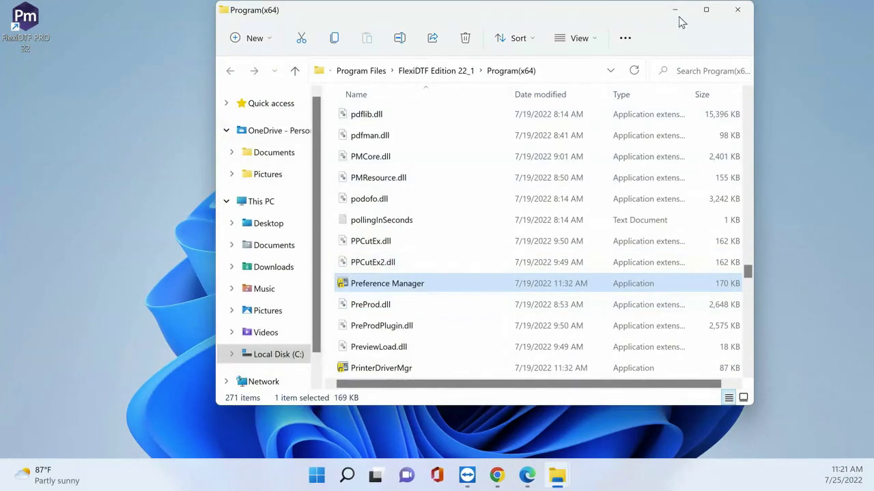
{"action": "left_click", "coordinate": [732, 17]}
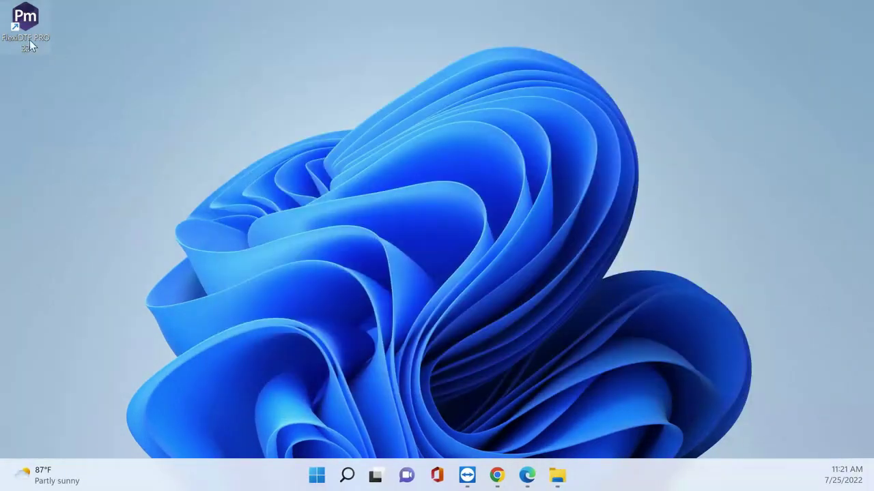
Step: Launch FlexiDTF PRO from the desktop shortcut and delete the Linearization_1 job from the Hold queue
{"action": "double_click", "coordinate": [27, 41]}
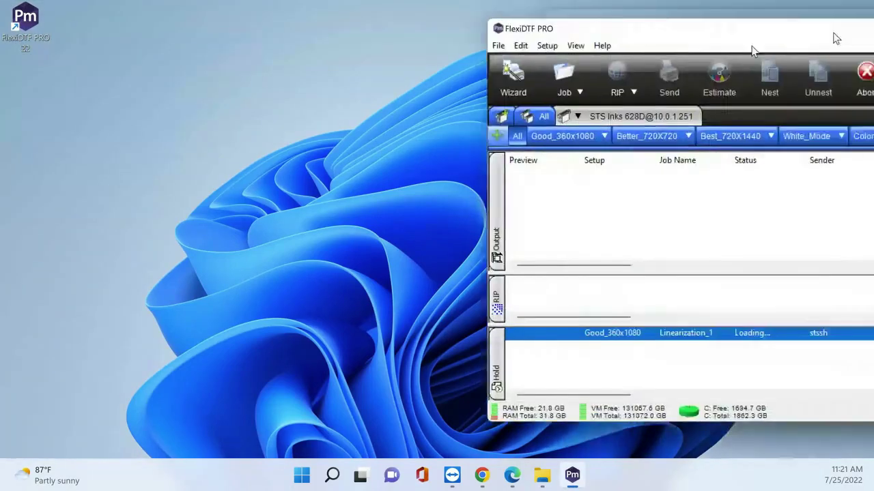
{"action": "left_click_drag", "start_coordinate": [839, 35], "coordinate": [474, 41]}
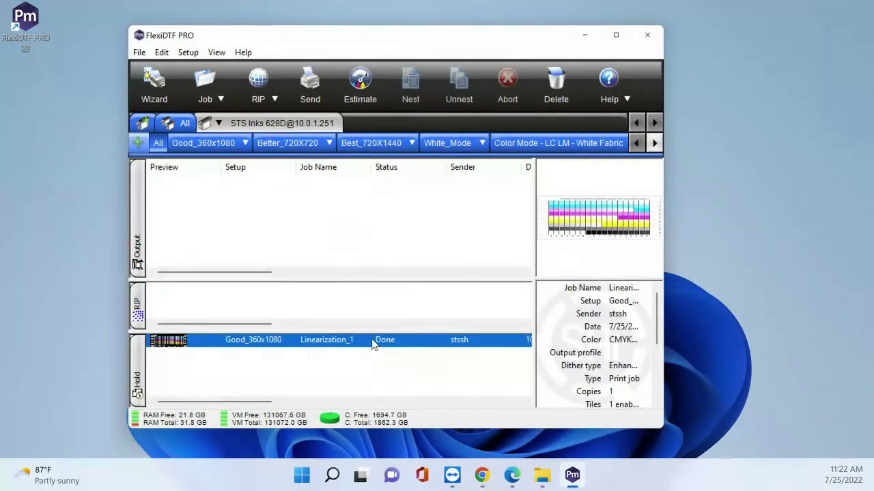
{"action": "key", "text": "Delete"}
{"action": "left_click", "coordinate": [452, 290]}
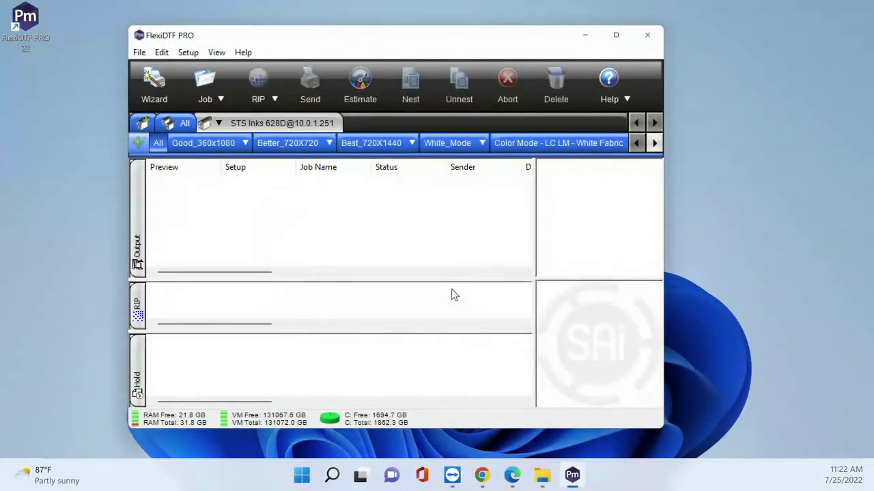
Step: Maximize the FlexiDTF PRO window, enlarge the RIP queue pane and narrow the job queues to widen the preview area
{"action": "left_click", "coordinate": [615, 36]}
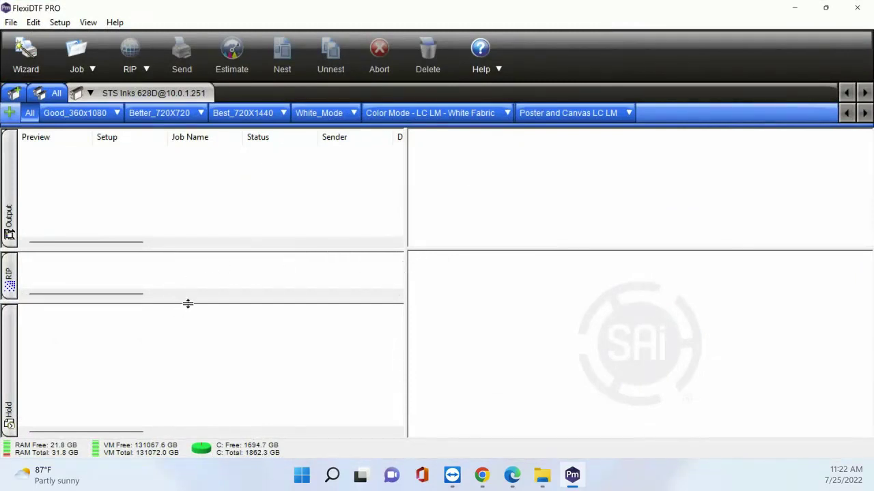
{"action": "left_click_drag", "start_coordinate": [191, 303], "coordinate": [191, 304]}
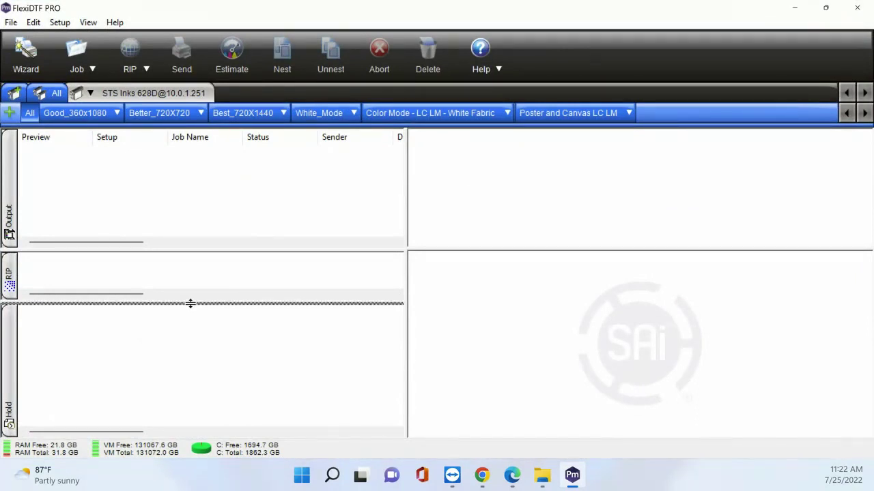
{"action": "mouse_move", "coordinate": [190, 303]}
{"action": "left_mouse_down"}
{"action": "mouse_move", "coordinate": [195, 345]}
{"action": "mouse_move", "coordinate": [198, 319]}
{"action": "left_mouse_up"}
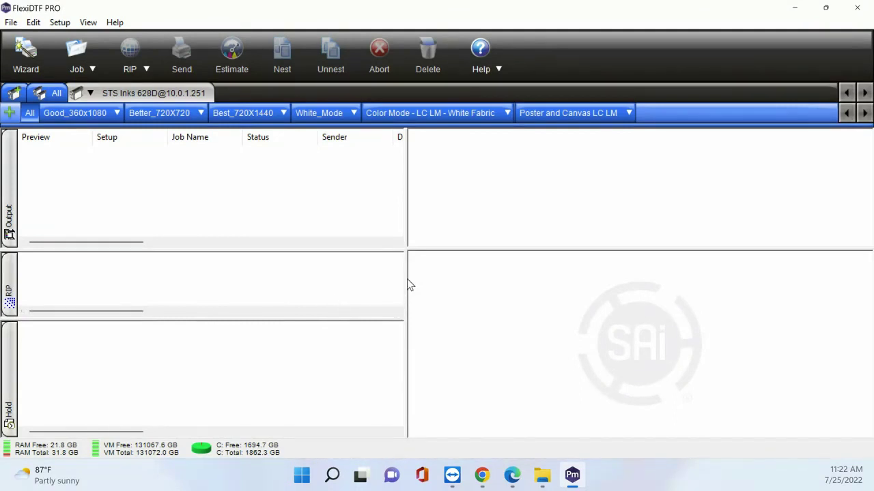
{"action": "left_click_drag", "start_coordinate": [407, 280], "coordinate": [338, 278]}
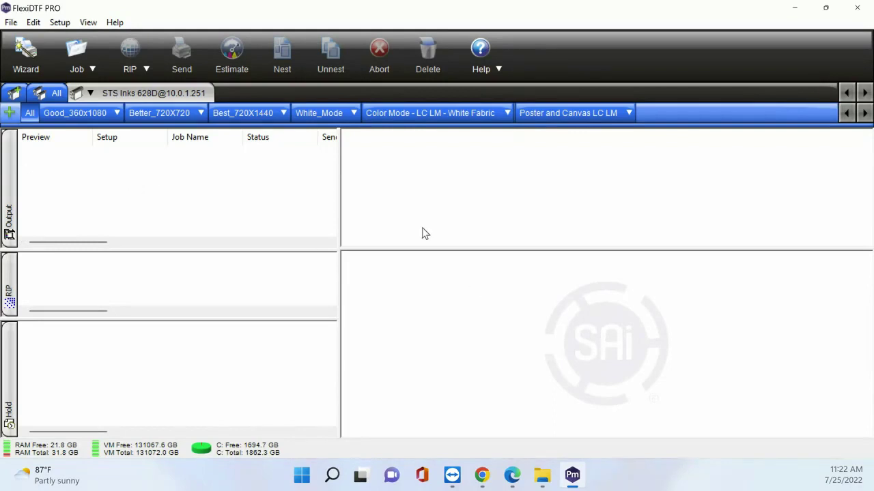
Step: Open the port settings of the STS Inks 628D printer and check its IP address in MUTOH Status Monitor
{"action": "mouse_move", "coordinate": [452, 476]}
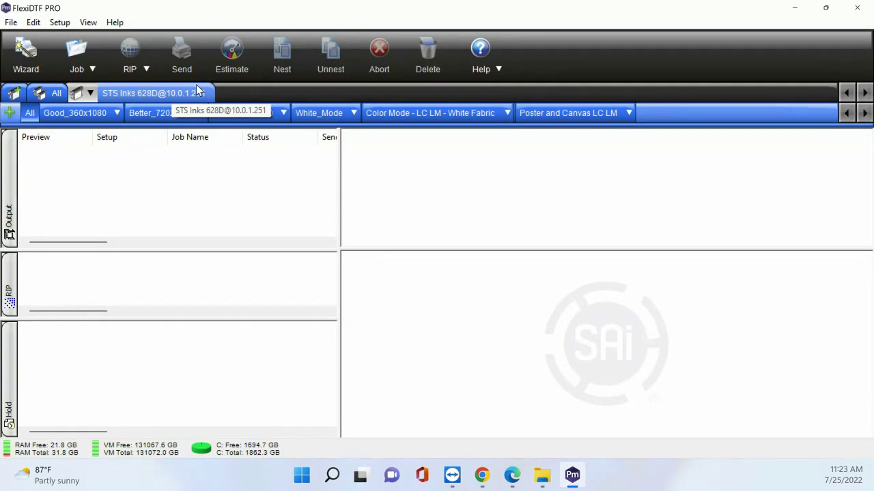
{"action": "left_click", "coordinate": [157, 95]}
{"action": "double_click", "coordinate": [165, 92]}
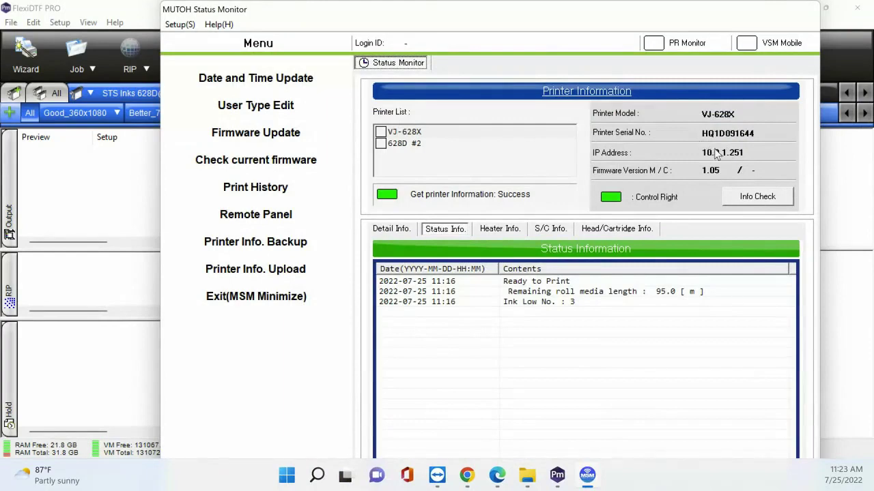
{"action": "left_click", "coordinate": [447, 131]}
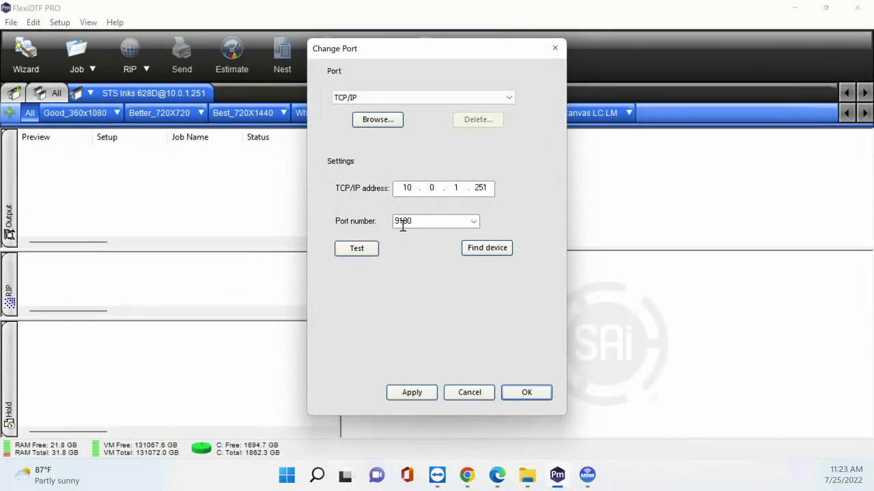
Step: Review the available port numbers, test the printer's TCP/IP connection at 10.0.1.251 on port 9100 and accept the port settings
{"action": "left_click", "coordinate": [473, 221]}
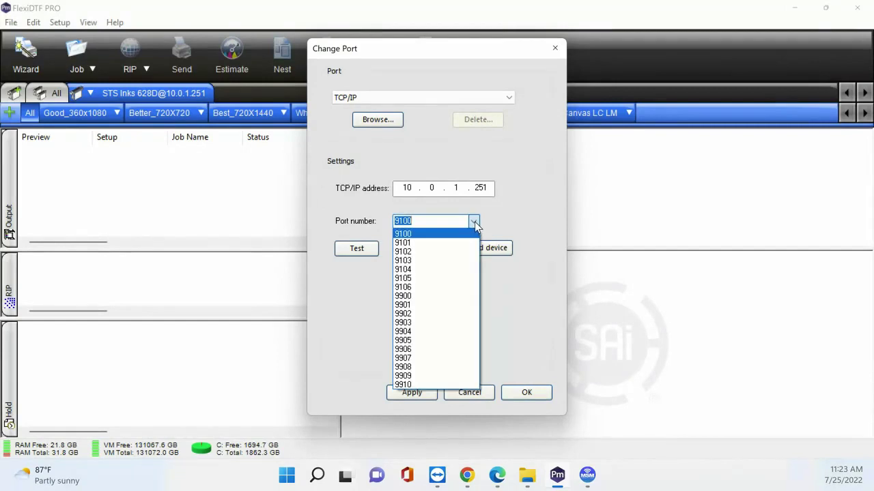
{"action": "left_click", "coordinate": [474, 225]}
{"action": "left_click", "coordinate": [358, 249]}
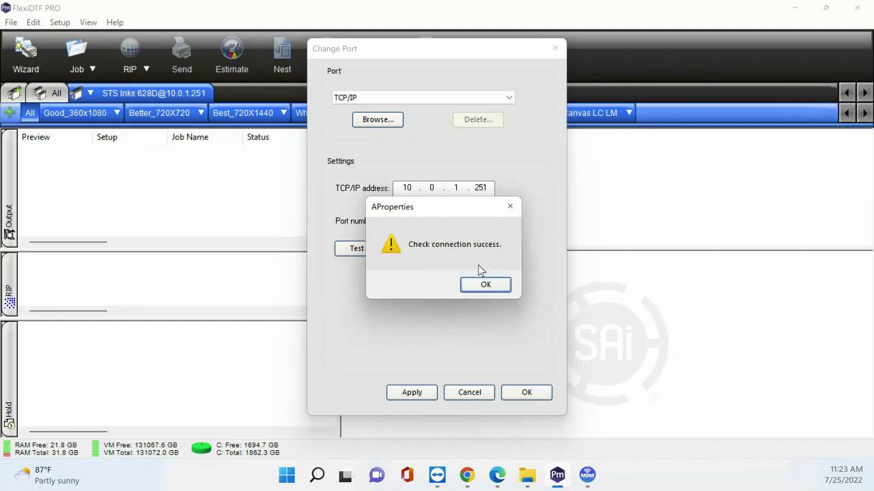
{"action": "left_click", "coordinate": [487, 286]}
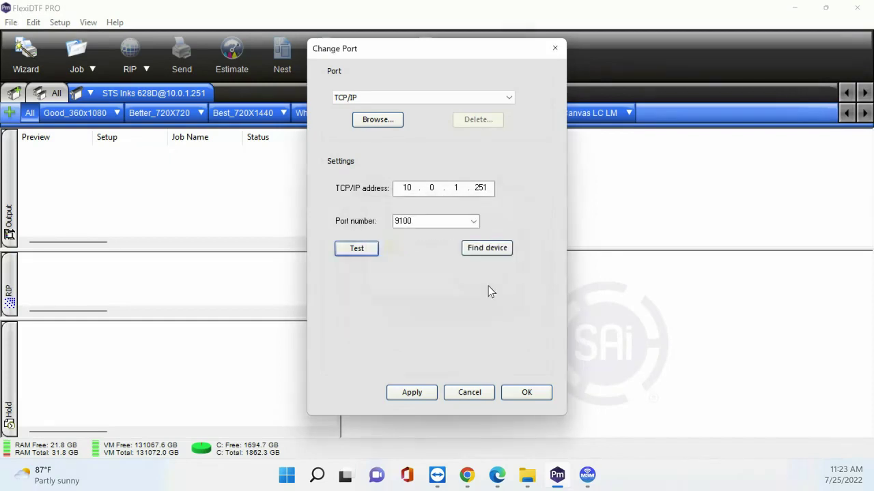
{"action": "left_click", "coordinate": [535, 395]}
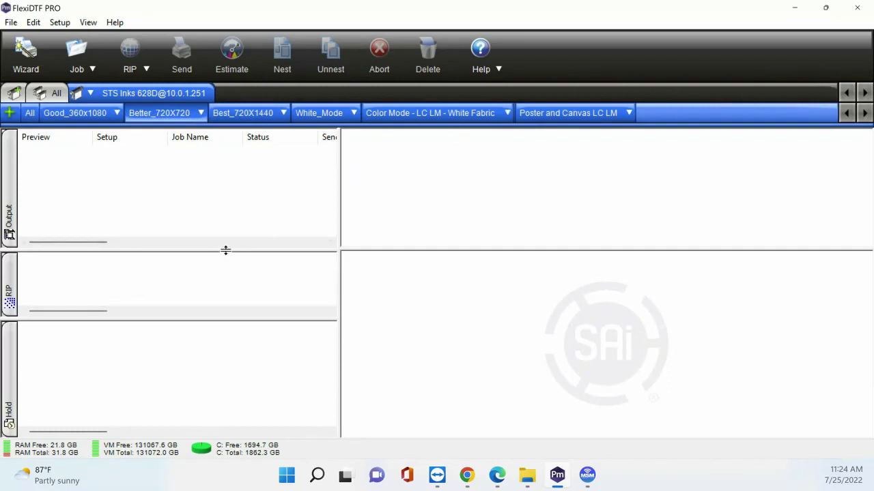
Step: Choose the Better_720X720 setup and add the SAi_Color_Tester_2019 PDF from the Test File Webinar folder to the Hold queue
{"action": "left_click_drag", "start_coordinate": [225, 250], "coordinate": [231, 237]}
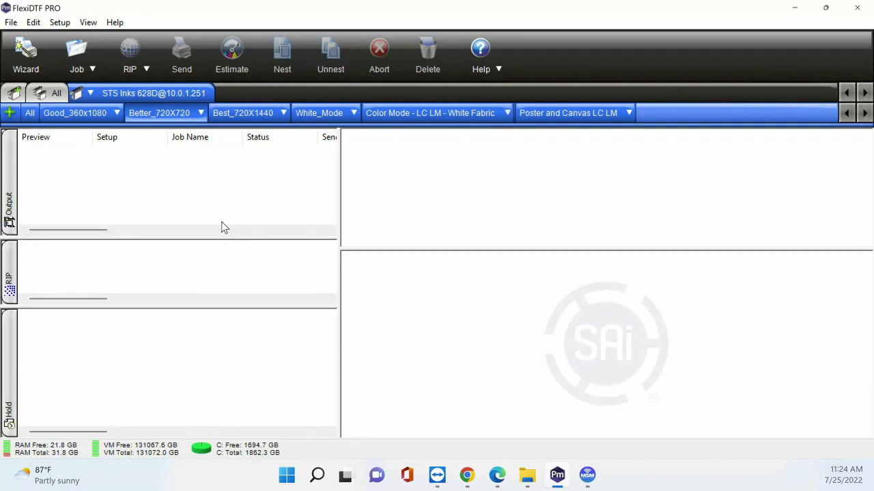
{"action": "left_click", "coordinate": [153, 116]}
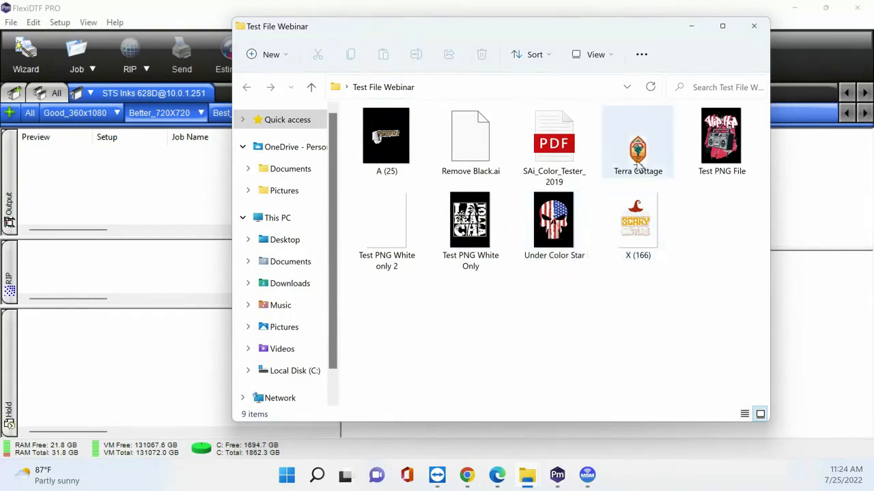
{"action": "left_click", "coordinate": [563, 160]}
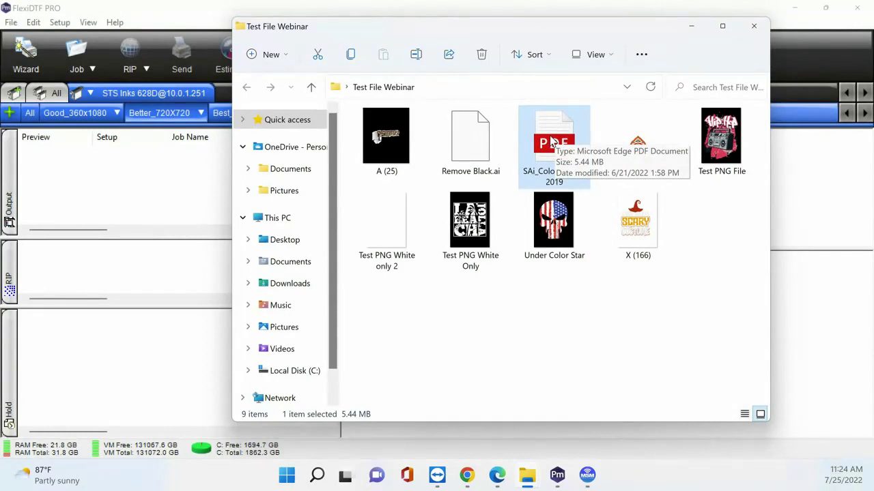
{"action": "left_click_drag", "start_coordinate": [551, 140], "coordinate": [118, 327]}
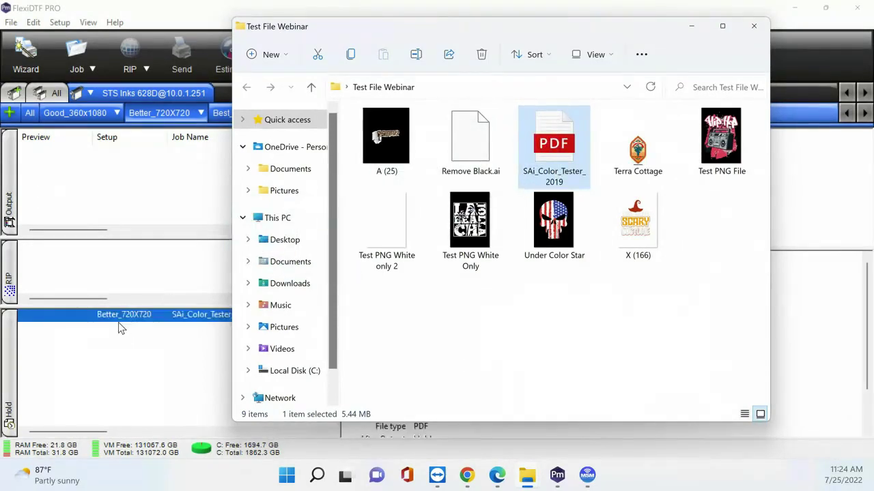
{"action": "left_click", "coordinate": [141, 345]}
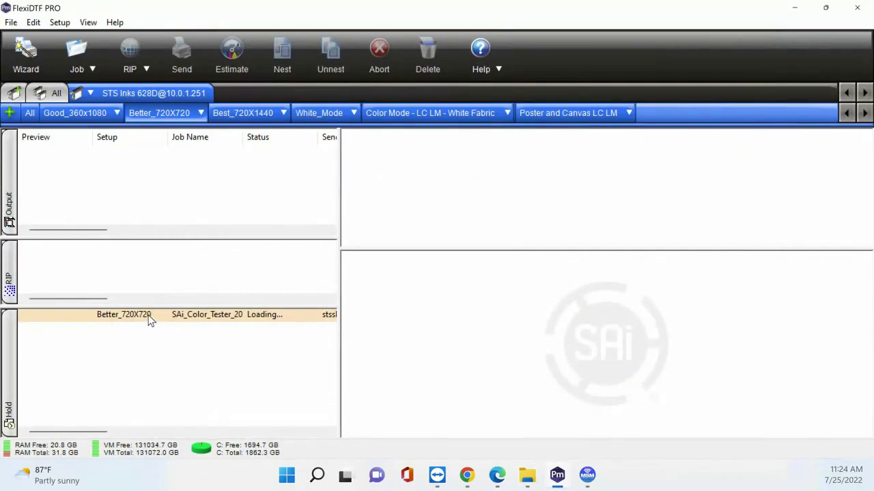
Step: Open the SAi_Color_Tester_2019 job's properties in a maximized window and poll the printer for its media size
{"action": "left_click", "coordinate": [243, 315]}
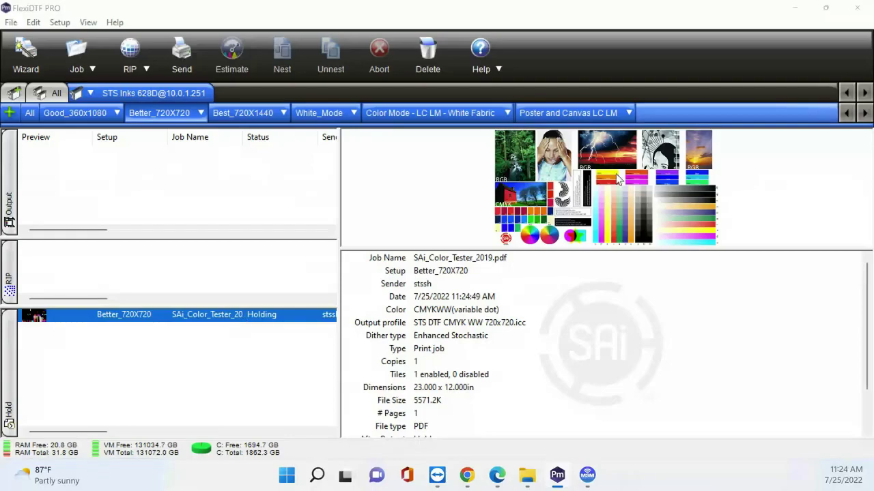
{"action": "double_click", "coordinate": [205, 315]}
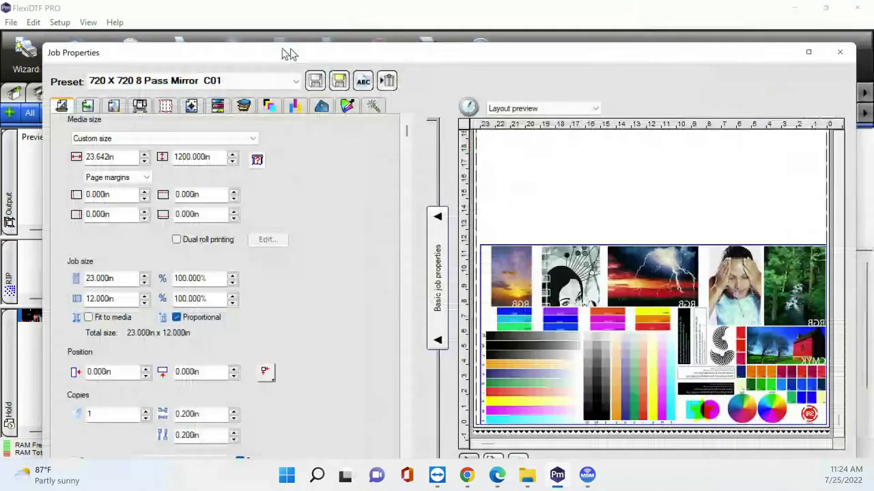
{"action": "double_click", "coordinate": [287, 52]}
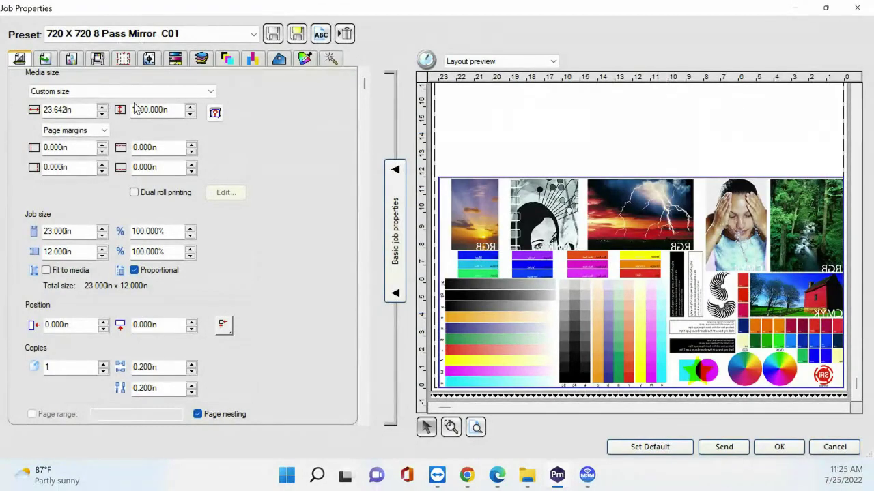
{"action": "left_click", "coordinate": [215, 114]}
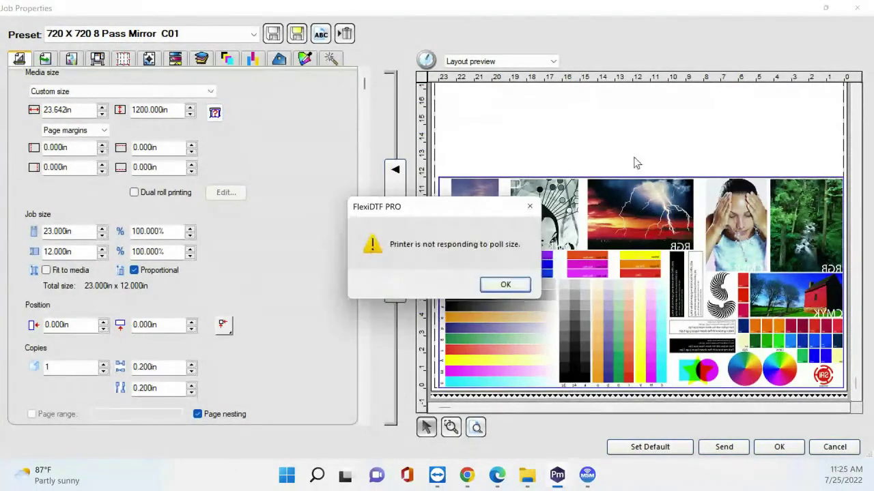
{"action": "left_click", "coordinate": [504, 286]}
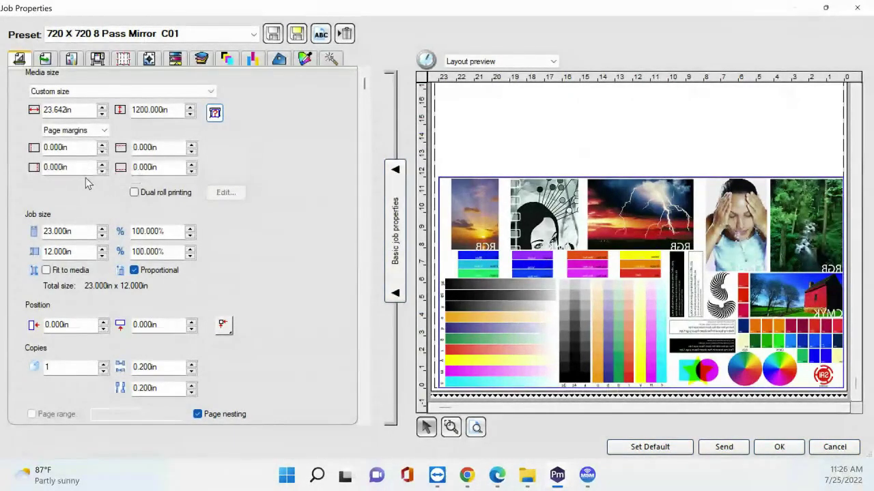
Step: Set the job's top and bottom page margins to 1 inch each
{"action": "double_click", "coordinate": [171, 147]}
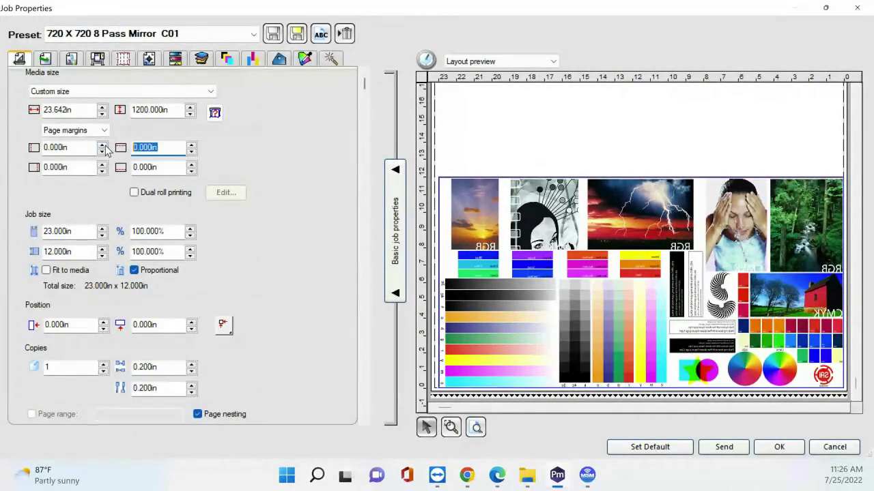
{"action": "type", "text": "1"}
{"action": "double_click", "coordinate": [167, 168]}
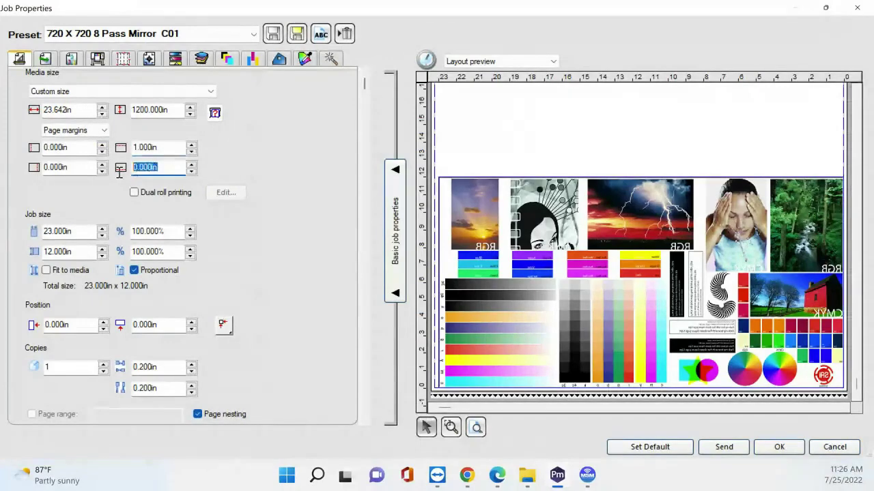
{"action": "type", "text": "1"}
{"action": "left_click", "coordinate": [163, 152]}
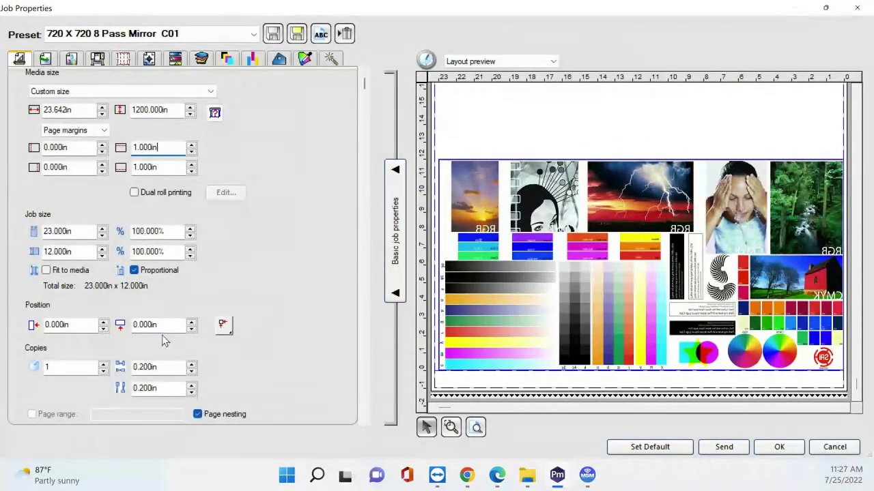
Step: Review the job's workflow options and set its after-output action to Delete
{"action": "left_click", "coordinate": [46, 60]}
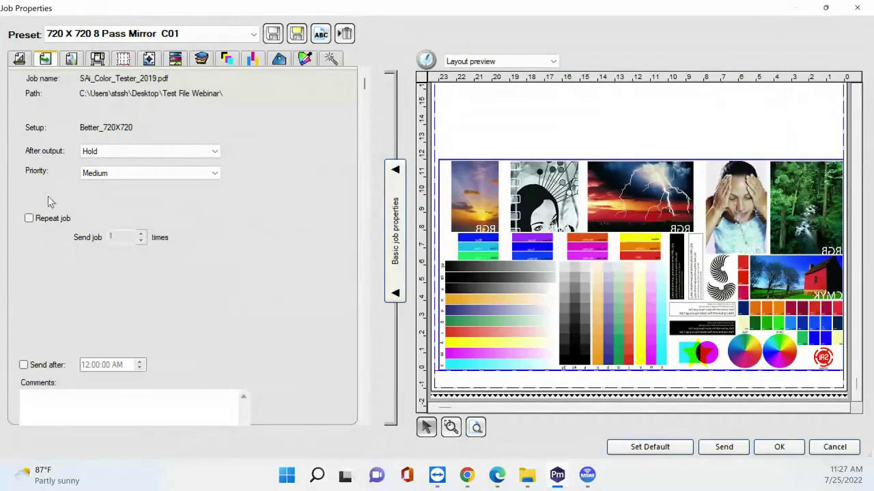
{"action": "left_click", "coordinate": [113, 155]}
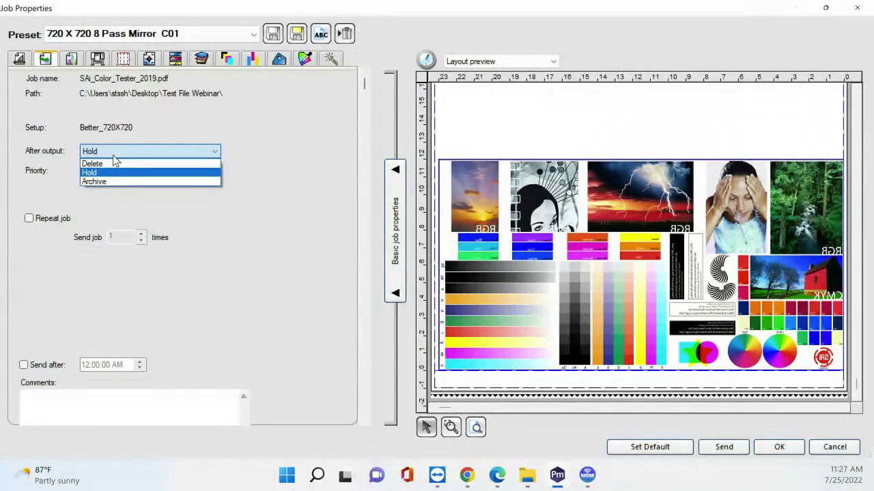
{"action": "left_click", "coordinate": [136, 138]}
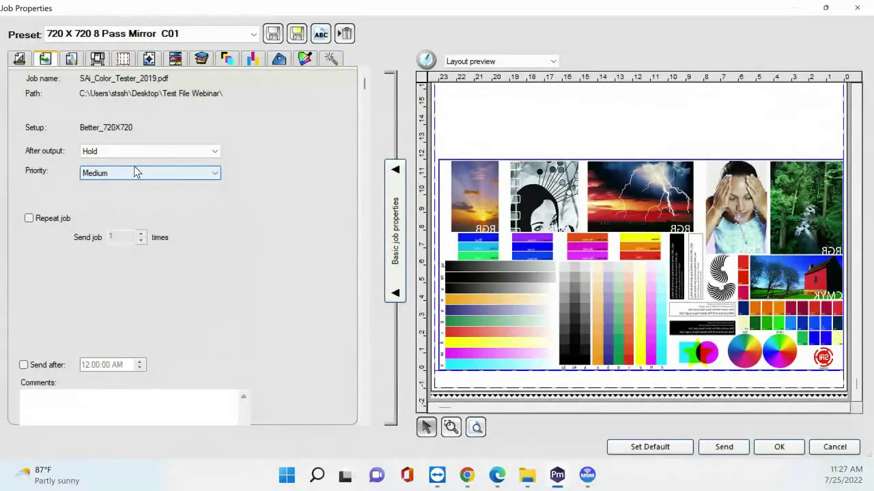
{"action": "left_click", "coordinate": [139, 157]}
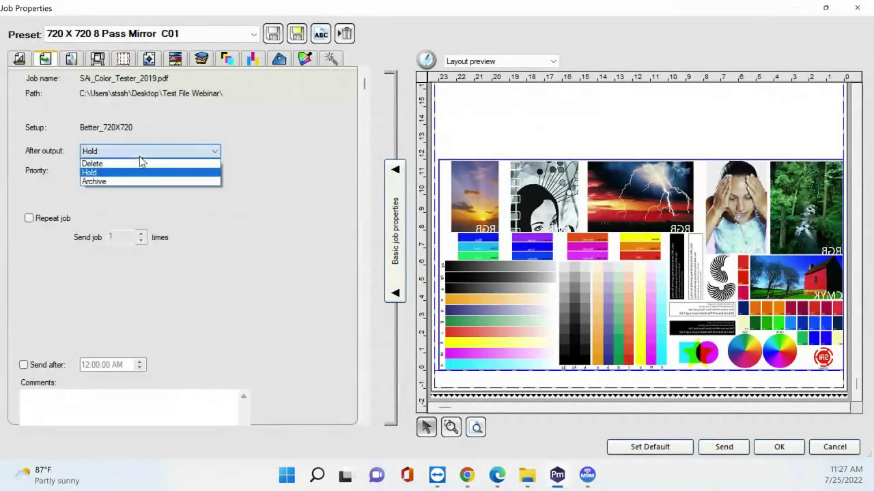
{"action": "left_click", "coordinate": [139, 164]}
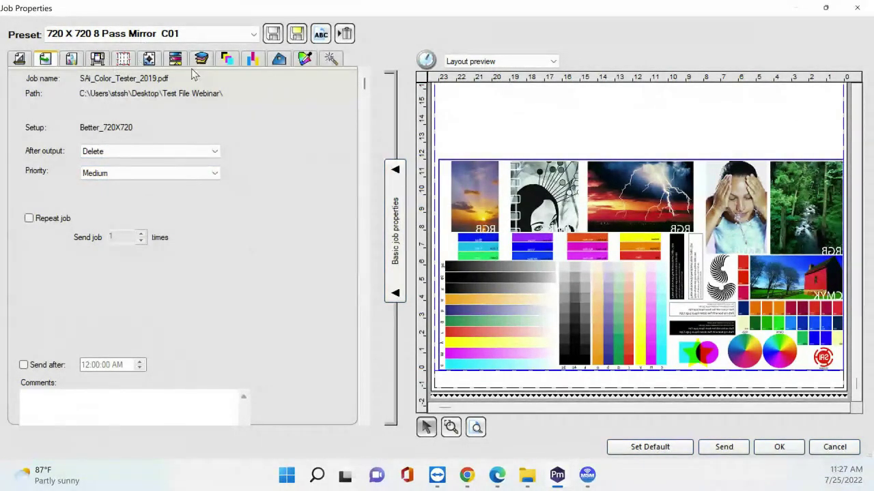
Step: Prepare a new preset from all settings categories, name it 720 X 720 new, and cancel without saving it
{"action": "left_click", "coordinate": [296, 37]}
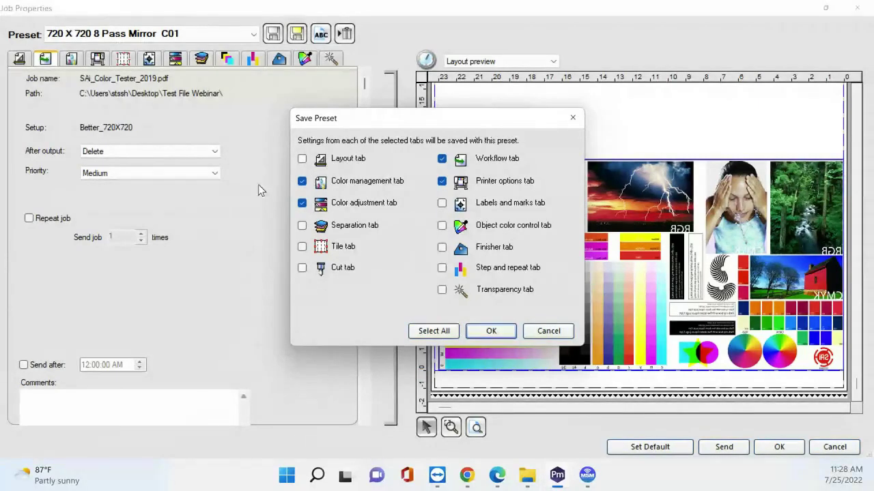
{"action": "left_click", "coordinate": [432, 334]}
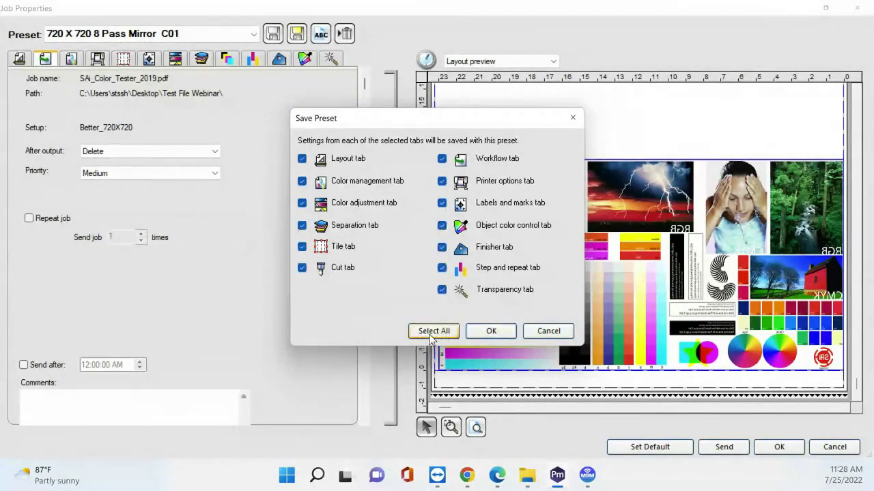
{"action": "left_click", "coordinate": [501, 339]}
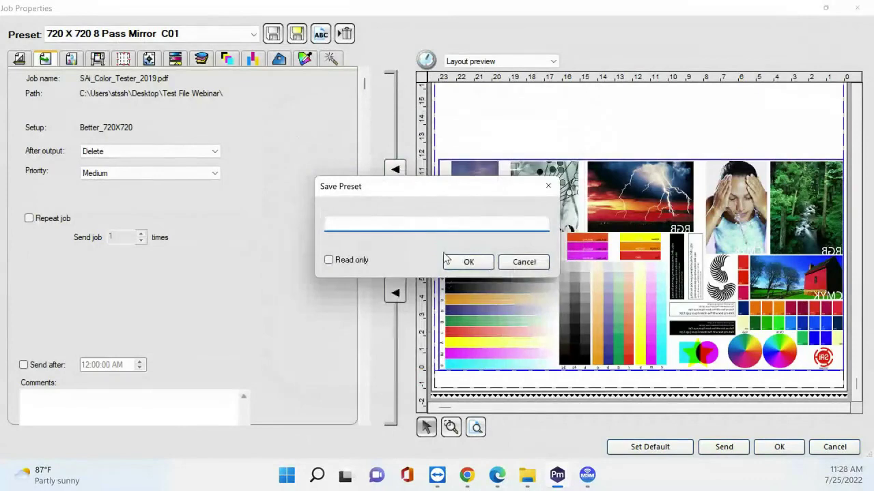
{"action": "type", "text": "720 "}
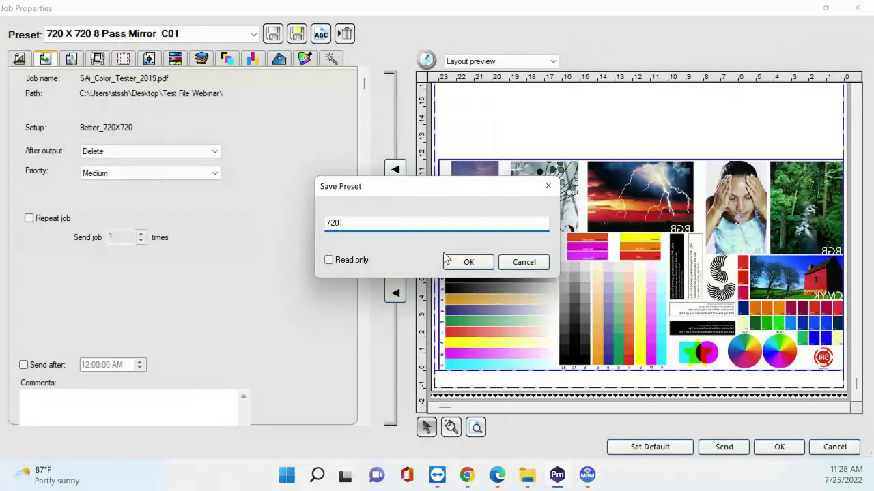
{"action": "type", "text": "X 720 Delete file"}
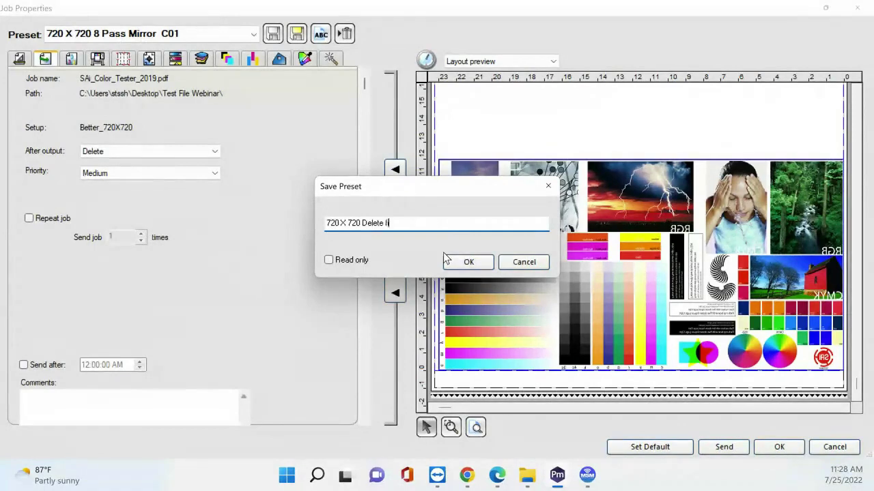
{"action": "key", "text": "BackSpace"}
{"action": "key", "text": "BackSpace"}
{"action": "key", "text": "BackSpace"}
{"action": "key", "text": "BackSpace"}
{"action": "key", "text": "BackSpace"}
{"action": "key", "text": "BackSpace"}
{"action": "key", "text": "BackSpace"}
{"action": "key", "text": "BackSpace"}
{"action": "key", "text": "BackSpace"}
{"action": "key", "text": "BackSpace"}
{"action": "key", "text": "BackSpace"}
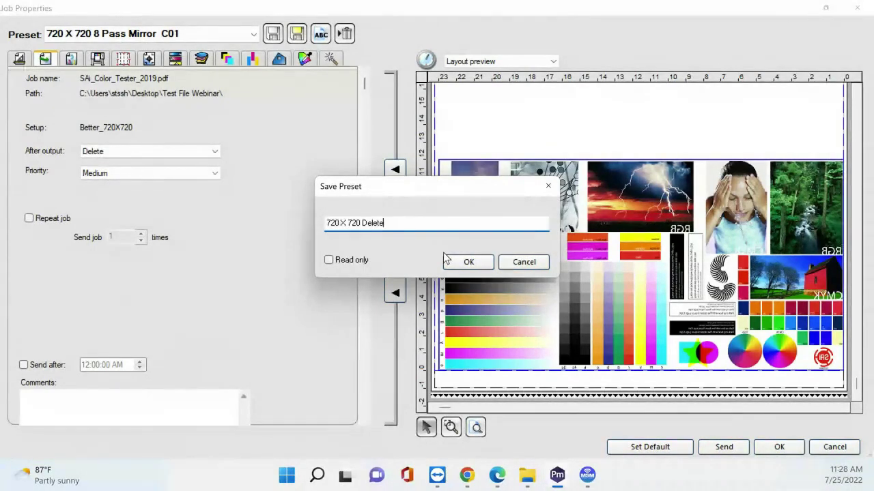
{"action": "type", "text": "new"}
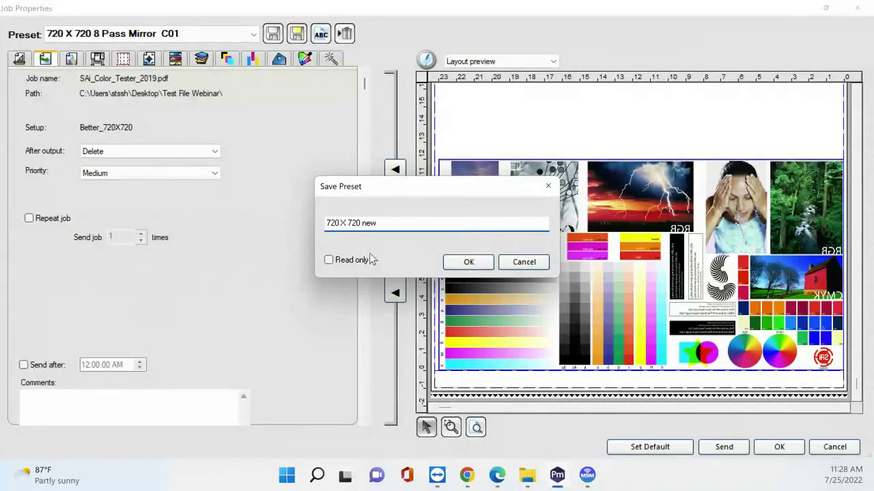
{"action": "left_click", "coordinate": [523, 263]}
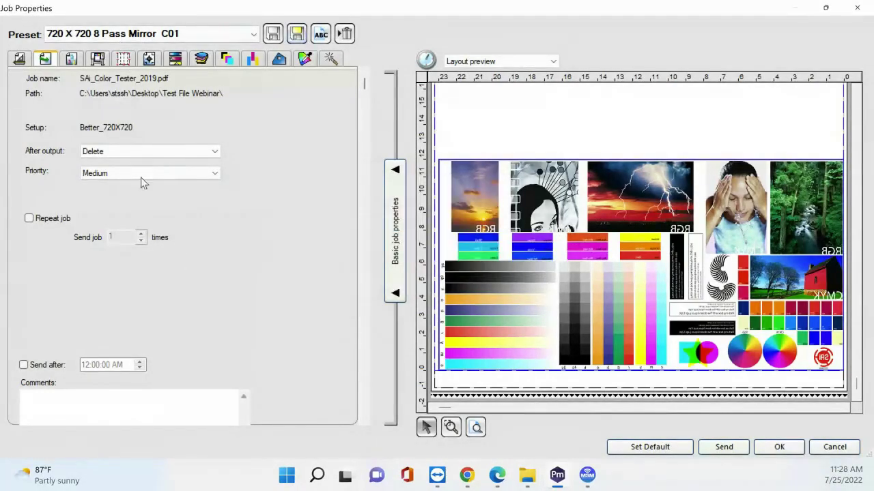
Step: Review the input profiles and rendering intents in the job's advanced color management settings
{"action": "left_click", "coordinate": [72, 60]}
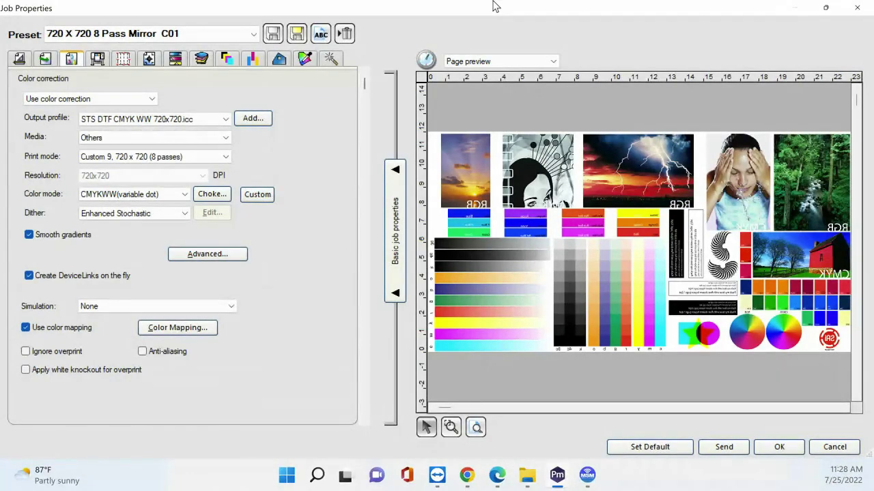
{"action": "left_click", "coordinate": [210, 263]}
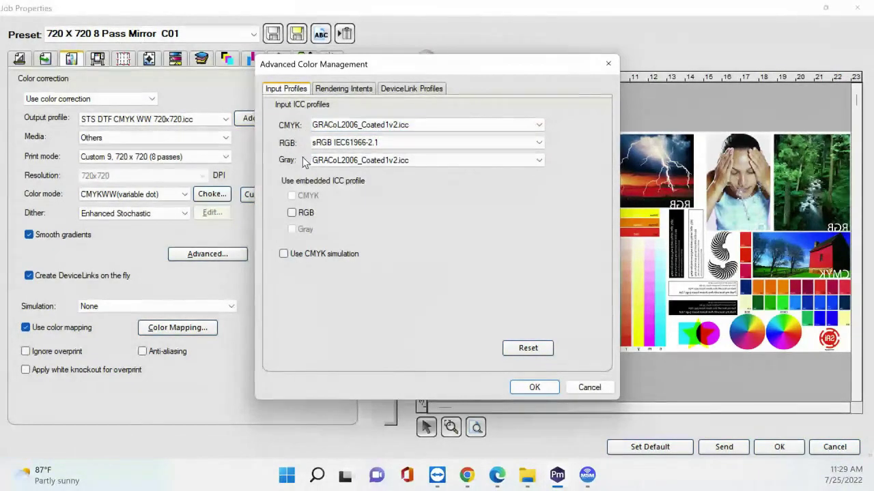
{"action": "left_click", "coordinate": [363, 92]}
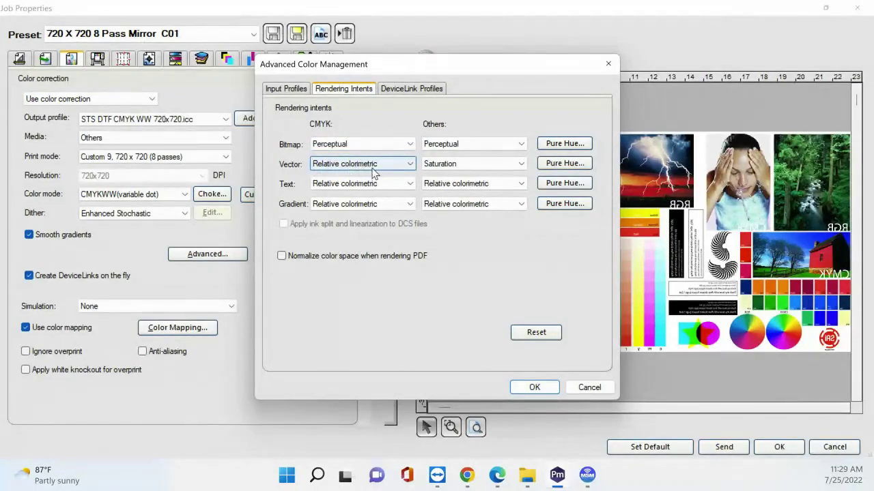
Step: Try Perceptual as the vector rendering intent for non-CMYK colors, and return it to Saturation
{"action": "left_click", "coordinate": [432, 167]}
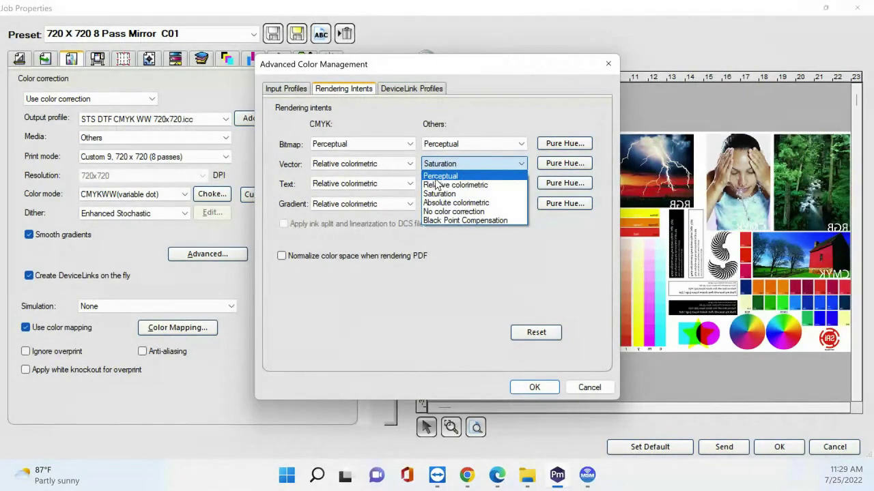
{"action": "left_click", "coordinate": [440, 177]}
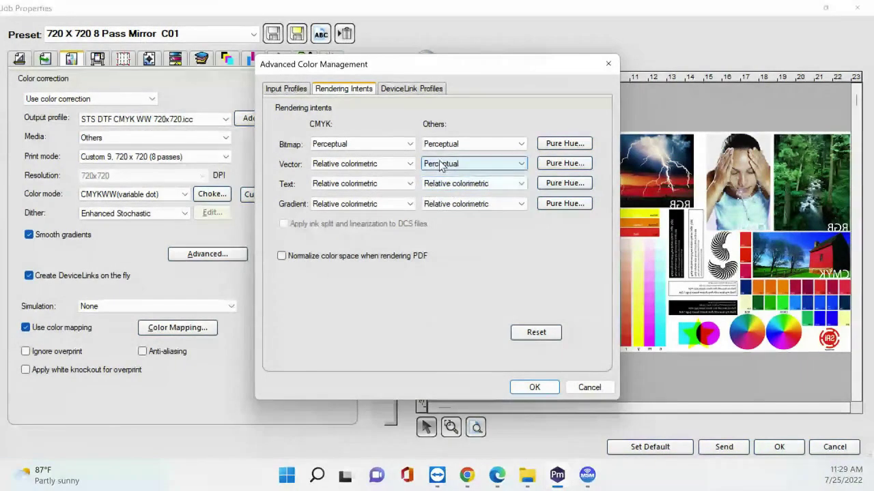
{"action": "left_click", "coordinate": [488, 164]}
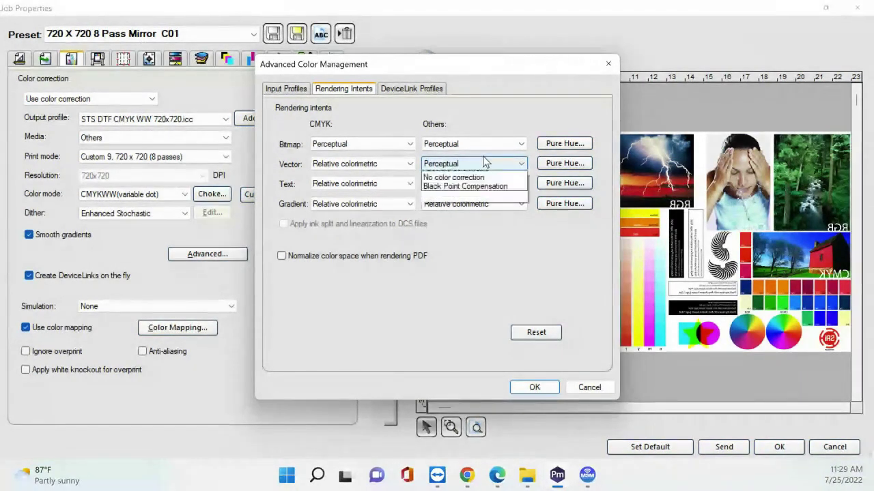
{"action": "left_click", "coordinate": [466, 194]}
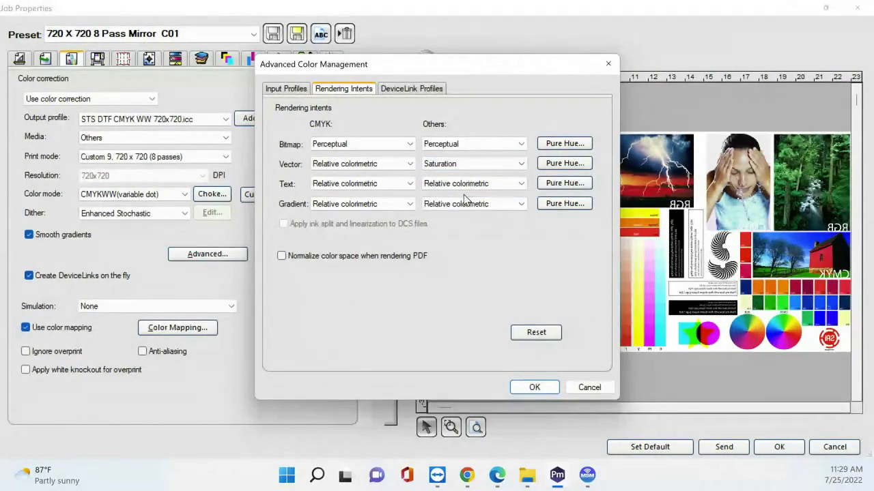
Step: Check the pure hue options for vector objects and accept the advanced color management settings
{"action": "left_click", "coordinate": [562, 165]}
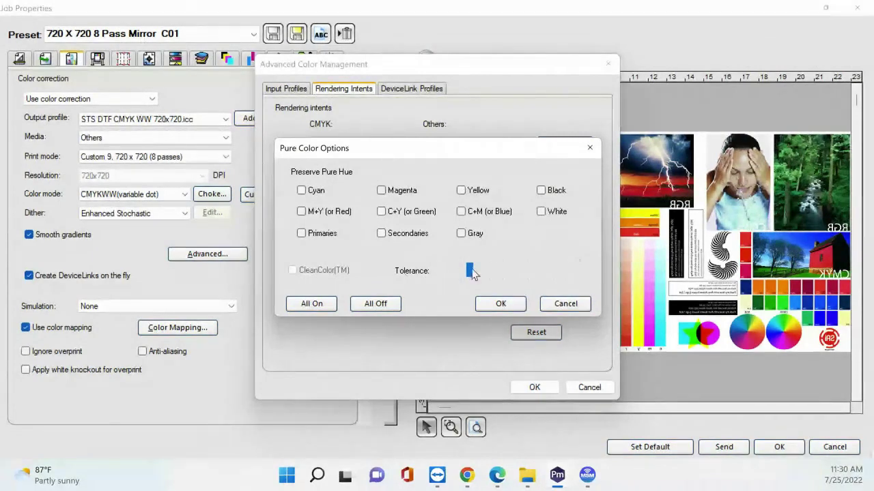
{"action": "left_click", "coordinate": [499, 305]}
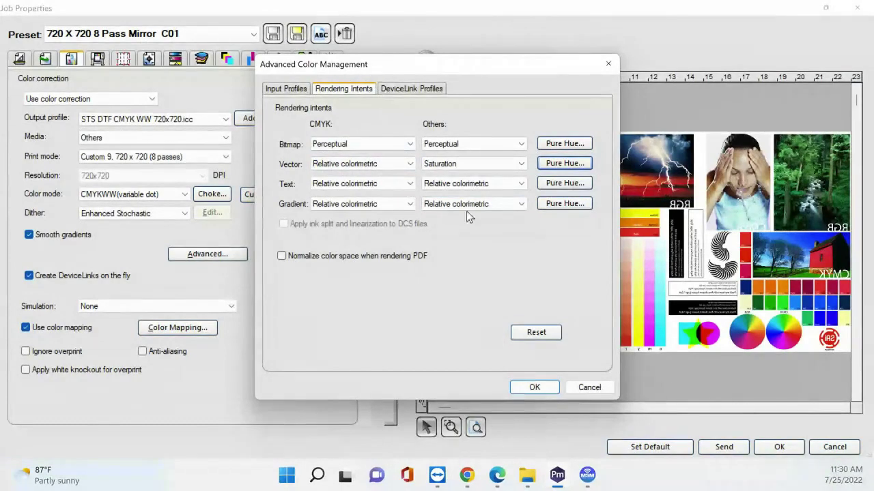
{"action": "left_click", "coordinate": [536, 389]}
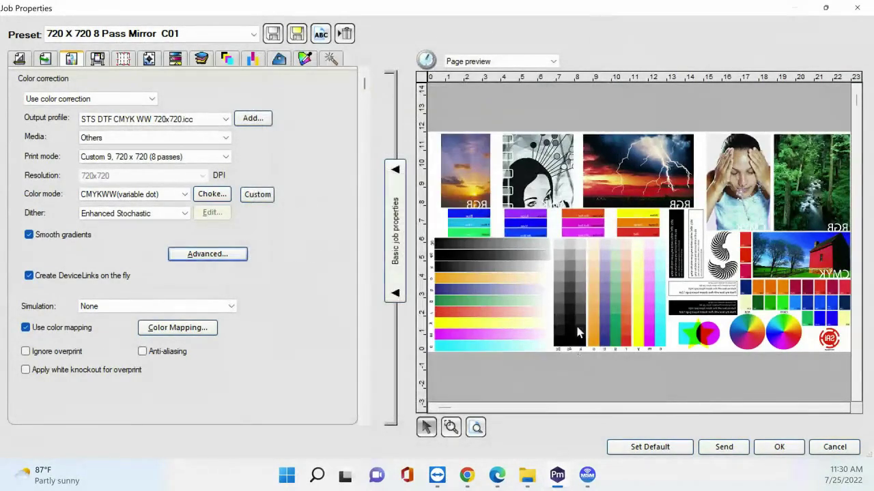
Step: Try None as the choke type for the Spot_White channel, return it to Choke, and accept the choke and bleed options
{"action": "left_click", "coordinate": [76, 60]}
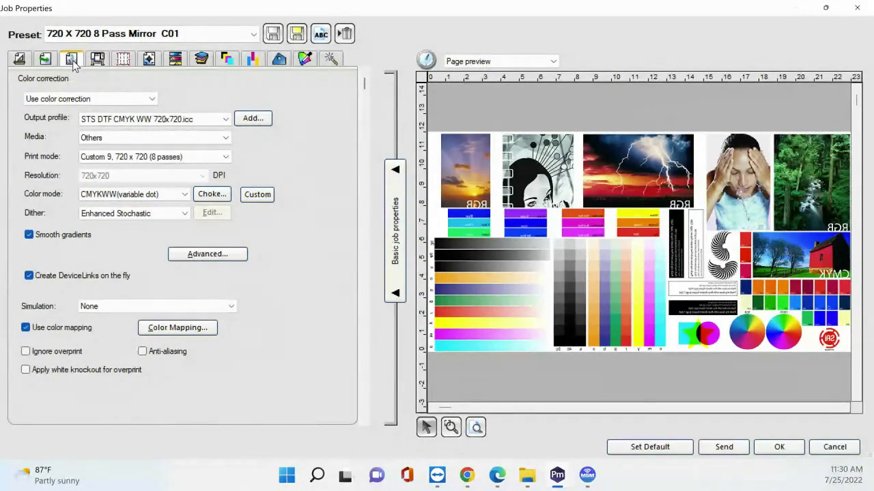
{"action": "left_click", "coordinate": [211, 194]}
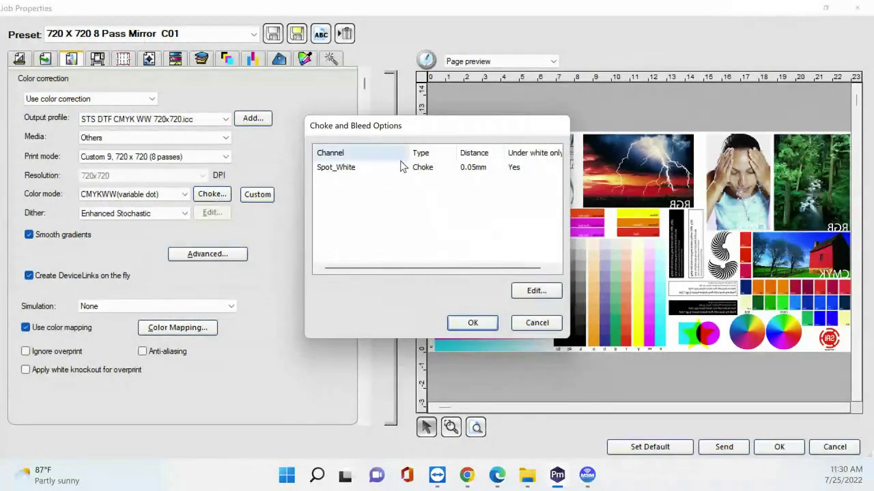
{"action": "double_click", "coordinate": [416, 168]}
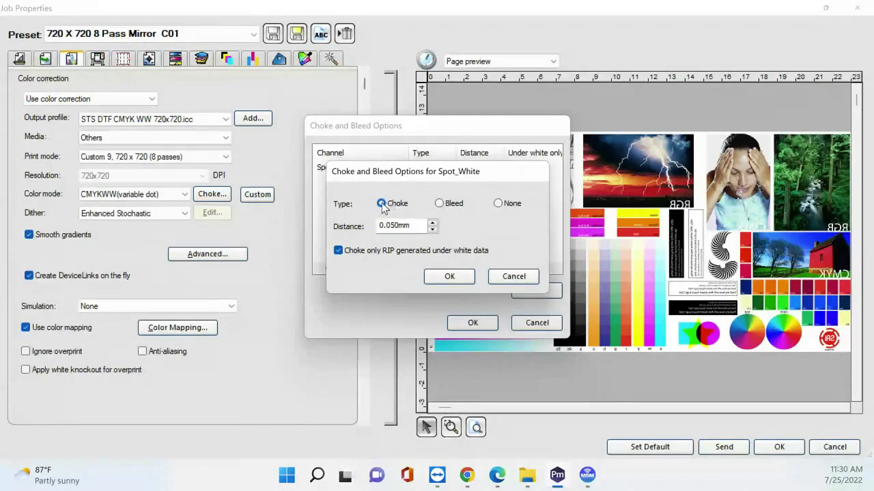
{"action": "left_click", "coordinate": [513, 204]}
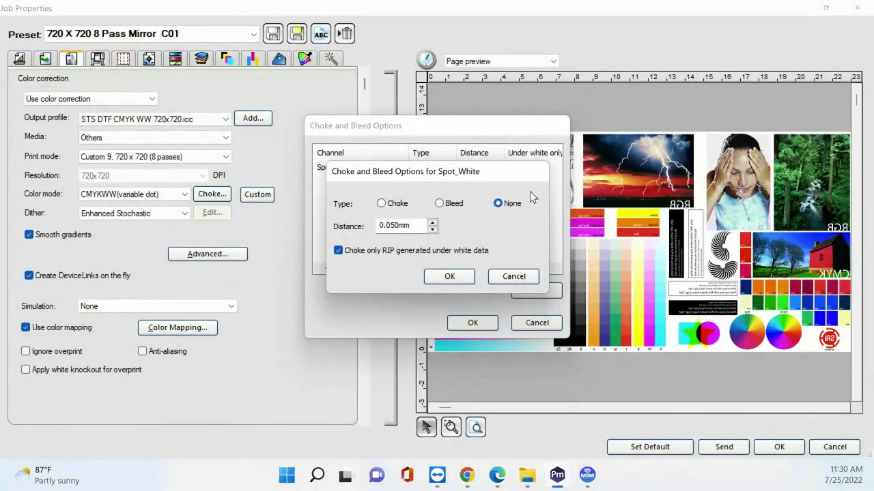
{"action": "left_click", "coordinate": [407, 205]}
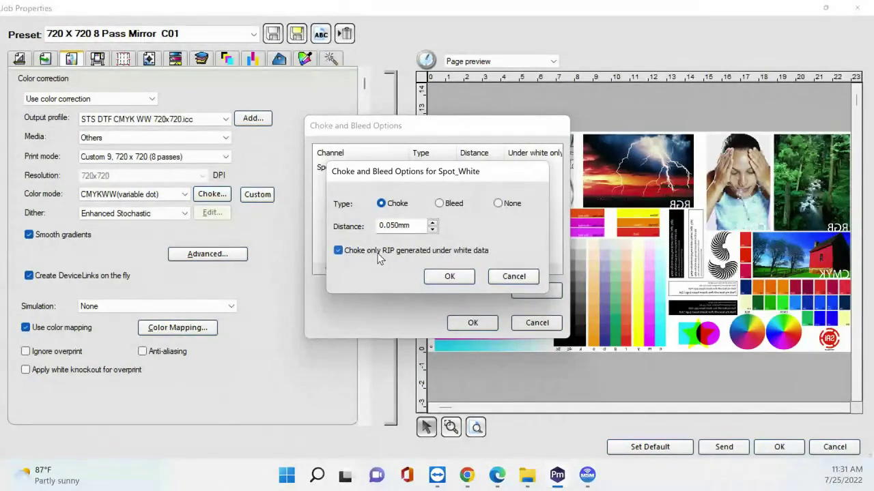
{"action": "left_click", "coordinate": [449, 276]}
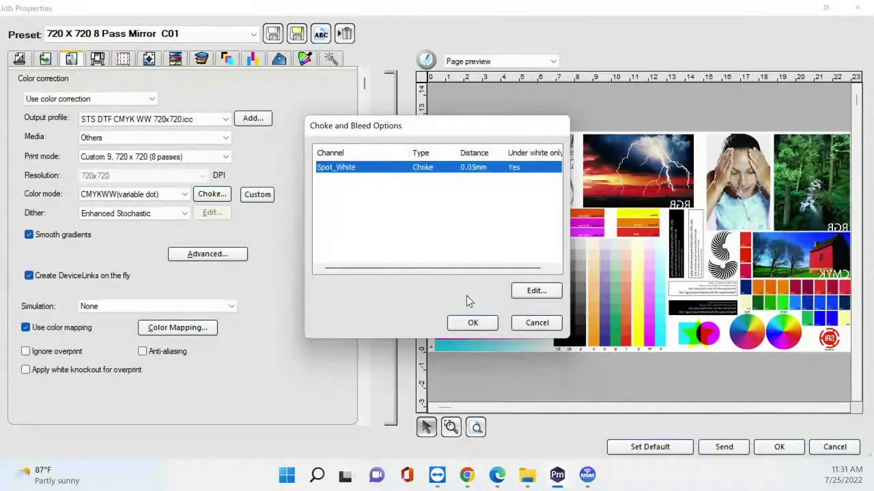
{"action": "left_click", "coordinate": [484, 326]}
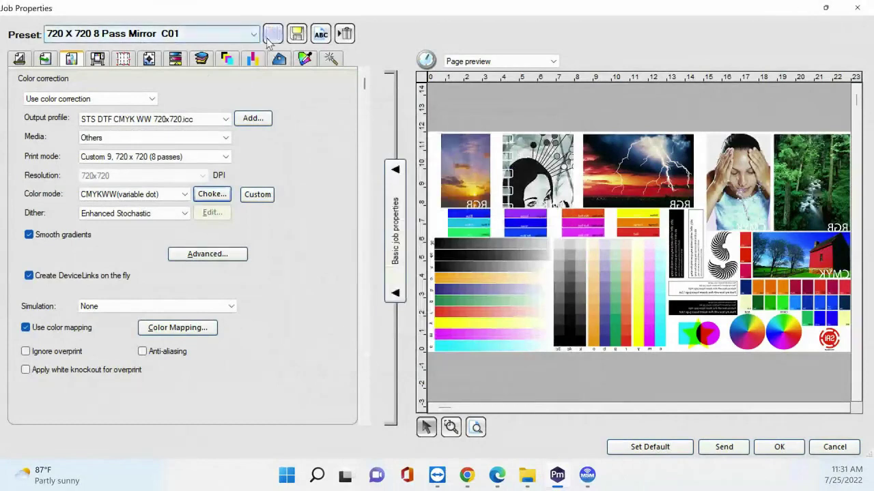
{"action": "left_click", "coordinate": [269, 38]}
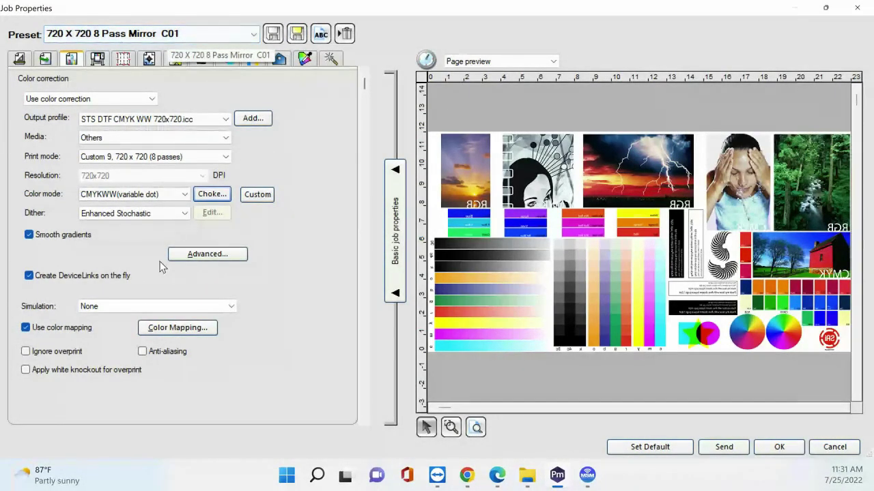
Step: Import custom spot colors from SAi_Color_Tester_2019 in the desktop's Test File Webinar folder and widen the mapping list's Color Name column
{"action": "left_click", "coordinate": [185, 331]}
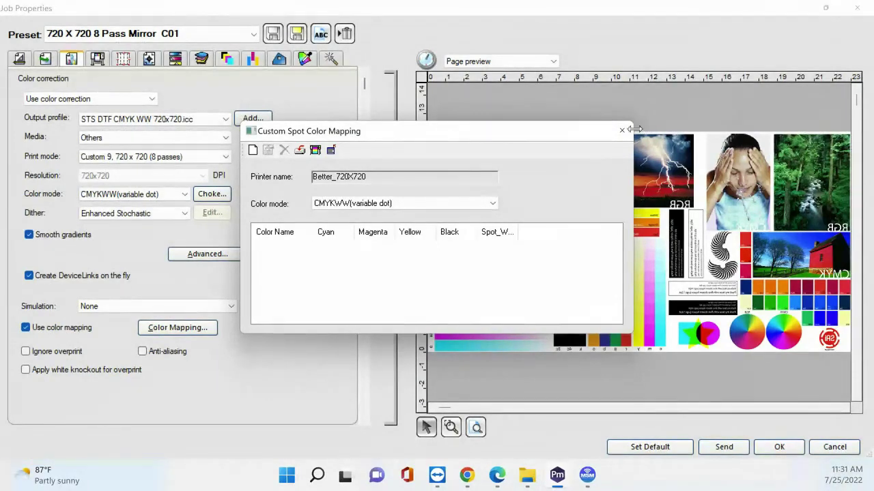
{"action": "left_click", "coordinate": [300, 150]}
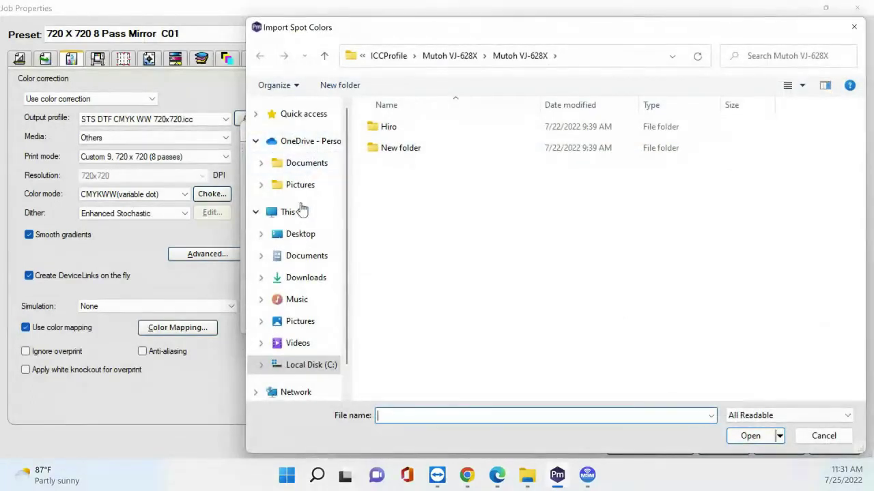
{"action": "left_click", "coordinate": [303, 234]}
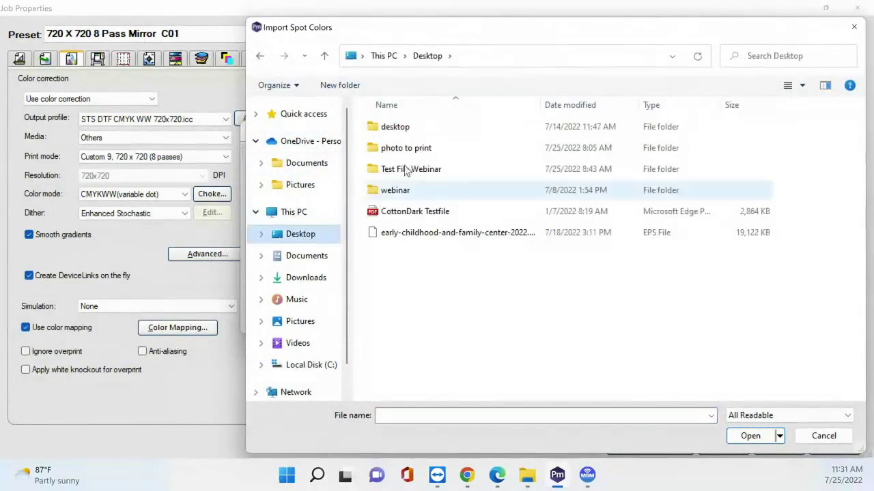
{"action": "double_click", "coordinate": [449, 171]}
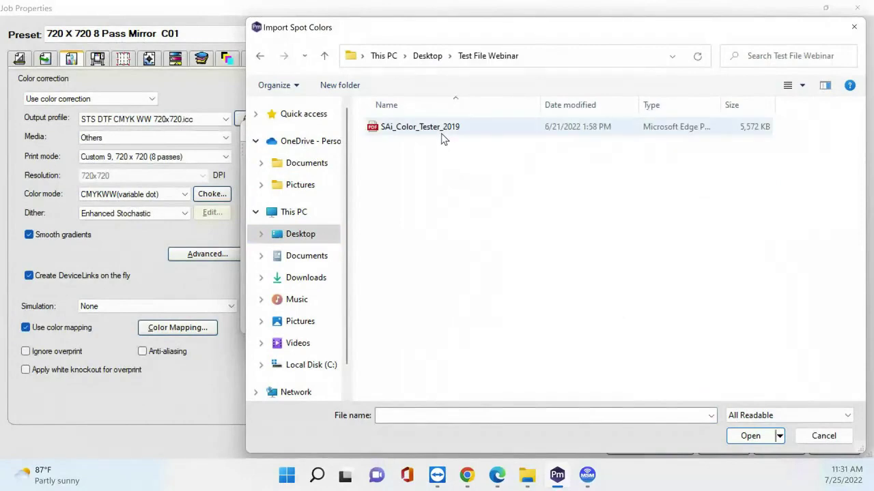
{"action": "double_click", "coordinate": [443, 136]}
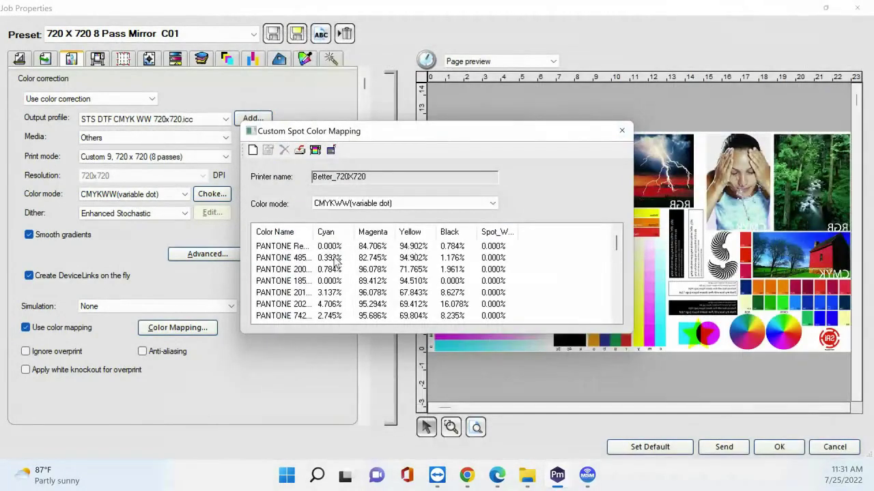
{"action": "scroll", "coordinate": [328, 263], "scroll_direction": "down", "scroll_amount": 3}
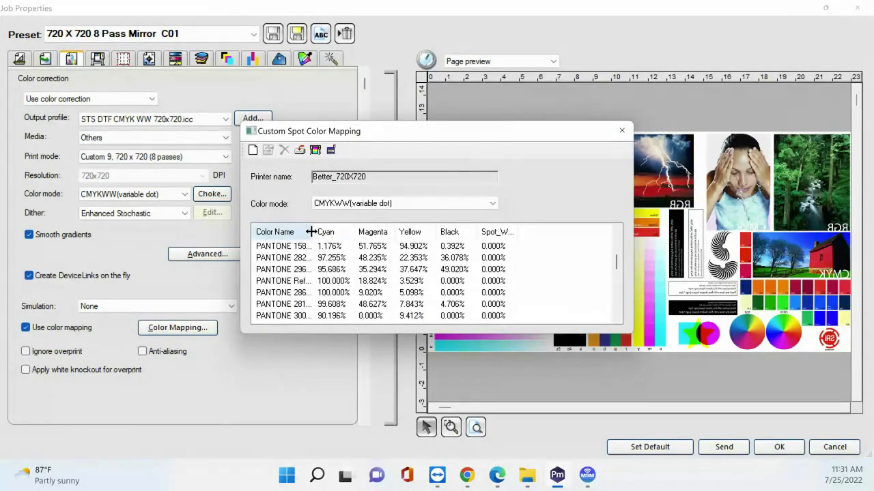
{"action": "left_click_drag", "start_coordinate": [316, 227], "coordinate": [350, 230]}
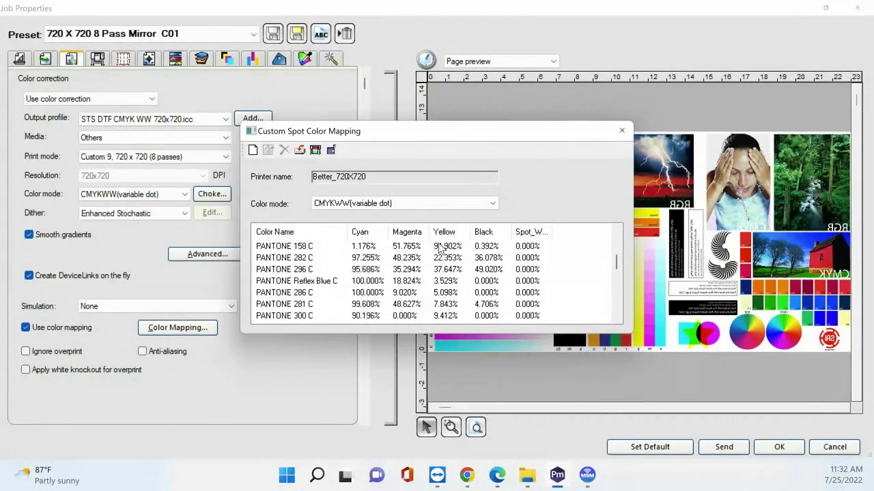
Step: Print a color swatch of PANTONE 158 C using the Times-Roman font, and accept the spot color and job properties
{"action": "left_click", "coordinate": [308, 250]}
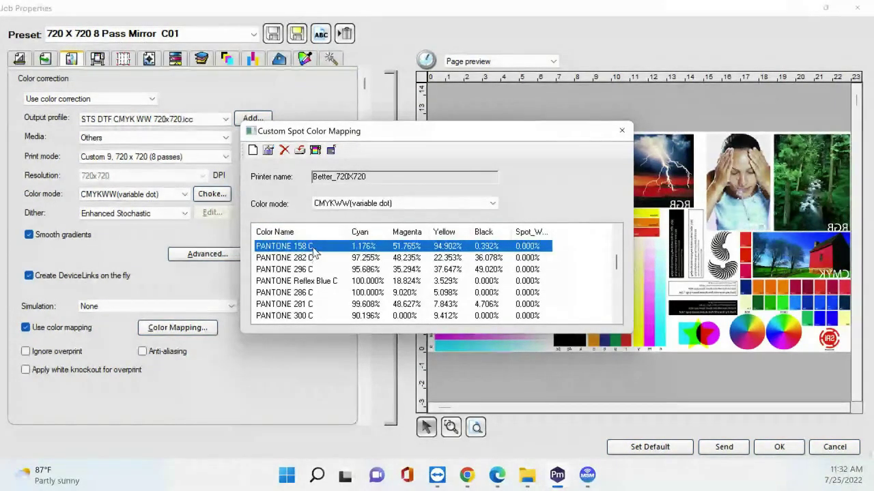
{"action": "double_click", "coordinate": [314, 253]}
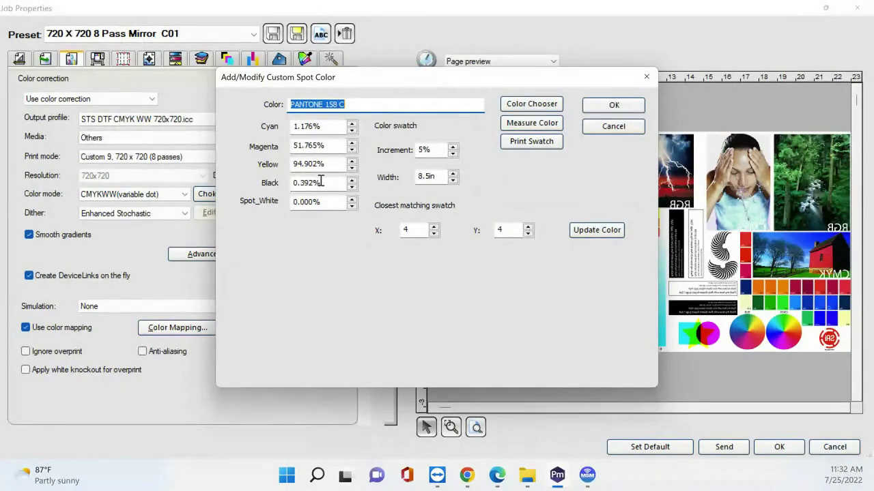
{"action": "left_click", "coordinate": [531, 142]}
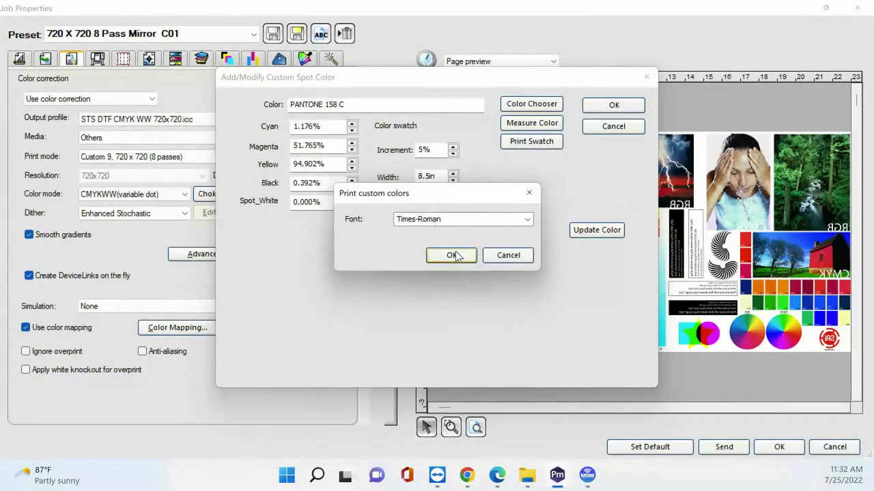
{"action": "left_click", "coordinate": [451, 256]}
{"action": "left_click", "coordinate": [613, 106]}
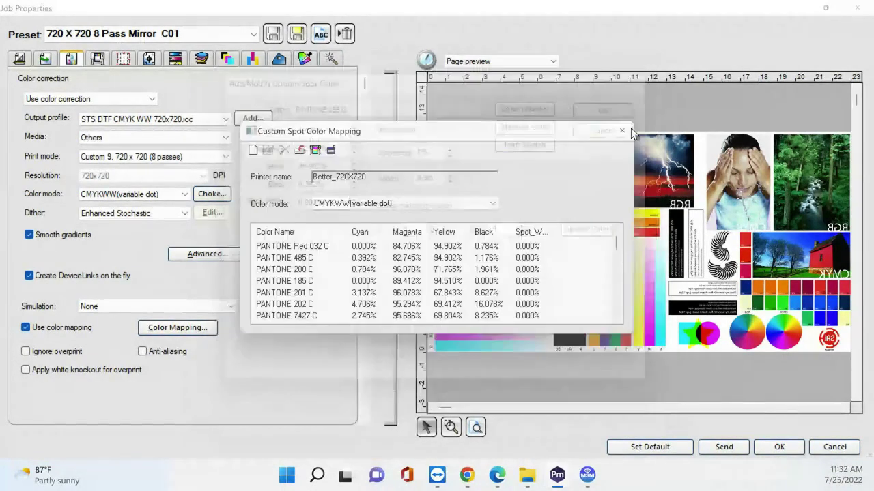
{"action": "left_click", "coordinate": [621, 130]}
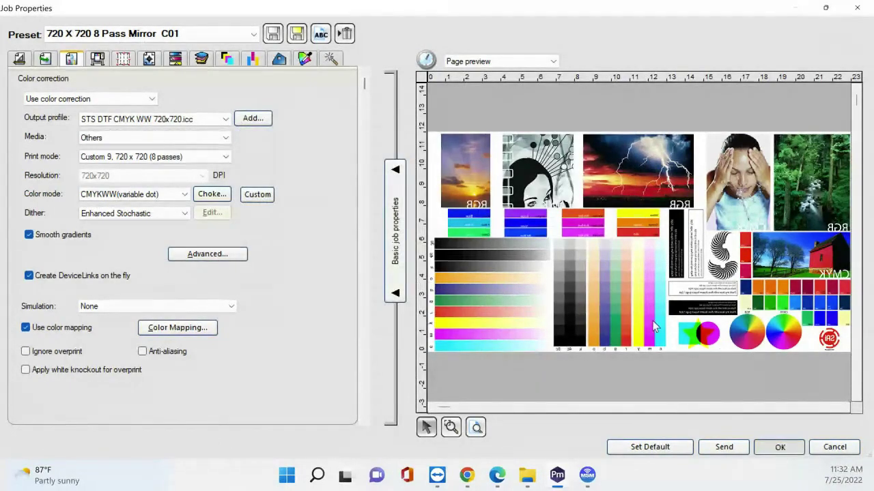
{"action": "left_click", "coordinate": [780, 446]}
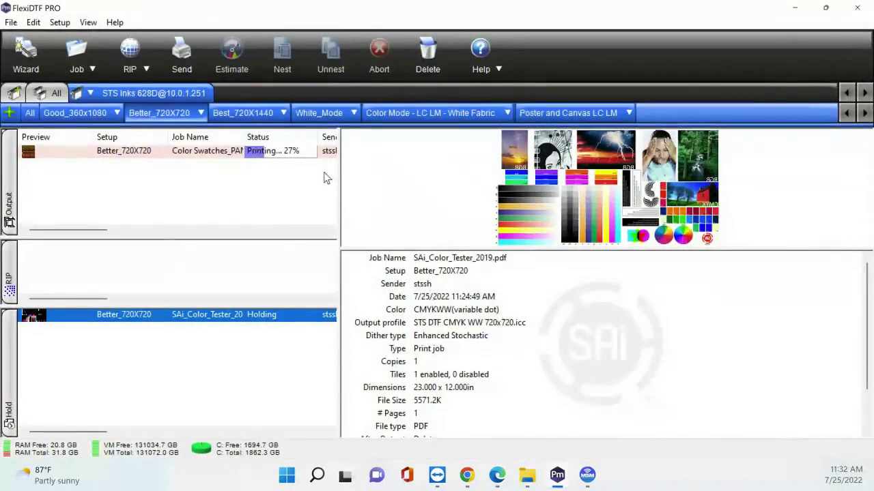
Step: Abort the PANTONE 158 C swatch print and scale its layout up proportionally to about 24.4 in square
{"action": "left_click", "coordinate": [307, 150]}
{"action": "left_click", "coordinate": [375, 65]}
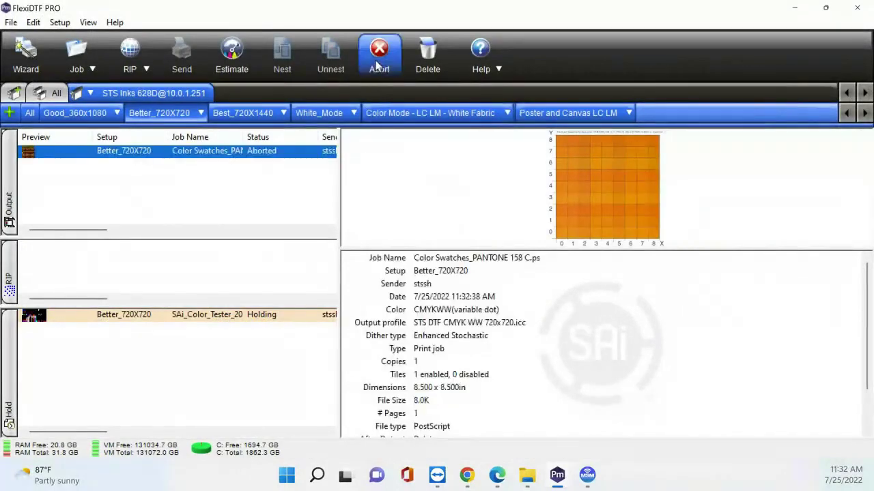
{"action": "double_click", "coordinate": [259, 152]}
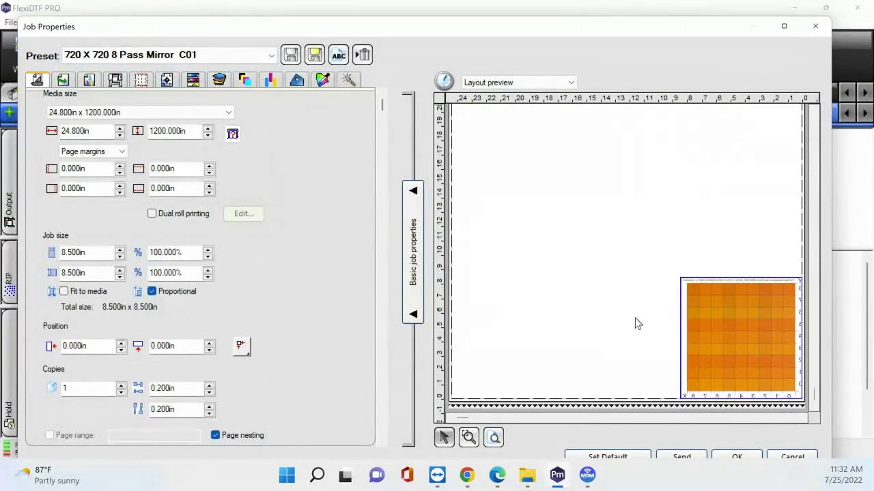
{"action": "left_click", "coordinate": [705, 323]}
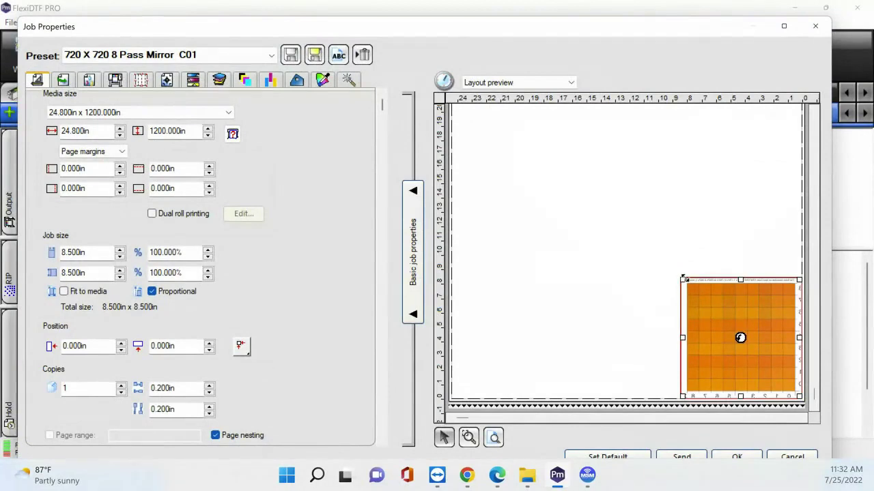
{"action": "left_click_drag", "start_coordinate": [681, 278], "coordinate": [326, 97]}
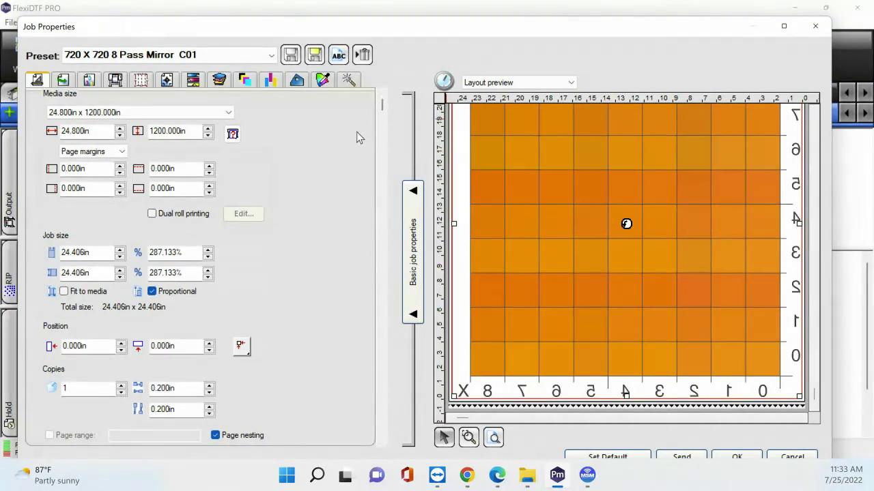
Step: Preview only the Spot_White output channel of the PANTONE 158 C swatch job
{"action": "left_click", "coordinate": [247, 81]}
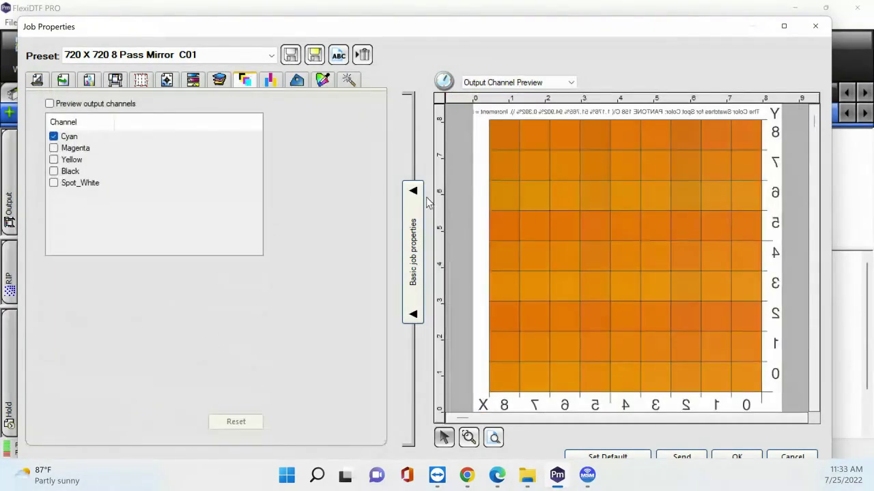
{"action": "left_click", "coordinate": [60, 104]}
{"action": "left_click", "coordinate": [54, 136]}
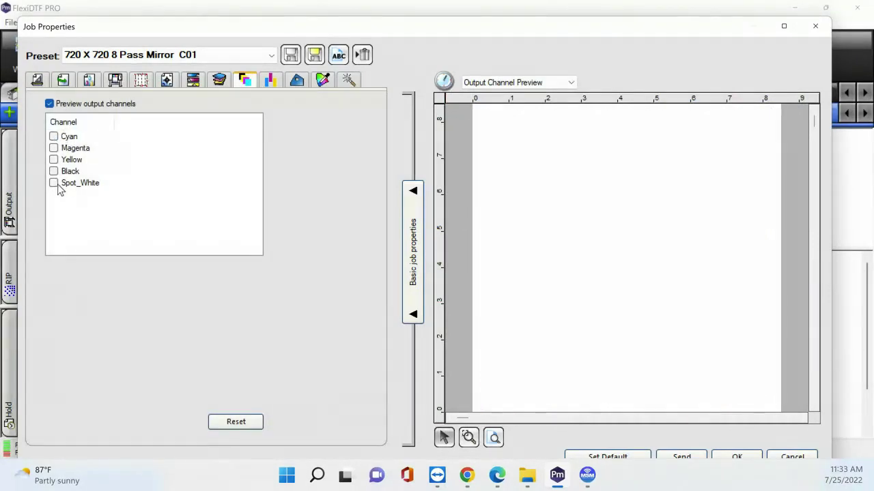
{"action": "left_click", "coordinate": [54, 183]}
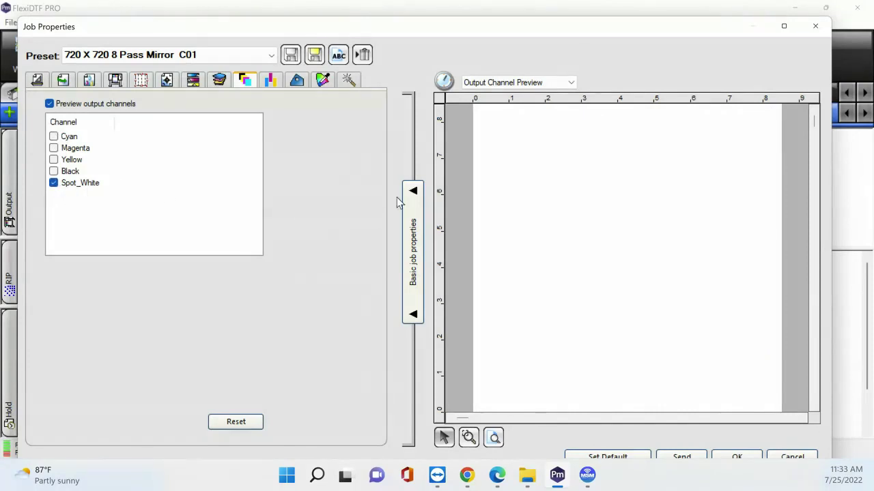
Step: Set the swatch job's Spot_White option to Solid Under, check the white channel preview, and send the job
{"action": "left_click", "coordinate": [348, 81]}
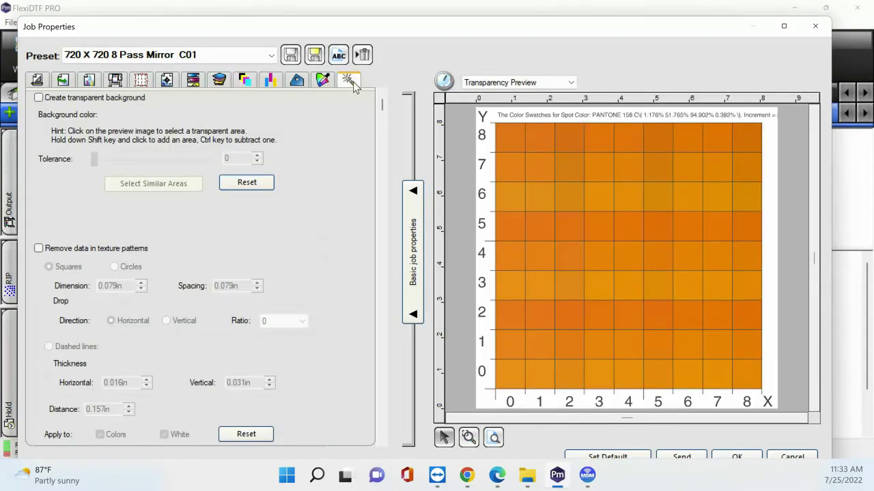
{"action": "scroll", "coordinate": [350, 123], "scroll_direction": "down", "scroll_amount": 3}
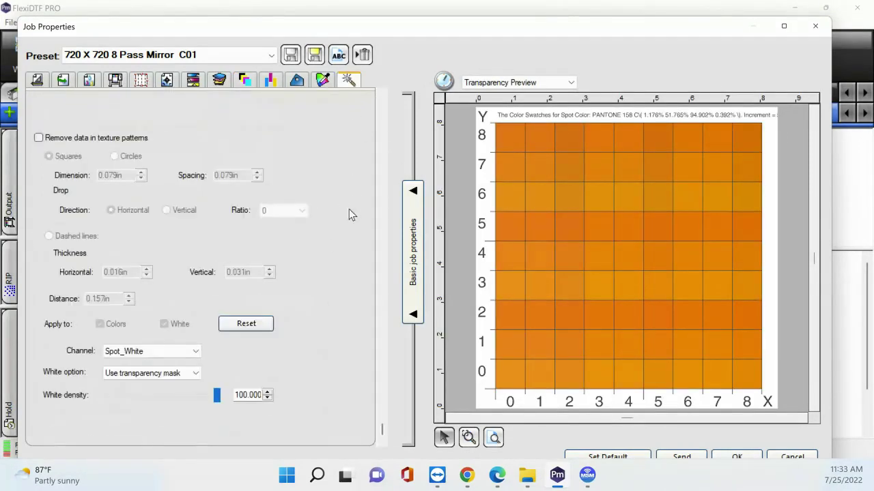
{"action": "left_click", "coordinate": [196, 372]}
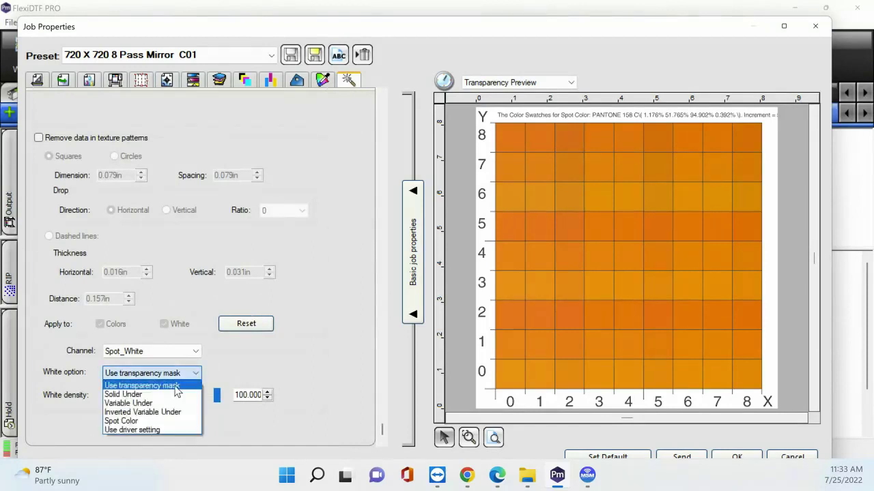
{"action": "left_click", "coordinate": [147, 395]}
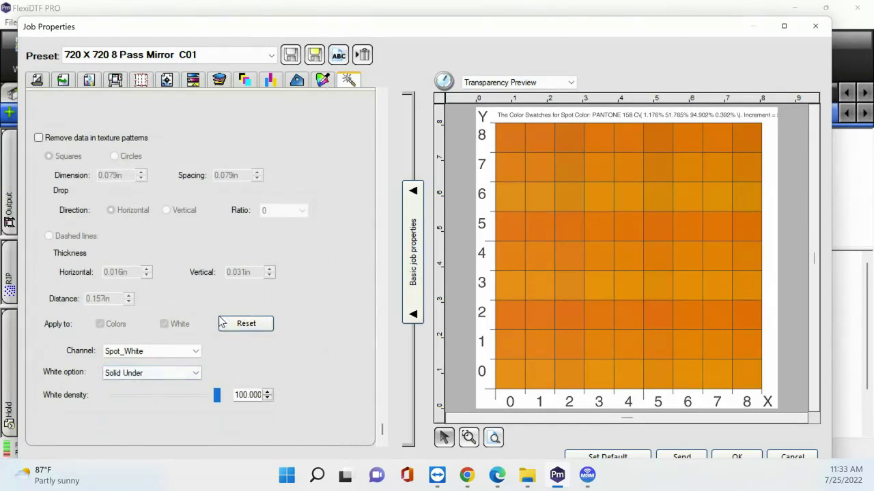
{"action": "left_click", "coordinate": [245, 80]}
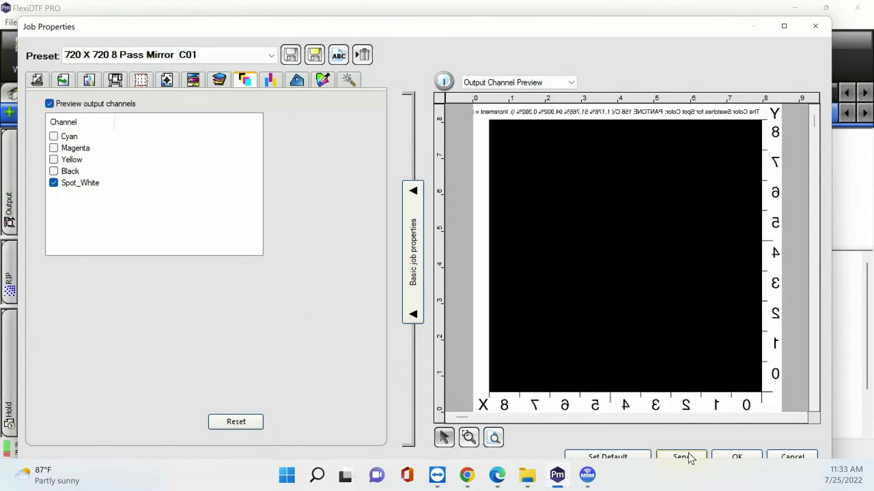
{"action": "left_click", "coordinate": [757, 459]}
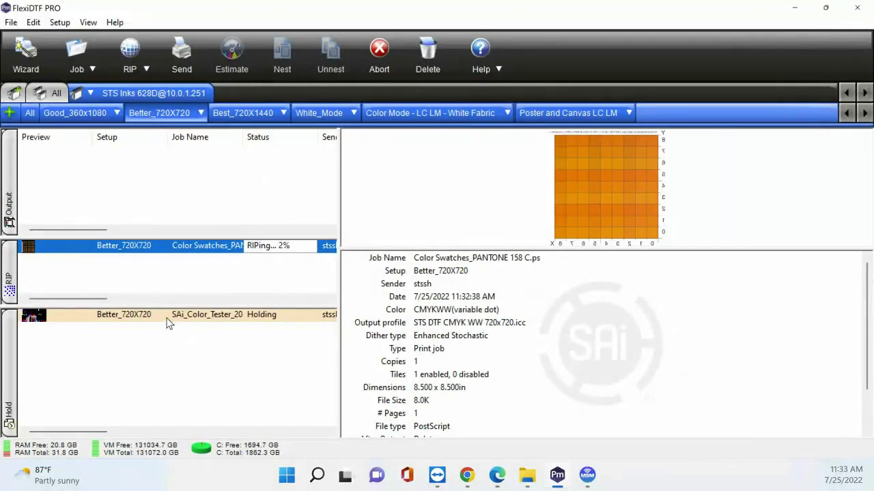
Step: Open the custom spot color mapping of the held SAi_Color_Tester job
{"action": "double_click", "coordinate": [168, 319]}
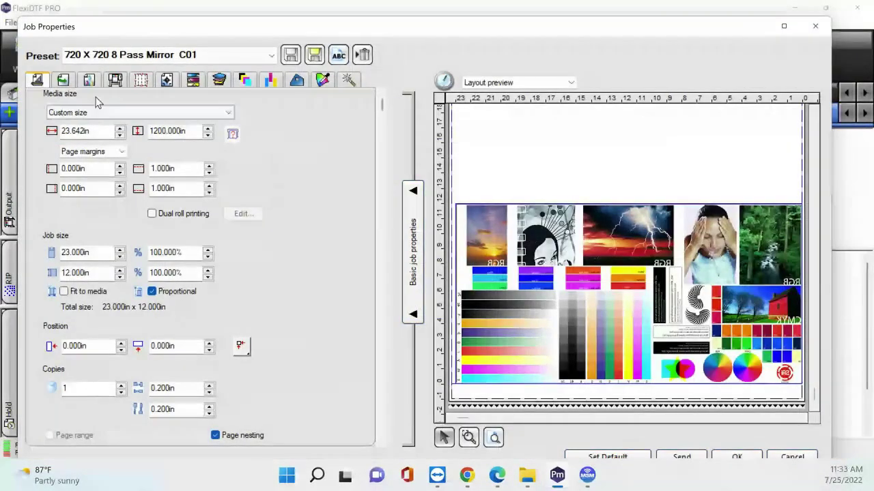
{"action": "left_click", "coordinate": [90, 81]}
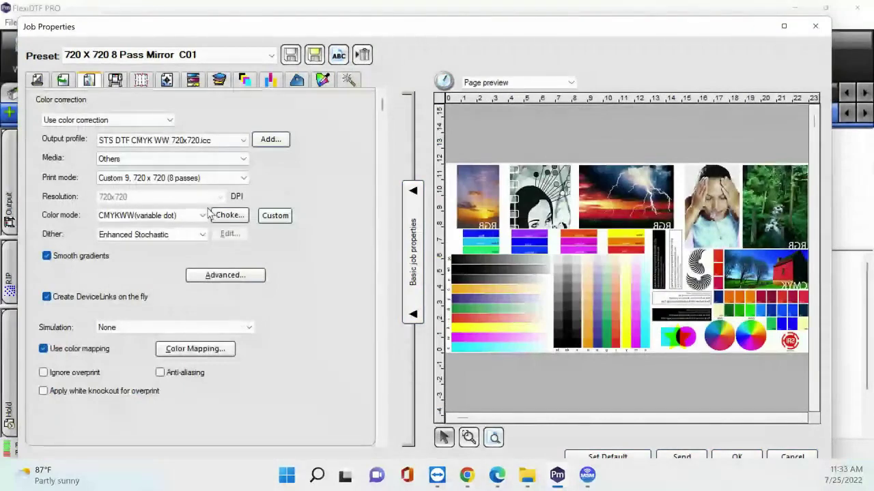
{"action": "left_click", "coordinate": [194, 348]}
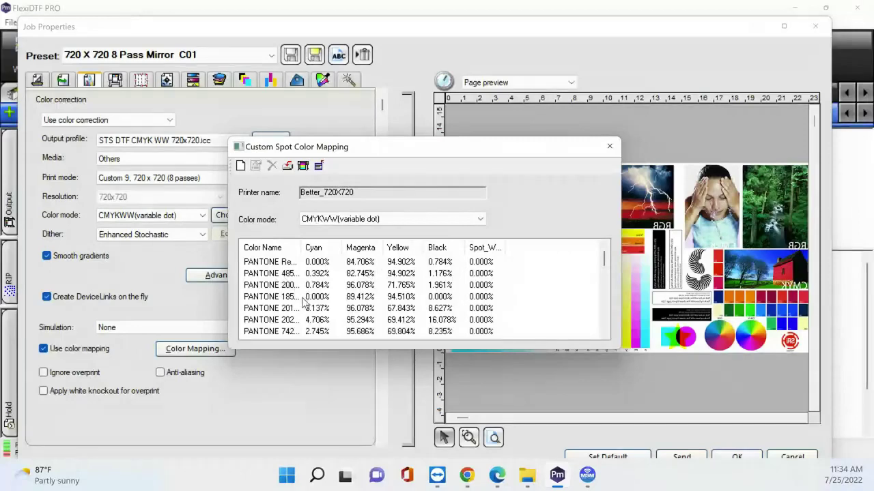
Step: Update PANTONE 158 C to the closest matching swatch at X 2, Y 4 and accept the spot color
{"action": "left_click", "coordinate": [304, 298]}
{"action": "scroll", "coordinate": [306, 300], "scroll_direction": "down", "scroll_amount": 1}
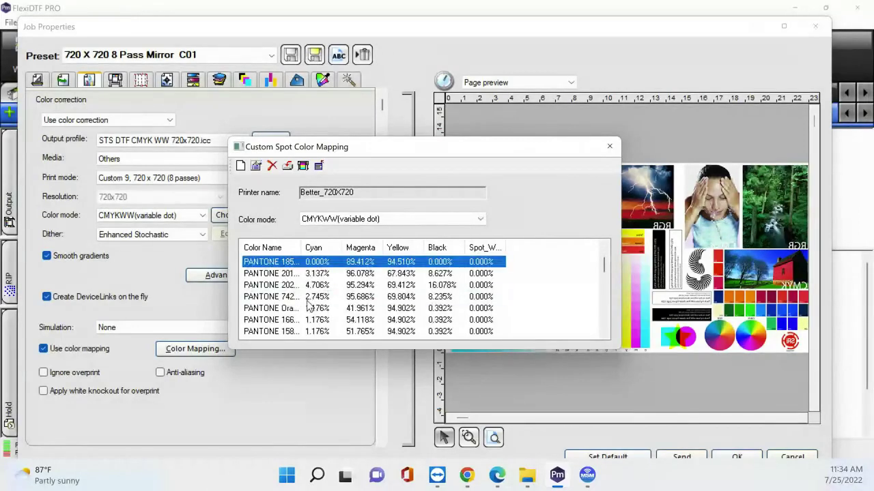
{"action": "double_click", "coordinate": [297, 333]}
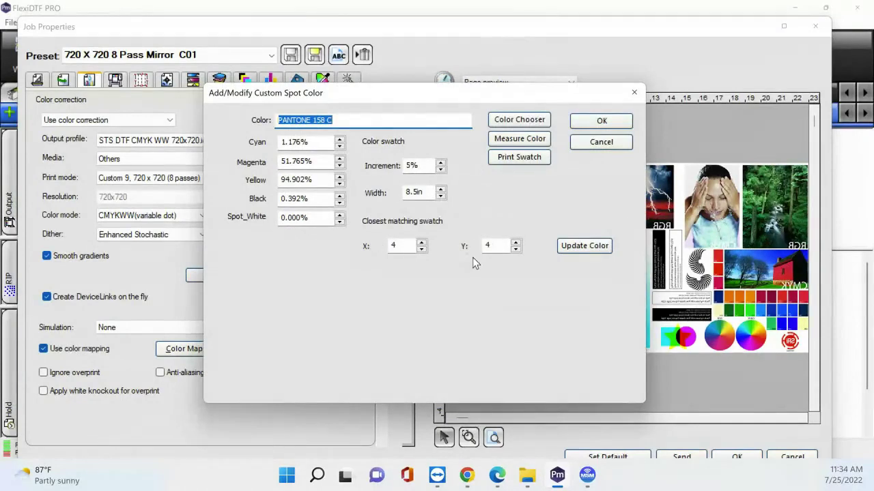
{"action": "left_click_drag", "start_coordinate": [403, 247], "coordinate": [388, 249]}
{"action": "type", "text": "2"}
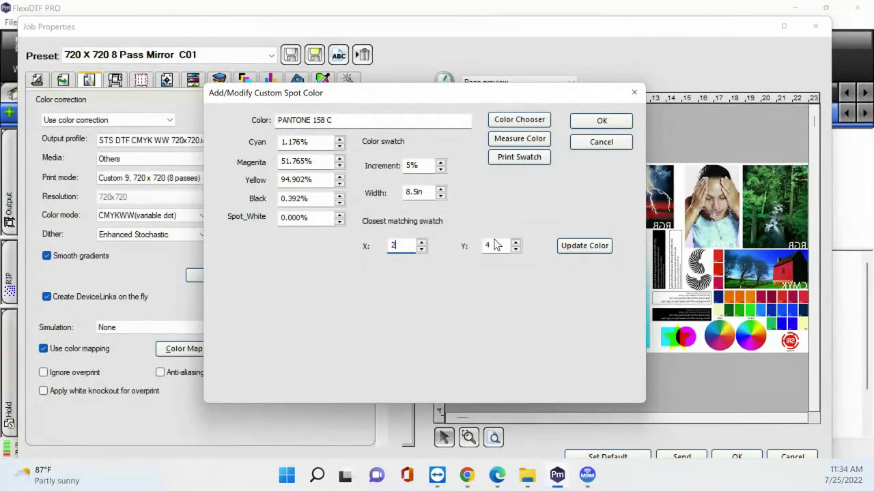
{"action": "left_click", "coordinate": [595, 247]}
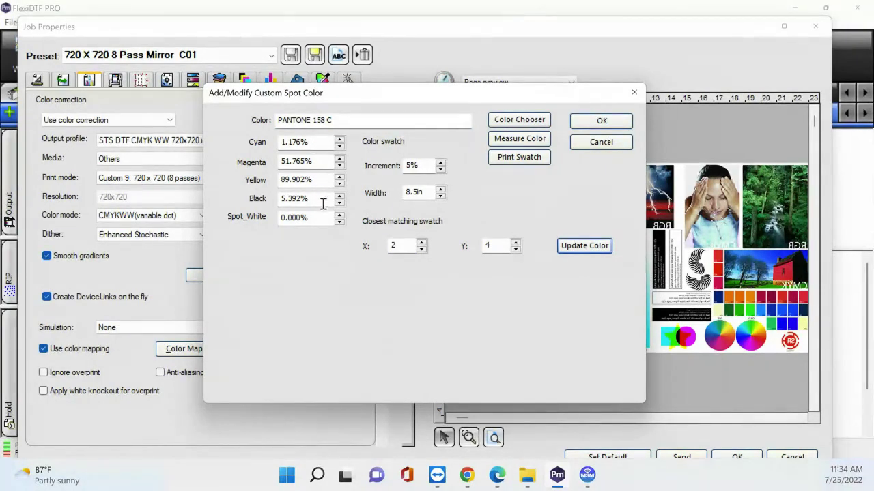
{"action": "left_click", "coordinate": [602, 122]}
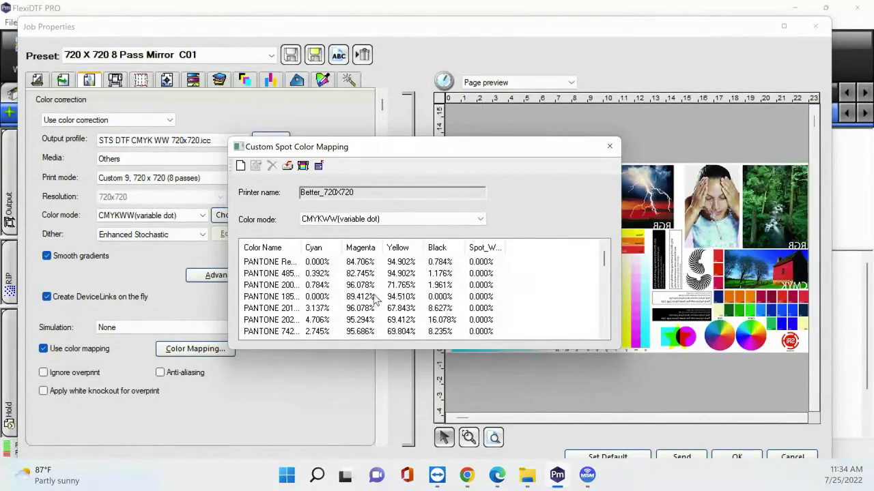
Step: Examine the measuring device and COM port choices for PANTONE 158 C, and leave the spot color mapping without editing the color
{"action": "scroll", "coordinate": [362, 302], "scroll_direction": "down", "scroll_amount": 2}
{"action": "left_click", "coordinate": [301, 299]}
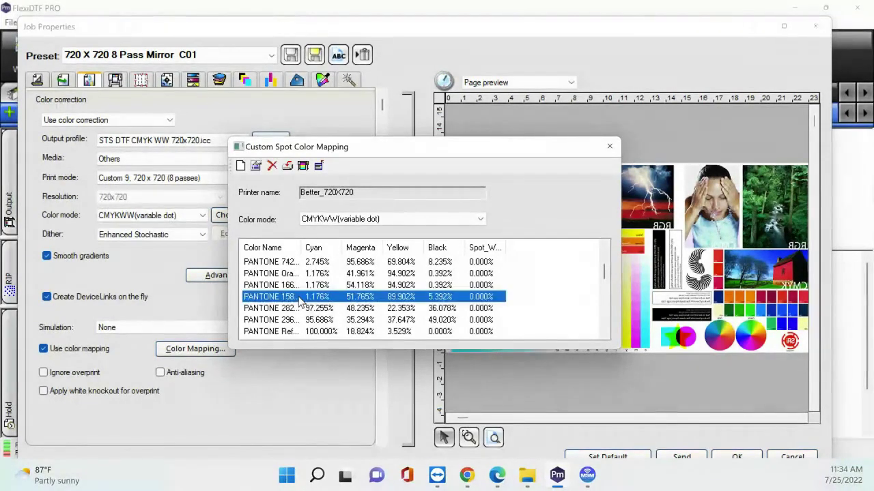
{"action": "double_click", "coordinate": [301, 299]}
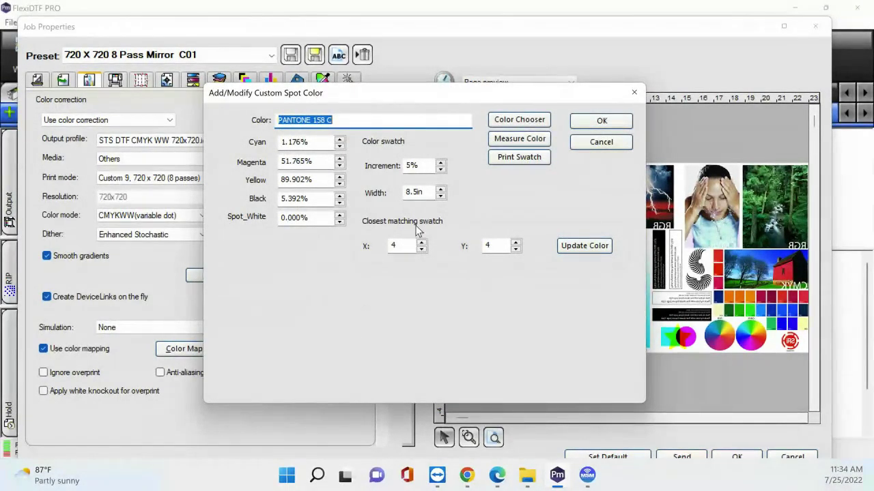
{"action": "left_click", "coordinate": [523, 140]}
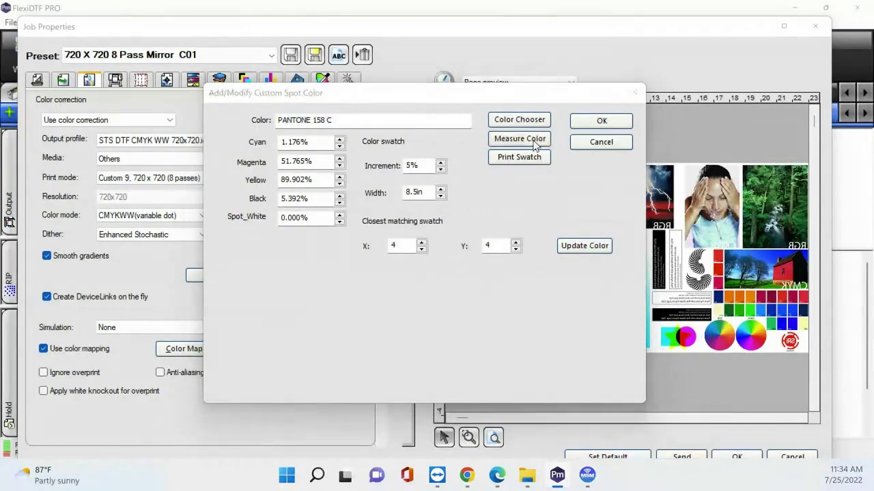
{"action": "left_click", "coordinate": [428, 225]}
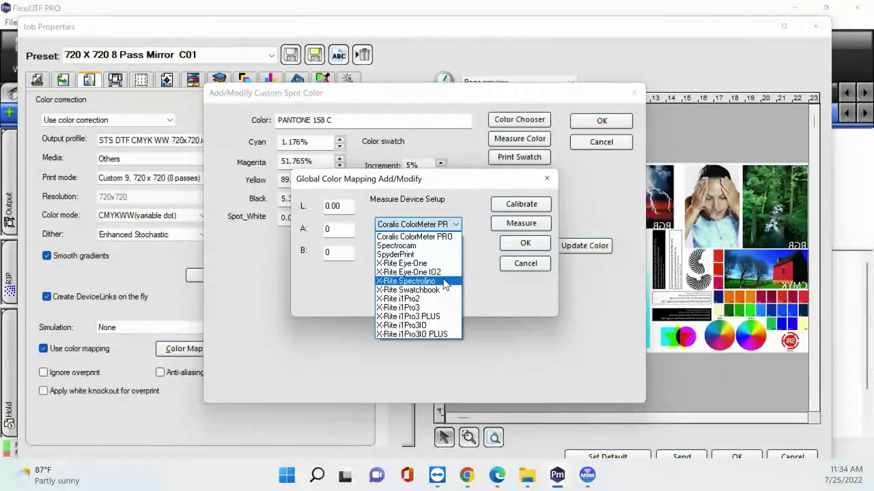
{"action": "left_click", "coordinate": [416, 237]}
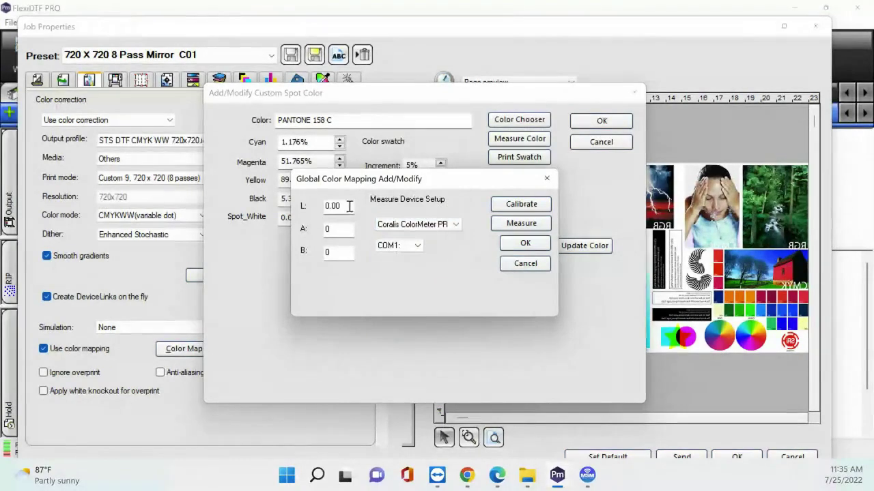
{"action": "left_click", "coordinate": [392, 245]}
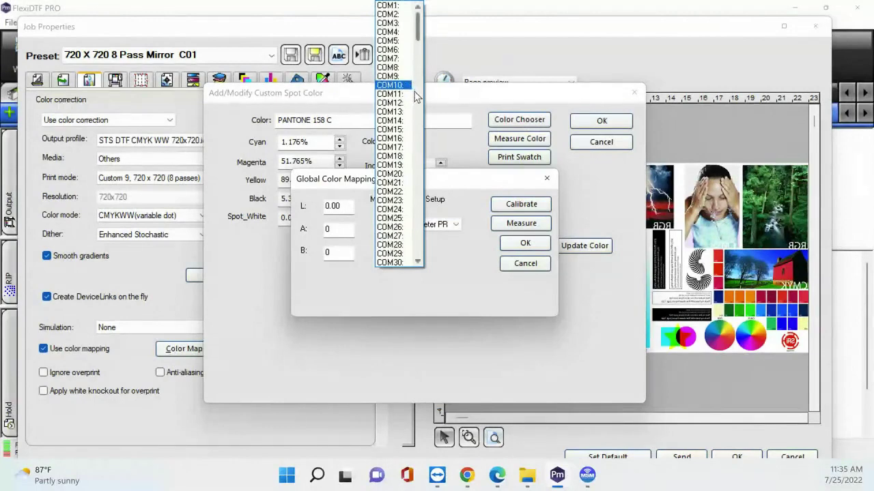
{"action": "left_click", "coordinate": [440, 258]}
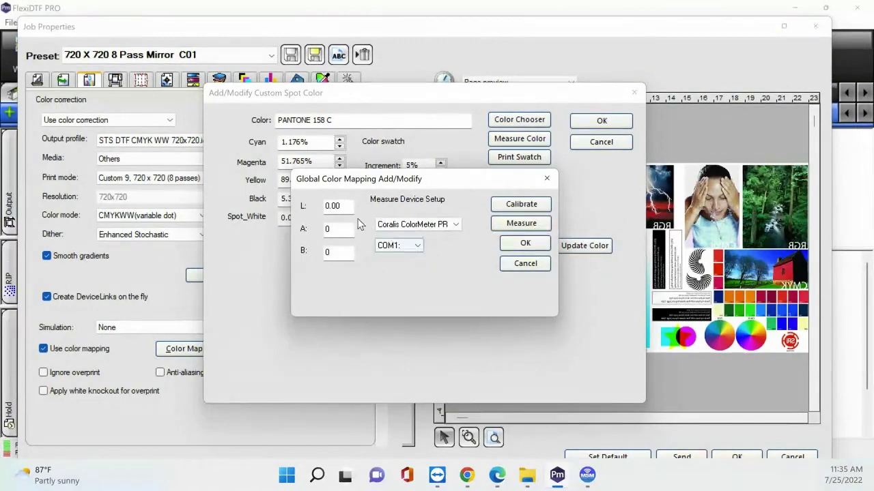
{"action": "left_click", "coordinate": [527, 243]}
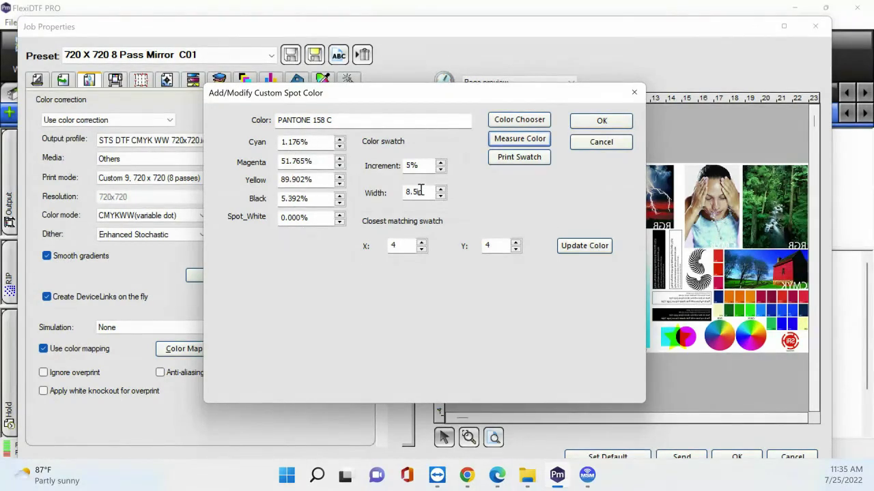
{"action": "left_click", "coordinate": [601, 144]}
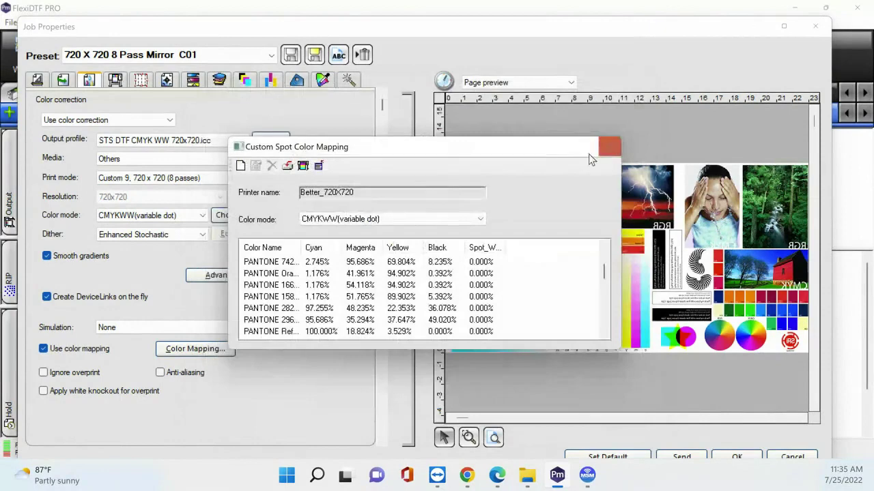
{"action": "left_click", "coordinate": [609, 146]}
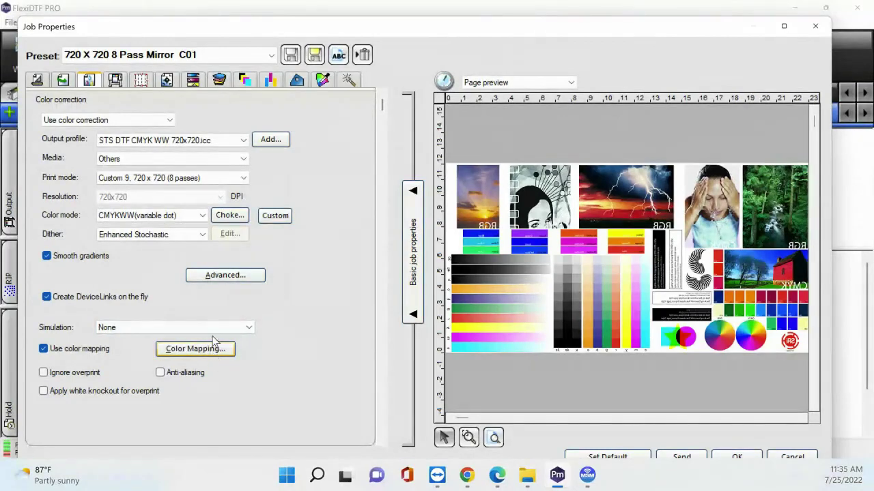
Step: Try Unidirectional as the print direction in the job's driver options, and restore Bidirectional
{"action": "left_click", "coordinate": [120, 82]}
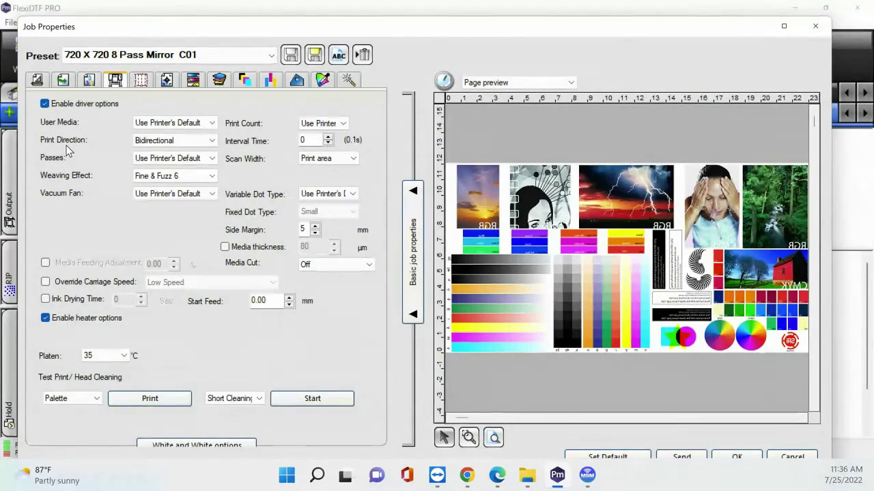
{"action": "left_click", "coordinate": [147, 141]}
{"action": "left_click", "coordinate": [156, 169]}
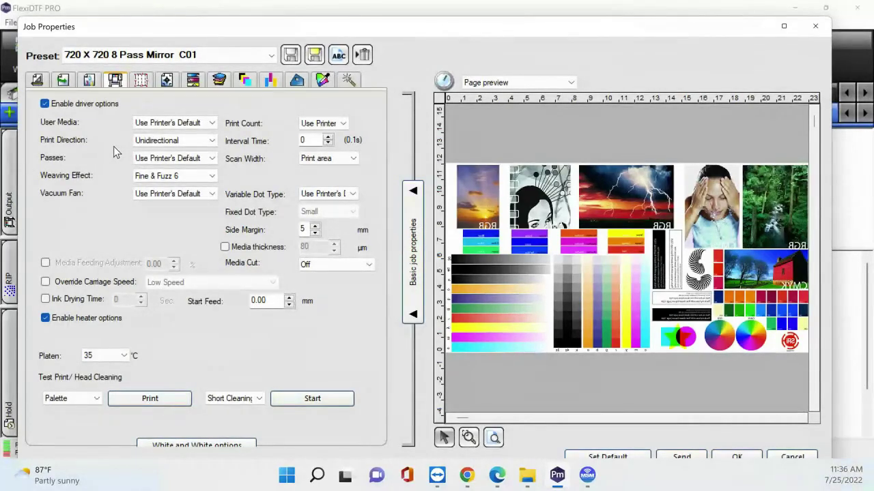
{"action": "left_click", "coordinate": [208, 140]}
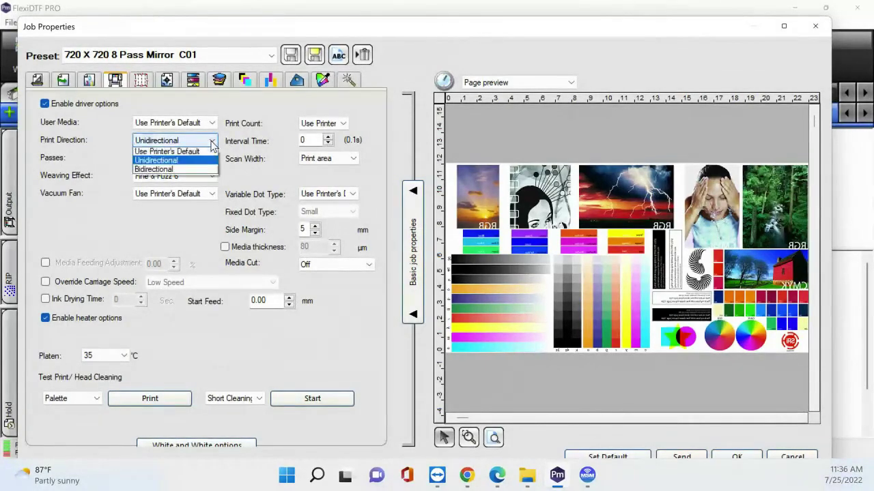
{"action": "left_click", "coordinate": [183, 170]}
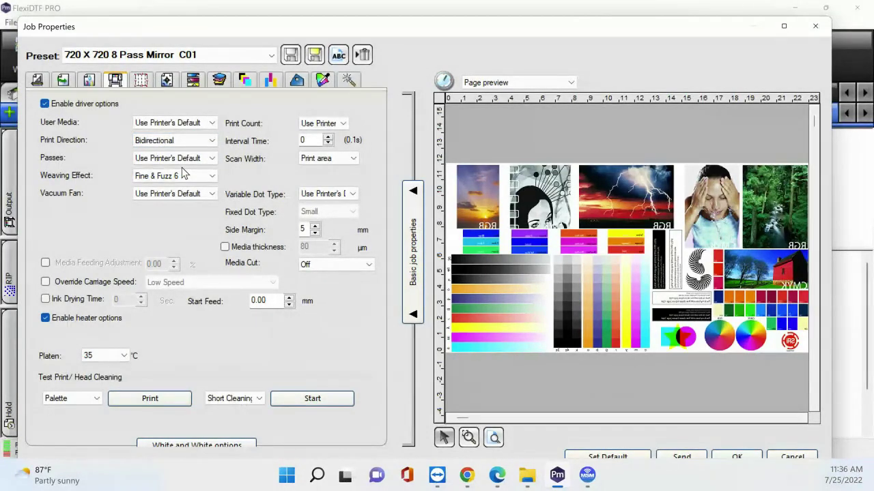
Step: Try Quality (2x) for the job's Passes option, and set it to Normal
{"action": "left_click", "coordinate": [183, 161]}
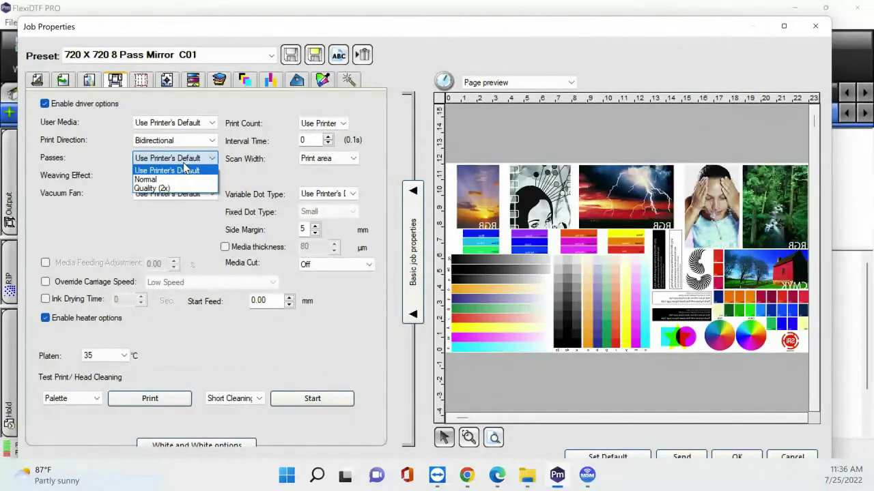
{"action": "left_click", "coordinate": [157, 189]}
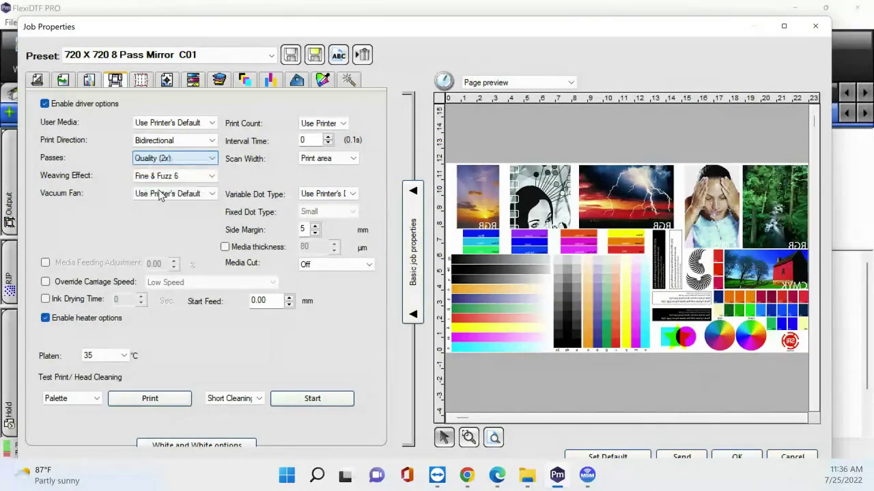
{"action": "left_click", "coordinate": [177, 161]}
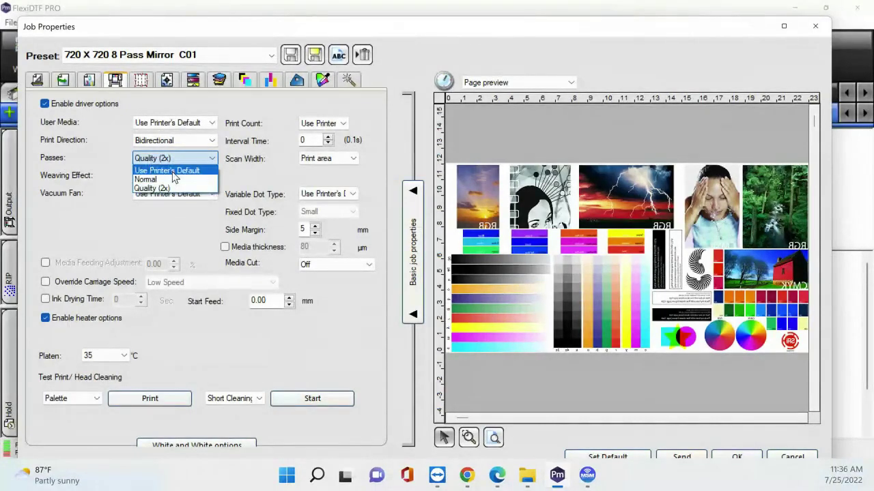
{"action": "left_click", "coordinate": [174, 180]}
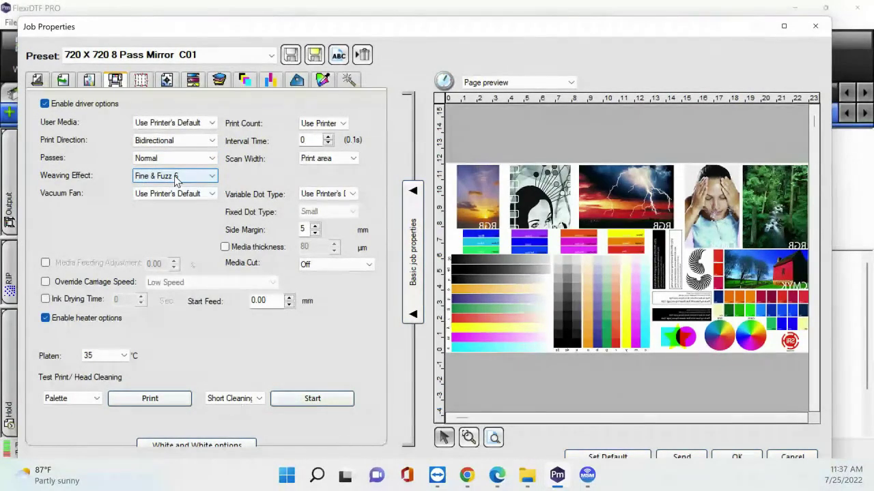
Step: Review the available weaving effects without changing the selection, and set the vacuum fan to High
{"action": "left_click", "coordinate": [176, 179]}
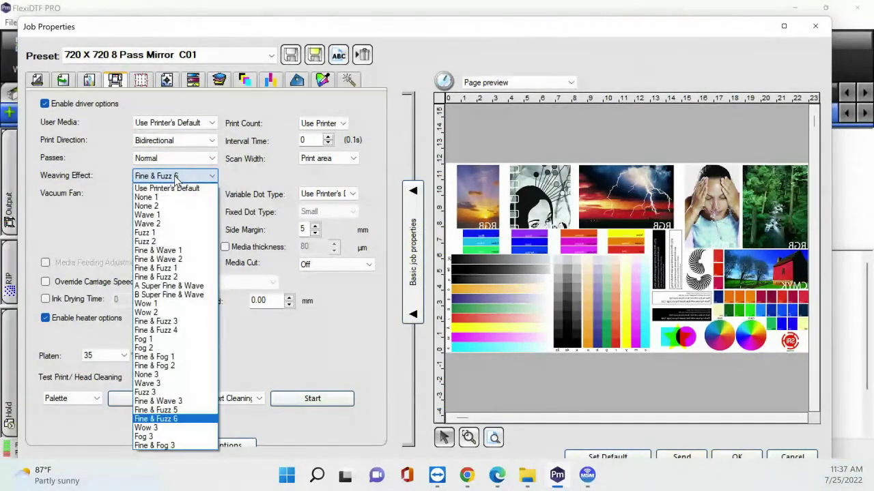
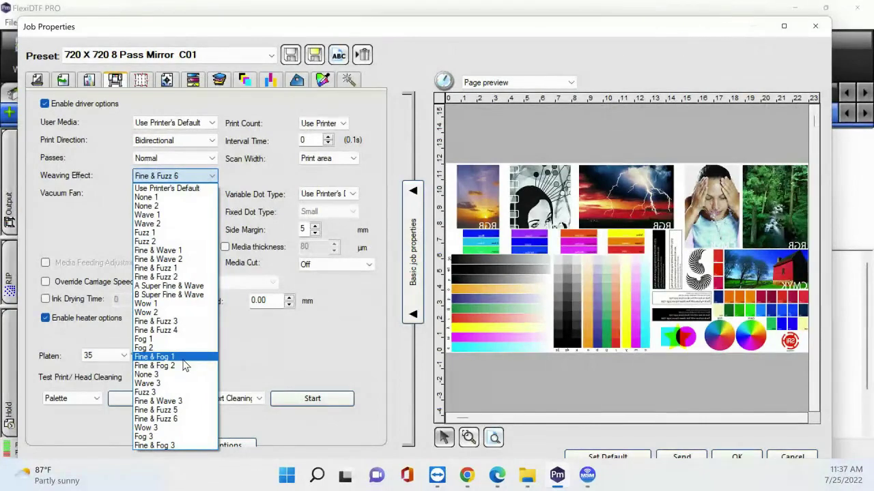
{"action": "left_click", "coordinate": [74, 199]}
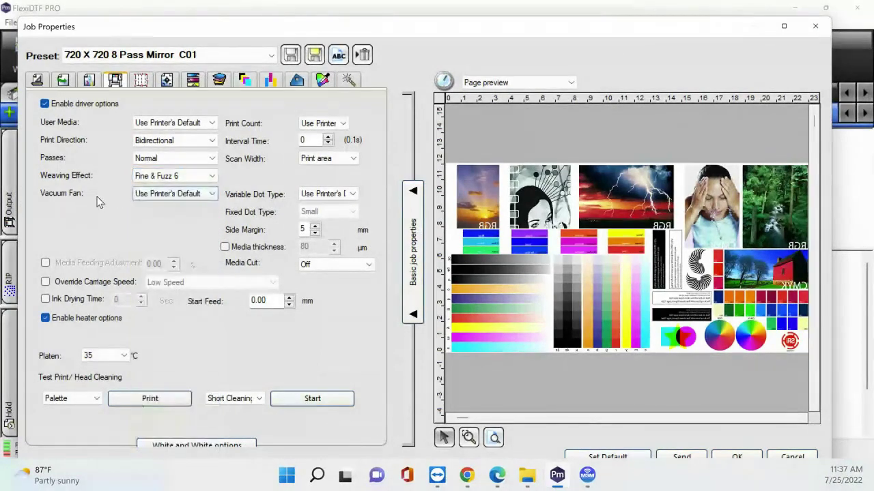
{"action": "left_click", "coordinate": [140, 197]}
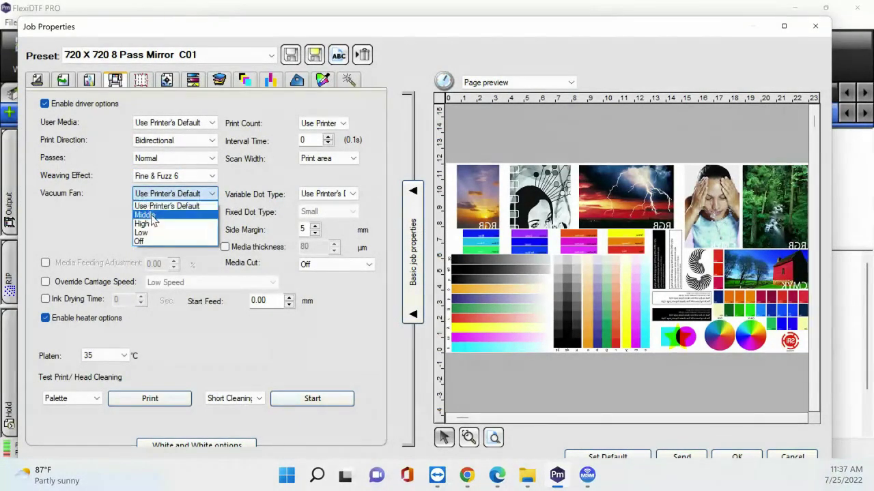
{"action": "left_click", "coordinate": [158, 224]}
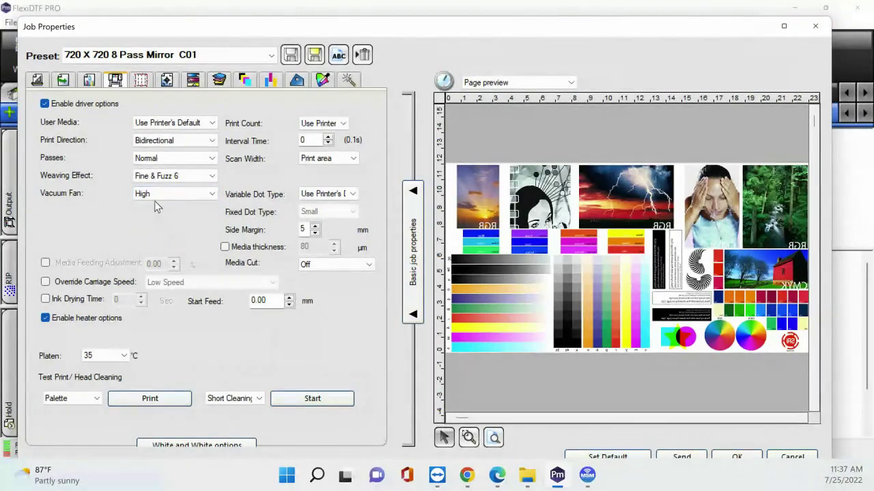
{"action": "left_click", "coordinate": [154, 200]}
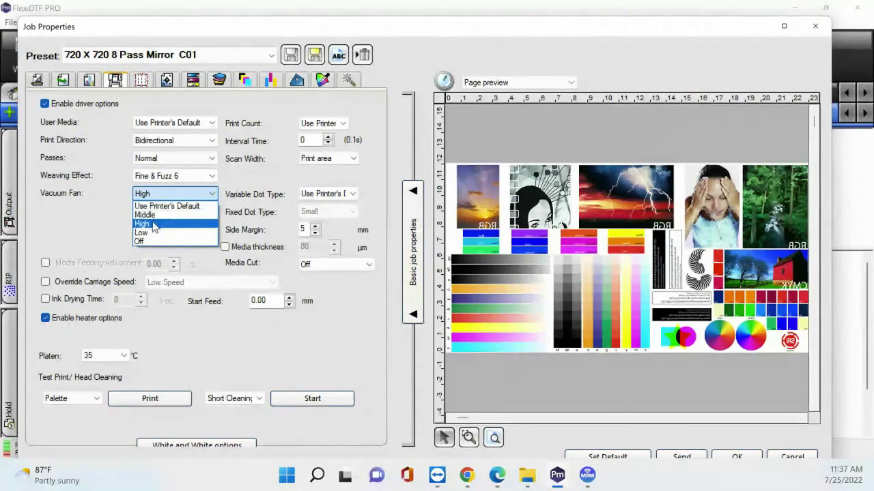
{"action": "left_click", "coordinate": [154, 226]}
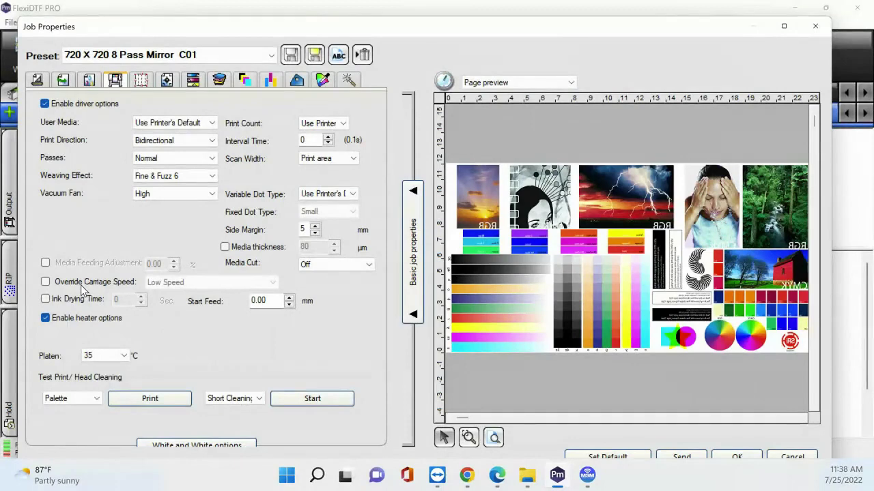
Step: Try overriding the carriage speed, review the Low Speed and High Speed choices, and turn the override off again
{"action": "left_click", "coordinate": [47, 284]}
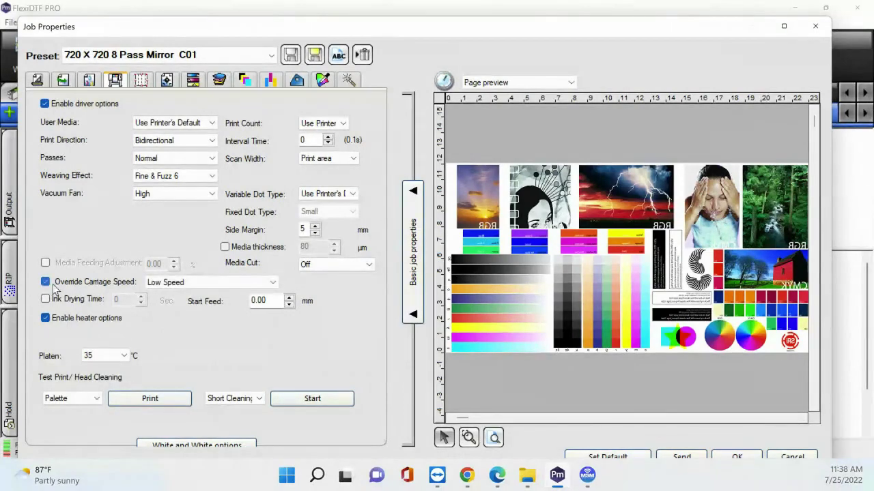
{"action": "left_click", "coordinate": [165, 285]}
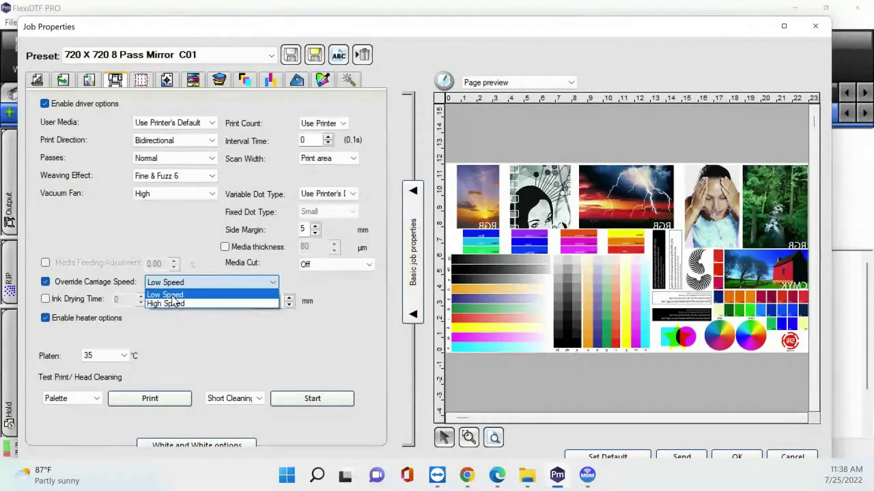
{"action": "left_click", "coordinate": [81, 285]}
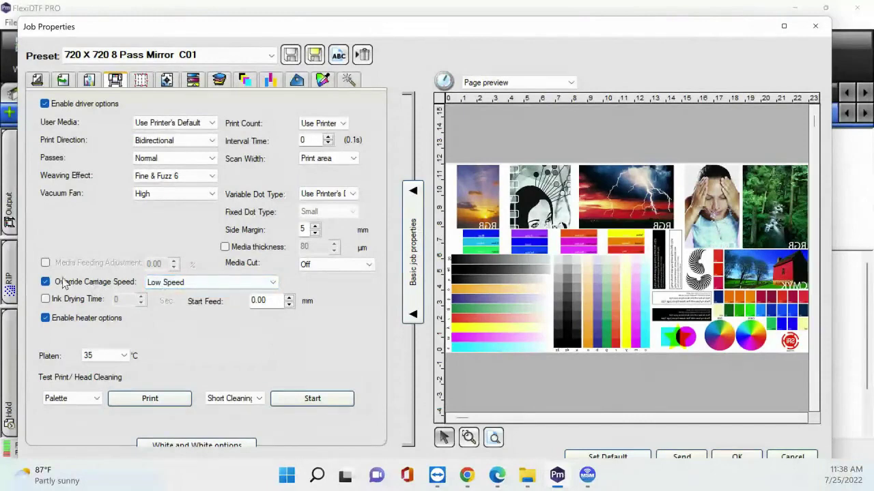
{"action": "left_click", "coordinate": [48, 282]}
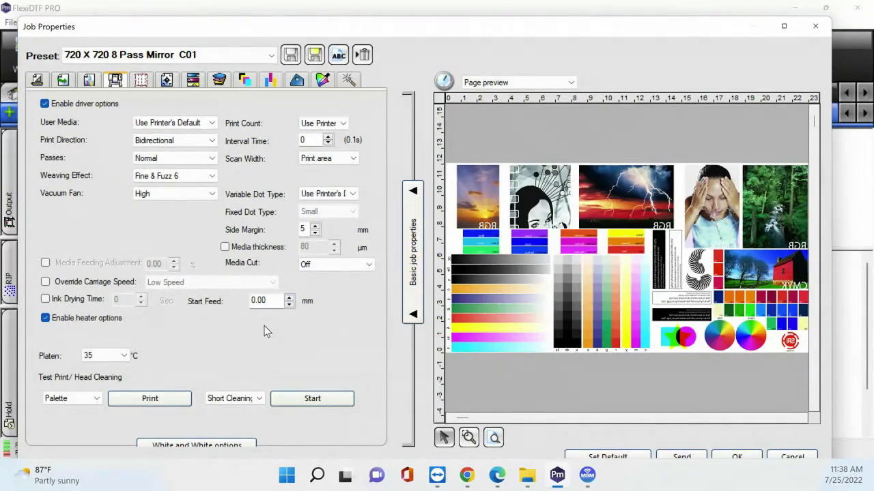
Step: Enable Ink Drying Time in the driver options and raise it to 16 seconds
{"action": "left_click", "coordinate": [71, 301]}
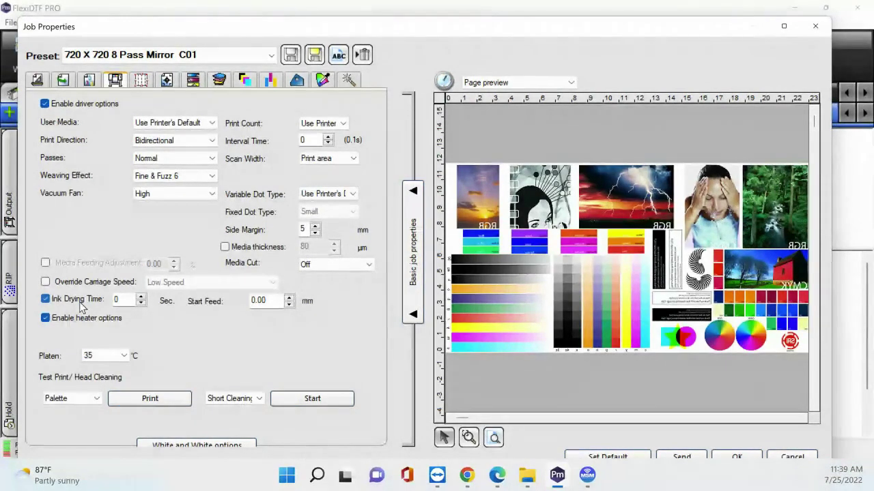
{"action": "left_click", "coordinate": [141, 298]}
{"action": "left_click", "coordinate": [142, 298]}
{"action": "left_click", "coordinate": [141, 298]}
{"action": "left_click", "coordinate": [141, 298]}
{"action": "left_click", "coordinate": [141, 298]}
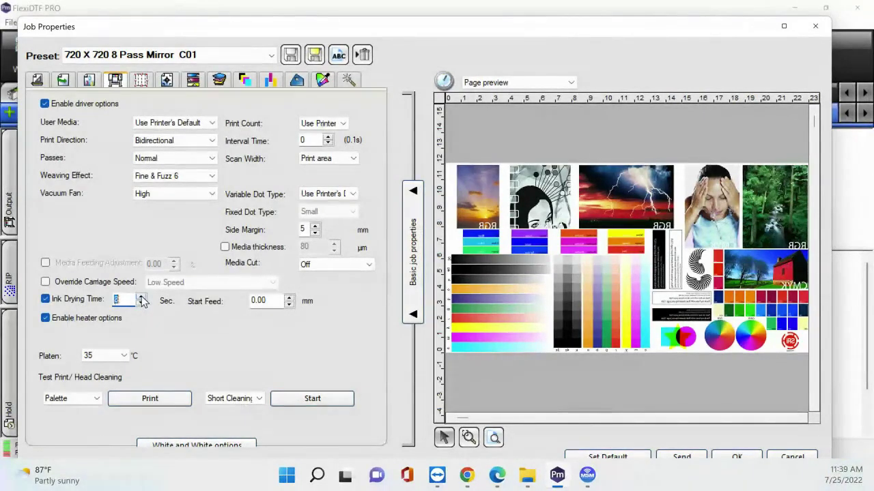
{"action": "left_click", "coordinate": [141, 299]}
{"action": "left_click", "coordinate": [141, 298]}
{"action": "left_click", "coordinate": [142, 298]}
{"action": "left_click", "coordinate": [141, 299]}
{"action": "left_click", "coordinate": [141, 298]}
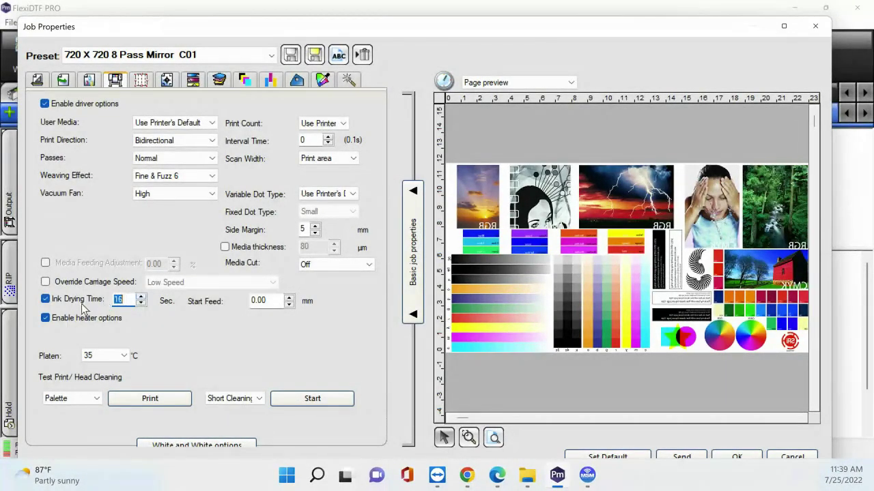
Step: Lower the ink drying time to 0 seconds and turn the option off
{"action": "left_click", "coordinate": [142, 303]}
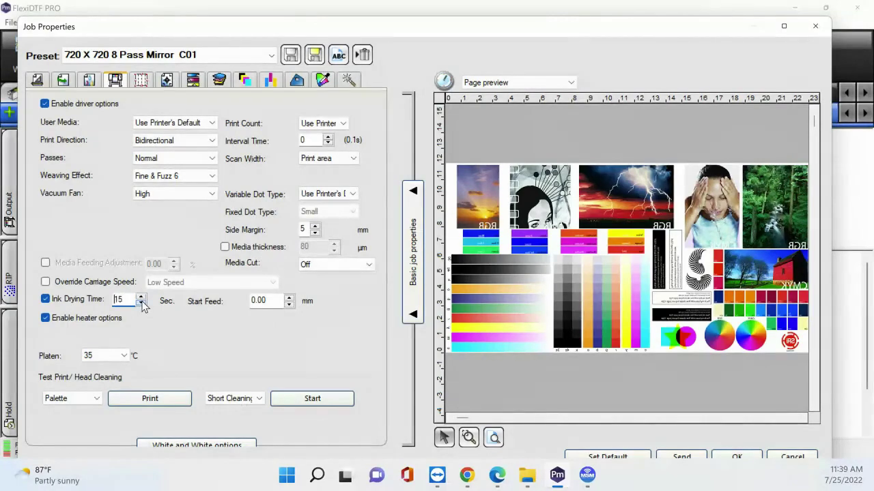
{"action": "left_click", "coordinate": [141, 304]}
{"action": "left_click", "coordinate": [142, 303]}
{"action": "left_click_drag", "start_coordinate": [141, 303], "coordinate": [141, 303]}
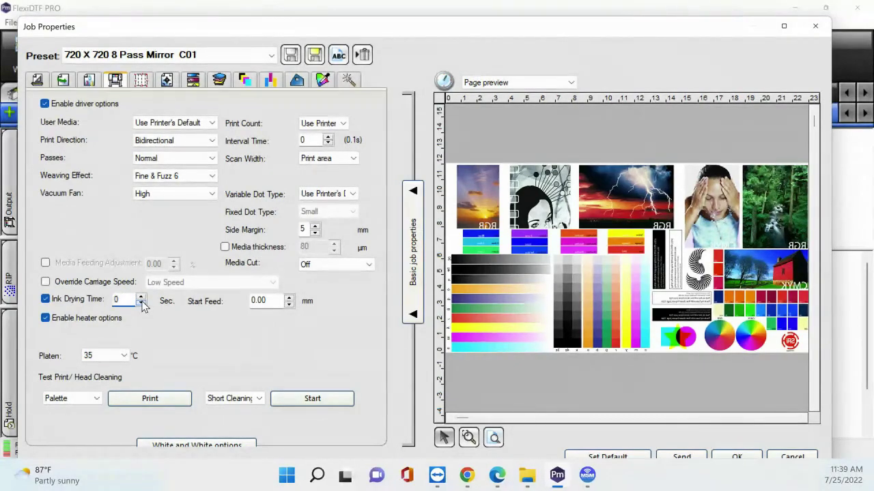
{"action": "left_click", "coordinate": [141, 303]}
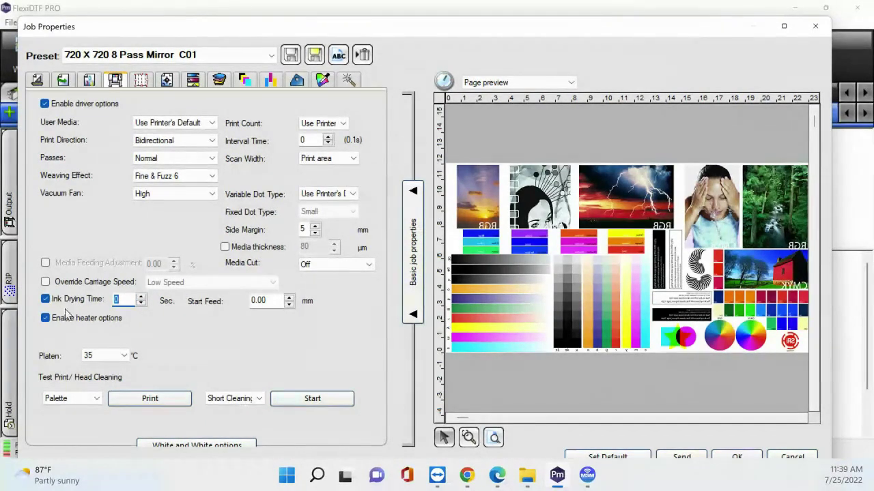
{"action": "left_click", "coordinate": [42, 301]}
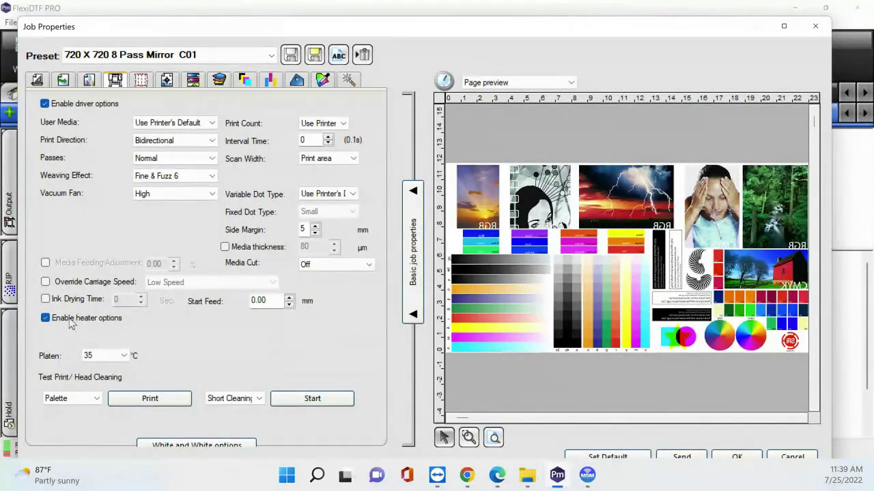
Step: Try a platen heater temperature of 38 °C, and set it back to 35 °C
{"action": "left_click", "coordinate": [118, 356]}
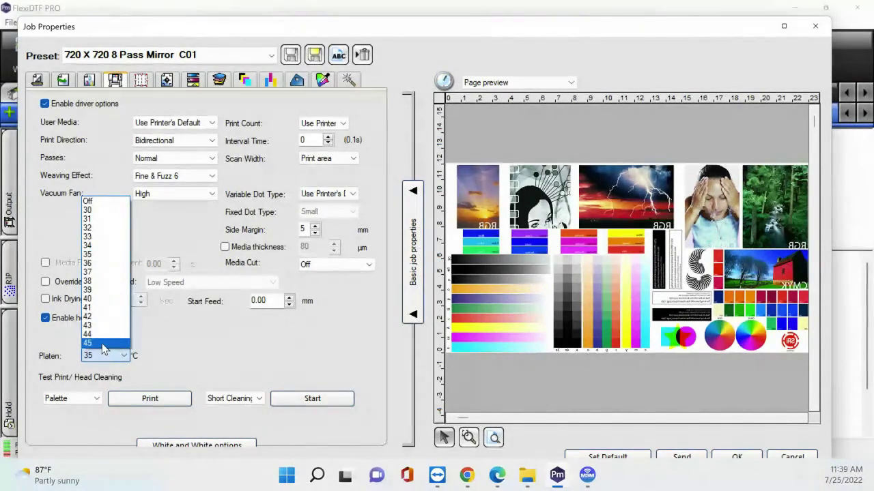
{"action": "left_click", "coordinate": [114, 282]}
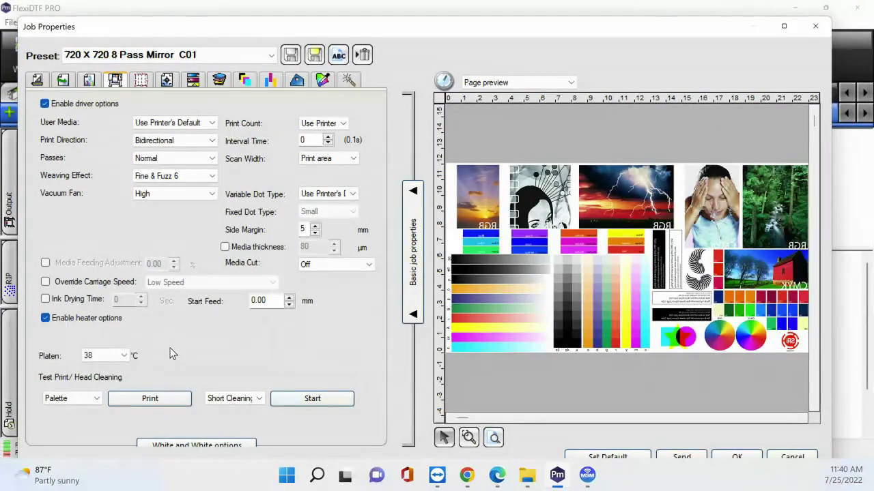
{"action": "left_click", "coordinate": [123, 356]}
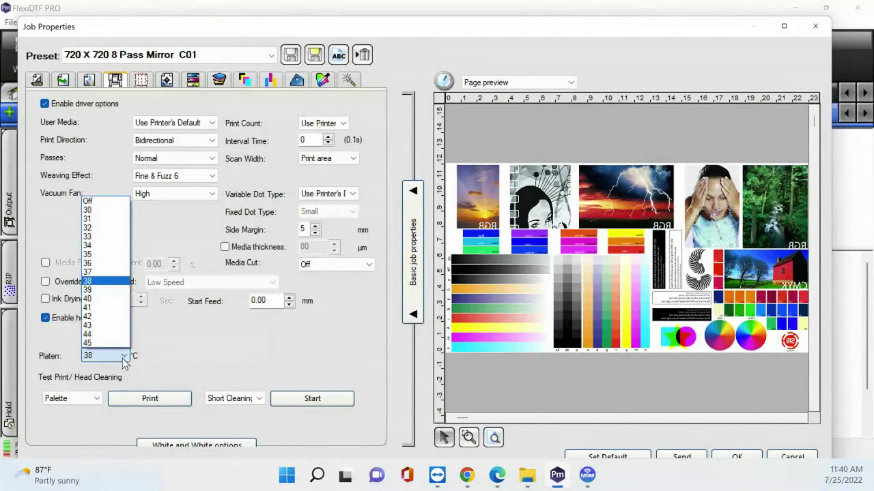
{"action": "left_click", "coordinate": [100, 254]}
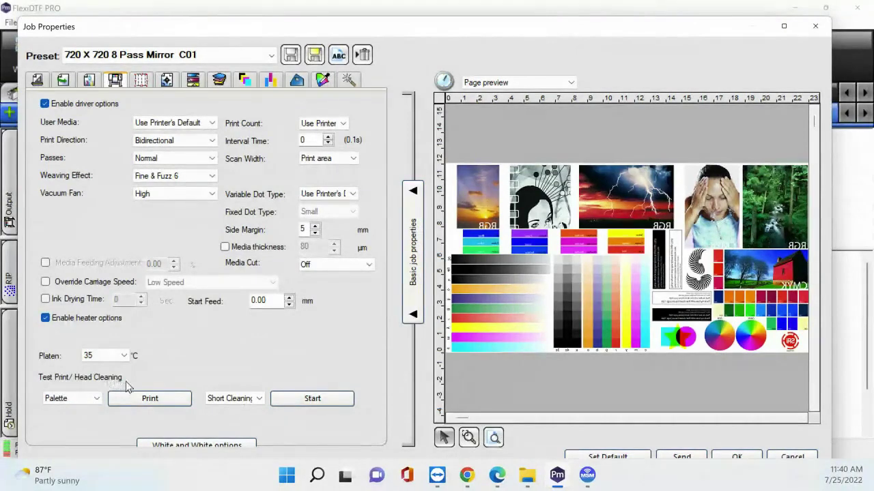
Step: Switch to MUTOH Status Monitor, examine the test print and cleaning functions in the Remote Panel, and return to the FlexiDTF PRO job properties
{"action": "left_click", "coordinate": [586, 483]}
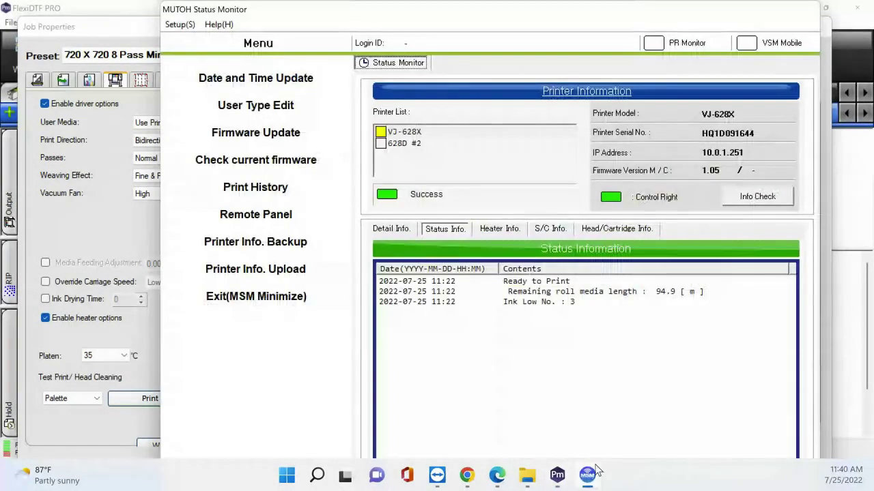
{"action": "left_click", "coordinate": [277, 214]}
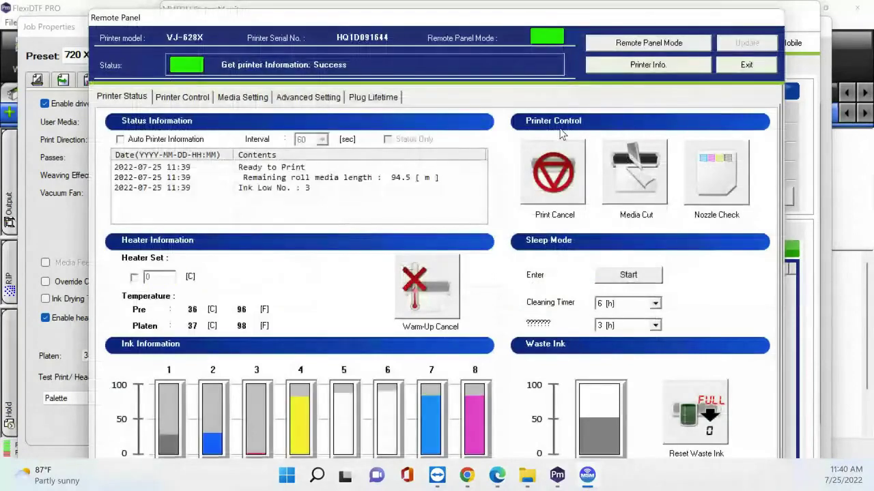
{"action": "left_click", "coordinate": [635, 66]}
{"action": "left_click", "coordinate": [182, 97]}
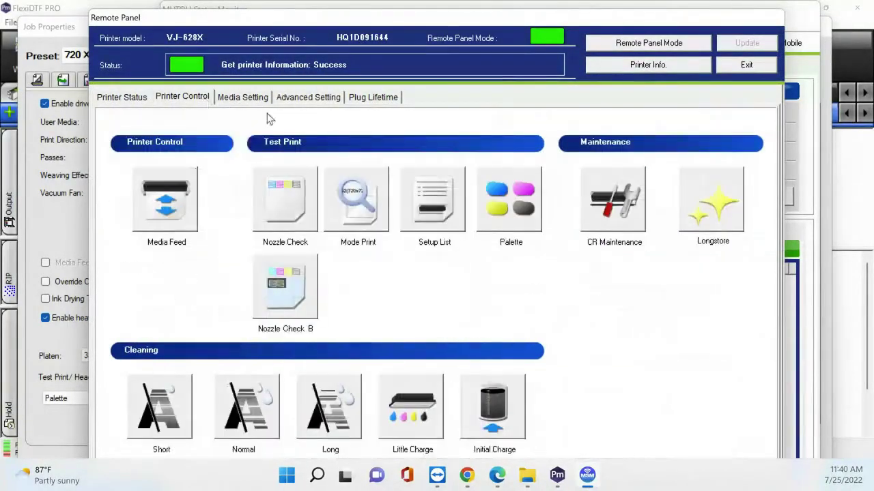
{"action": "left_click", "coordinate": [823, 191]}
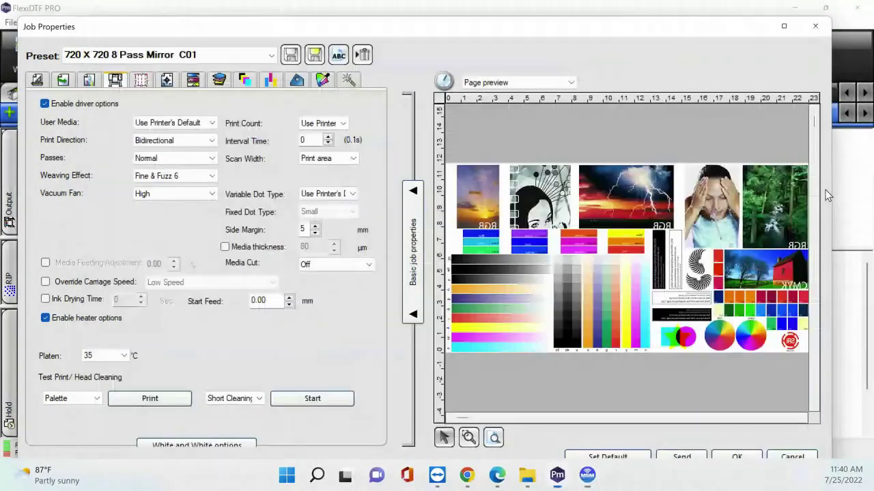
Step: Print a Nozzle Check test from the driver options, and move the Job Properties window aside to uncover the job queues
{"action": "left_click", "coordinate": [80, 402]}
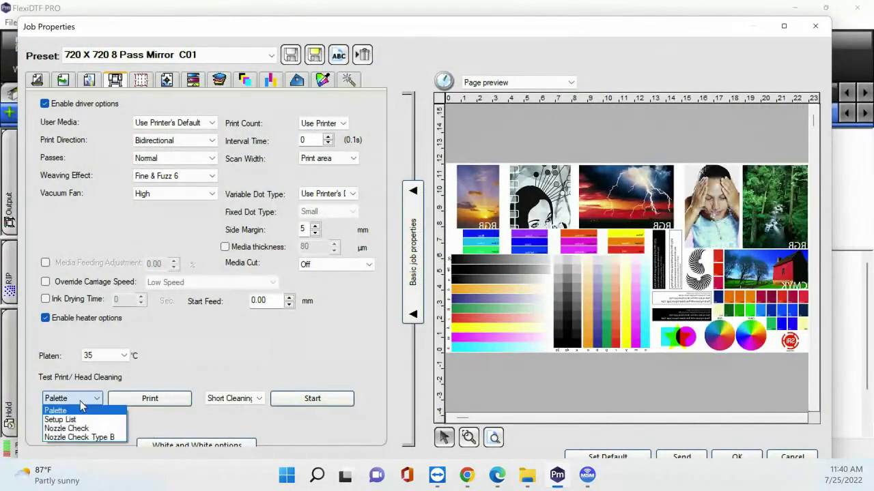
{"action": "left_click", "coordinate": [102, 434]}
{"action": "left_click", "coordinate": [144, 399]}
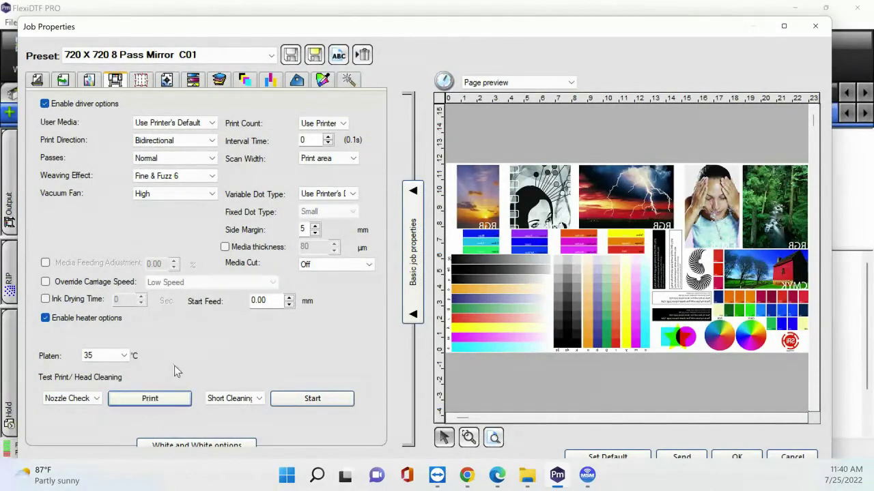
{"action": "left_click_drag", "start_coordinate": [273, 30], "coordinate": [400, 53]}
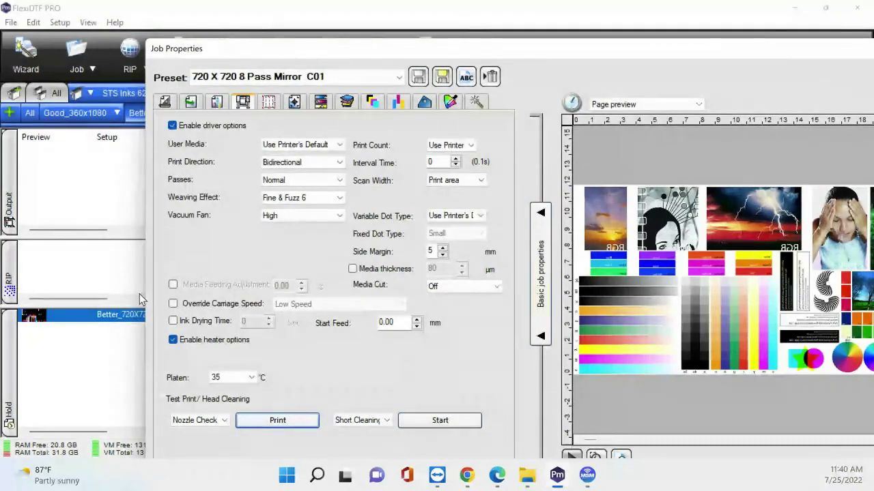
Step: Review the available head cleaning types without starting one, and move the Job Properties window back over the job queues
{"action": "left_click", "coordinate": [375, 424]}
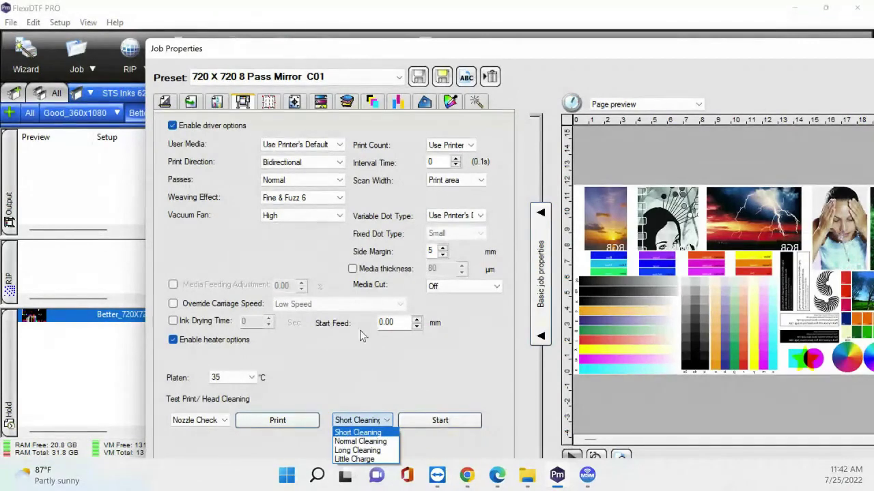
{"action": "left_click", "coordinate": [480, 51]}
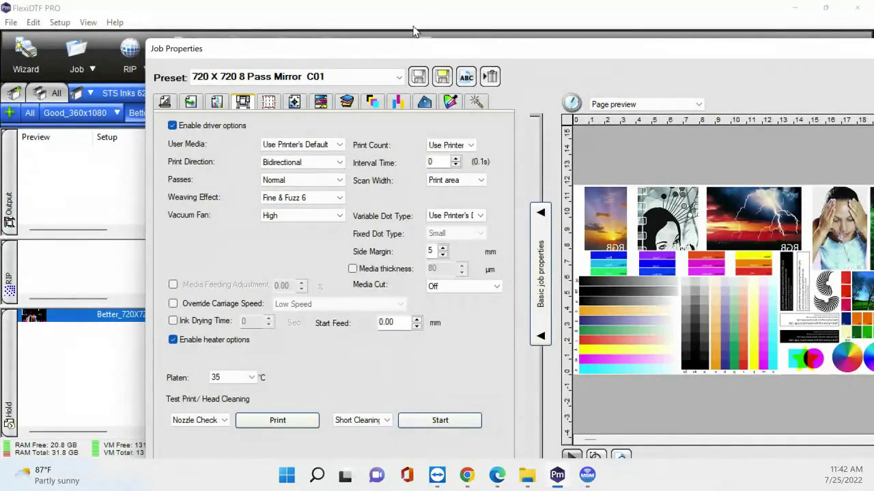
{"action": "left_click_drag", "start_coordinate": [450, 49], "coordinate": [318, 12]}
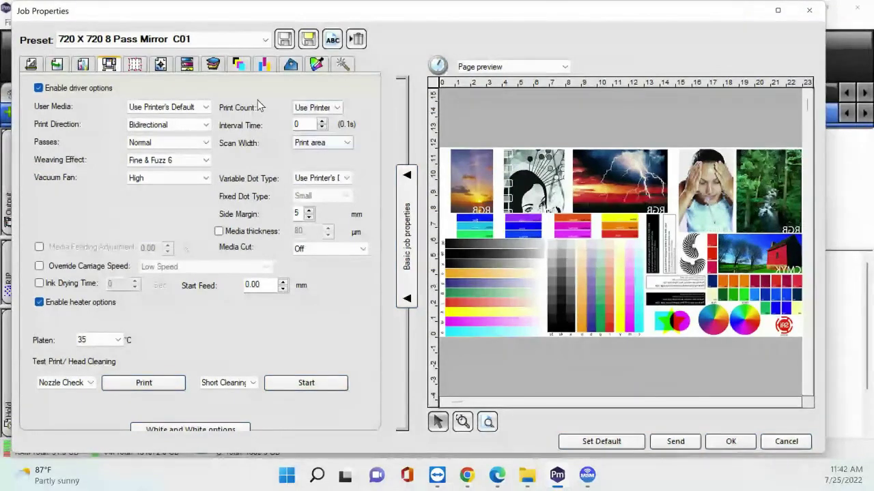
Step: Review the available print counts and scan width choices without changing either setting
{"action": "left_click", "coordinate": [304, 109]}
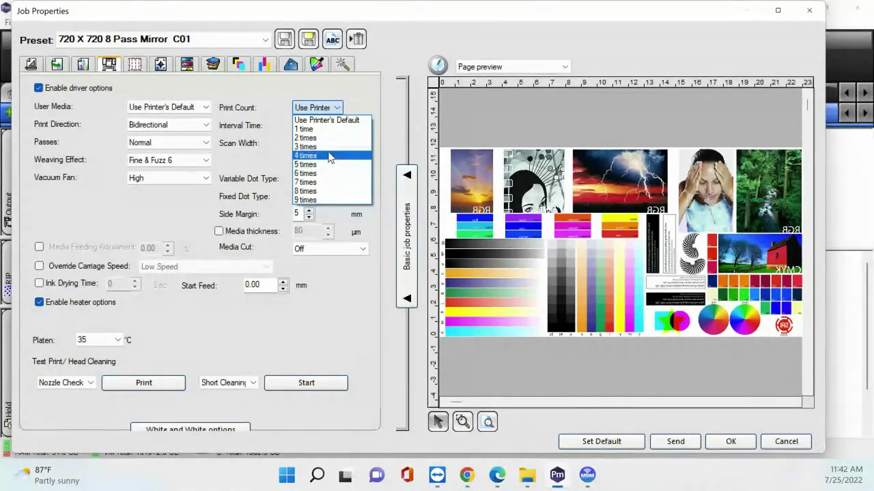
{"action": "left_click", "coordinate": [356, 109]}
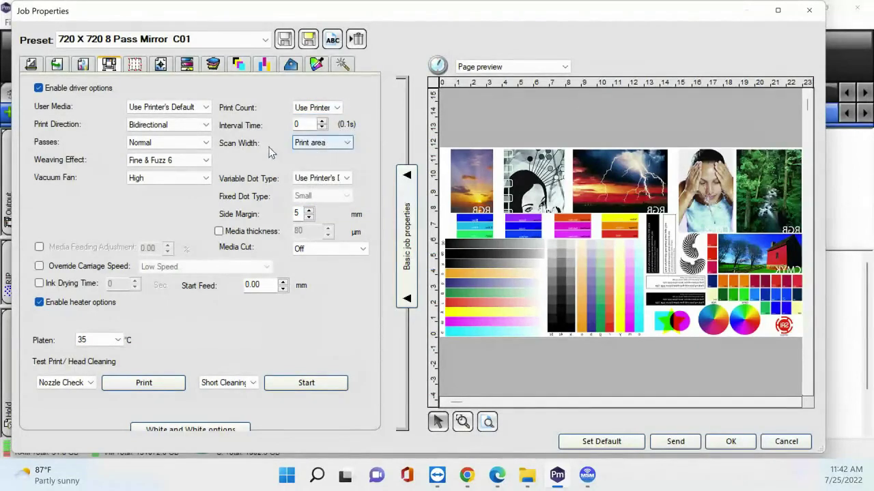
{"action": "left_click", "coordinate": [309, 146]}
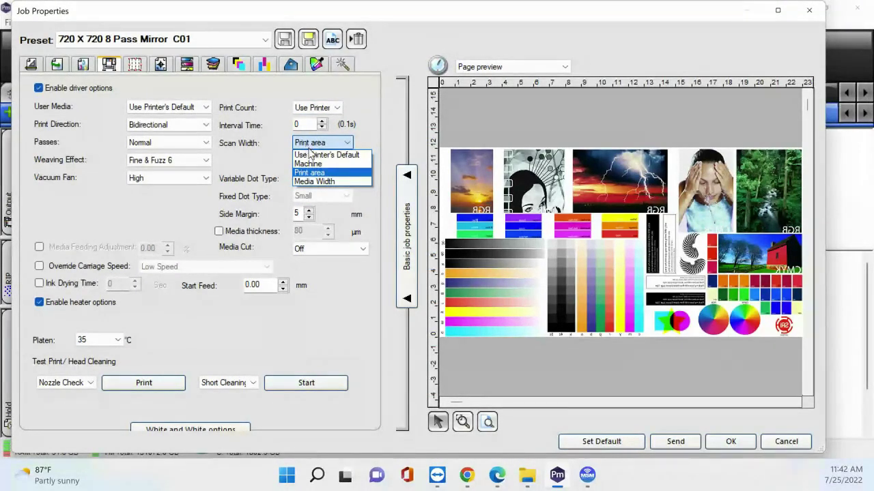
{"action": "left_click", "coordinate": [41, 69]}
Step: Scale the test image down proportionally in the layout preview to about 9.19 by 4.79 inches
{"action": "left_click", "coordinate": [29, 65]}
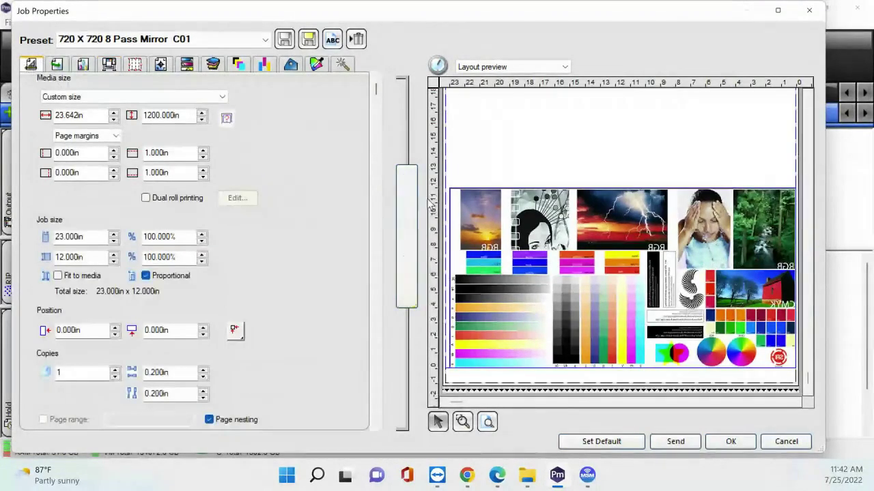
{"action": "left_click", "coordinate": [487, 223]}
{"action": "left_click_drag", "start_coordinate": [452, 193], "coordinate": [658, 299]}
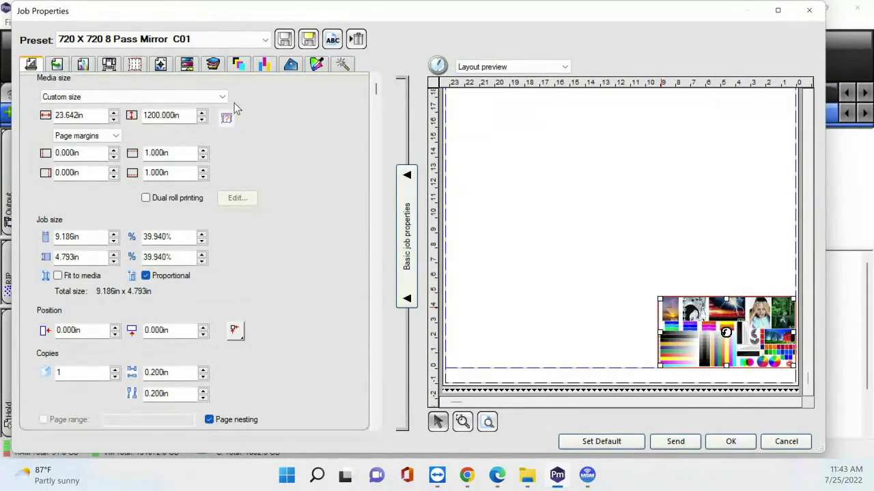
Step: Select Print area as the scan width in the driver options and set the variable dot type to Large
{"action": "left_click", "coordinate": [109, 64]}
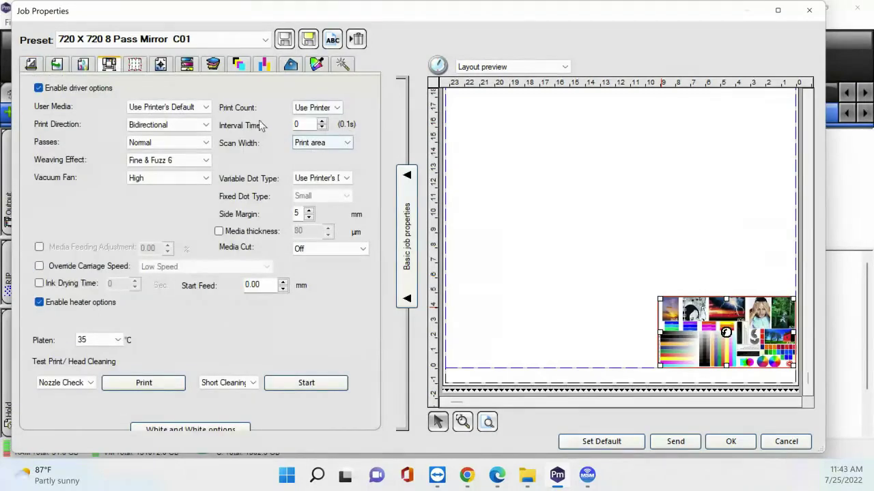
{"action": "left_click", "coordinate": [313, 143]}
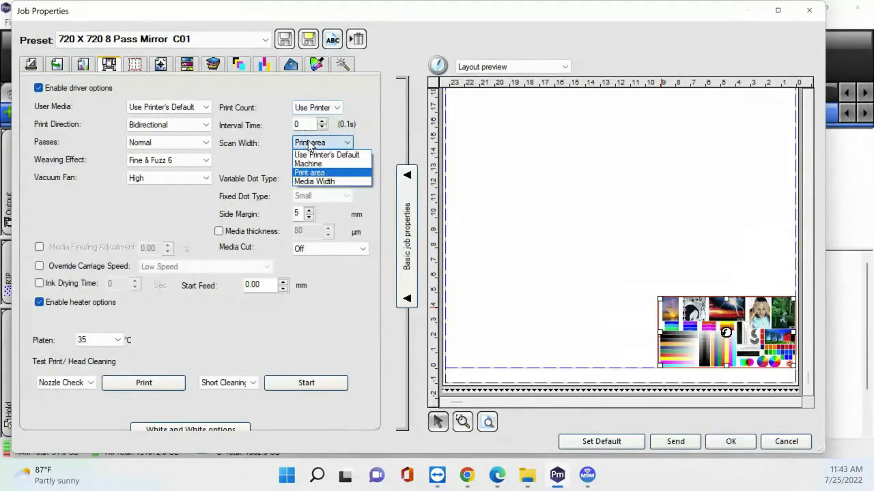
{"action": "left_click", "coordinate": [331, 174]}
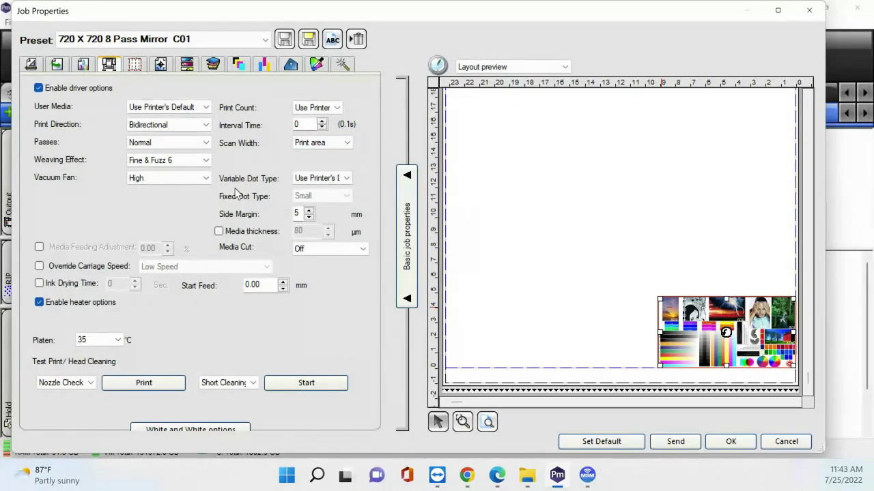
{"action": "left_click", "coordinate": [321, 179]}
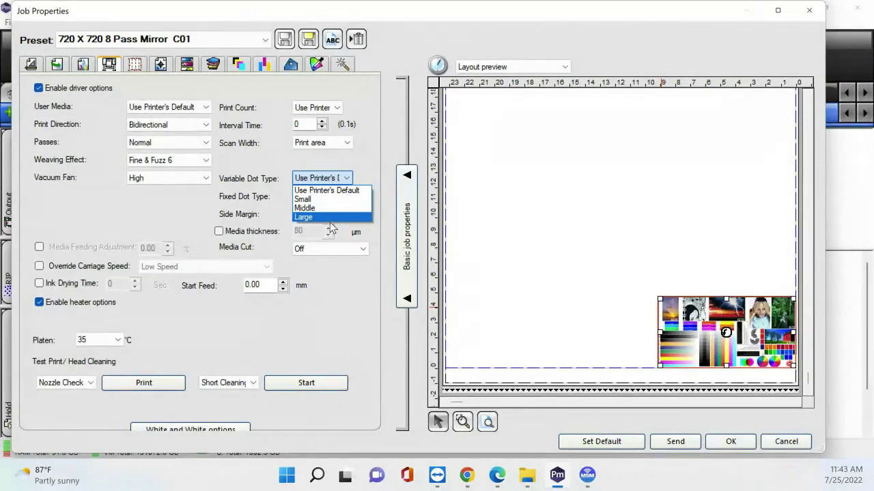
{"action": "left_click", "coordinate": [332, 218]}
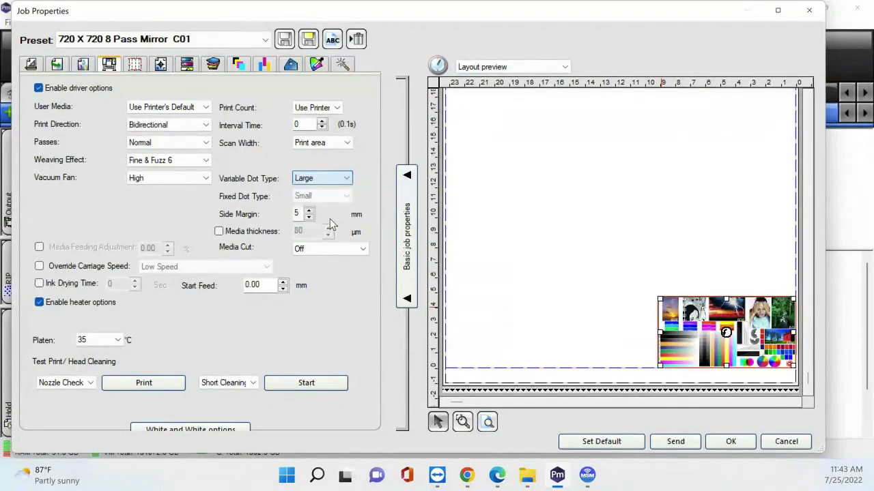
Step: Set the variable dot type to Middle in the driver options
{"action": "left_click", "coordinate": [342, 183]}
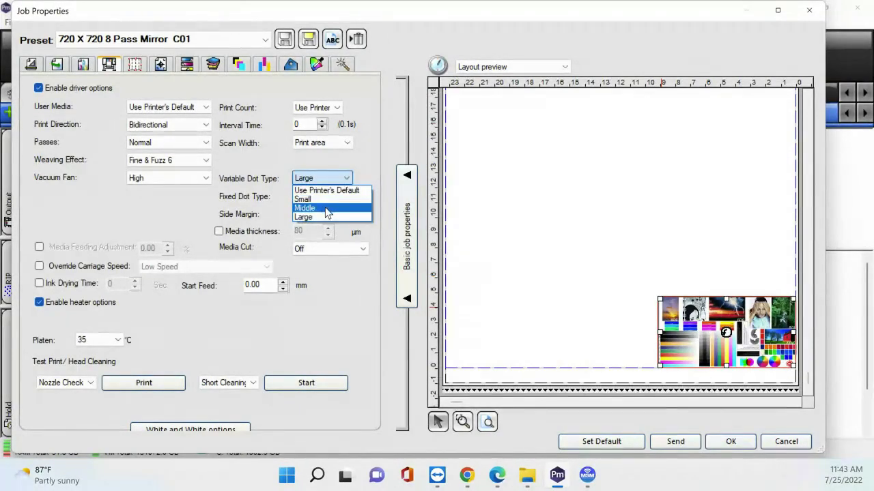
{"action": "left_click", "coordinate": [326, 208]}
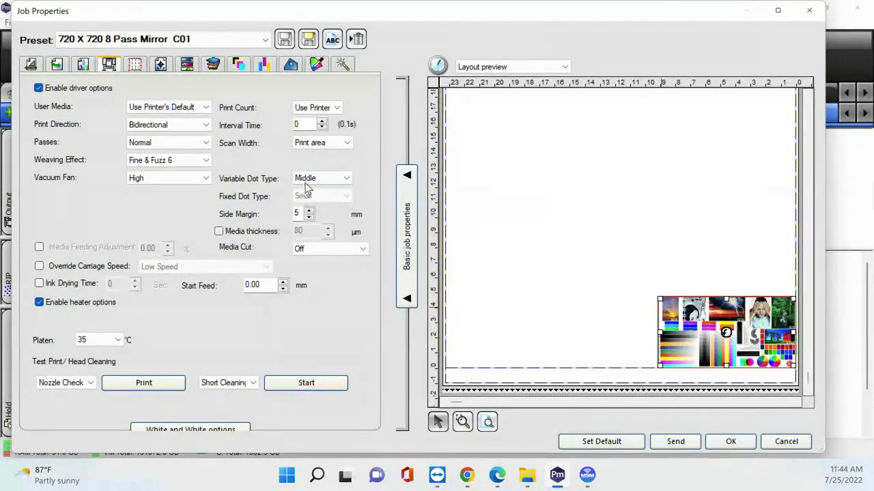
{"action": "left_click", "coordinate": [308, 179]}
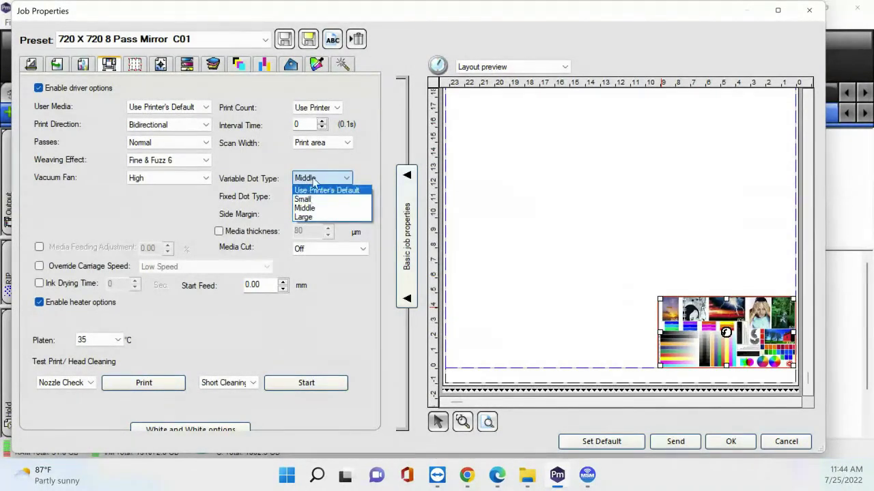
{"action": "left_click", "coordinate": [326, 169]}
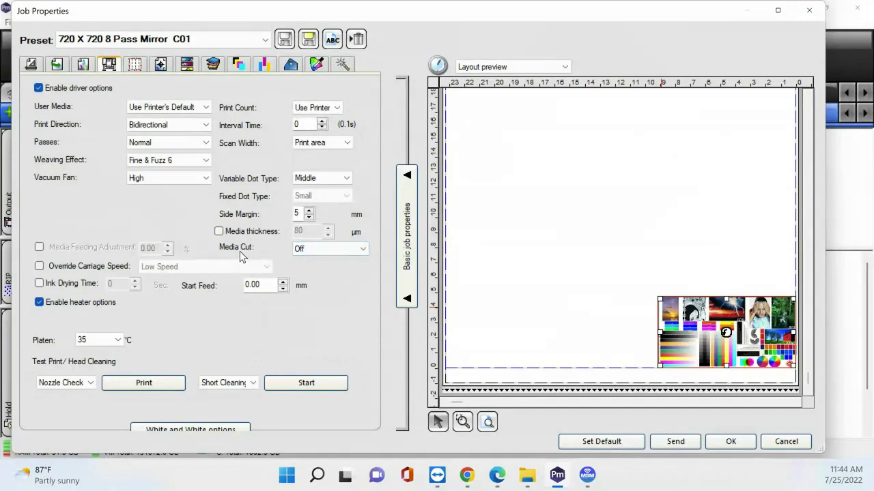
Step: Try the Single Cut, 3 Steps (High) media cut setting and switch media cut back to Off
{"action": "left_click", "coordinate": [305, 250]}
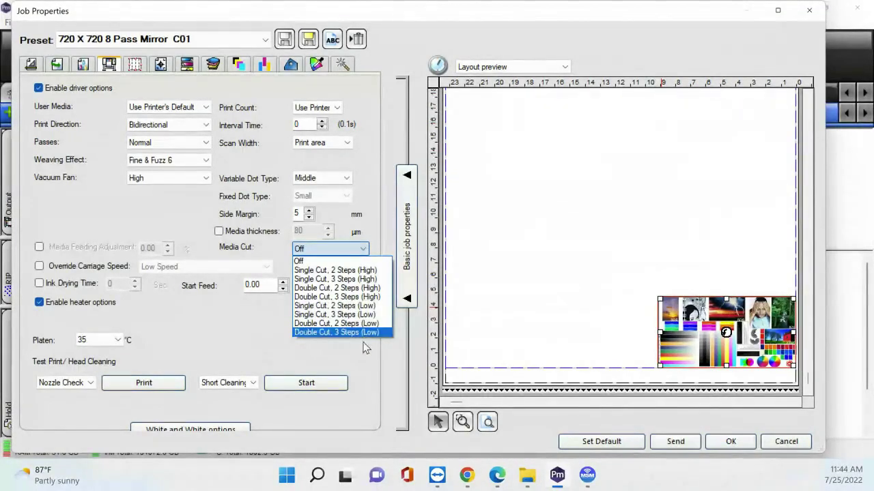
{"action": "left_click", "coordinate": [332, 279]}
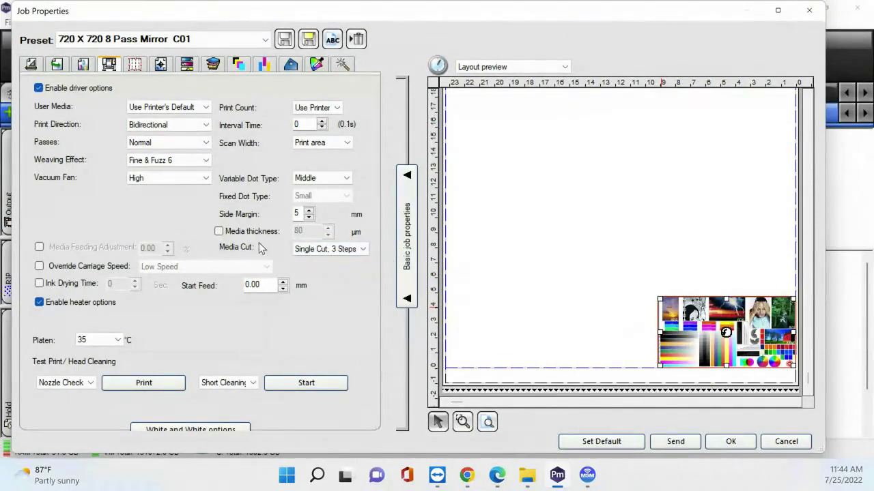
{"action": "left_click", "coordinate": [314, 249]}
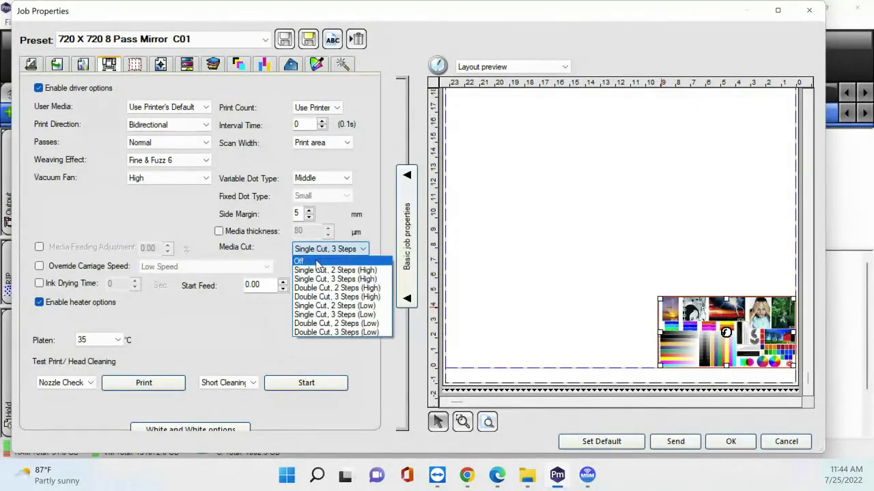
{"action": "left_click", "coordinate": [317, 262]}
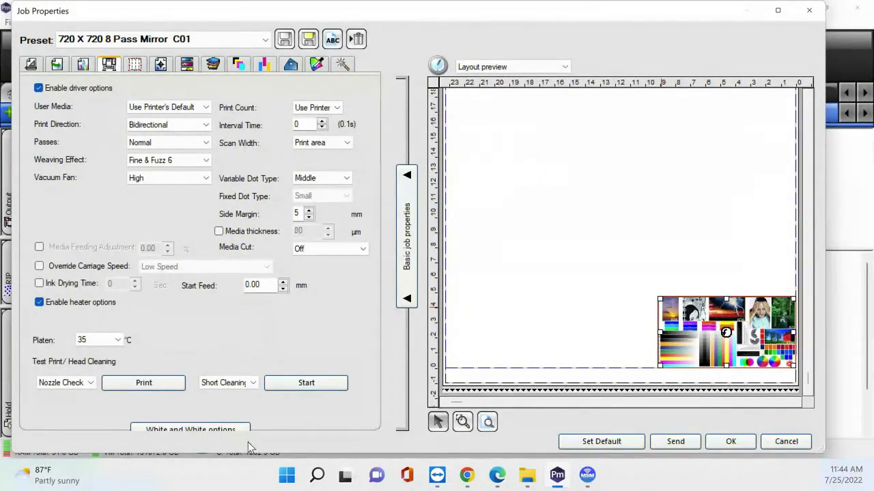
Step: Extend the Job Properties window downward and accept the job's settings
{"action": "left_click_drag", "start_coordinate": [276, 454], "coordinate": [277, 465]}
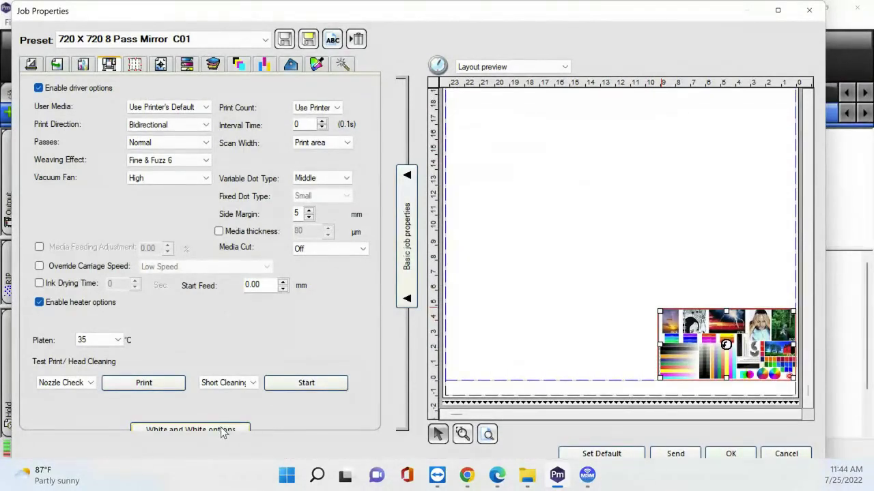
{"action": "left_click", "coordinate": [731, 454]}
{"action": "right_click", "coordinate": [696, 470]}
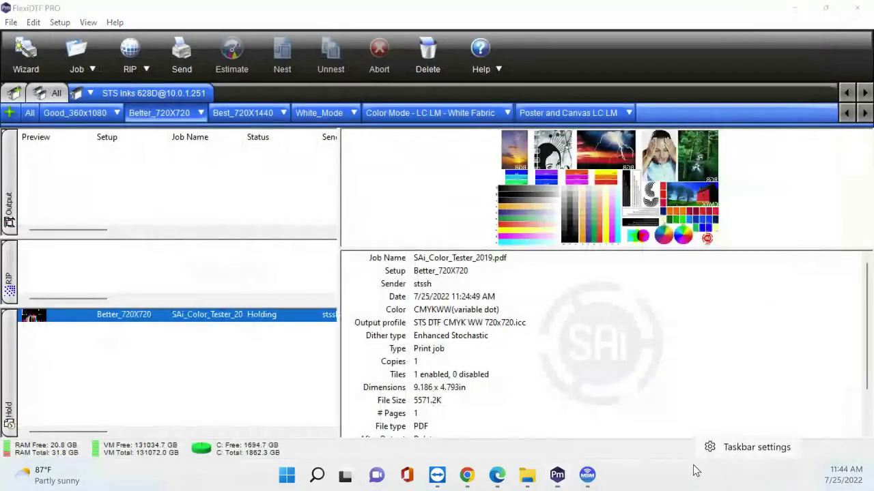
{"action": "left_click", "coordinate": [744, 454]}
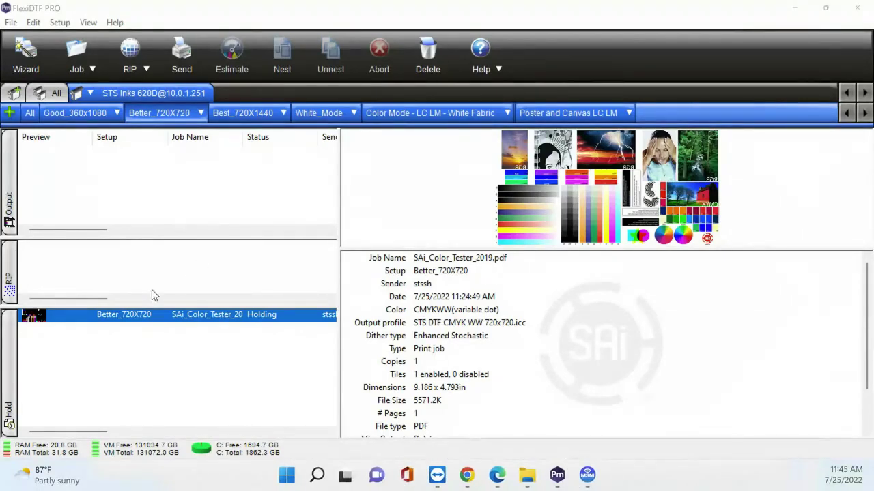
Step: Reopen the held color tester job's properties in a maximized window and open the White and White options from the driver options
{"action": "double_click", "coordinate": [137, 314]}
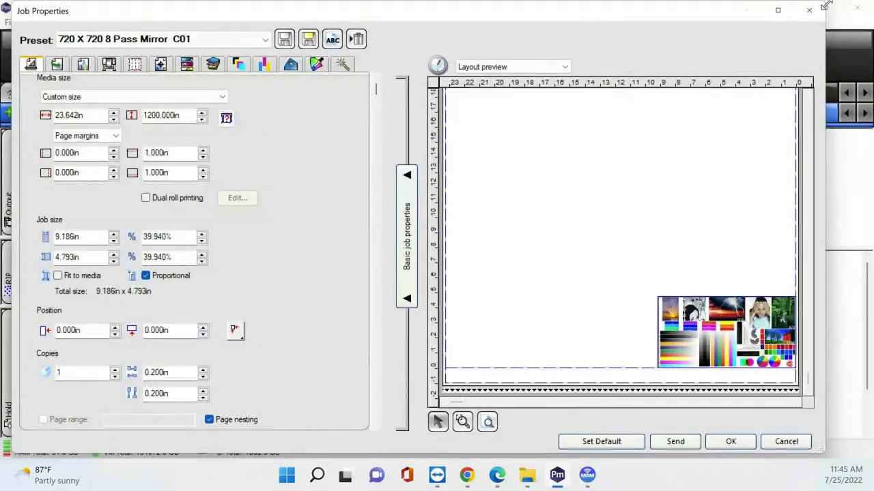
{"action": "left_click", "coordinate": [778, 9]}
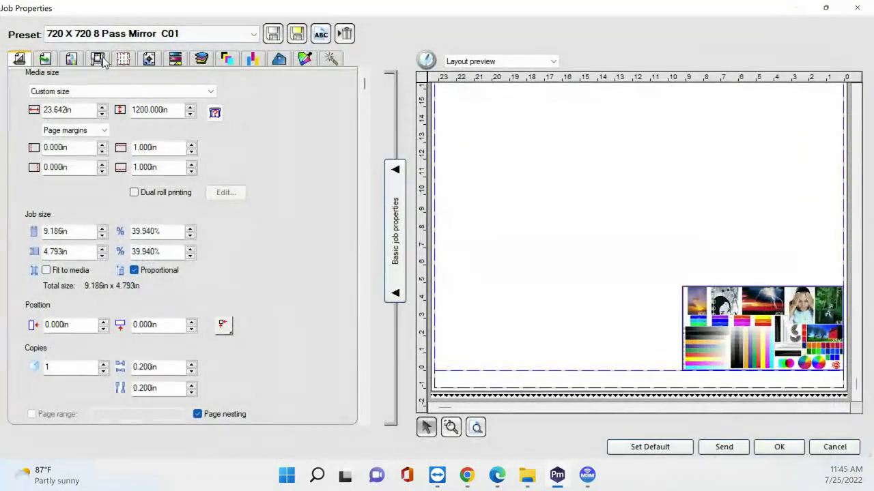
{"action": "left_click", "coordinate": [98, 59]}
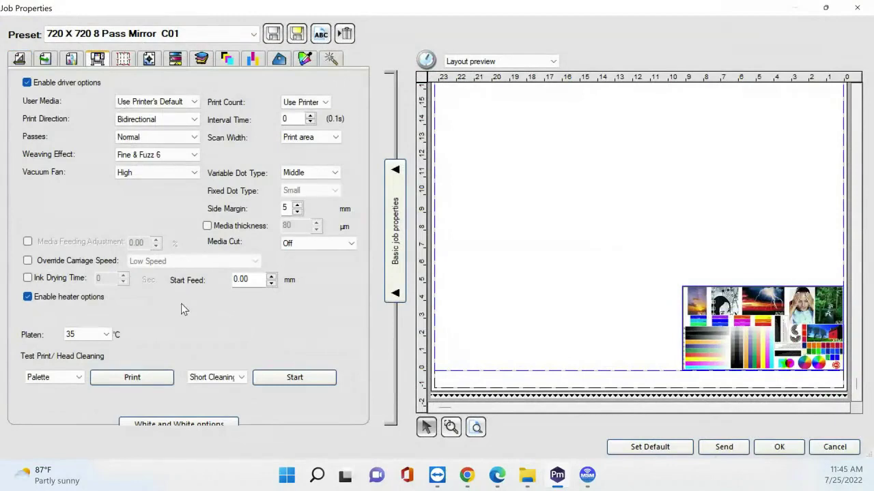
{"action": "left_click", "coordinate": [194, 424]}
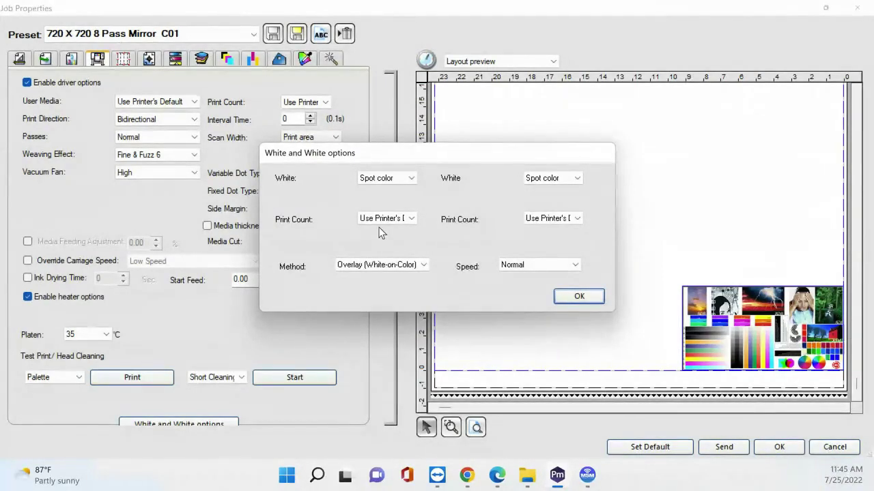
Step: Review the white type, print count, speed and method choices, and close the White and White options
{"action": "left_click", "coordinate": [543, 178]}
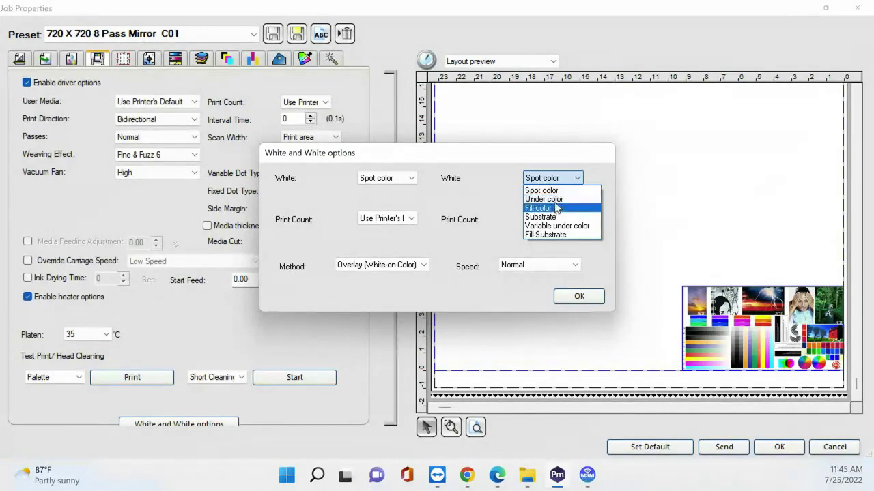
{"action": "left_click", "coordinate": [441, 198]}
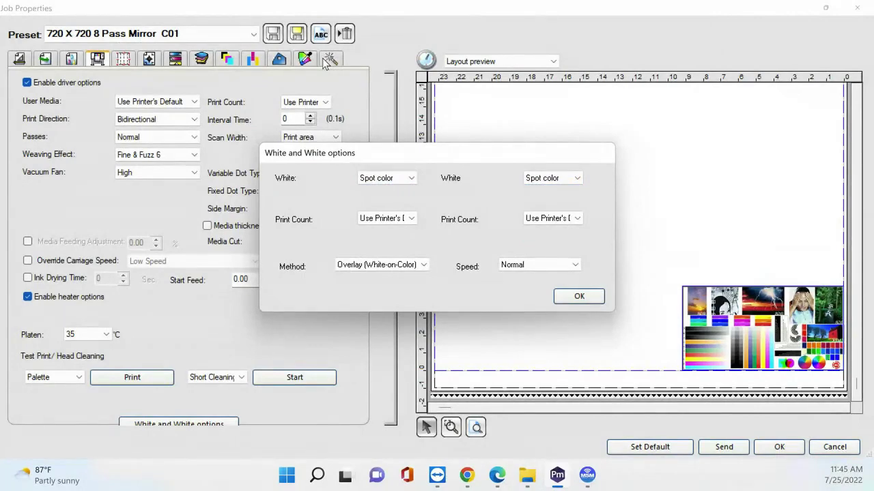
{"action": "left_click", "coordinate": [391, 219]}
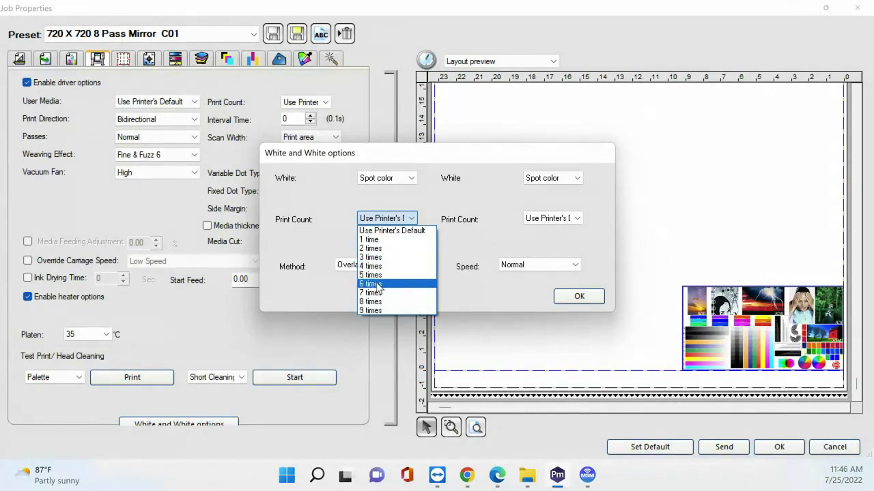
{"action": "left_click", "coordinate": [400, 219]}
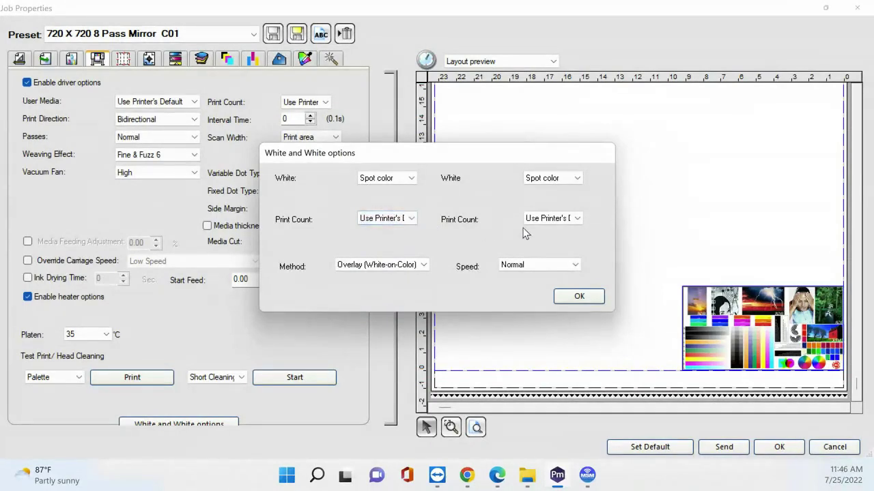
{"action": "key", "text": "Tab"}
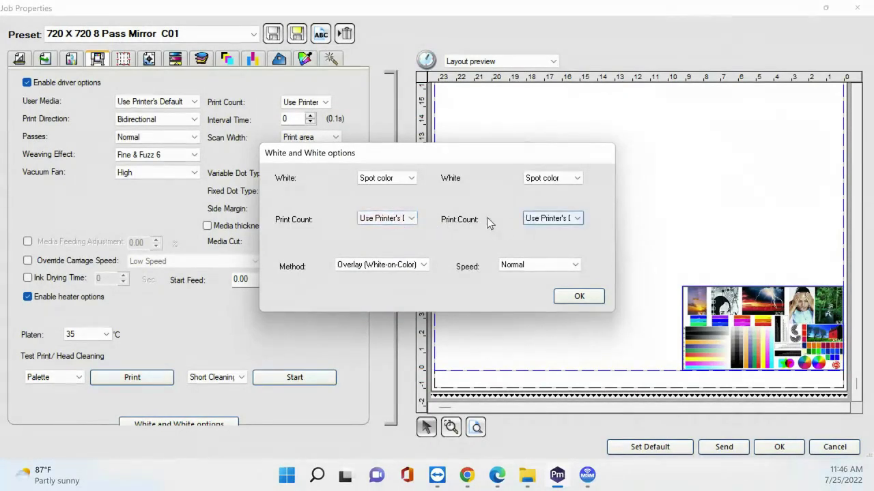
{"action": "left_click", "coordinate": [502, 266]}
{"action": "left_click", "coordinate": [504, 266]}
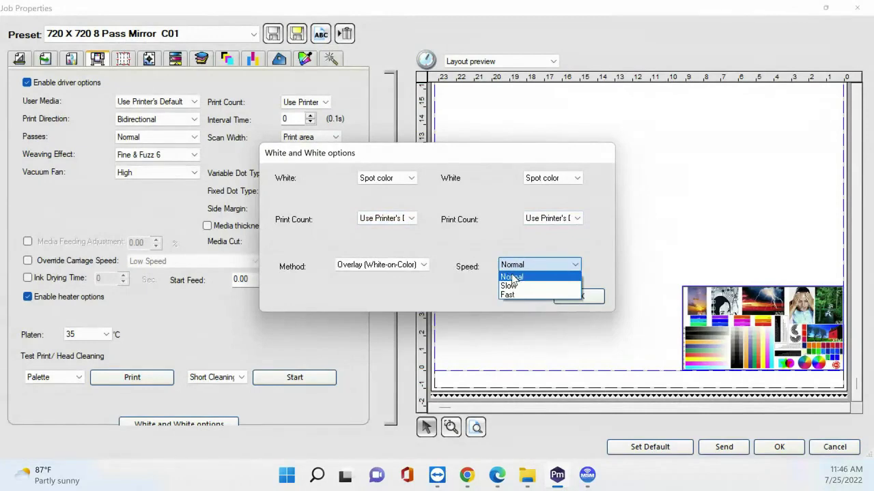
{"action": "left_click", "coordinate": [473, 239]}
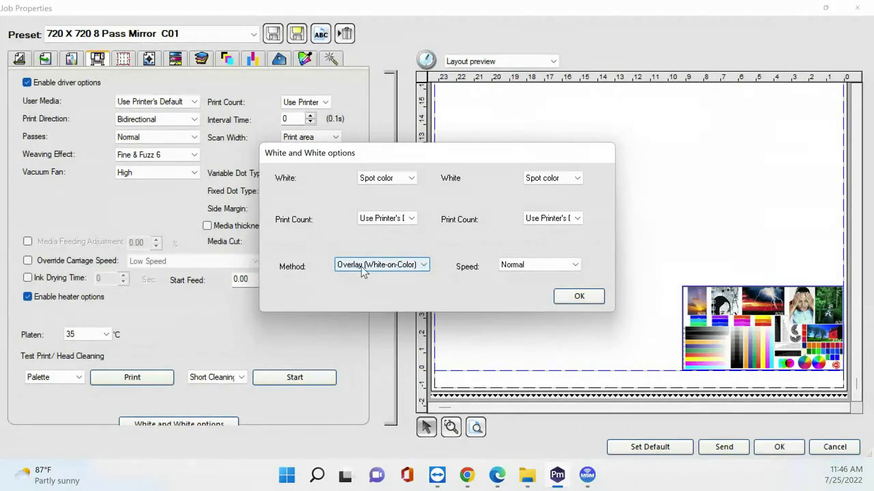
{"action": "left_click", "coordinate": [409, 268]}
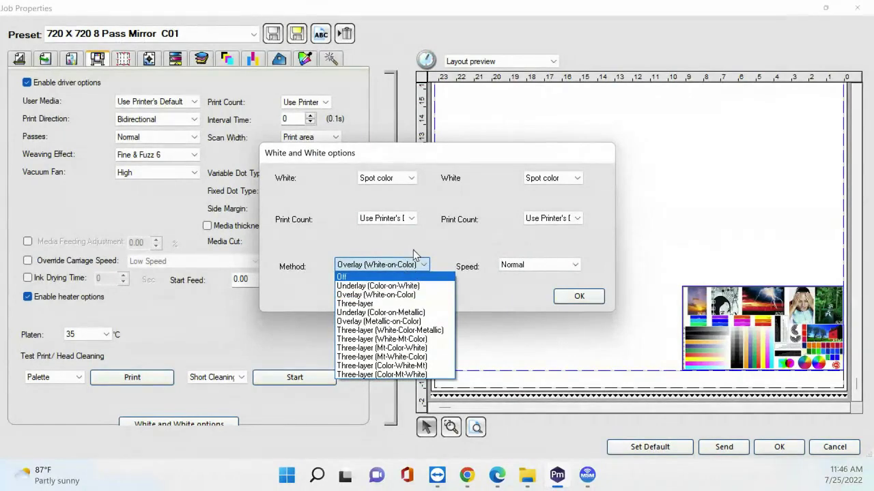
{"action": "left_click", "coordinate": [335, 233]}
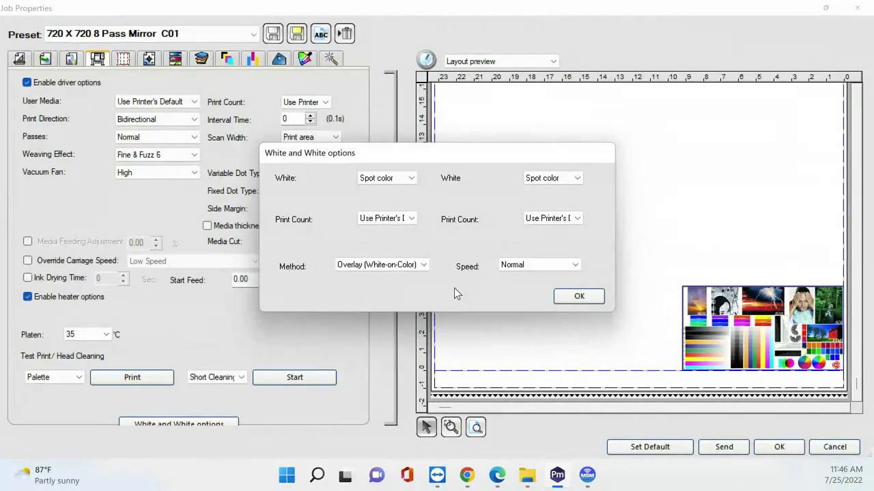
{"action": "left_click", "coordinate": [578, 296]}
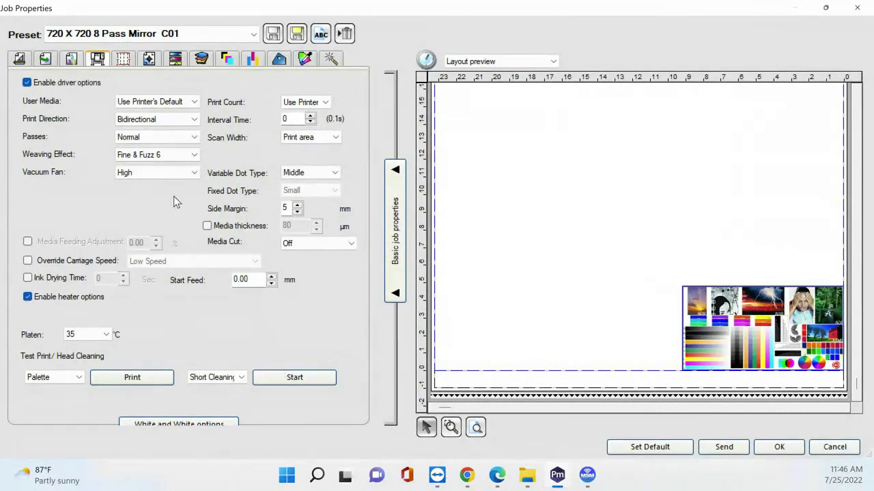
Step: Crop the print panel to the black-and-white portrait in the tiling preview, about 1.39 by 1.50 inches
{"action": "left_click", "coordinate": [123, 59]}
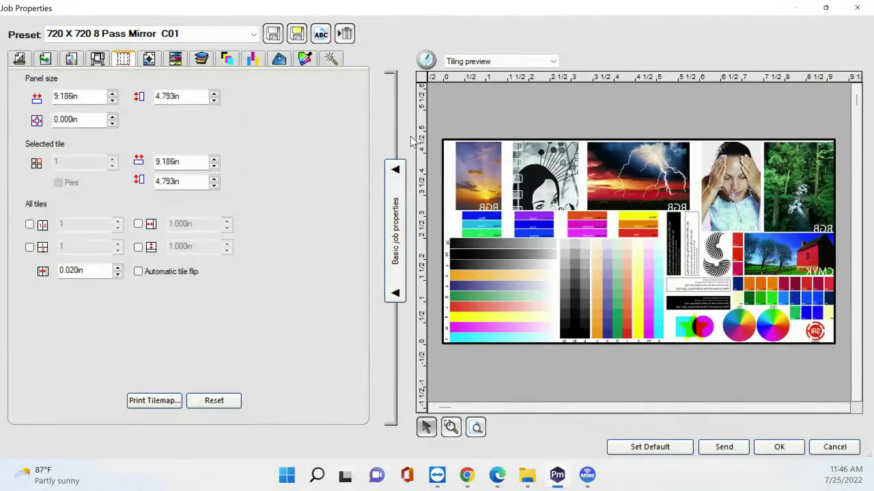
{"action": "left_click_drag", "start_coordinate": [440, 138], "coordinate": [514, 144]}
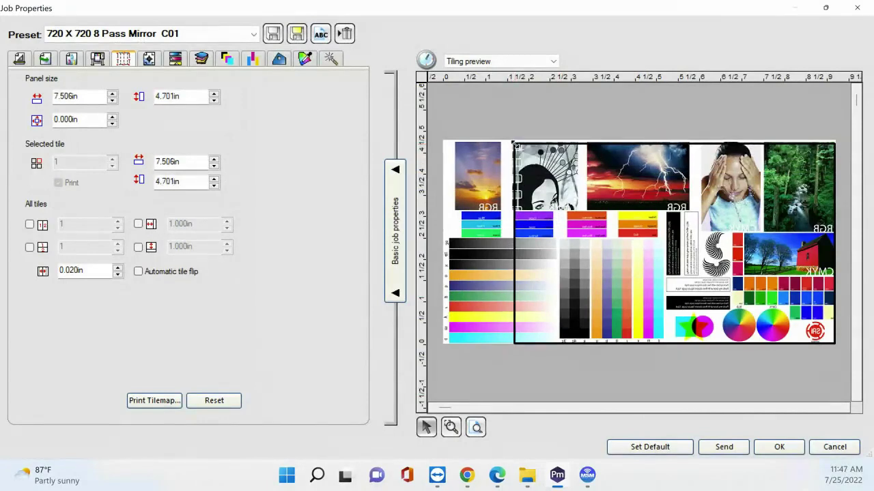
{"action": "left_click_drag", "start_coordinate": [835, 345], "coordinate": [575, 208]}
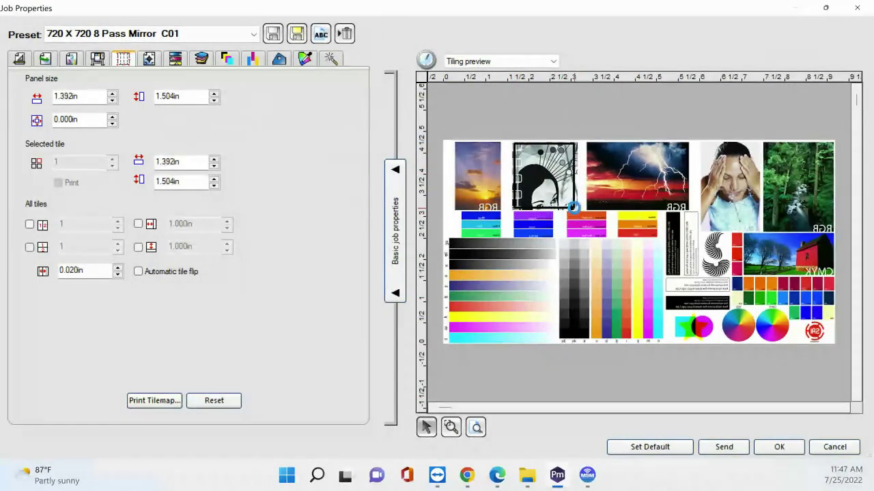
Step: Set the number of copies to 8 in the job's layout settings
{"action": "left_click", "coordinate": [19, 58]}
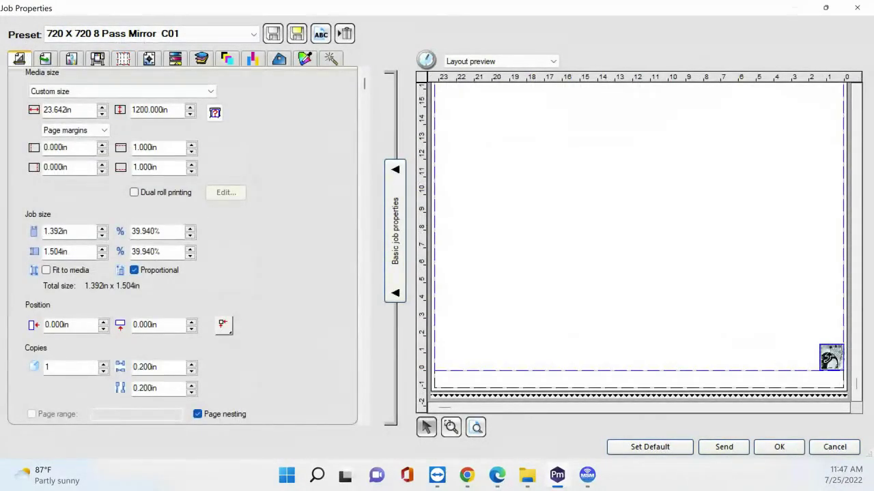
{"action": "left_click", "coordinate": [104, 365]}
{"action": "left_click", "coordinate": [103, 364]}
{"action": "left_click", "coordinate": [104, 364]}
{"action": "left_click", "coordinate": [104, 364]}
{"action": "left_click", "coordinate": [104, 364]}
{"action": "left_click", "coordinate": [104, 364]}
{"action": "left_click", "coordinate": [104, 365]}
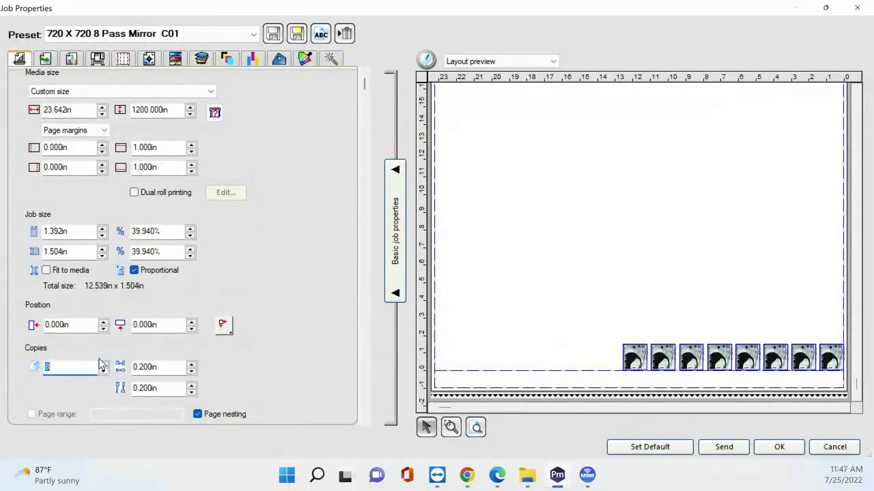
Step: Enlarge the job proportionally to a width of 2.692 inches
{"action": "left_click", "coordinate": [101, 228]}
{"action": "left_click", "coordinate": [102, 229]}
{"action": "left_click", "coordinate": [102, 228]}
{"action": "left_click", "coordinate": [102, 229]}
{"action": "left_click", "coordinate": [101, 228]}
{"action": "left_click", "coordinate": [102, 228]}
{"action": "left_click", "coordinate": [101, 229]}
{"action": "left_click", "coordinate": [102, 228]}
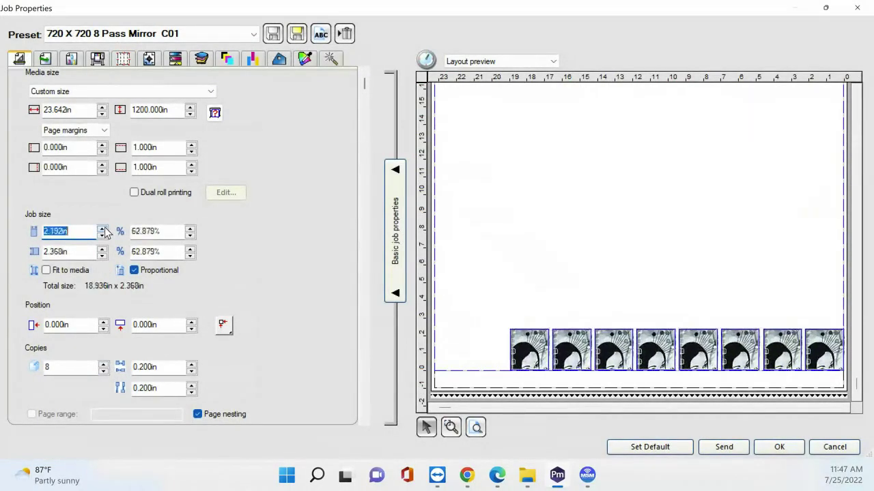
{"action": "left_click", "coordinate": [102, 228]}
{"action": "left_click", "coordinate": [101, 228]}
{"action": "left_click", "coordinate": [102, 229]}
{"action": "left_click", "coordinate": [102, 229]}
{"action": "left_click", "coordinate": [102, 229]}
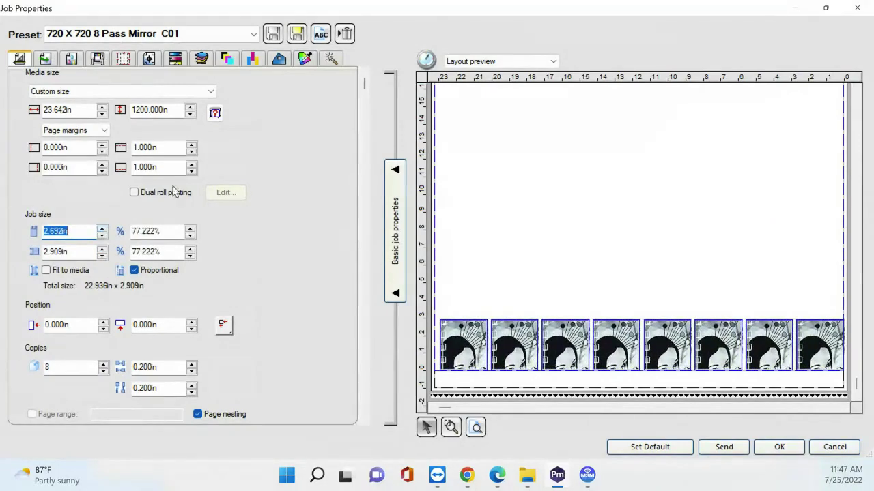
Step: Reset the tiling to the full image and pull the panel's left edge inward to a width of about 12.5 inches
{"action": "left_click", "coordinate": [123, 58]}
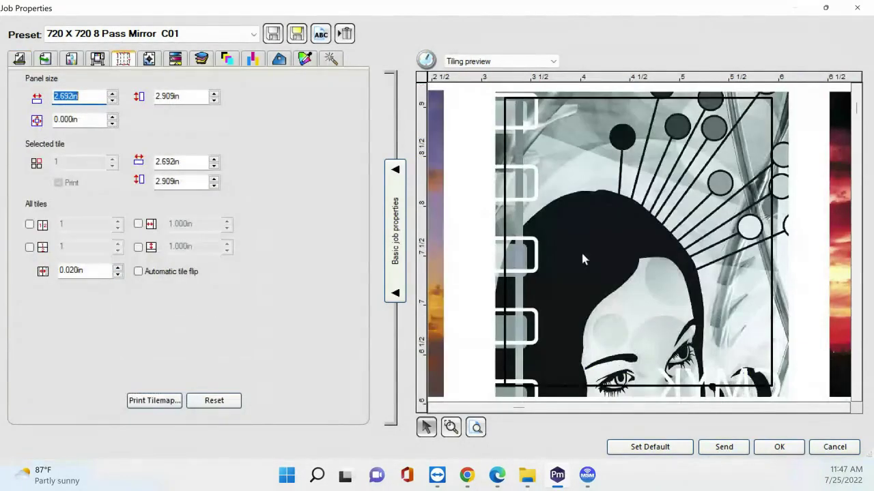
{"action": "left_click", "coordinate": [230, 408]}
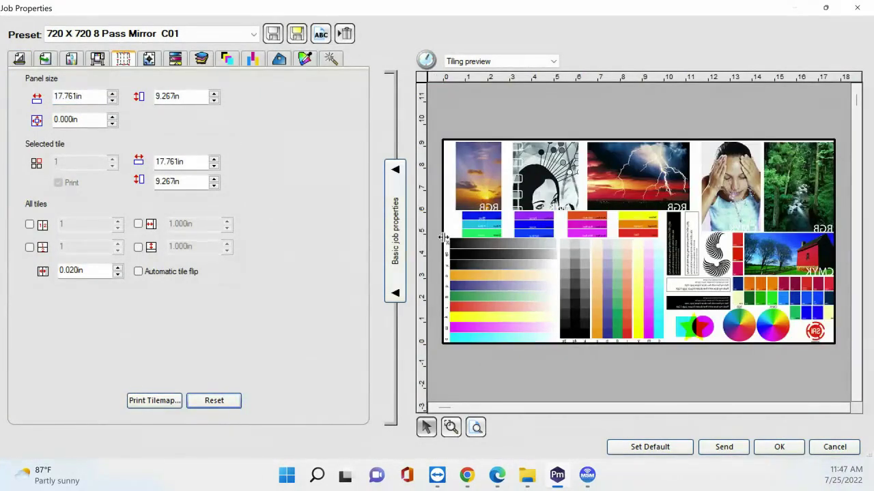
{"action": "left_click_drag", "start_coordinate": [442, 238], "coordinate": [559, 246]}
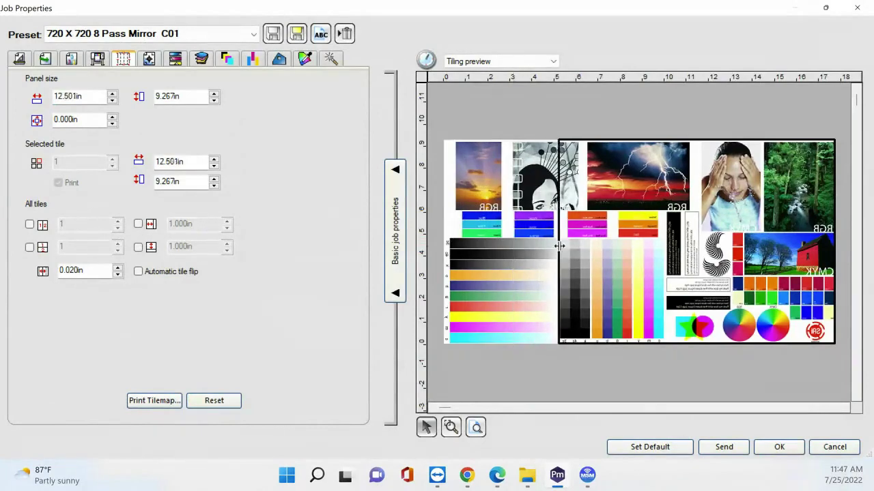
Step: Split the print panel into two tiles about 6.99 and 5.51 inches wide, inspect each tile, and reset the tiling to the full image
{"action": "left_click_drag", "start_coordinate": [834, 254], "coordinate": [713, 254]}
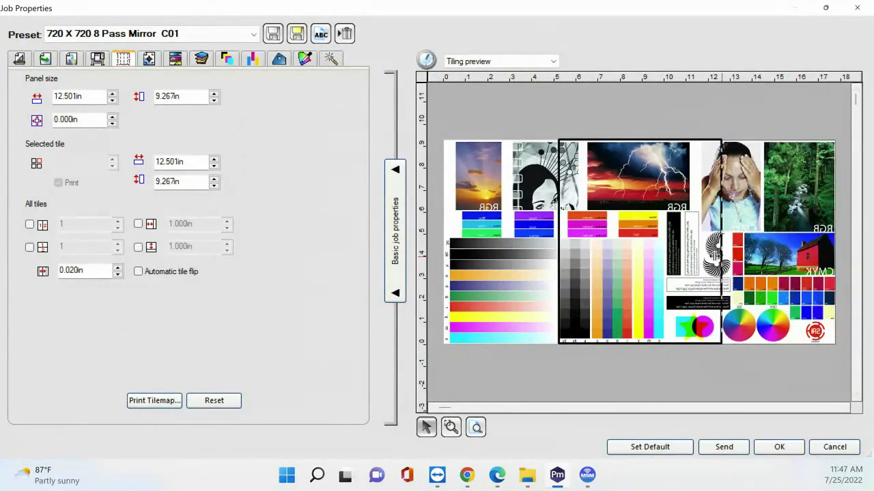
{"action": "left_click", "coordinate": [785, 255]}
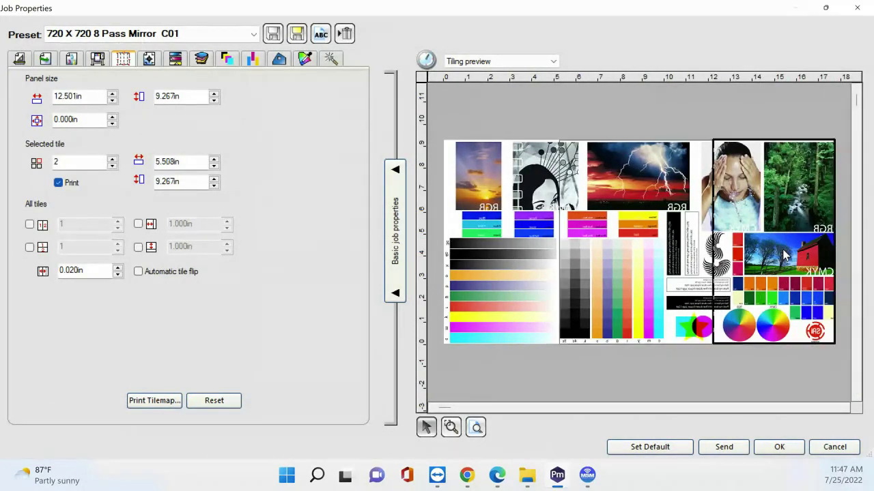
{"action": "left_click", "coordinate": [613, 241]}
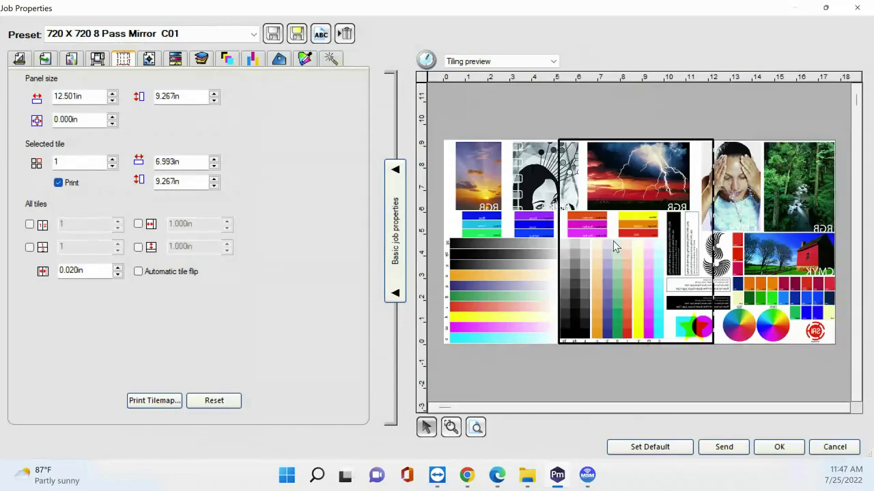
{"action": "left_click", "coordinate": [756, 277]}
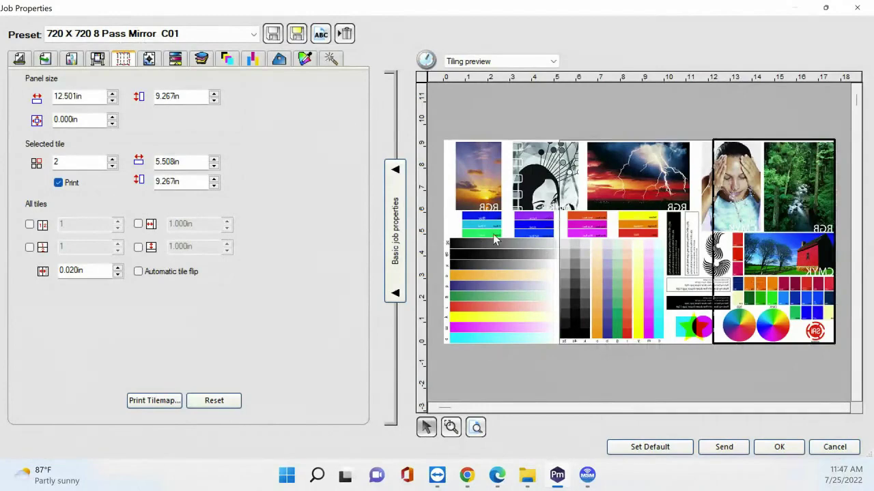
{"action": "left_click", "coordinate": [664, 261]}
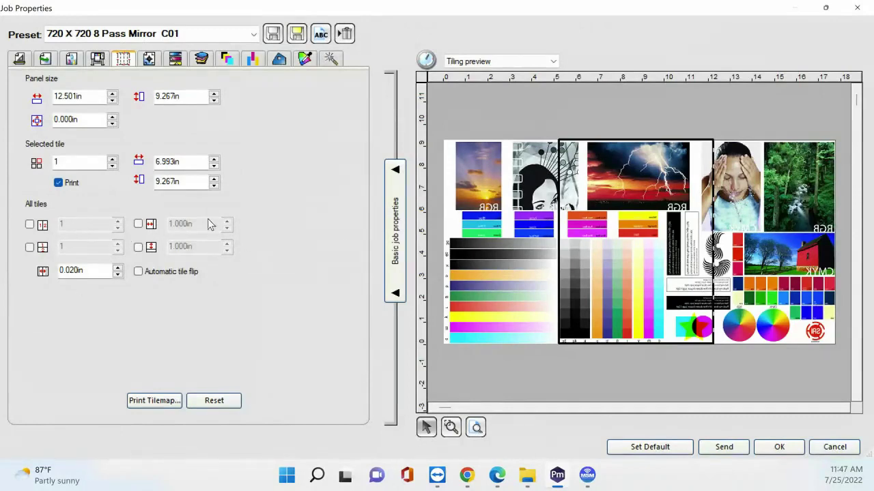
{"action": "left_click", "coordinate": [212, 401]}
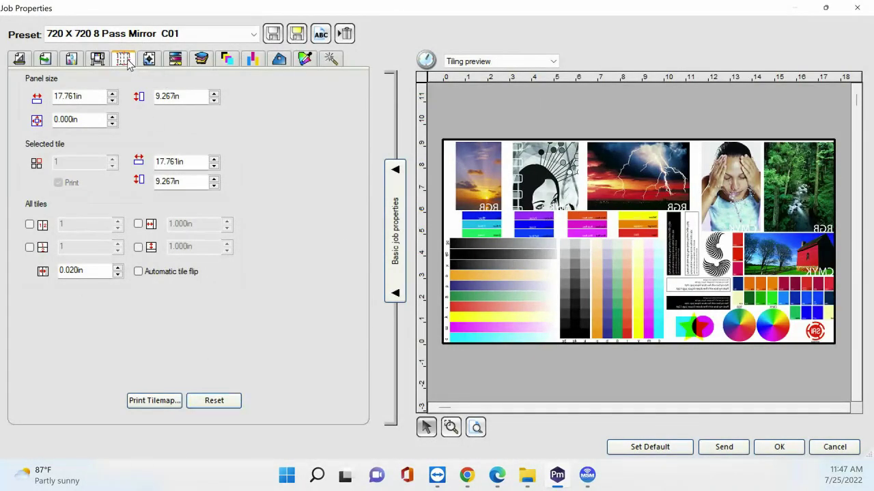
Step: Set the number of copies to 1 and move the job to about 2.64 by 0.12 inches on the media
{"action": "left_click", "coordinate": [150, 59]}
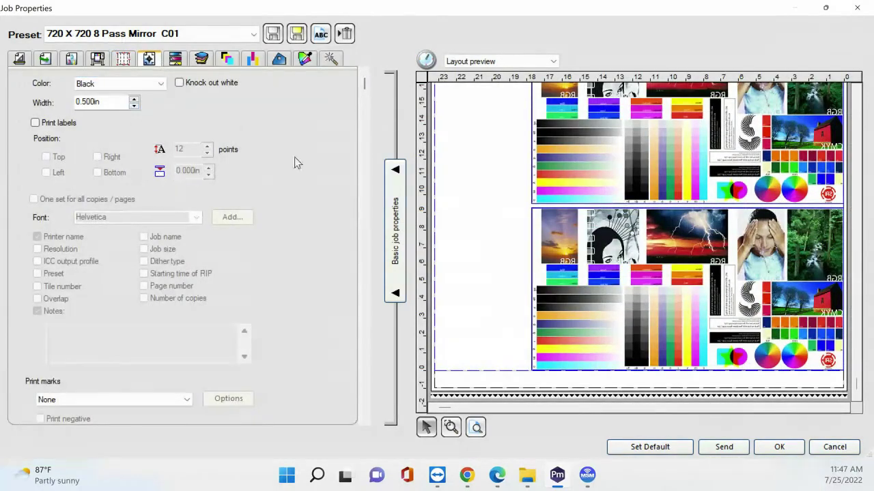
{"action": "left_click", "coordinate": [19, 58]}
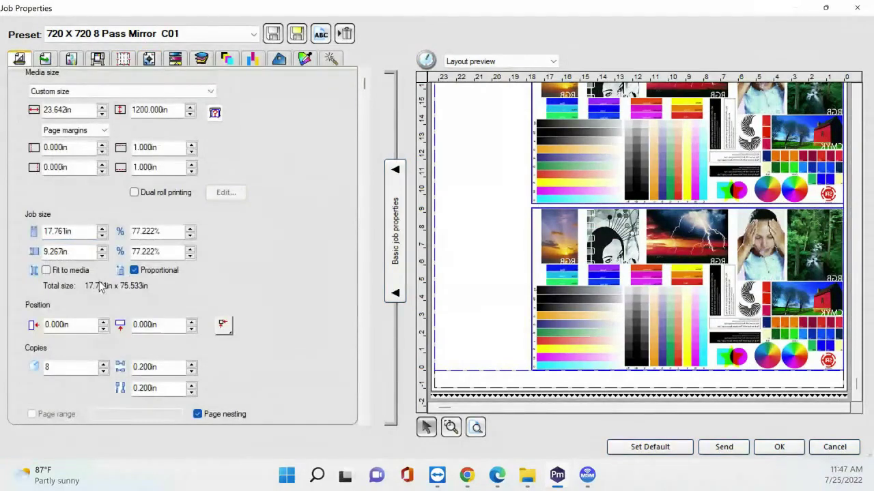
{"action": "double_click", "coordinate": [80, 366]}
{"action": "type", "text": "8"}
{"action": "key", "text": "Return"}
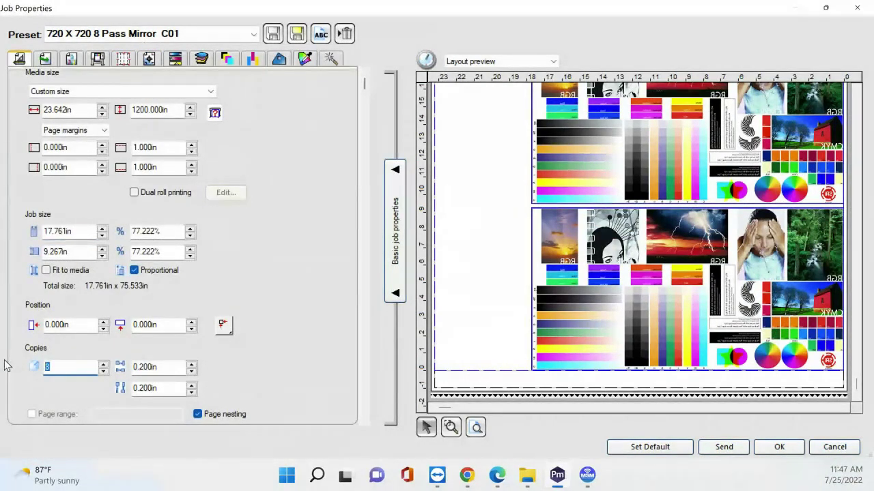
{"action": "key", "text": "BackSpace"}
{"action": "type", "text": "1"}
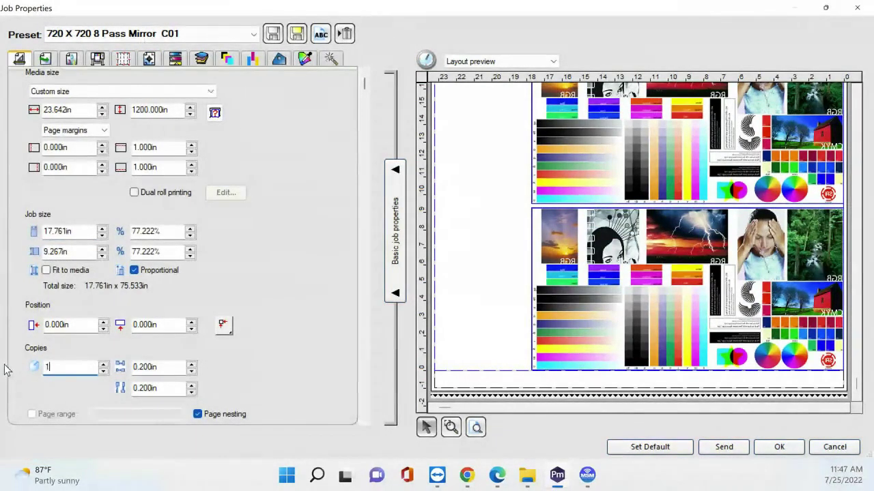
{"action": "key", "text": "Tab"}
{"action": "left_click_drag", "start_coordinate": [553, 316], "coordinate": [509, 316]}
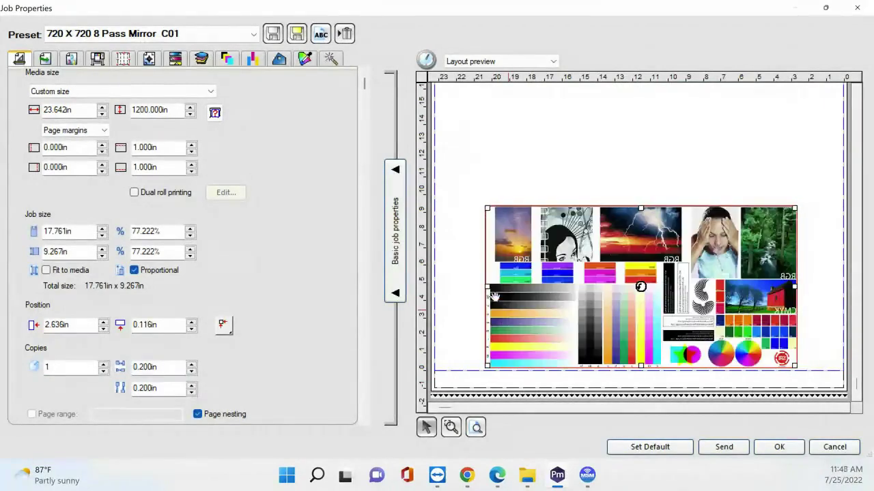
Step: Turn on print labels for the job and enter the order number as the label's note
{"action": "left_click", "coordinate": [143, 62]}
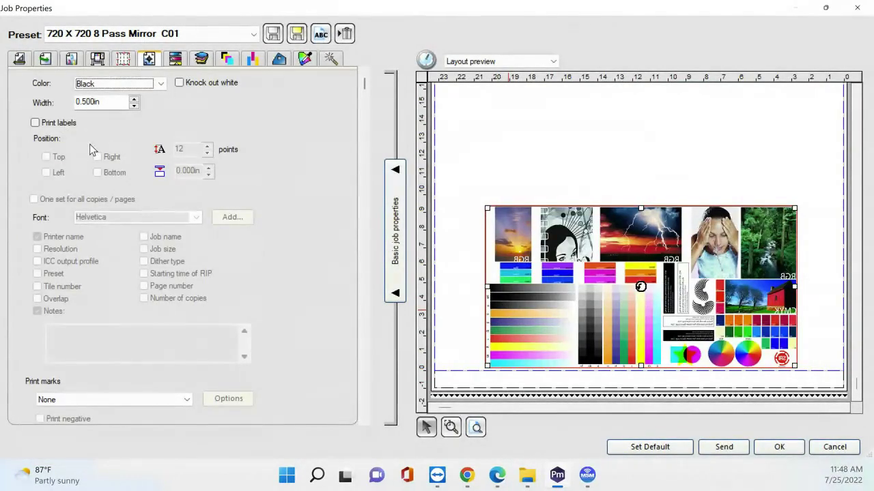
{"action": "left_click", "coordinate": [39, 127]}
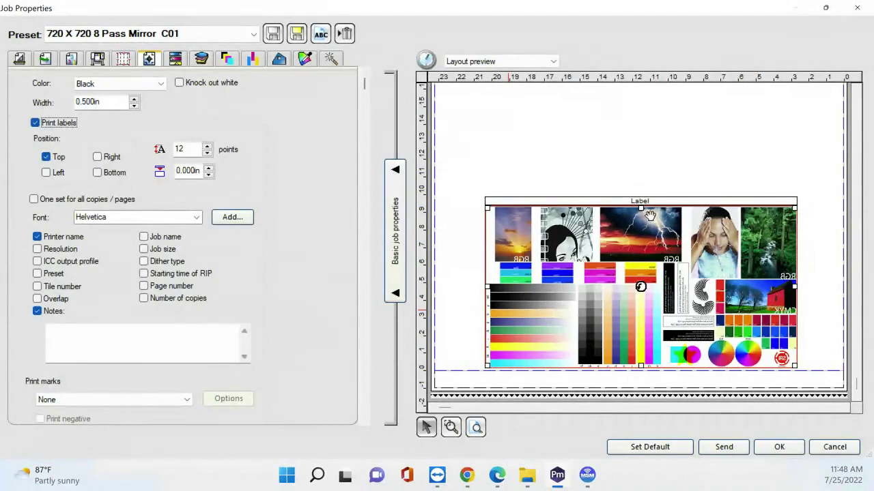
{"action": "left_click", "coordinate": [148, 337]}
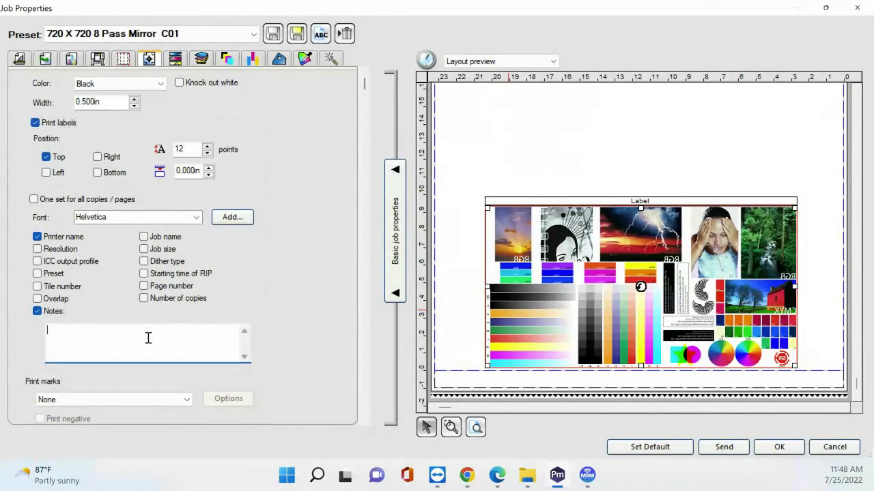
{"action": "type", "text": "Job"}
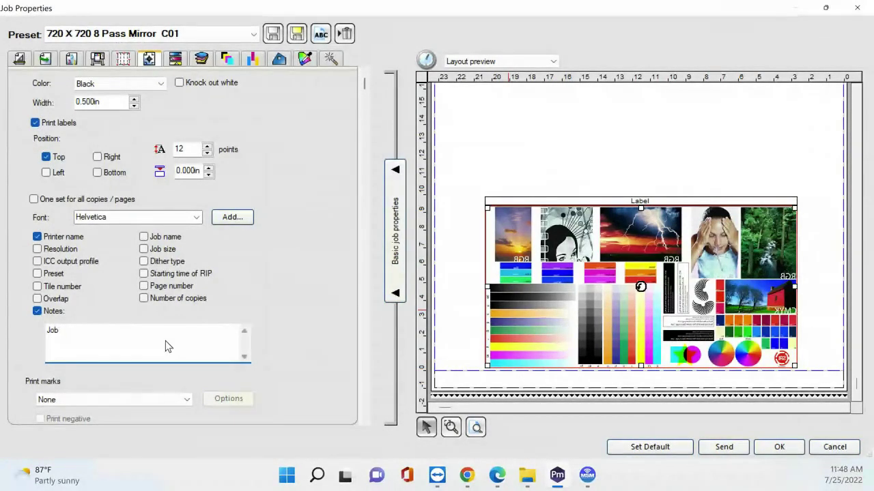
{"action": "key", "text": "BackSpace"}
{"action": "key", "text": "BackSpace"}
{"action": "key", "text": "BackSpace"}
{"action": "key", "text": "BackSpace"}
{"action": "type", "text": "Order 1235"}
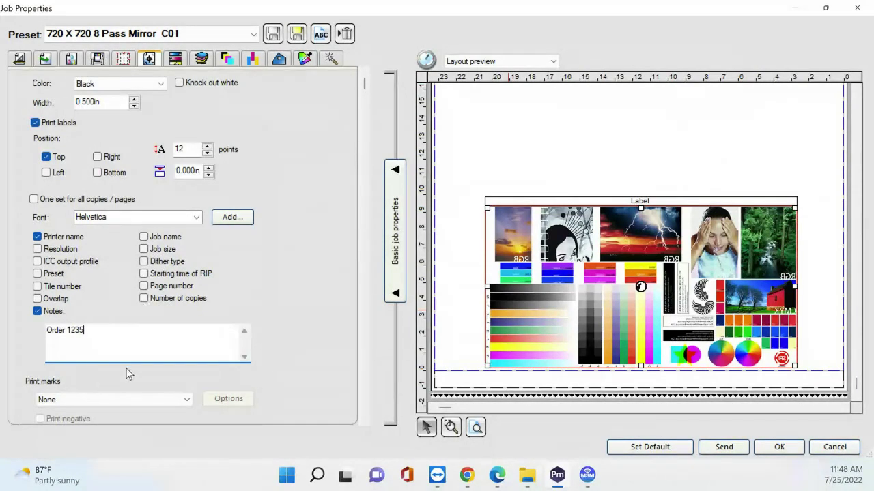
Step: Set the job's print marks to Overlap marks
{"action": "left_click", "coordinate": [113, 399]}
{"action": "left_click", "coordinate": [123, 412]}
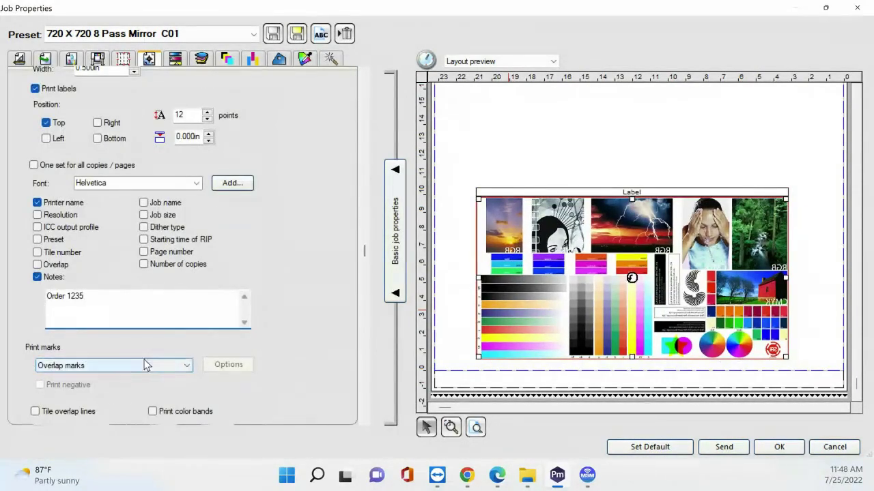
{"action": "scroll", "coordinate": [147, 355], "scroll_direction": "up", "scroll_amount": 1}
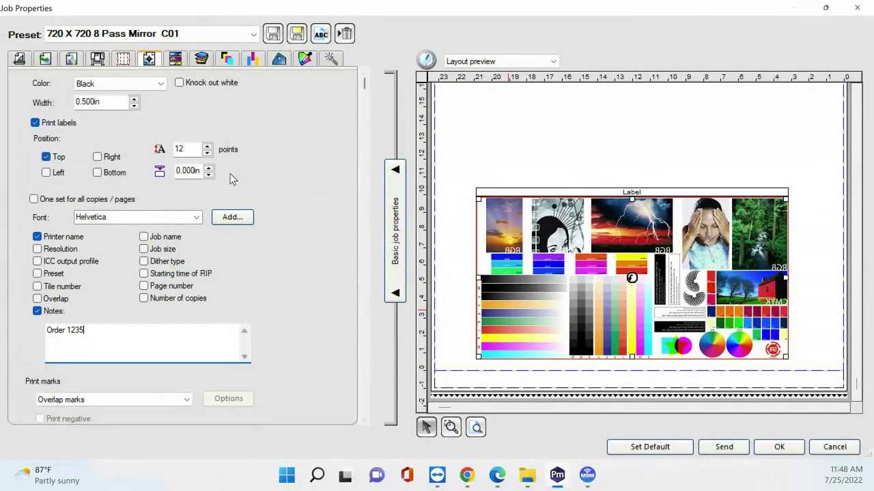
Step: Set the label's text size to 17 points and its offset from the job to 0.300 inches
{"action": "left_click", "coordinate": [207, 146]}
{"action": "left_click", "coordinate": [207, 146]}
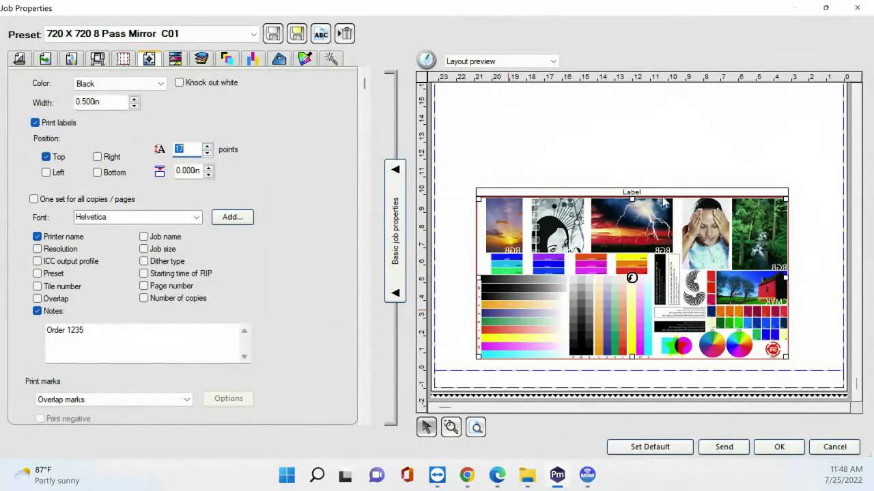
{"action": "left_click", "coordinate": [209, 167]}
{"action": "left_click", "coordinate": [208, 167]}
{"action": "left_click", "coordinate": [208, 167]}
{"action": "left_click", "coordinate": [208, 167]}
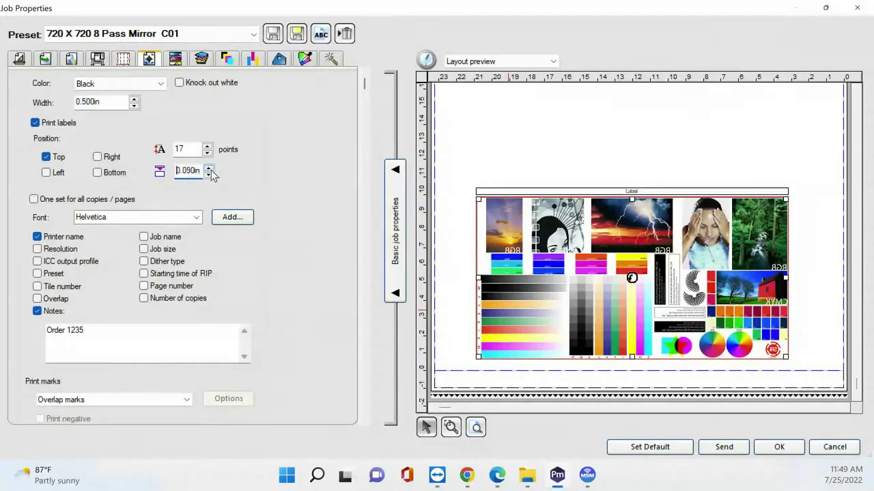
{"action": "left_click", "coordinate": [208, 167]}
{"action": "left_click", "coordinate": [208, 167]}
{"action": "left_click", "coordinate": [208, 167]}
{"action": "left_click", "coordinate": [208, 167]}
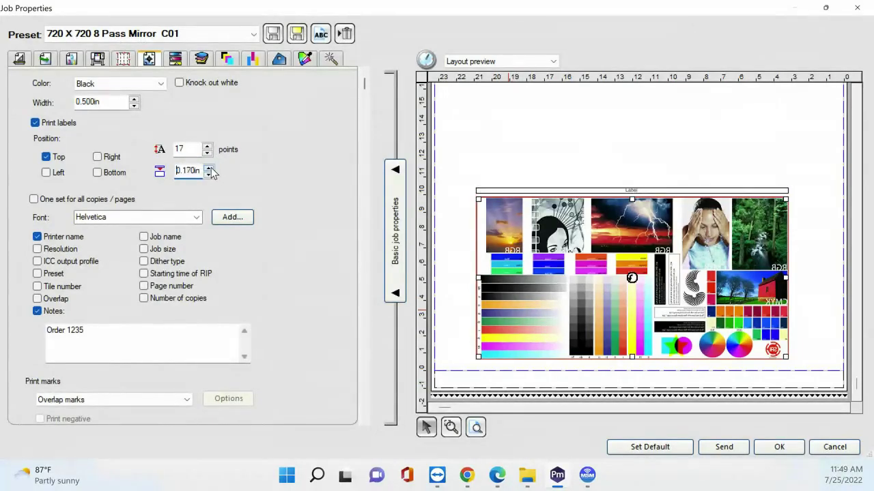
{"action": "left_click", "coordinate": [208, 168]}
{"action": "left_click", "coordinate": [209, 168]}
{"action": "left_click", "coordinate": [208, 167]}
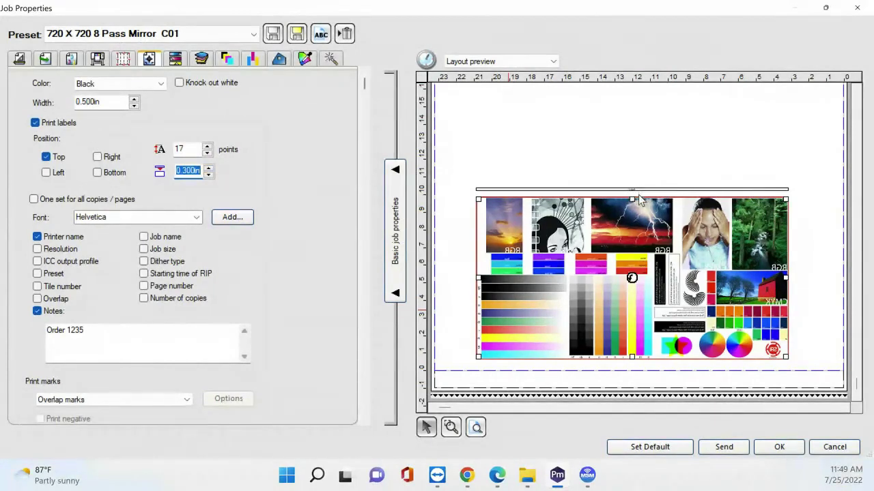
Step: Try labels on all four sides of the job and keep only the bottom one
{"action": "left_click", "coordinate": [98, 157]}
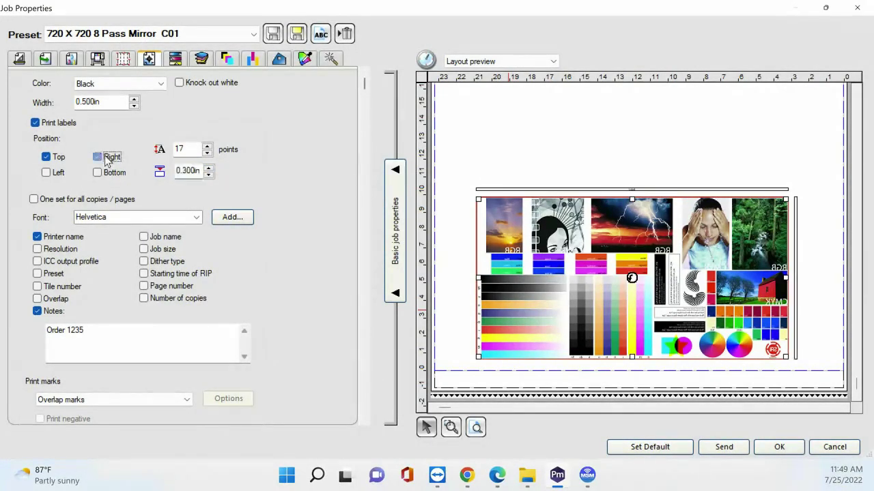
{"action": "left_click", "coordinate": [98, 172]}
{"action": "left_click", "coordinate": [58, 173]}
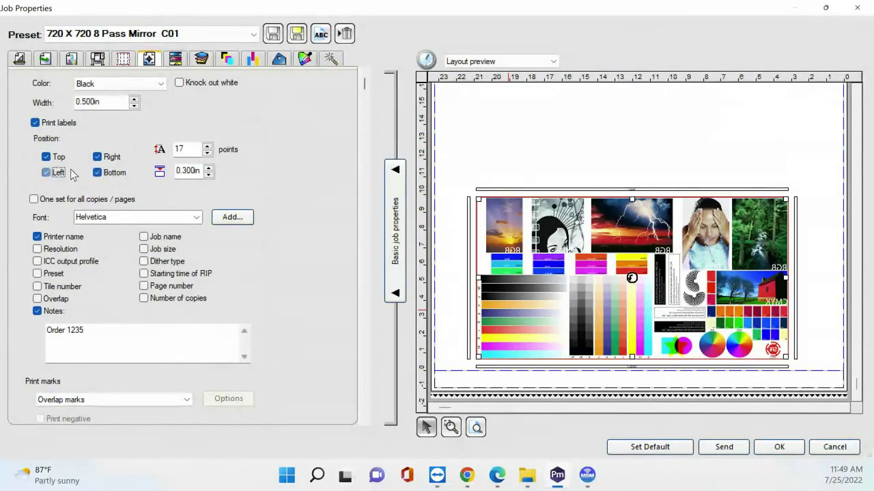
{"action": "left_click", "coordinate": [112, 158]}
{"action": "left_click", "coordinate": [97, 172]}
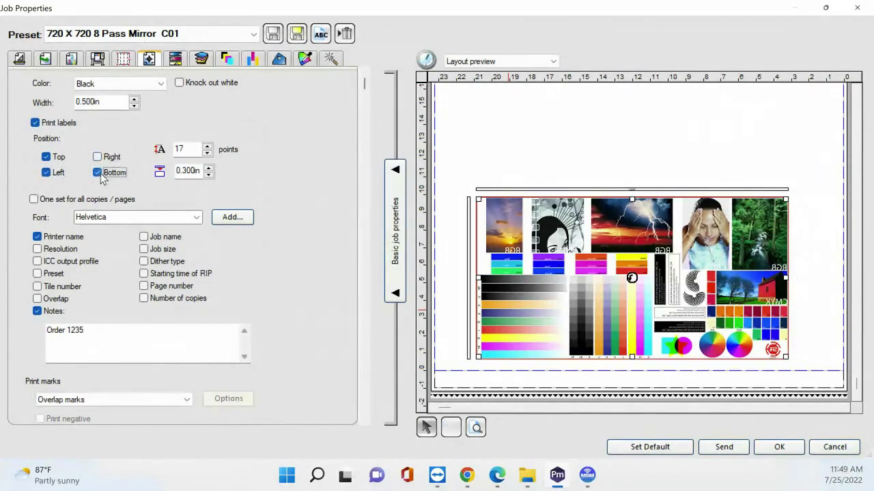
{"action": "left_click", "coordinate": [58, 172]}
{"action": "left_click", "coordinate": [55, 157]}
{"action": "left_click", "coordinate": [107, 174]}
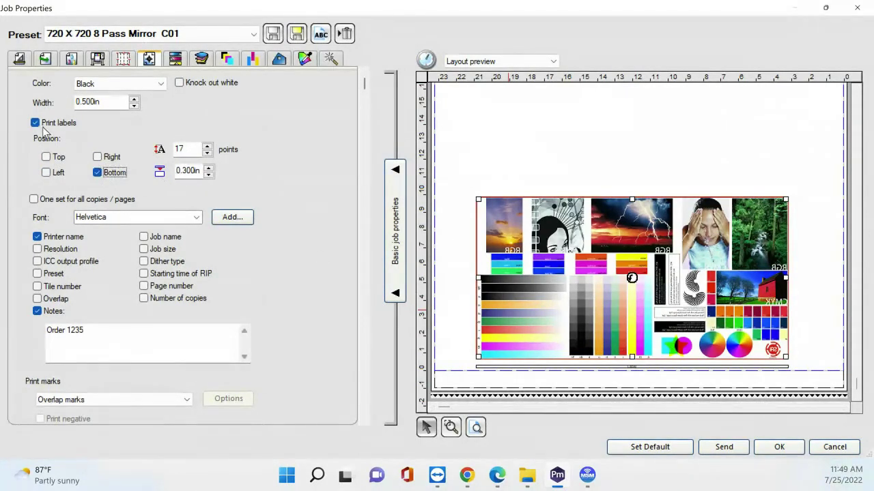
Step: Keep the label color at Black, enable knocking out white, and turn off print labels
{"action": "left_click", "coordinate": [130, 79]}
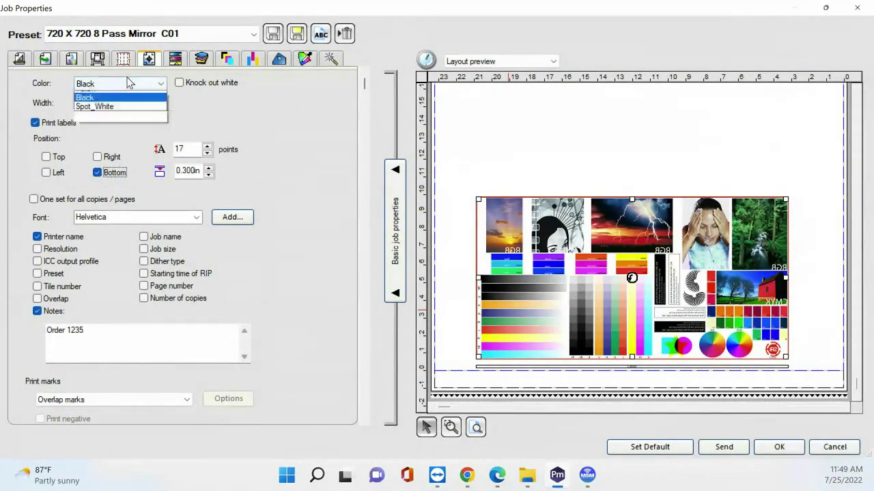
{"action": "left_click", "coordinate": [131, 83]}
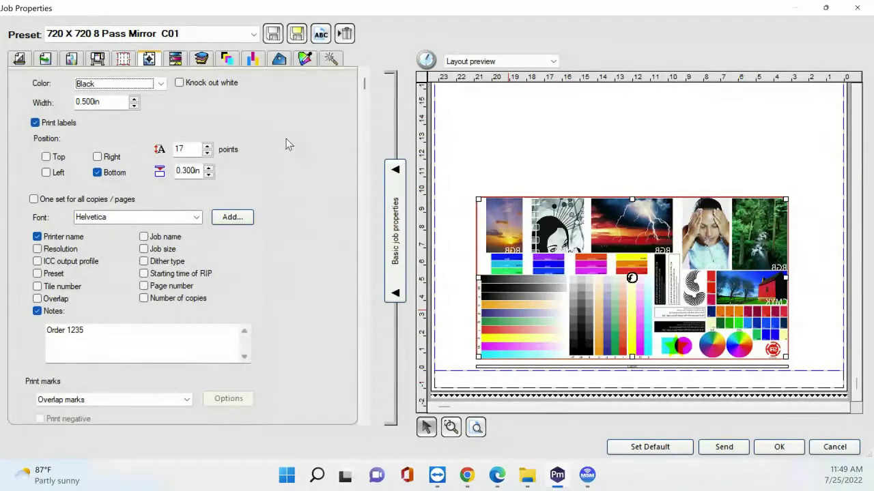
{"action": "left_click", "coordinate": [191, 82]}
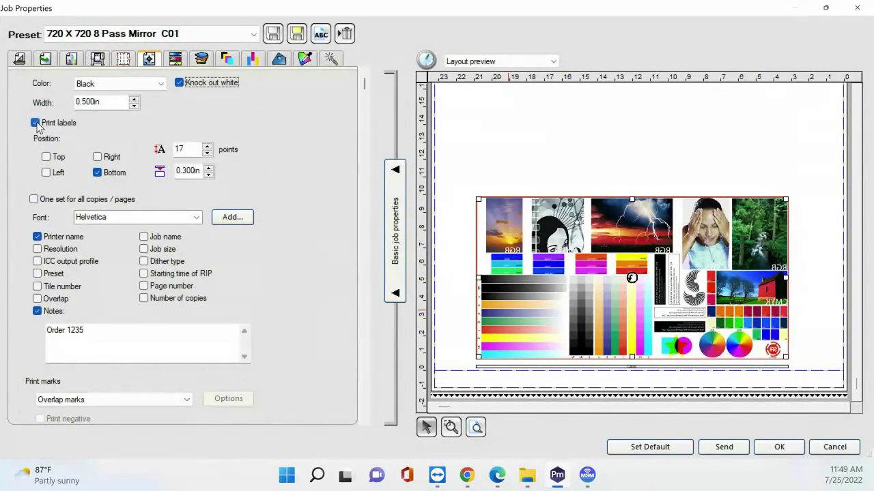
{"action": "left_click", "coordinate": [63, 128]}
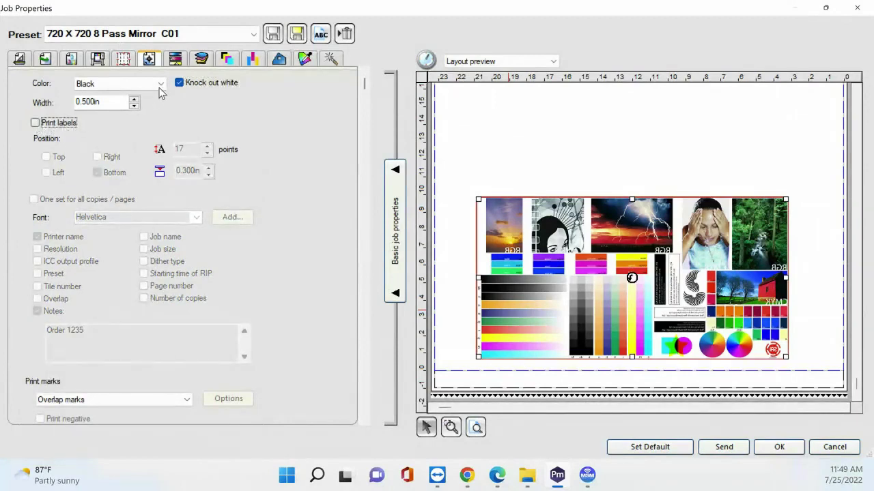
Step: Examine the color variations and density options offered in the job's color adjustment settings
{"action": "left_click", "coordinate": [123, 58]}
{"action": "left_click", "coordinate": [174, 58]}
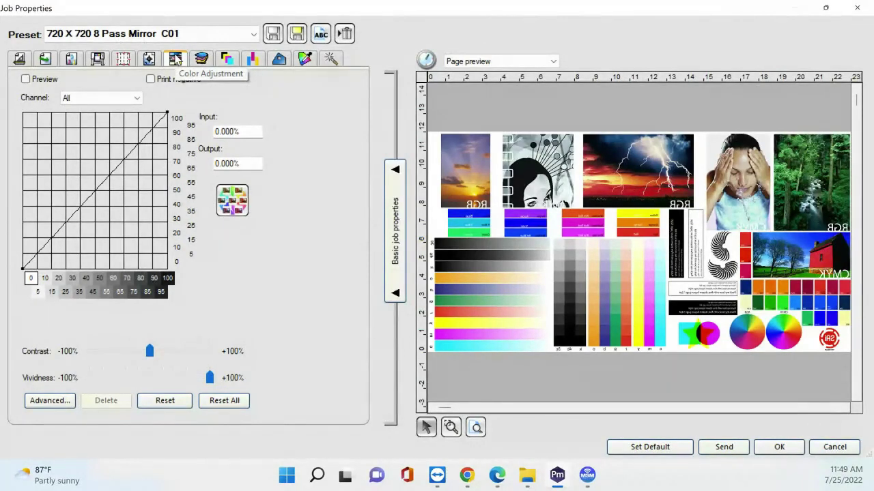
{"action": "left_click", "coordinate": [238, 209]}
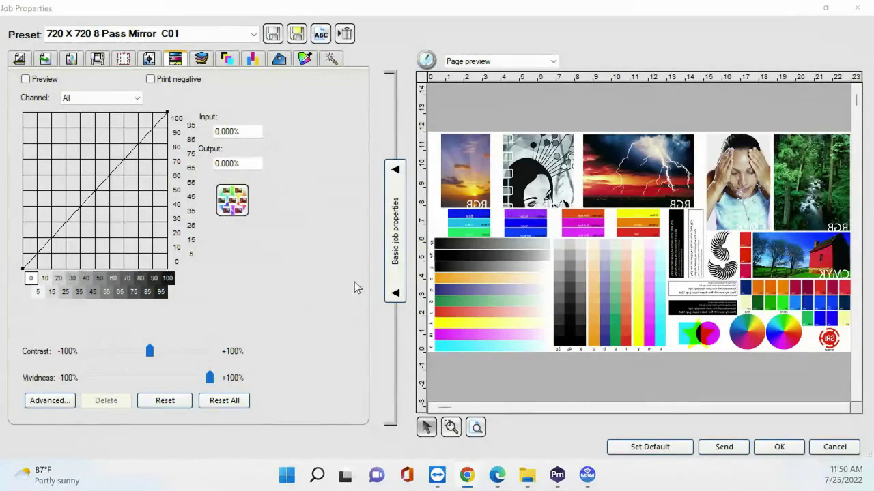
{"action": "left_click", "coordinate": [234, 208]}
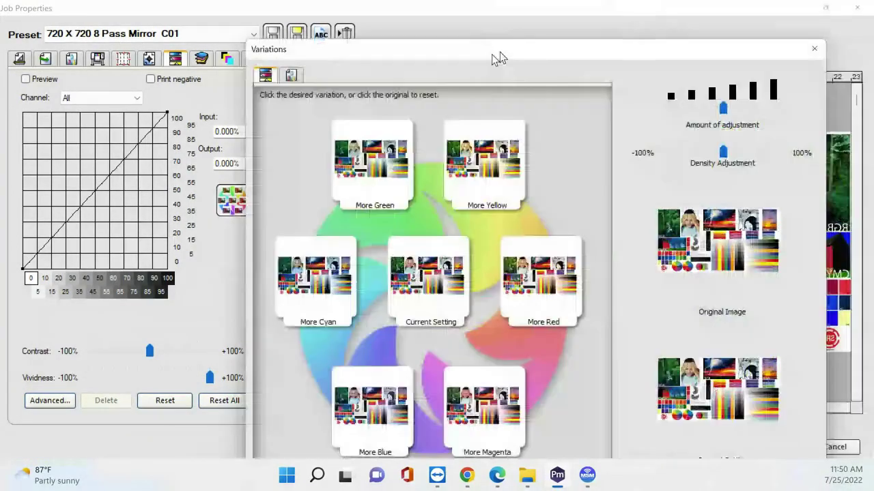
{"action": "left_click_drag", "start_coordinate": [494, 54], "coordinate": [397, 12]}
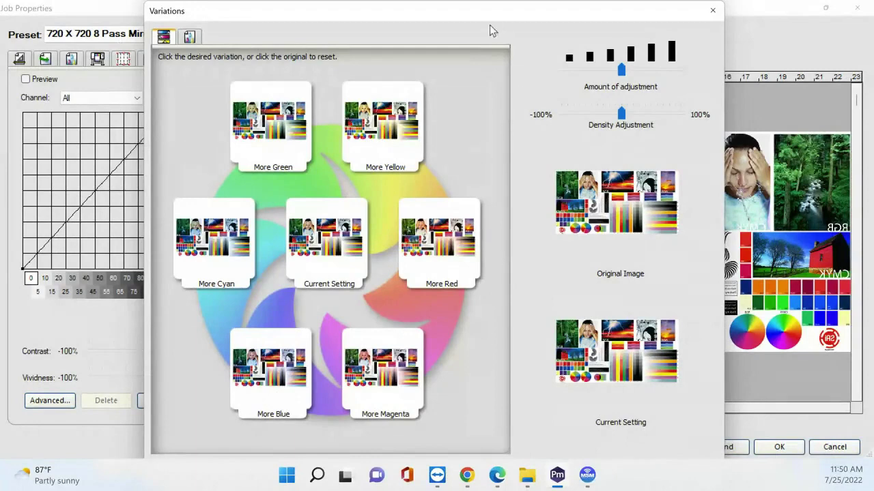
{"action": "left_click", "coordinate": [708, 10]}
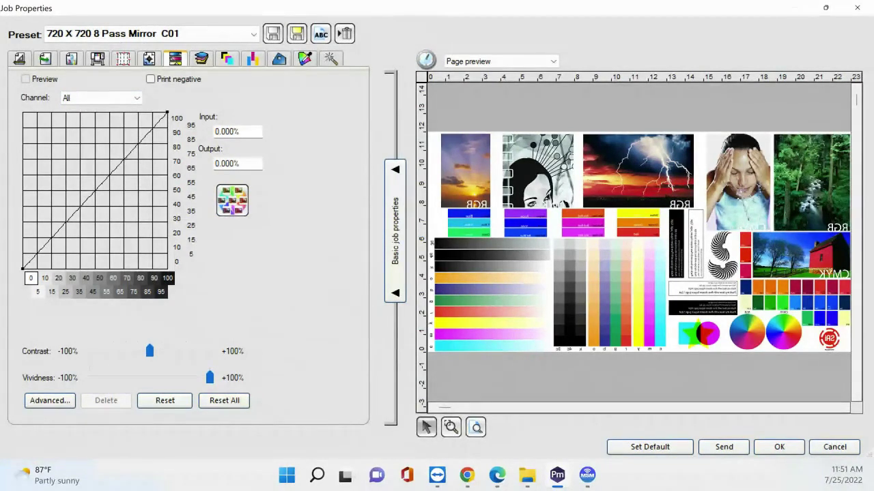
Step: Enable the color correction preview and raise the Magenta channel's curve at 50% input to about 81.74% output
{"action": "left_click", "coordinate": [25, 80]}
{"action": "left_click", "coordinate": [101, 98]}
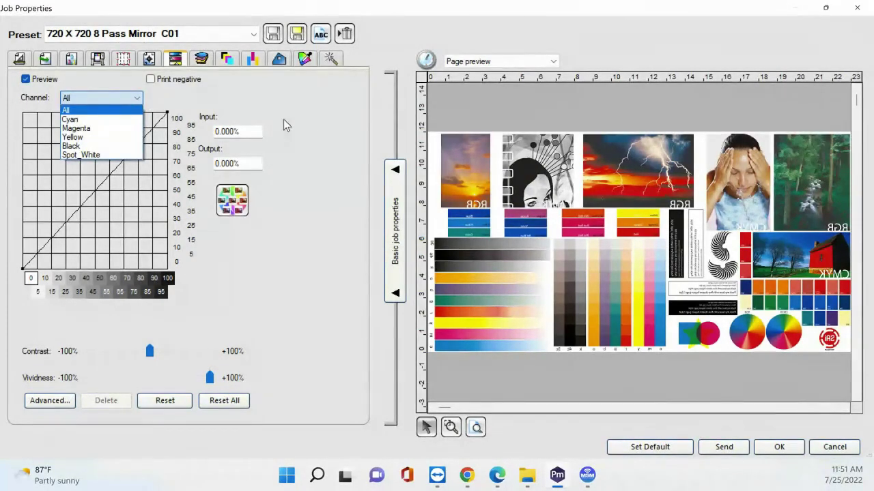
{"action": "left_click", "coordinate": [75, 128]}
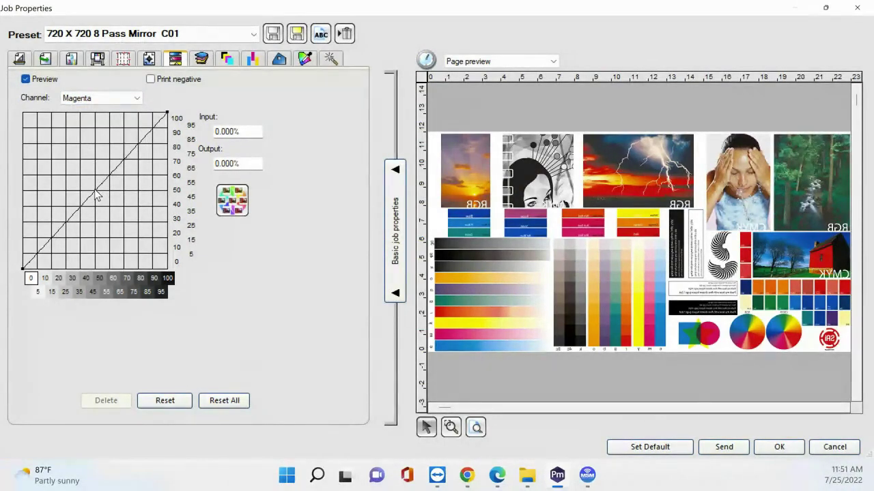
{"action": "left_click", "coordinate": [96, 192]}
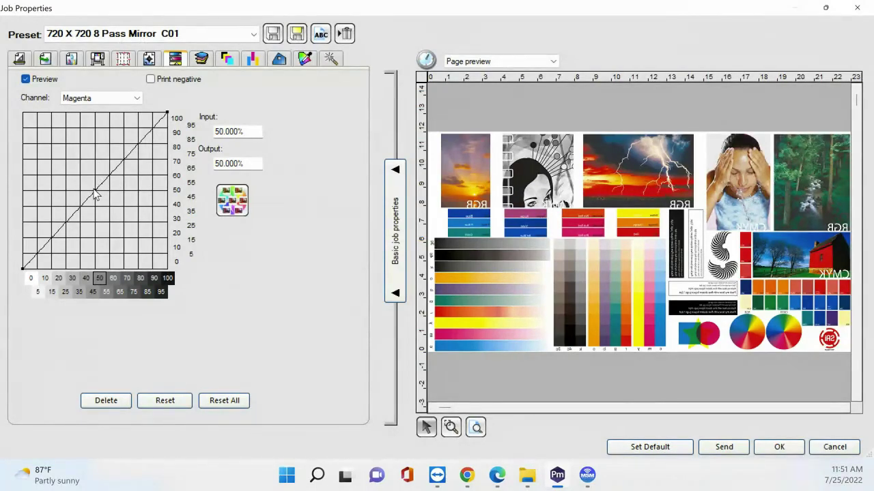
{"action": "left_click_drag", "start_coordinate": [95, 194], "coordinate": [96, 140]}
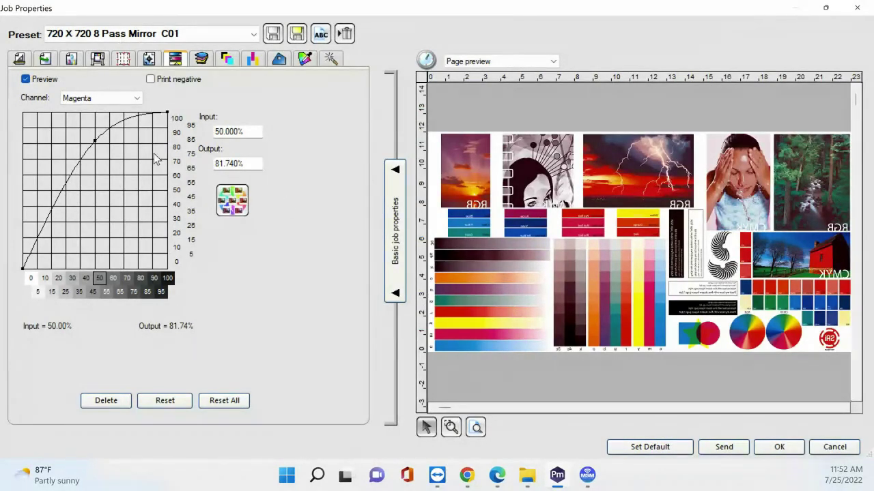
Step: Raise the Yellow channel's curve at 50% input to about 77.83% output
{"action": "left_click", "coordinate": [133, 95]}
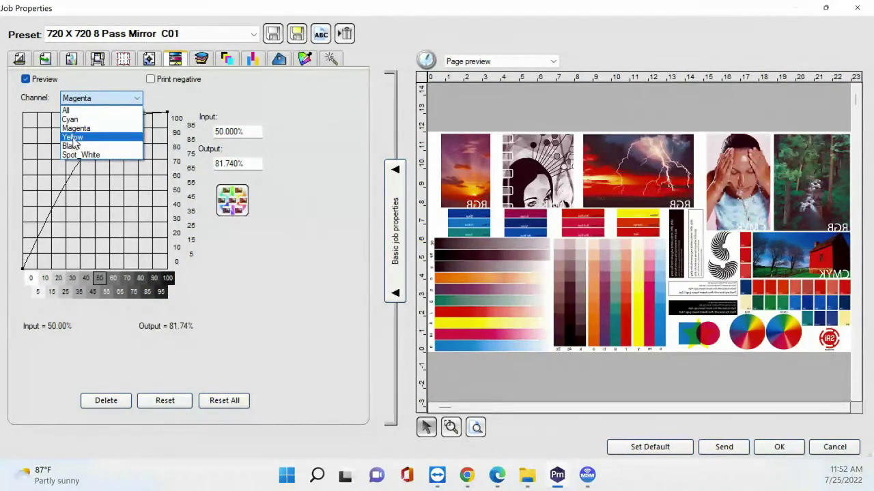
{"action": "left_click", "coordinate": [73, 137]}
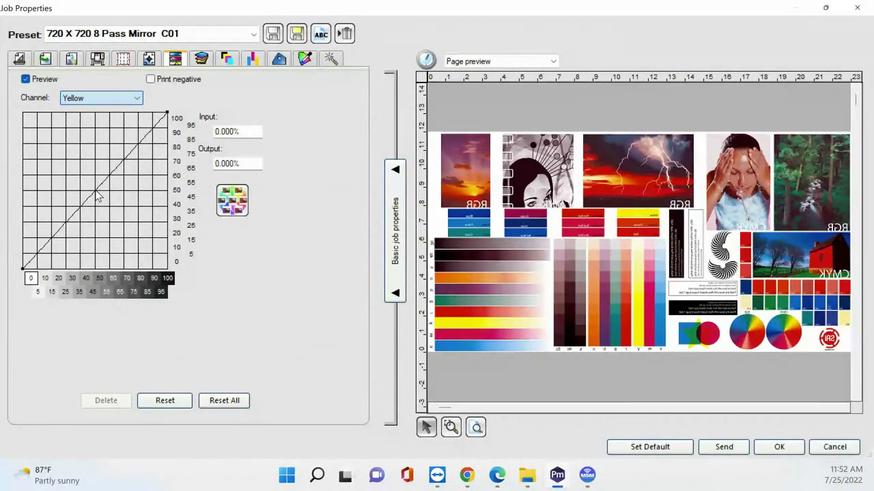
{"action": "left_click", "coordinate": [97, 190]}
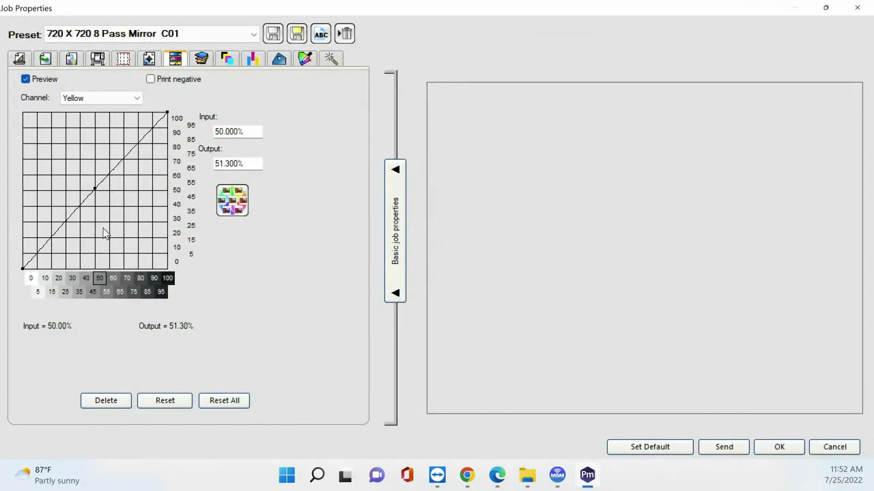
{"action": "left_click_drag", "start_coordinate": [95, 187], "coordinate": [94, 147]}
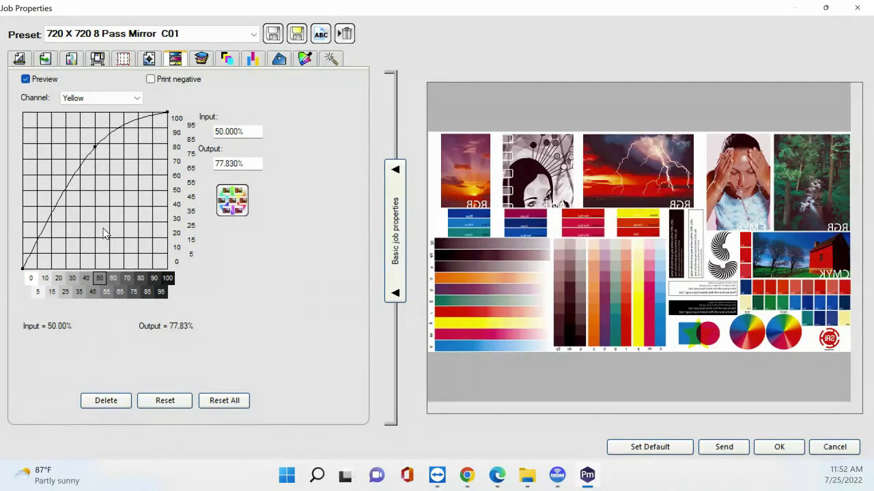
{"action": "key", "text": "super+w"}
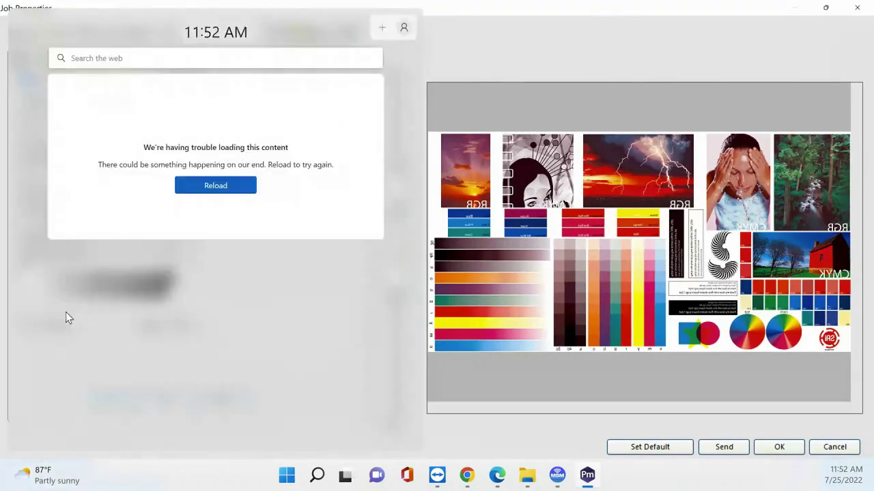
{"action": "left_click", "coordinate": [498, 39]}
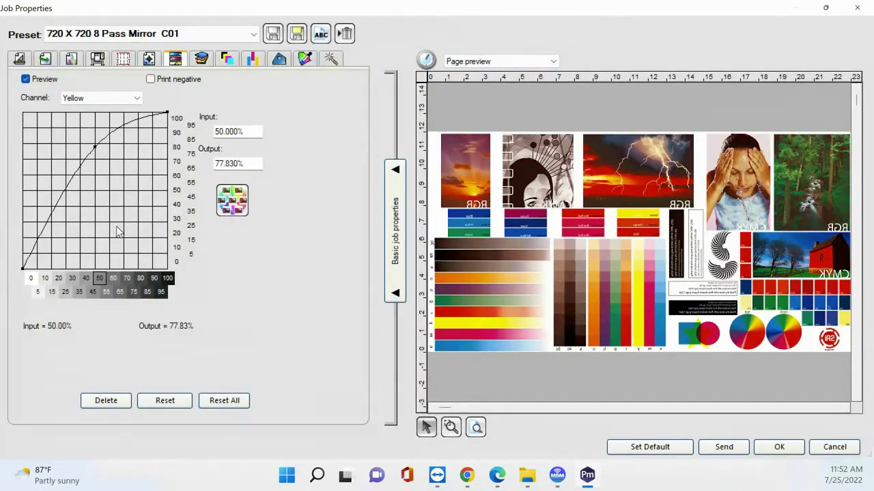
Step: Reset the color adjustment curves of all channels to their defaults
{"action": "left_click", "coordinate": [220, 401]}
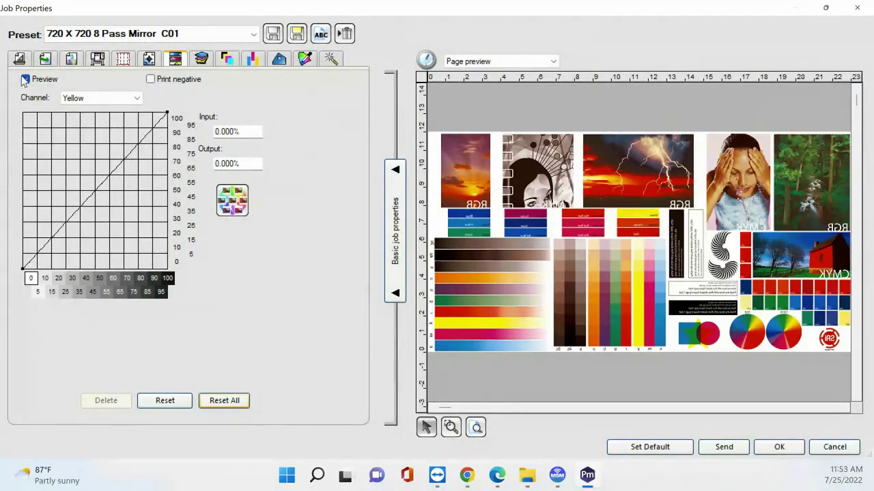
{"action": "left_click", "coordinate": [209, 403]}
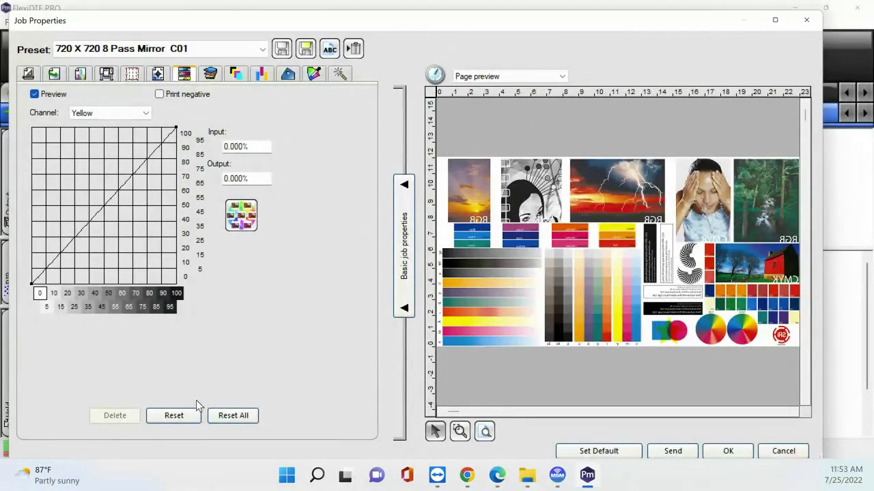
Step: Examine the job's separation settings, including the list of process and PANTONE channels and how each is printed
{"action": "left_click", "coordinate": [210, 75]}
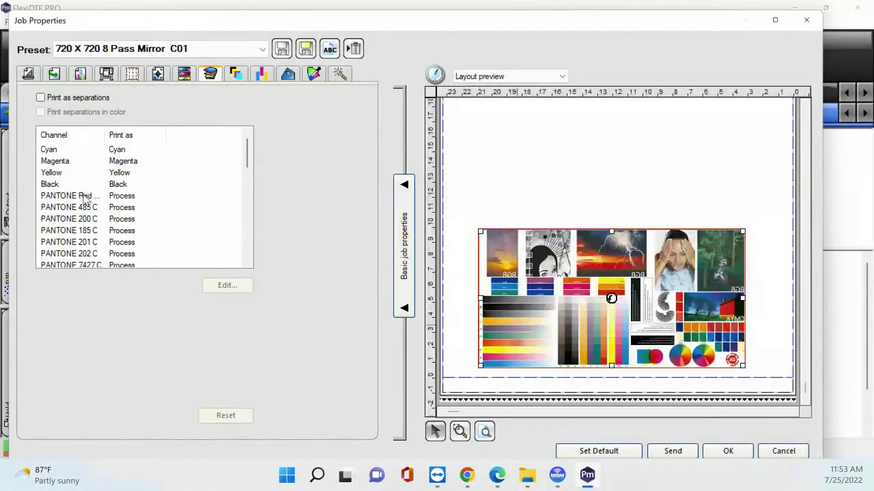
{"action": "scroll", "coordinate": [95, 206], "scroll_direction": "down", "scroll_amount": 4}
{"action": "scroll", "coordinate": [95, 207], "scroll_direction": "down", "scroll_amount": 3}
{"action": "scroll", "coordinate": [95, 188], "scroll_direction": "up", "scroll_amount": 7}
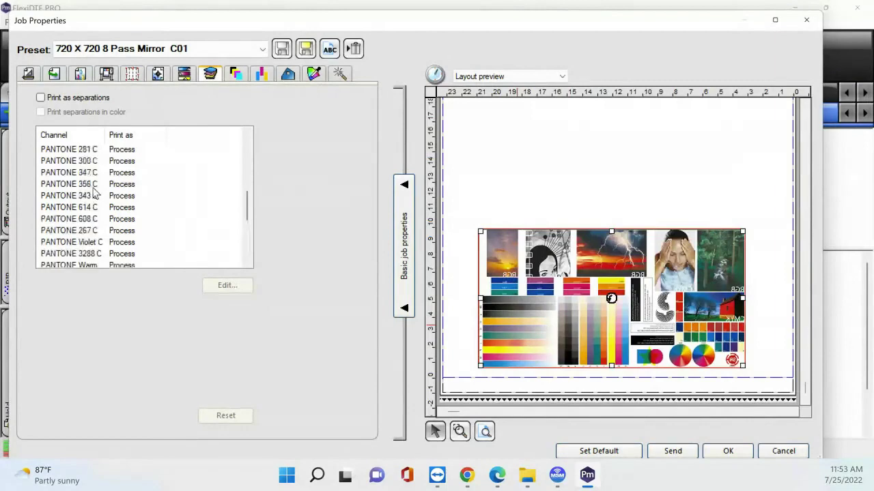
Step: Widen the Channel column of the separations list and preview only the Spot_White output channel
{"action": "left_click_drag", "start_coordinate": [107, 135], "coordinate": [156, 143]}
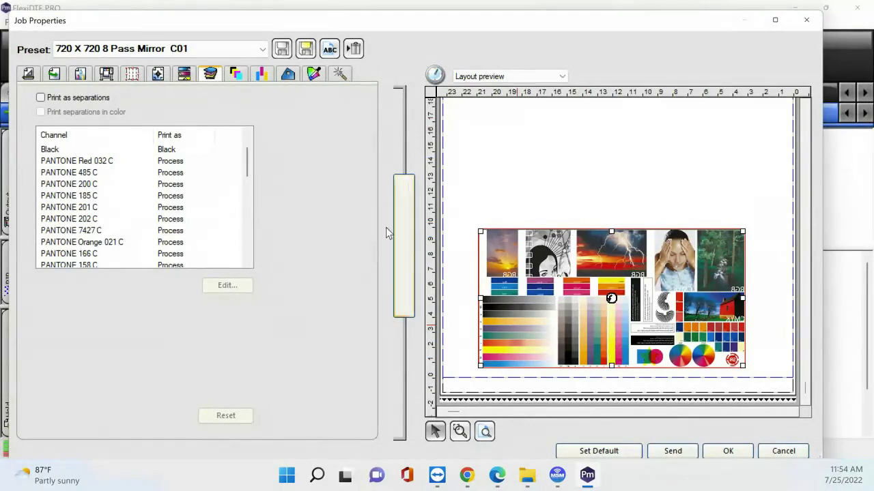
{"action": "left_click", "coordinate": [238, 74]}
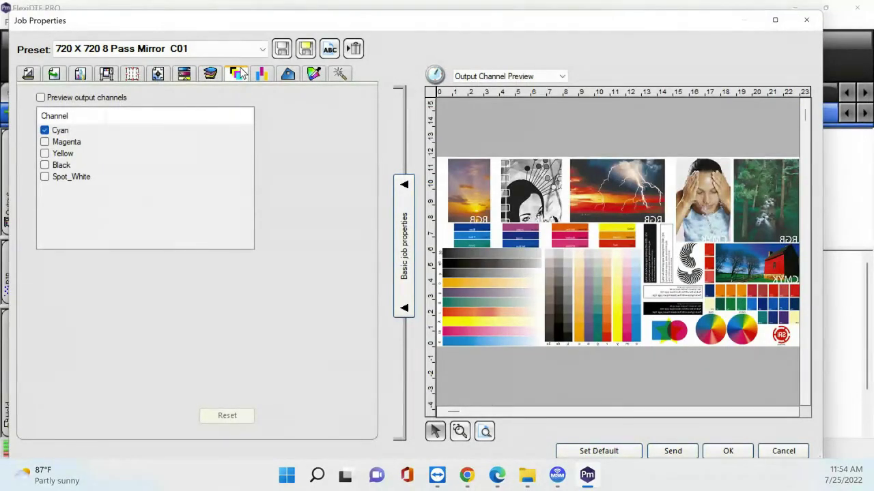
{"action": "left_click", "coordinate": [102, 98]}
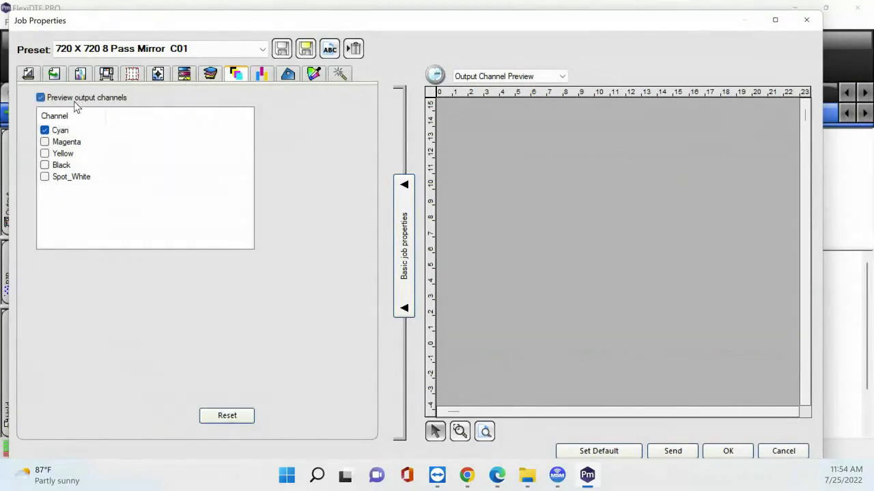
{"action": "left_click", "coordinate": [44, 131]}
{"action": "left_click", "coordinate": [44, 176]}
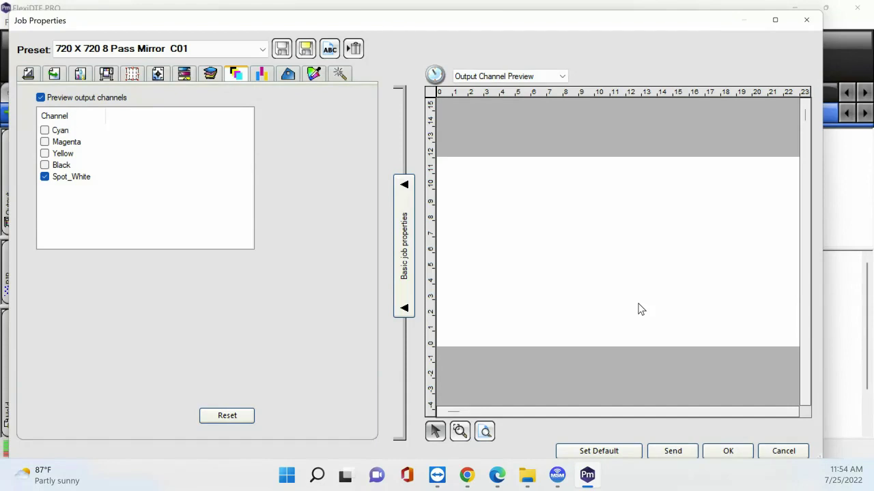
Step: Set the Spot_White channel's white option to Solid Under and view its output channel preview
{"action": "left_click", "coordinate": [341, 74]}
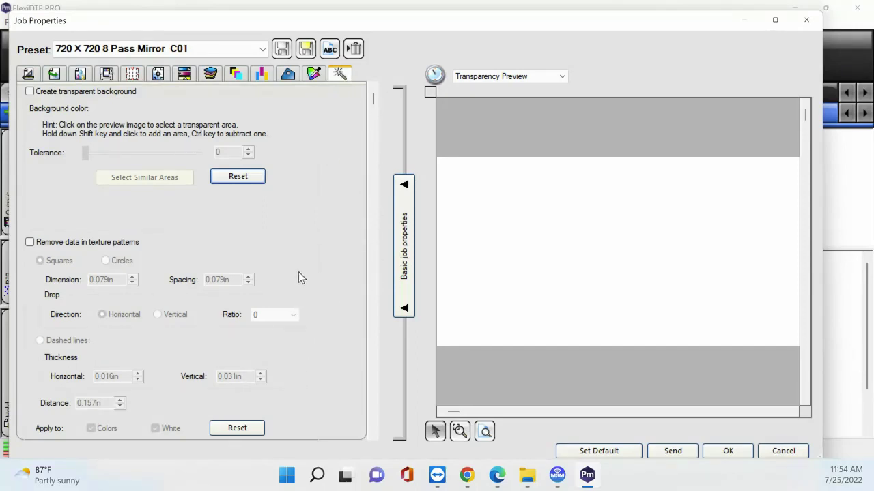
{"action": "scroll", "coordinate": [309, 280], "scroll_direction": "down", "scroll_amount": 3}
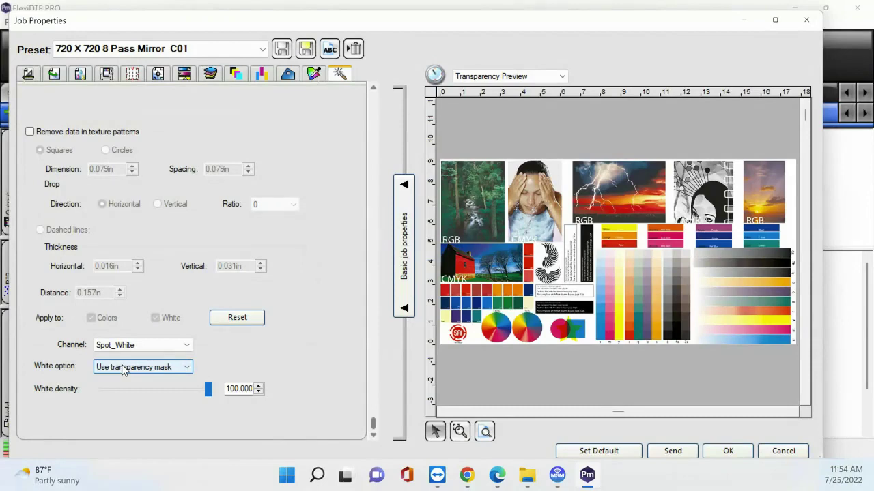
{"action": "left_click", "coordinate": [123, 369]}
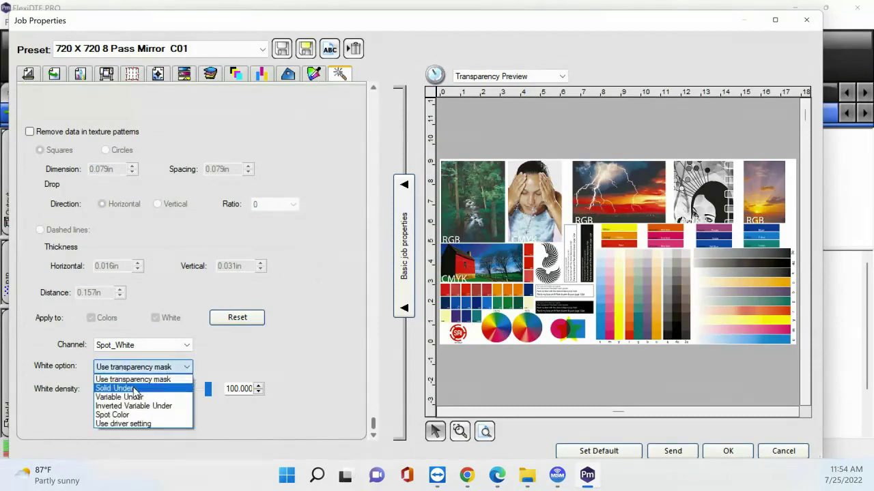
{"action": "left_click", "coordinate": [116, 388]}
{"action": "left_click", "coordinate": [236, 74]}
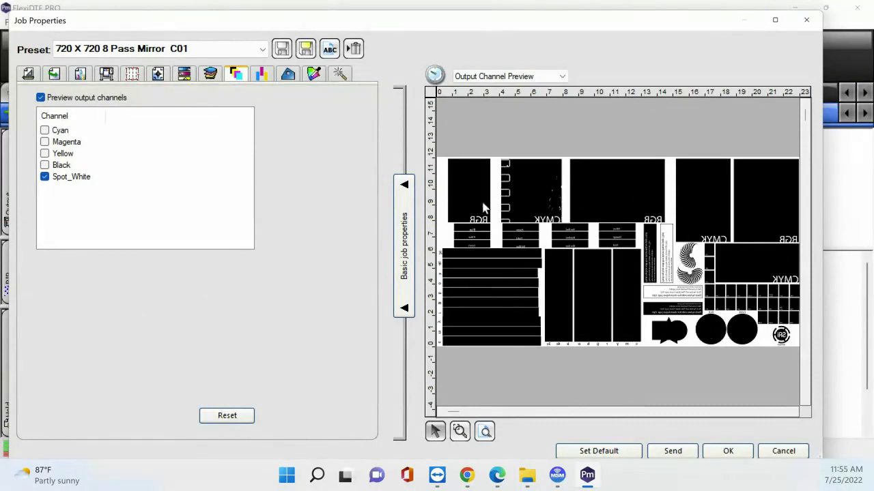
Step: Try a Spot_White density of 48 and restore it to 100
{"action": "left_click", "coordinate": [339, 74]}
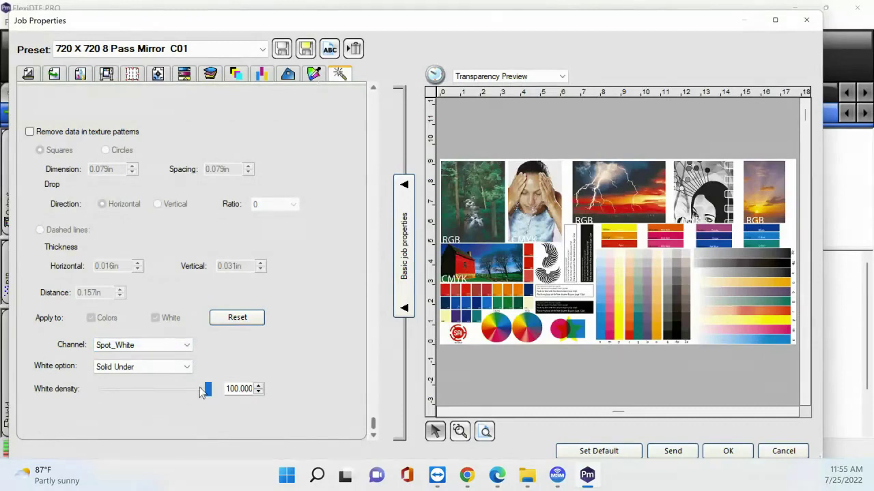
{"action": "left_click_drag", "start_coordinate": [208, 388], "coordinate": [157, 393]}
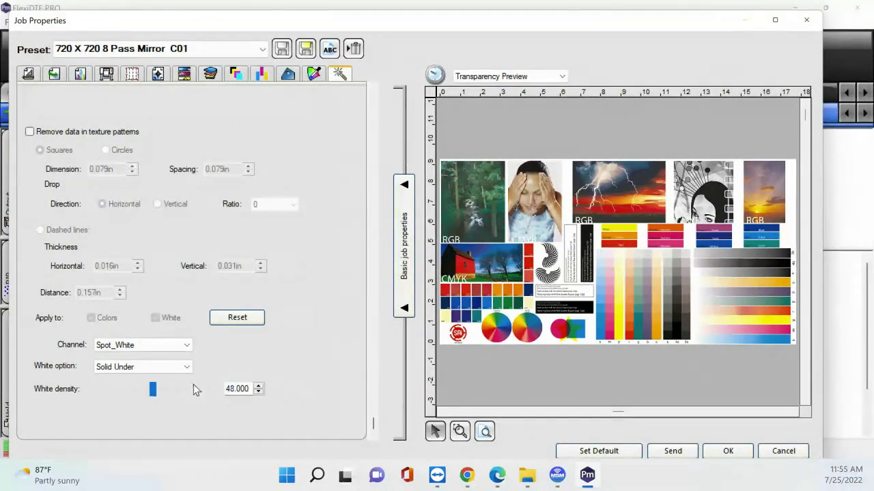
{"action": "left_click_drag", "start_coordinate": [153, 390], "coordinate": [208, 390]}
Step: View the color mapping and transparency settings, and close the job properties
{"action": "left_click", "coordinate": [314, 76]}
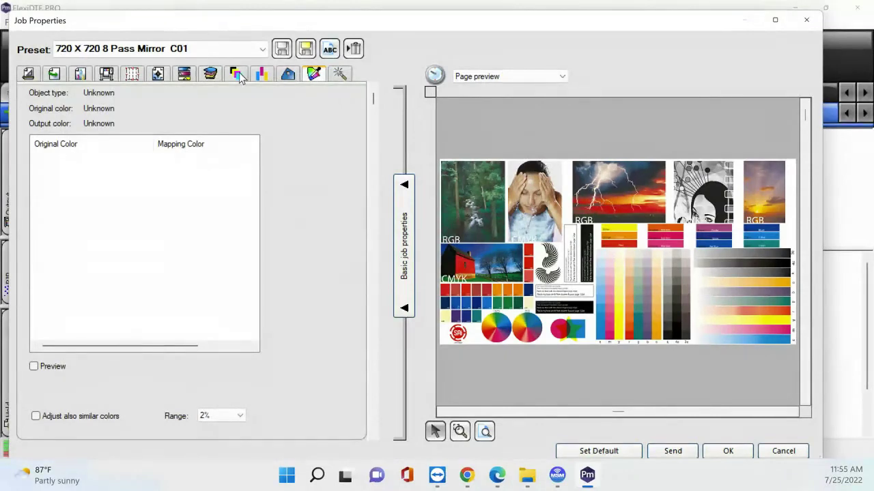
{"action": "left_click", "coordinate": [339, 77]}
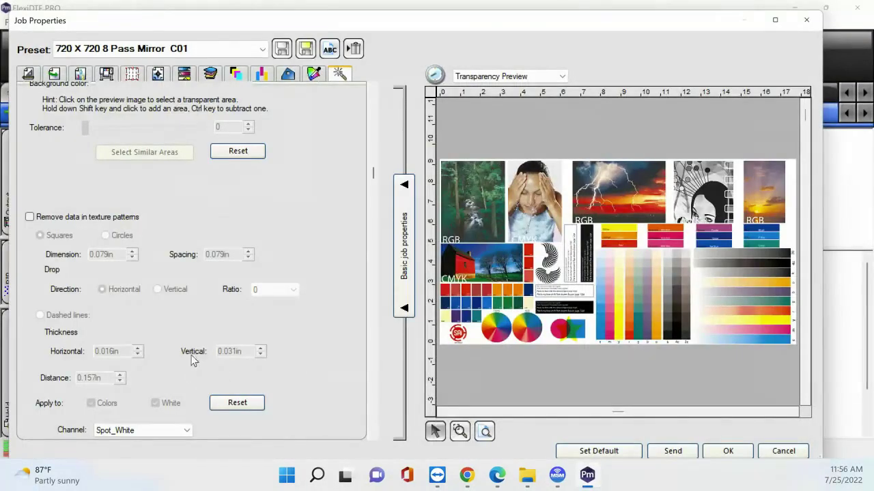
{"action": "left_click", "coordinate": [799, 21]}
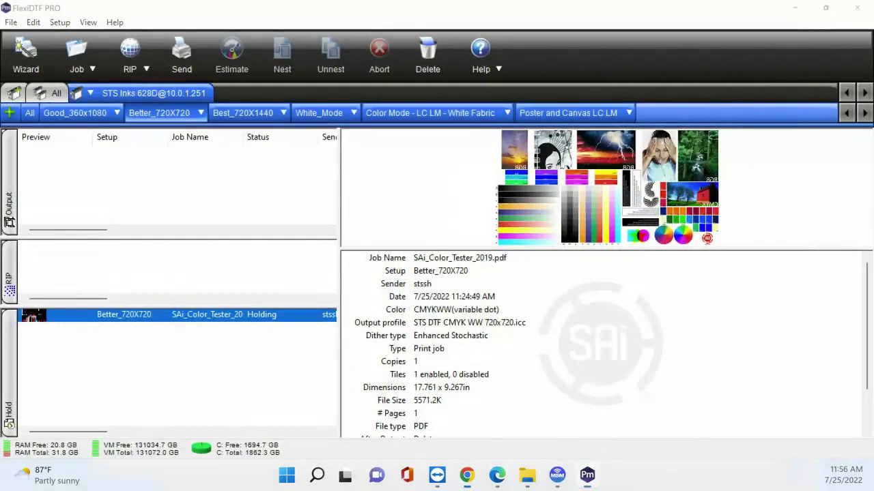
Step: Reopen the SAi_Color_Tester job's properties and set the Spot_White white option to Variable Under
{"action": "double_click", "coordinate": [94, 322]}
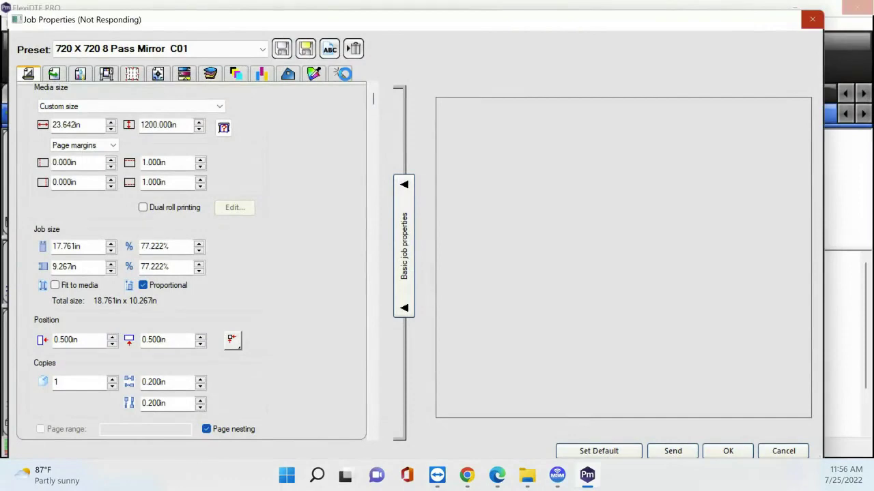
{"action": "scroll", "coordinate": [308, 247], "scroll_direction": "down", "scroll_amount": 3}
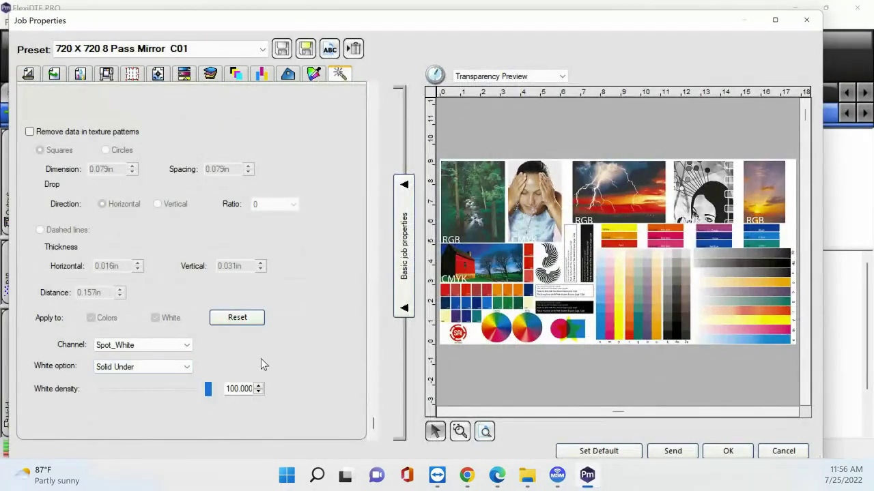
{"action": "scroll", "coordinate": [236, 205], "scroll_direction": "up", "scroll_amount": 3}
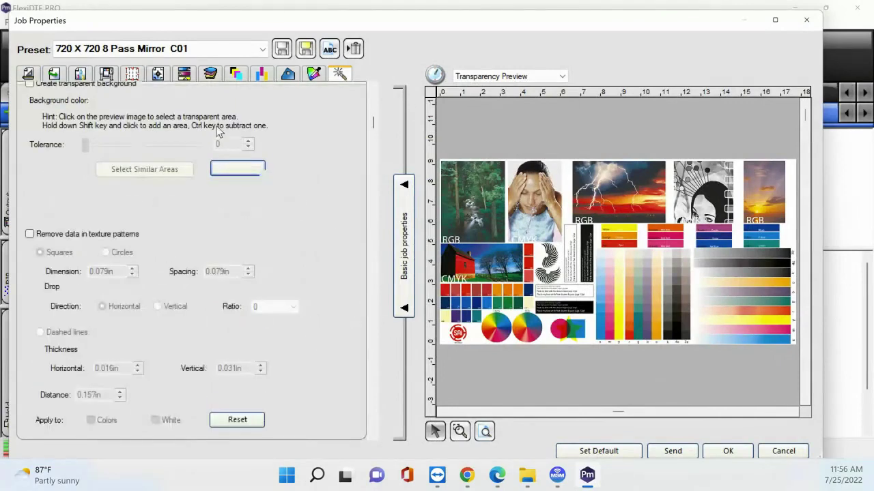
{"action": "scroll", "coordinate": [280, 246], "scroll_direction": "down", "scroll_amount": 3}
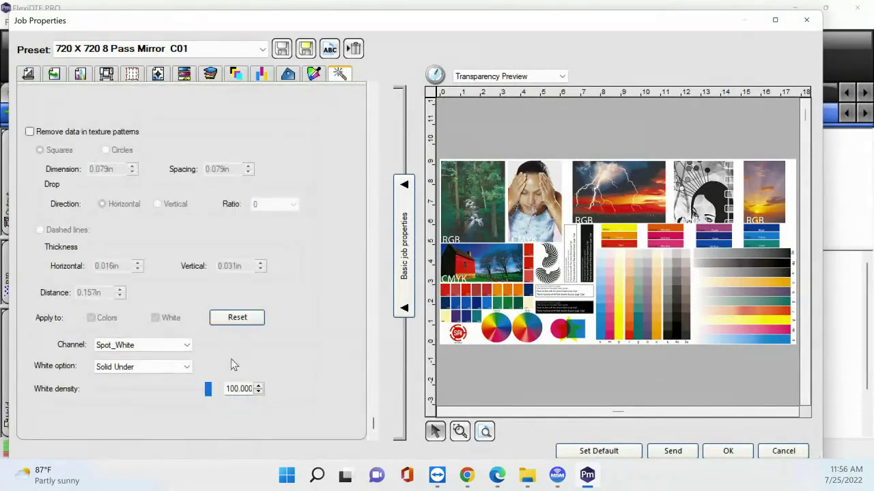
{"action": "left_click", "coordinate": [186, 369]}
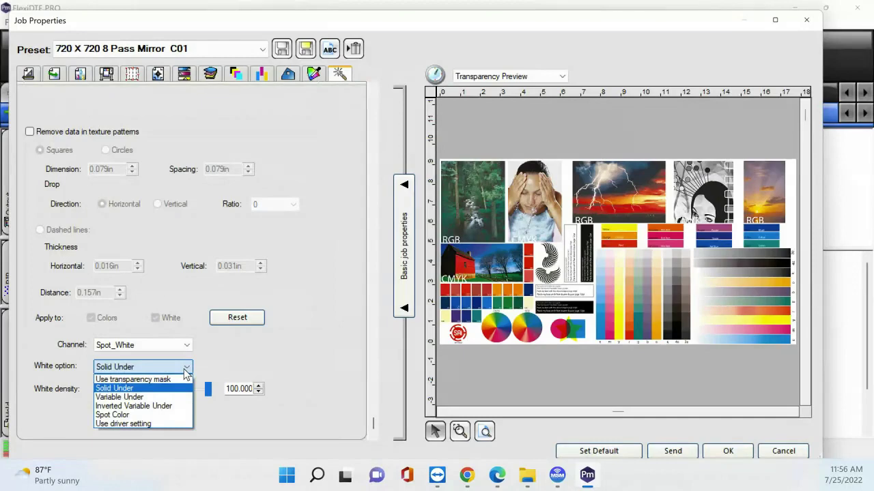
{"action": "left_click", "coordinate": [135, 398]}
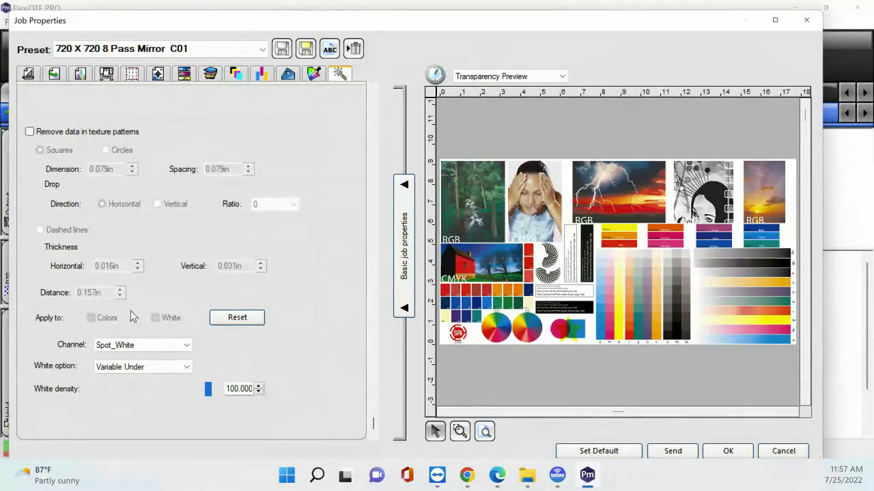
Step: Enable the output channel preview with only Spot_White shown to examine the Variable Under underbase
{"action": "left_click", "coordinate": [235, 75]}
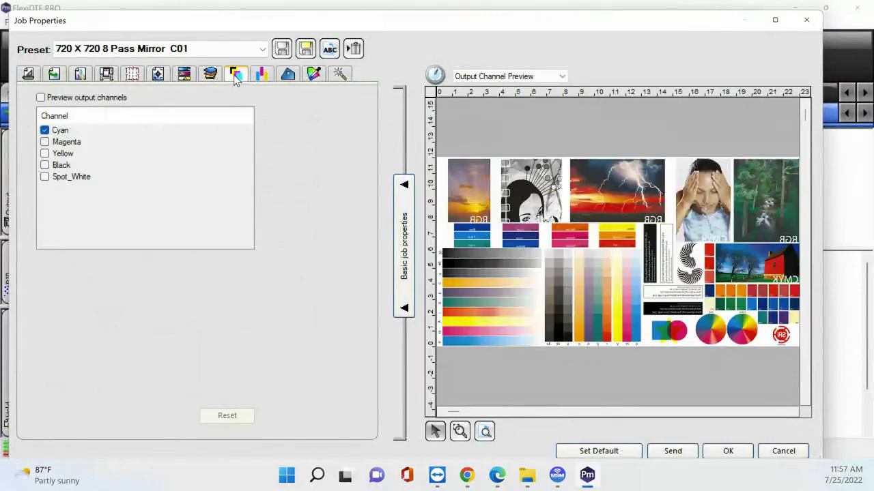
{"action": "left_click", "coordinate": [58, 98]}
{"action": "left_click", "coordinate": [46, 131]}
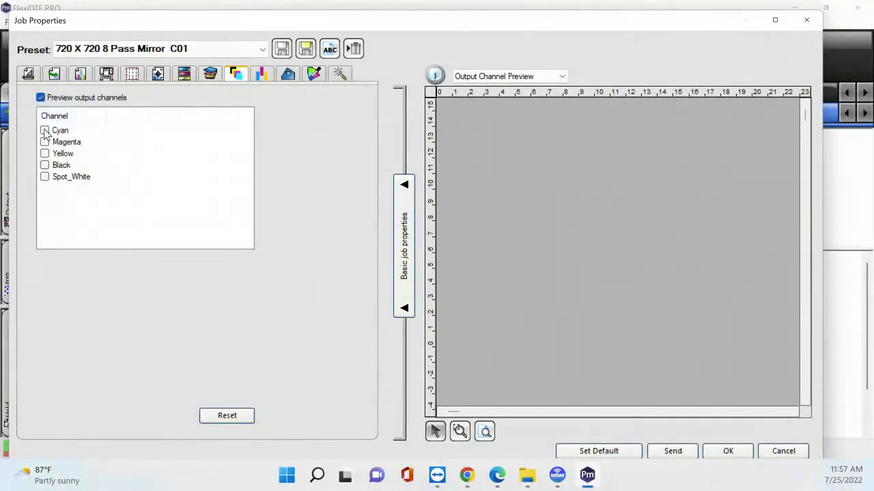
{"action": "left_click", "coordinate": [45, 177]}
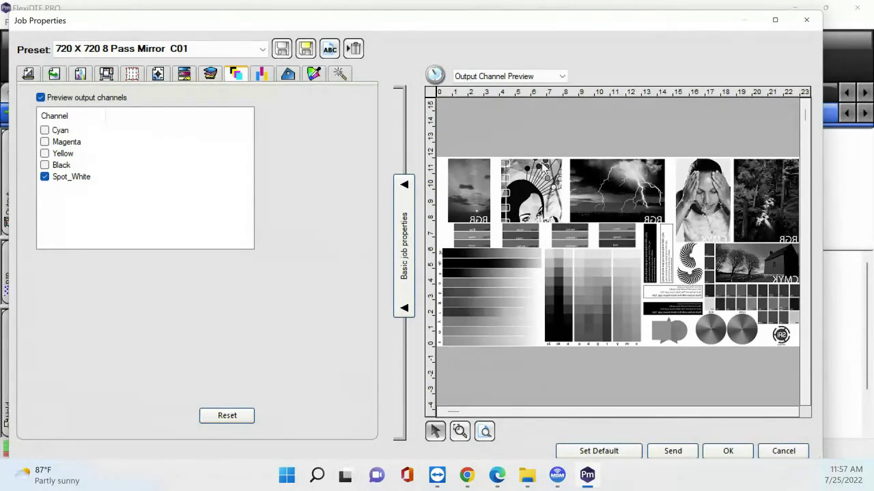
Step: Change the Spot_White white option to Inverted Variable Under and view its output channel preview
{"action": "left_click", "coordinate": [339, 74]}
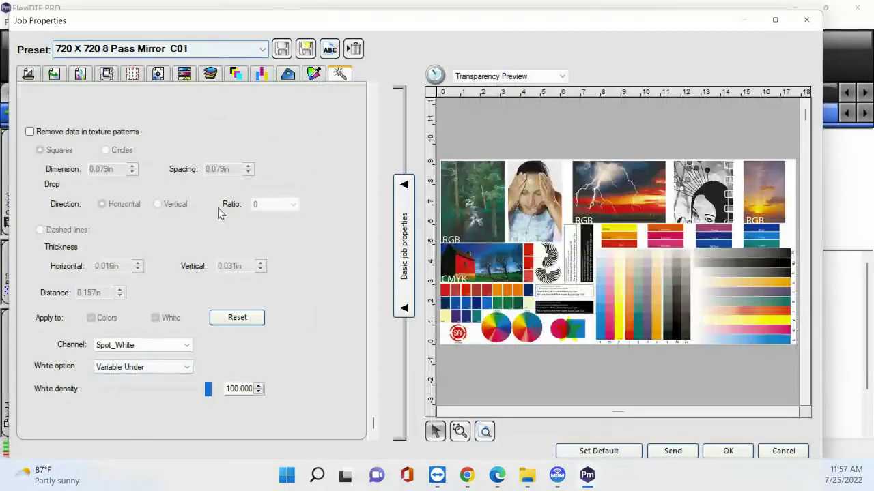
{"action": "left_click", "coordinate": [179, 367]}
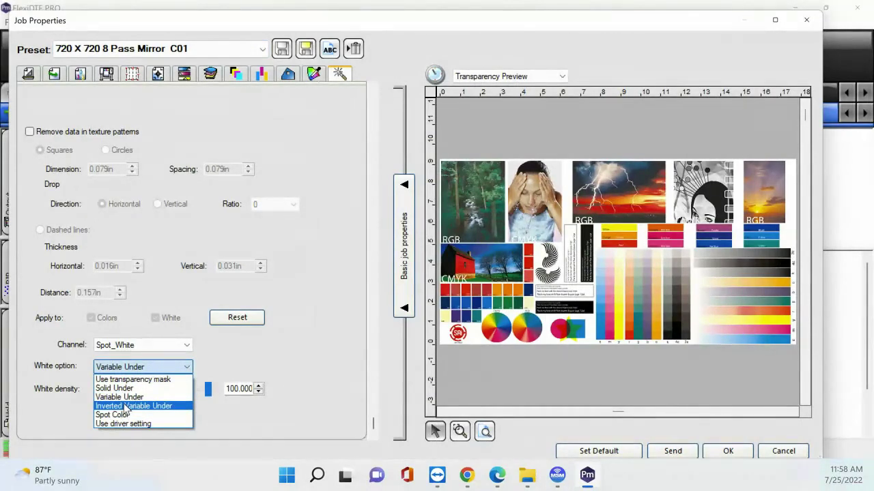
{"action": "left_click", "coordinate": [126, 407]}
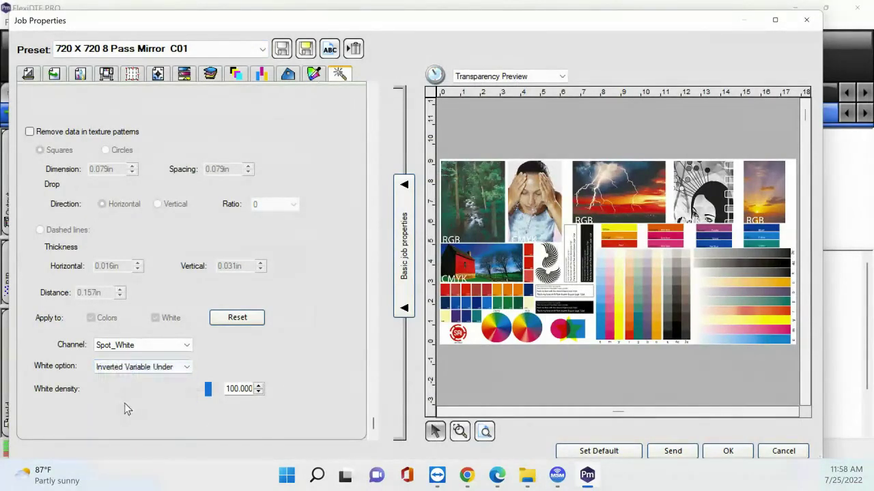
{"action": "left_click", "coordinate": [235, 73]}
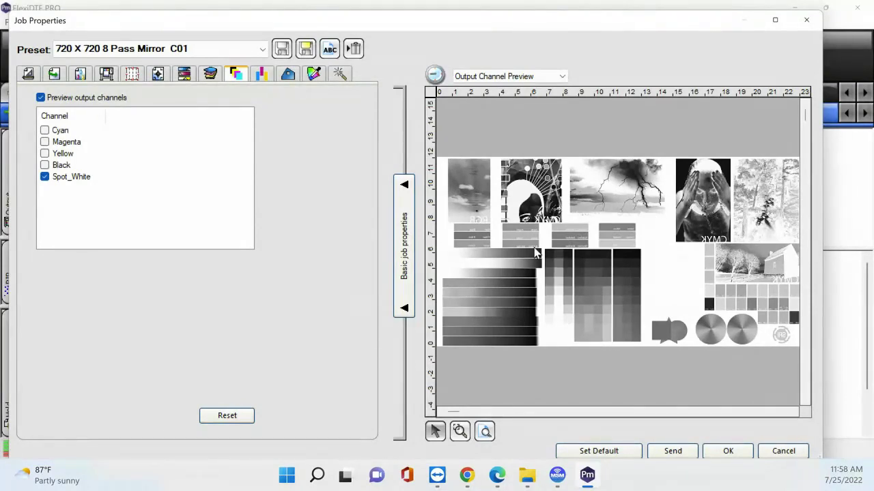
Step: Close the color tester's job properties and the "photo to print" and "webinar" folder windows
{"action": "left_click", "coordinate": [343, 75]}
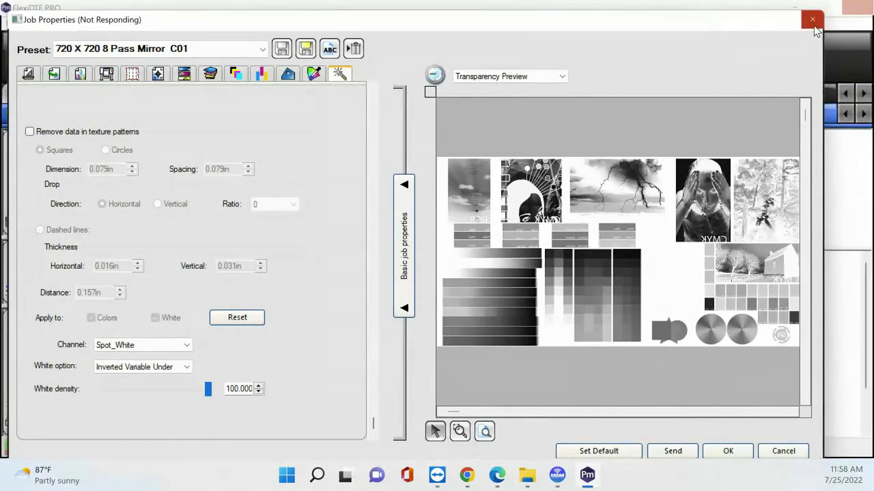
{"action": "left_click", "coordinate": [813, 25]}
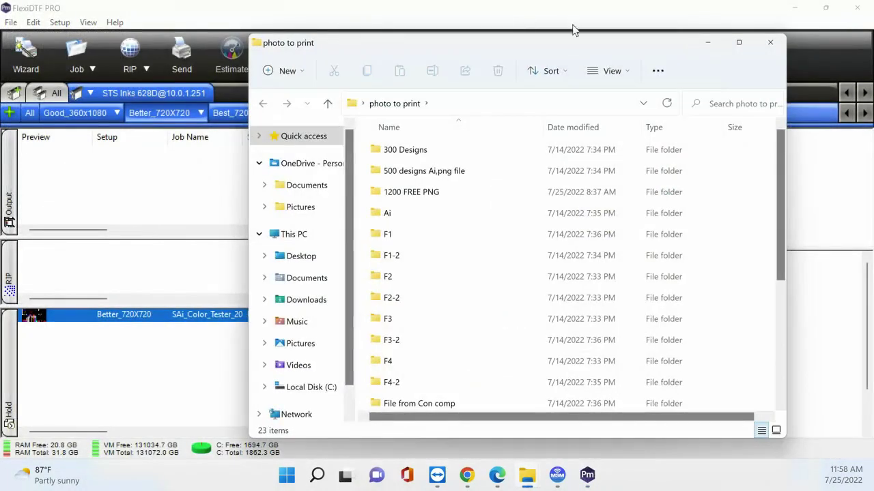
{"action": "left_click", "coordinate": [770, 42]}
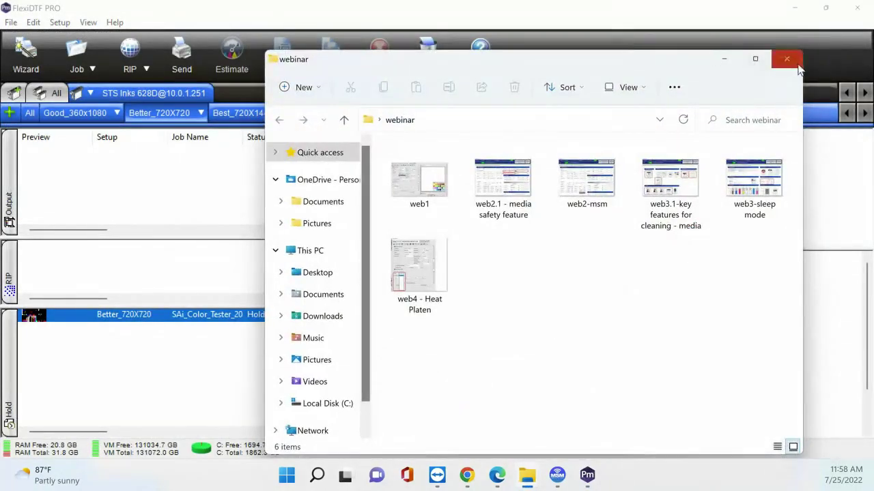
{"action": "left_click", "coordinate": [786, 60]}
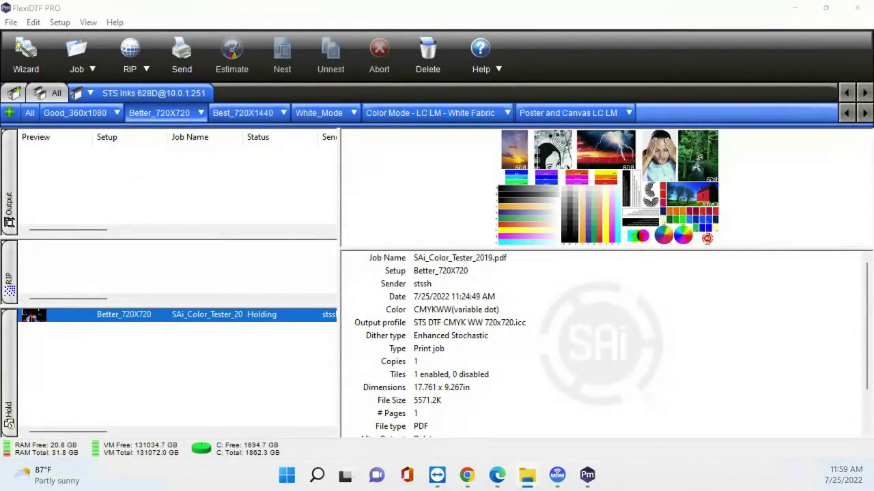
Step: Add Under Color Star.png to the hold queue and open its job properties
{"action": "left_click_drag", "start_coordinate": [310, 284], "coordinate": [163, 357]}
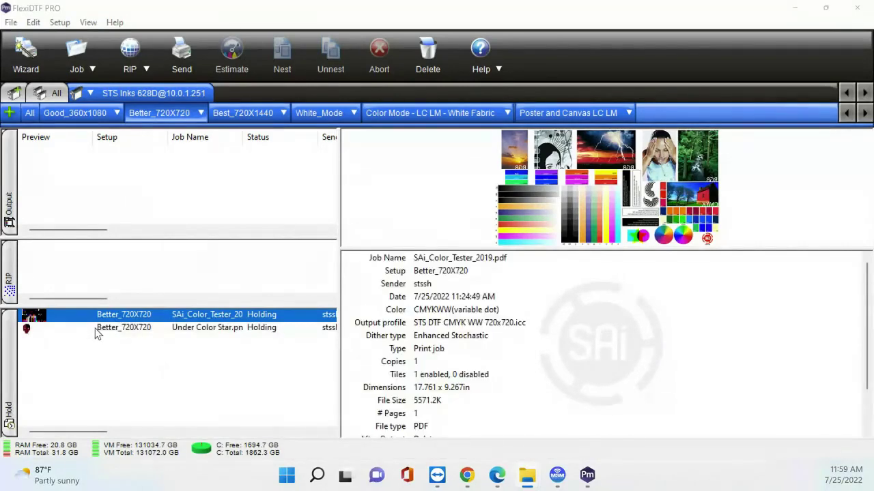
{"action": "left_click", "coordinate": [100, 331]}
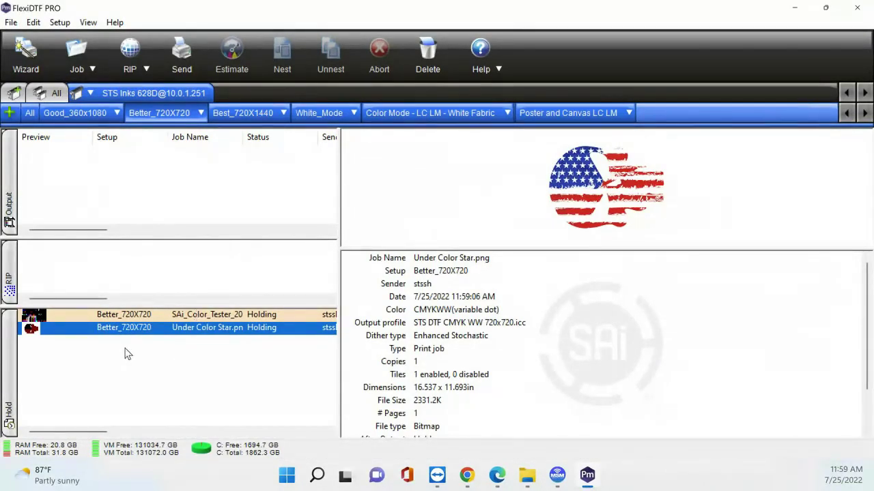
{"action": "double_click", "coordinate": [151, 333]}
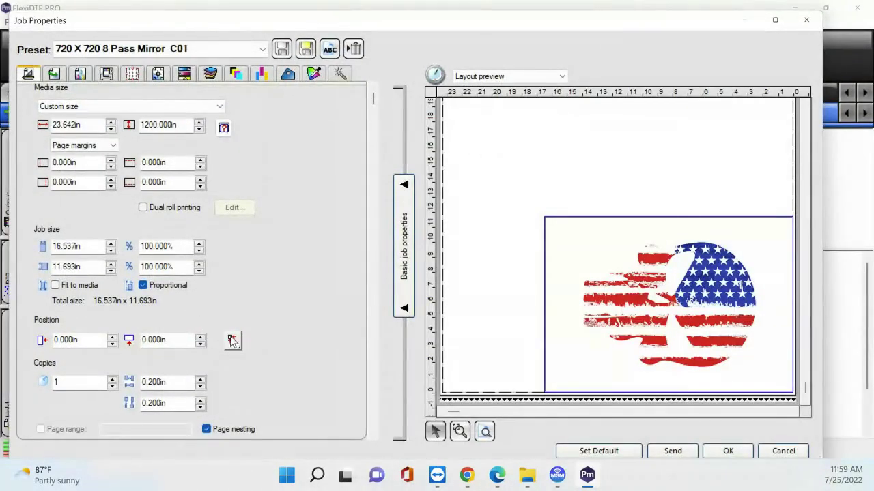
Step: Rotate the Under Color Star job to upright portrait orientation, 11.693 in wide by 16.537 in high
{"action": "scroll", "coordinate": [227, 268], "scroll_direction": "down", "scroll_amount": 3}
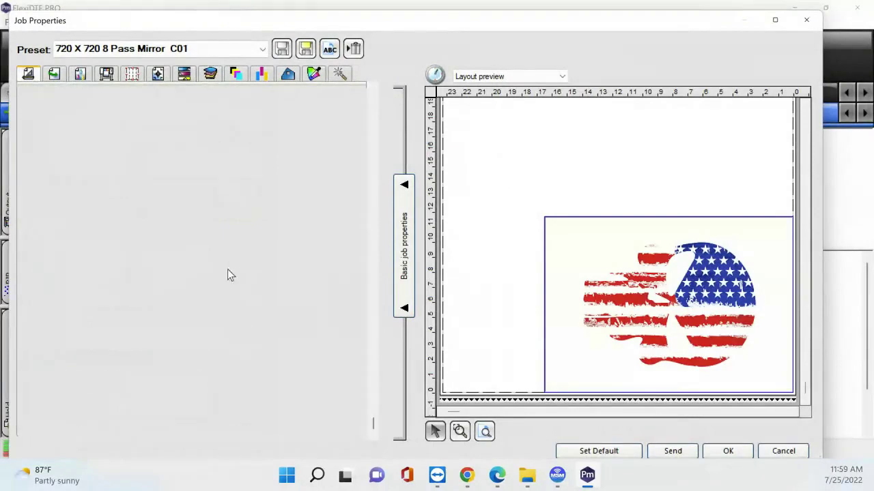
{"action": "mouse_move", "coordinate": [251, 369]}
{"action": "left_click", "coordinate": [250, 390]}
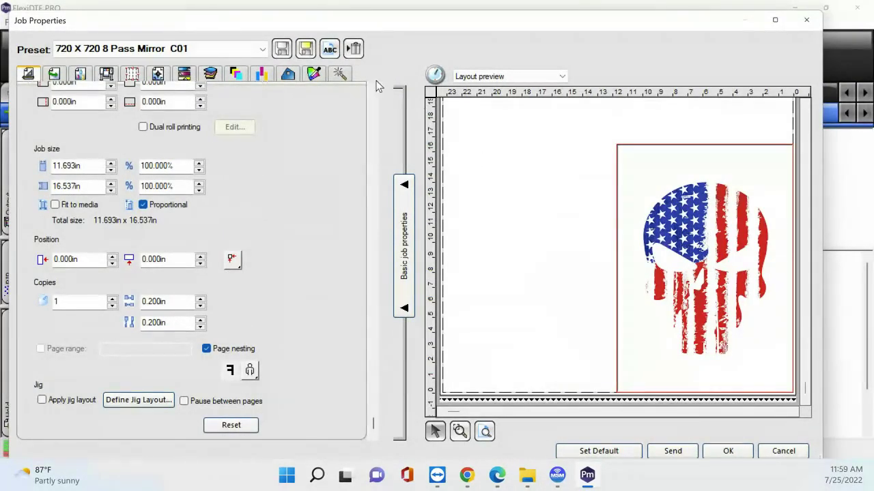
Step: Turn on output channel preview for the Under Color Star job and show the Spot_White channel instead of Cyan
{"action": "left_click", "coordinate": [341, 77]}
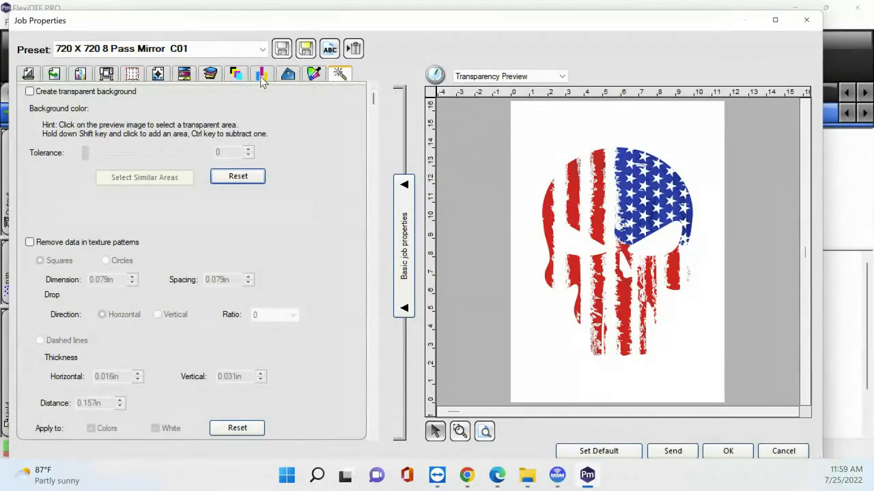
{"action": "left_click", "coordinate": [239, 80]}
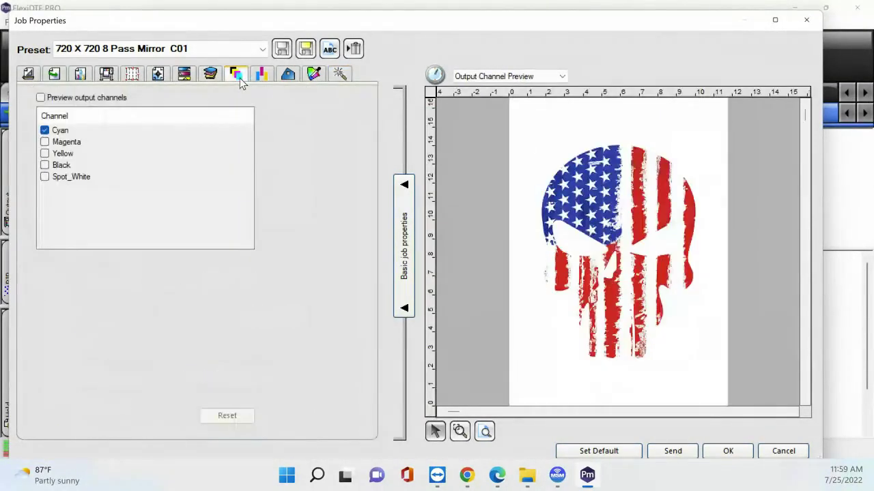
{"action": "left_click", "coordinate": [46, 100]}
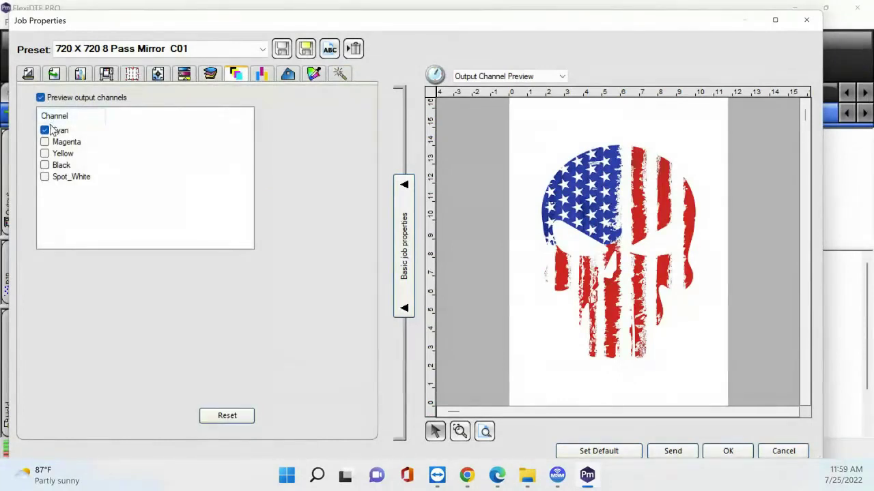
{"action": "left_click", "coordinate": [45, 177]}
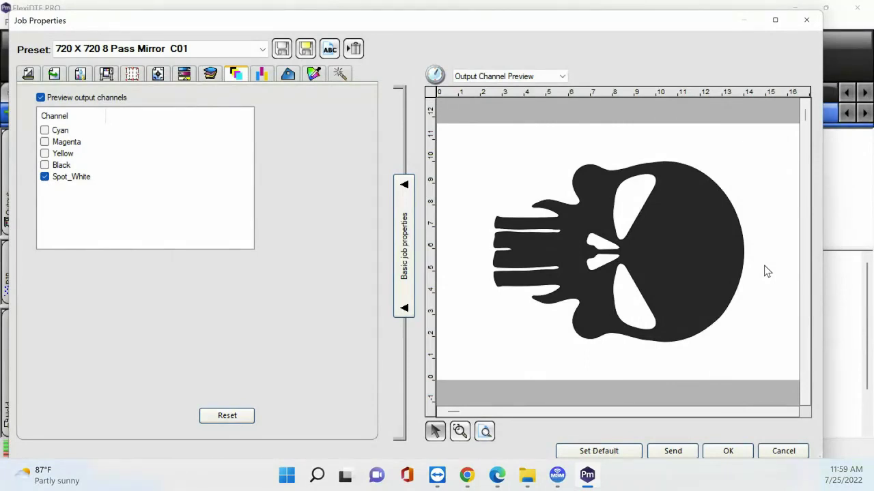
Step: Review the job's Spot_White transparency settings and return to its output channel preview
{"action": "left_click", "coordinate": [339, 74]}
{"action": "scroll", "coordinate": [275, 293], "scroll_direction": "down", "scroll_amount": 5}
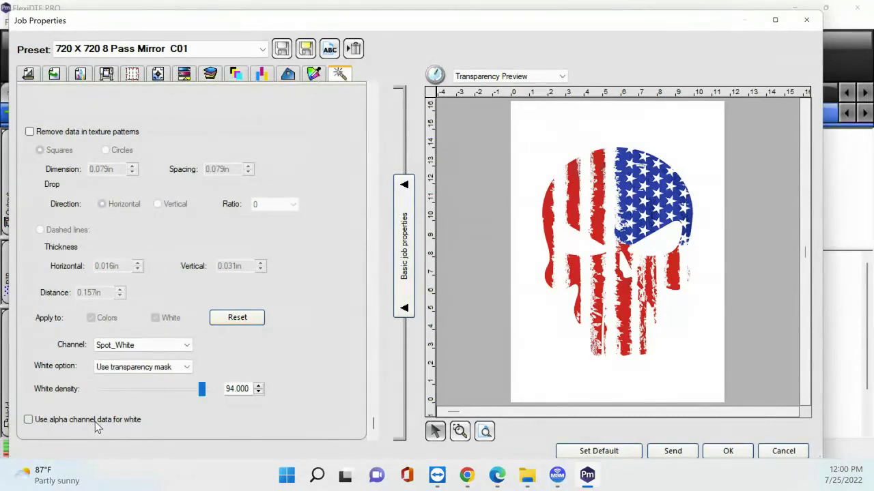
{"action": "left_click", "coordinate": [237, 75]}
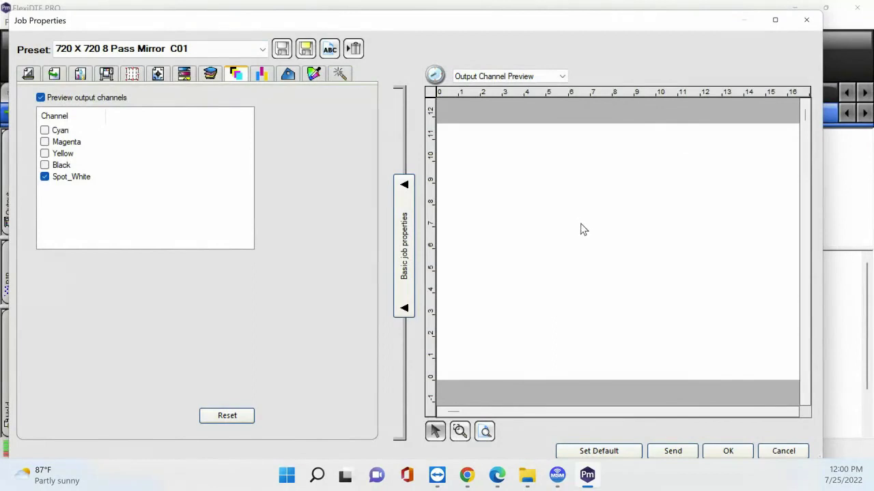
Step: Enable alpha channel data for white, set the Spot_White white option to Solid Under, and apply the job properties
{"action": "left_click", "coordinate": [340, 74]}
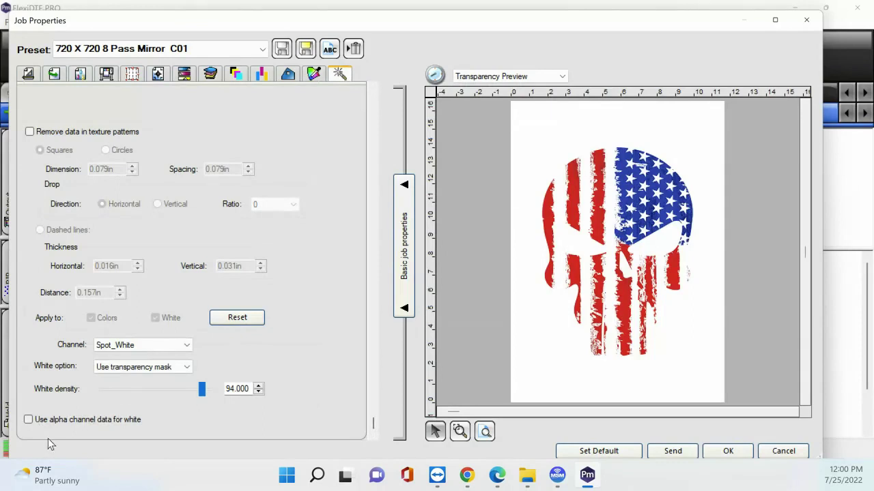
{"action": "left_click", "coordinate": [28, 420]}
{"action": "left_click", "coordinate": [186, 368]}
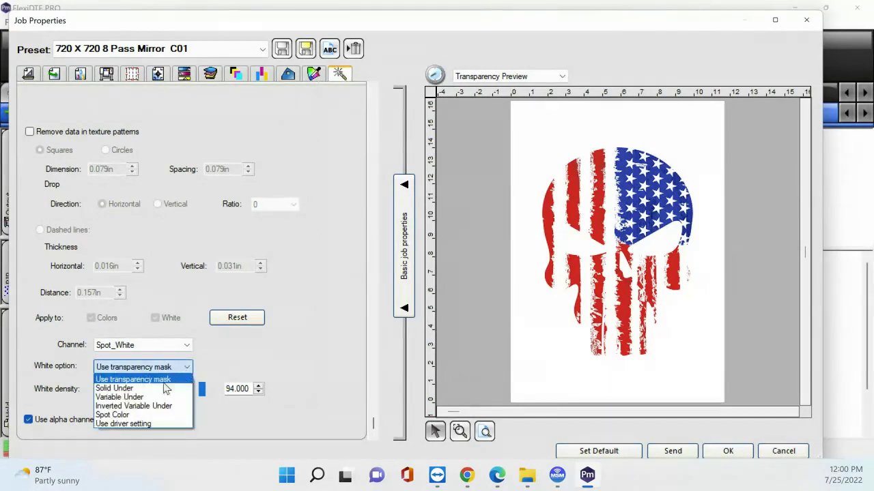
{"action": "left_click", "coordinate": [151, 390]}
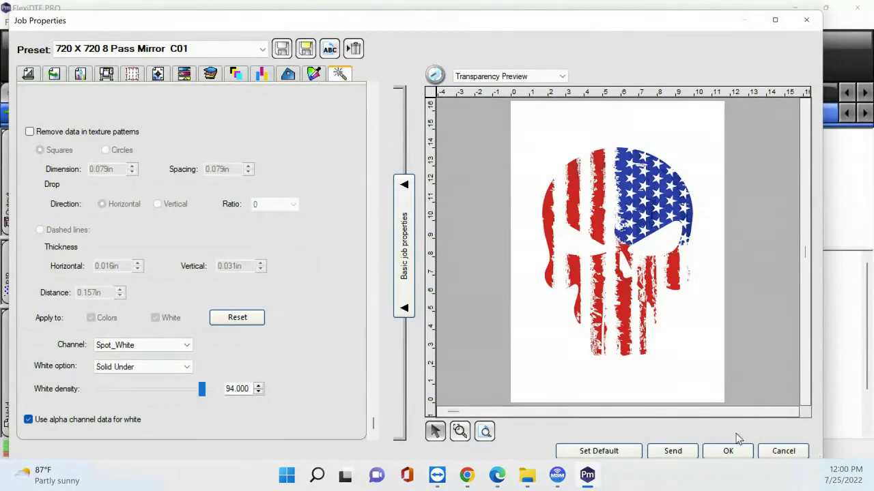
{"action": "left_click", "coordinate": [729, 453]}
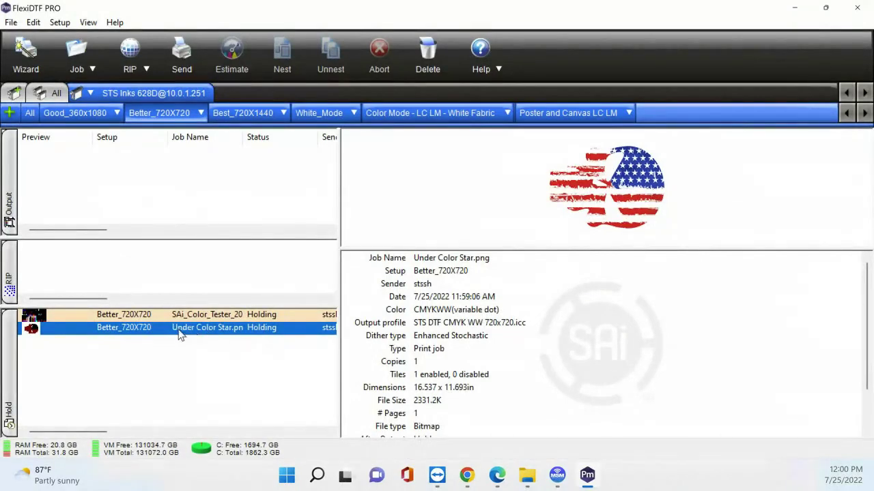
Step: Examine the Under Color Star job's details, including its setup, color mode, output profile and resolution
{"action": "scroll", "coordinate": [456, 334], "scroll_direction": "down", "scroll_amount": 2}
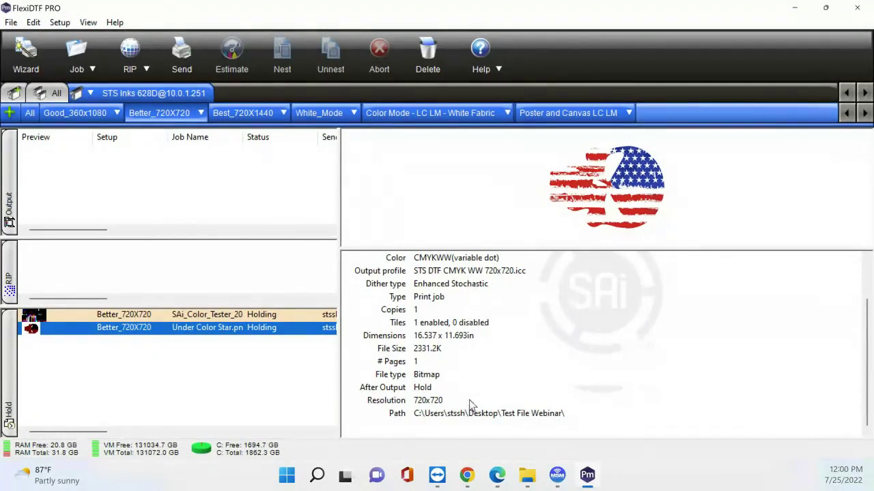
{"action": "scroll", "coordinate": [565, 423], "scroll_direction": "up", "scroll_amount": 1}
{"action": "scroll", "coordinate": [539, 402], "scroll_direction": "down", "scroll_amount": 1}
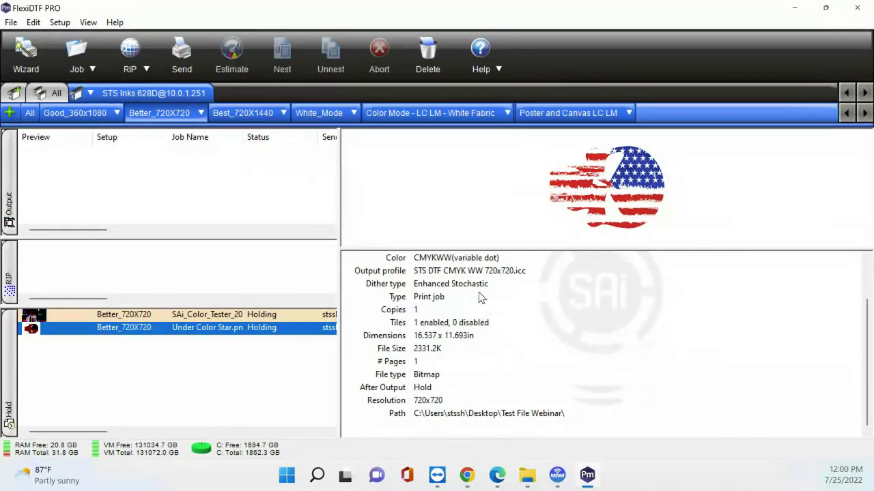
{"action": "scroll", "coordinate": [468, 355], "scroll_direction": "up", "scroll_amount": 1}
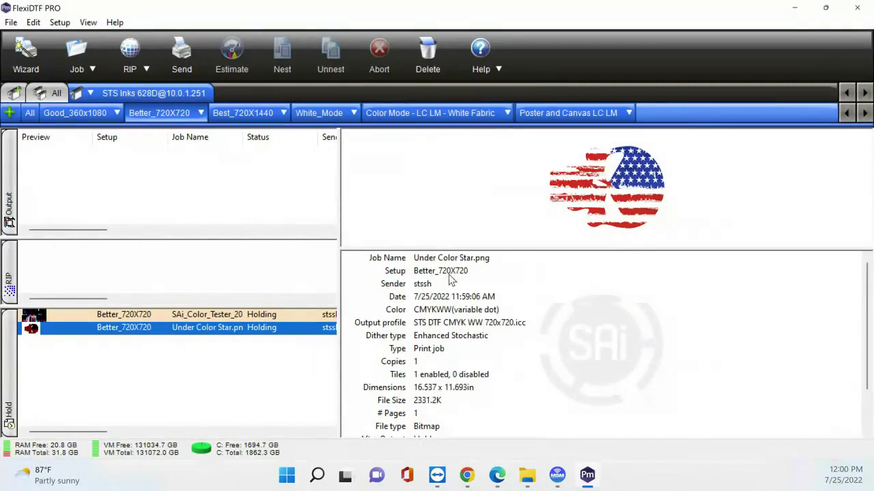
Step: Reopen the Under Color Star job's properties, check its white settings, and preview only the Spot_White output channel
{"action": "double_click", "coordinate": [208, 329]}
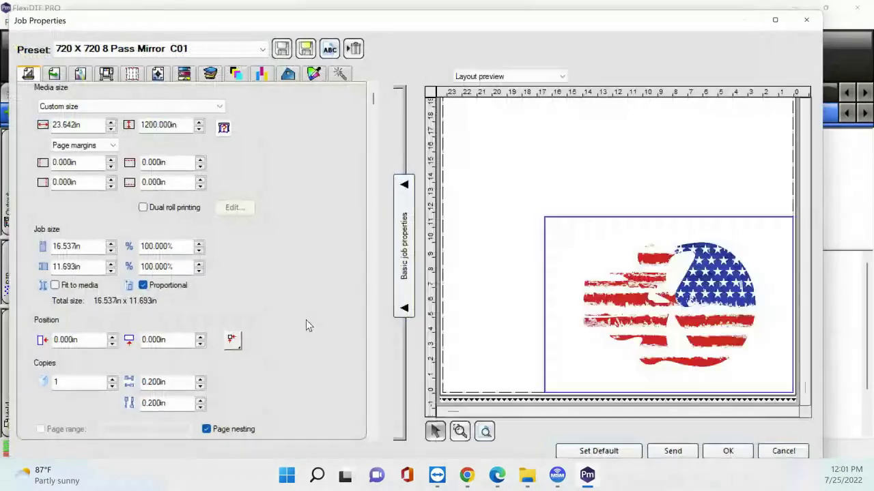
{"action": "left_click", "coordinate": [339, 73]}
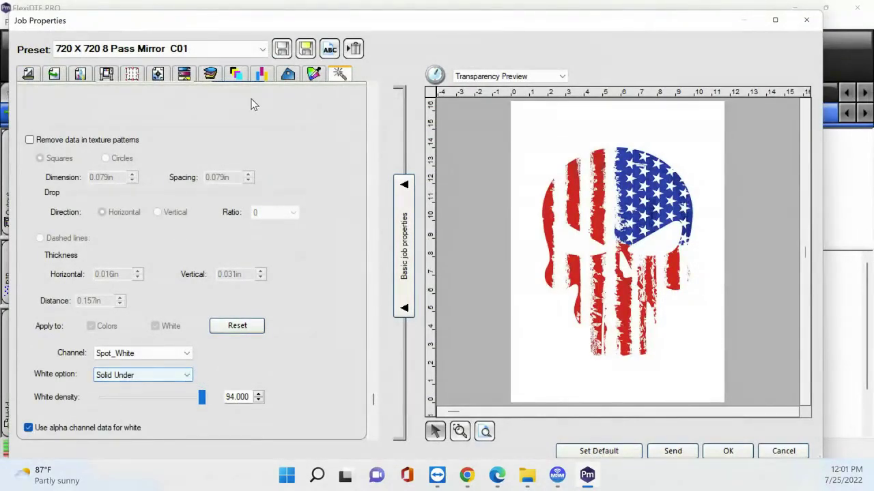
{"action": "left_click", "coordinate": [261, 49]}
{"action": "left_click", "coordinate": [261, 49]}
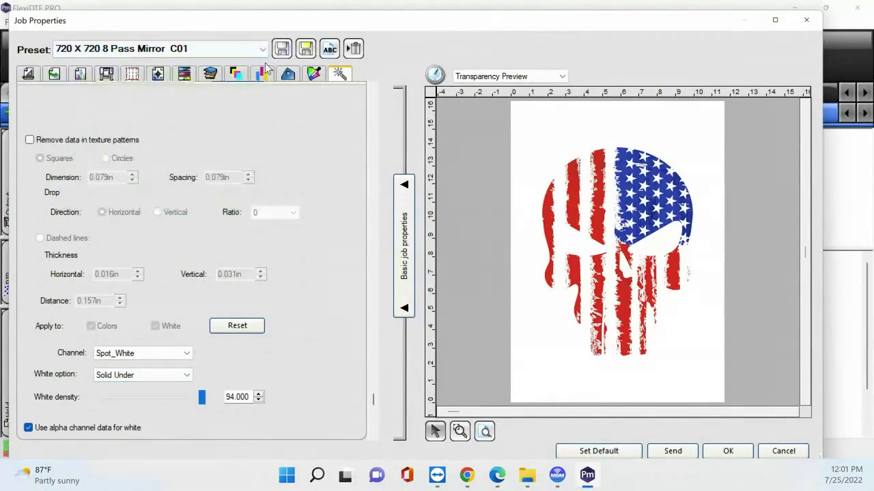
{"action": "left_click", "coordinate": [236, 74]}
{"action": "left_click", "coordinate": [52, 99]}
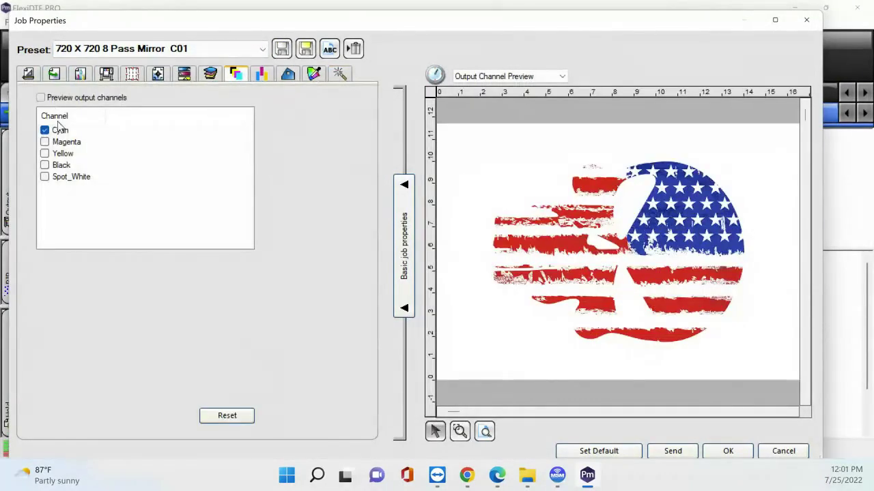
{"action": "left_click", "coordinate": [44, 177]}
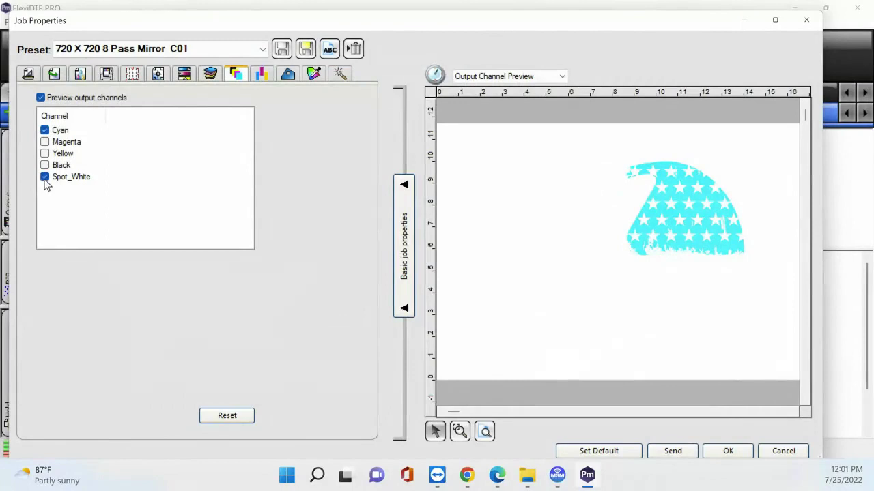
{"action": "left_click", "coordinate": [54, 135]}
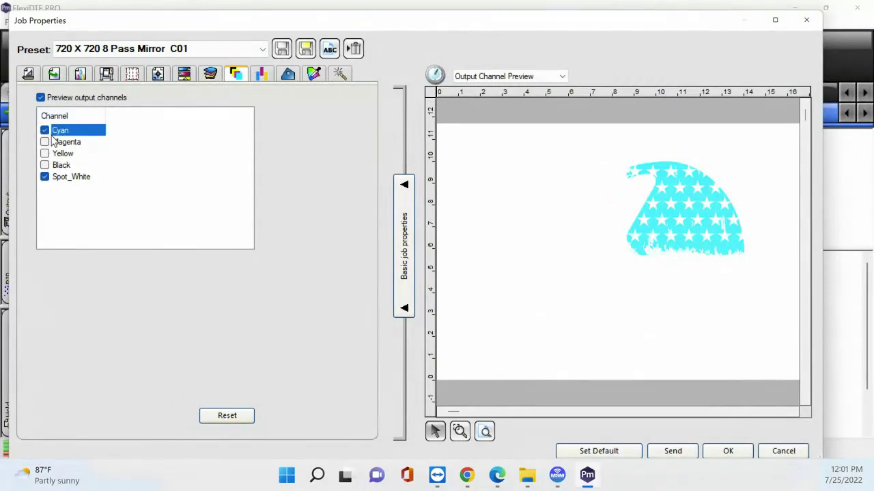
{"action": "left_click", "coordinate": [45, 131]}
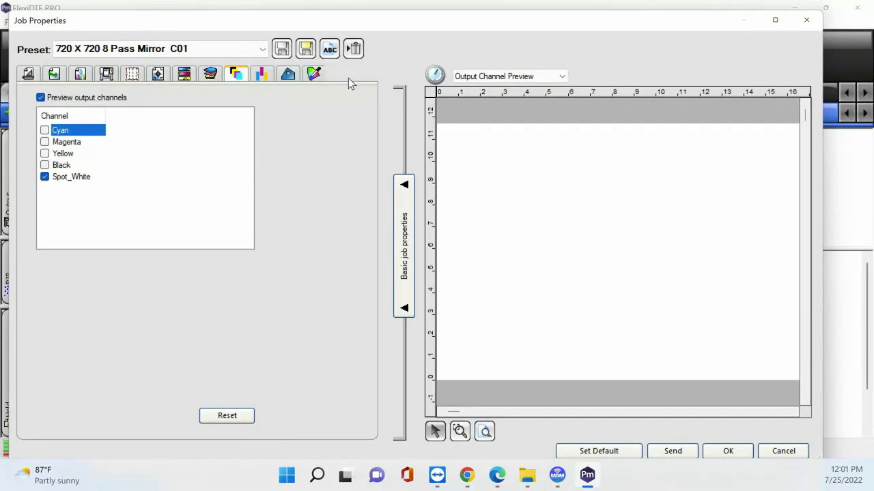
Step: Recheck the white settings against the Output Channel Preview and close the job properties without applying
{"action": "left_click", "coordinate": [342, 75]}
{"action": "scroll", "coordinate": [220, 292], "scroll_direction": "down", "scroll_amount": 1}
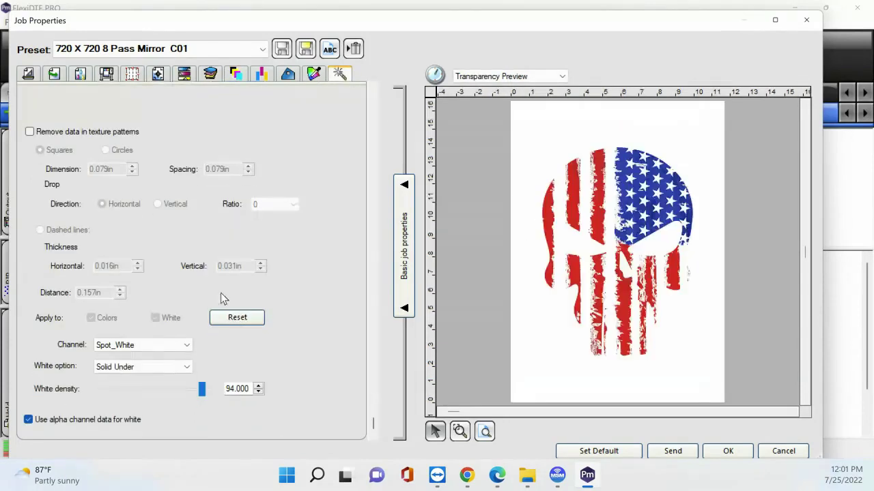
{"action": "left_click", "coordinate": [236, 73]}
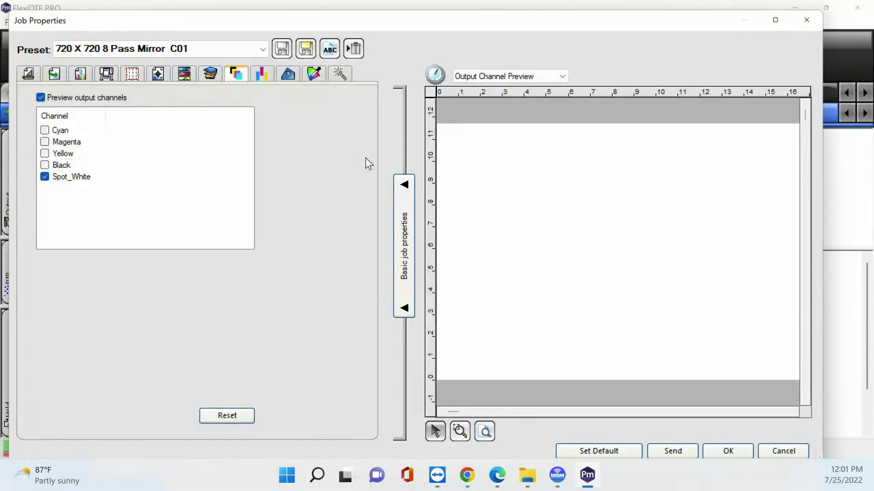
{"action": "left_click", "coordinate": [565, 80]}
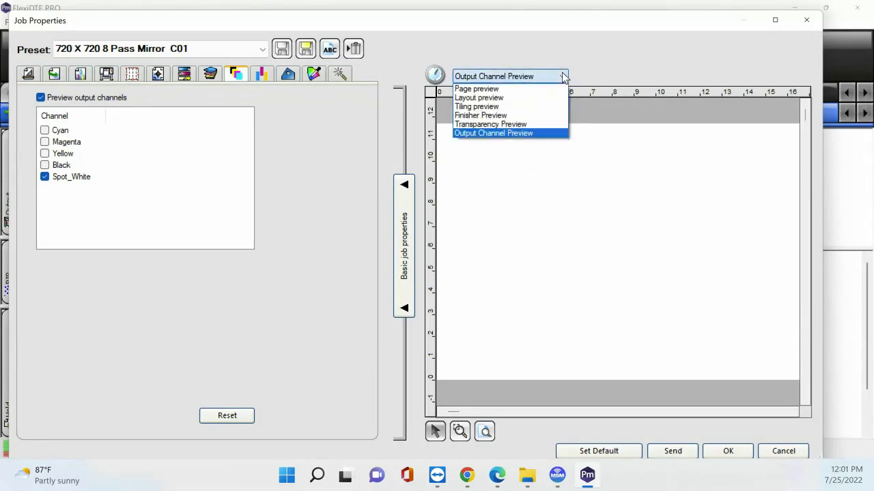
{"action": "left_click", "coordinate": [508, 132]}
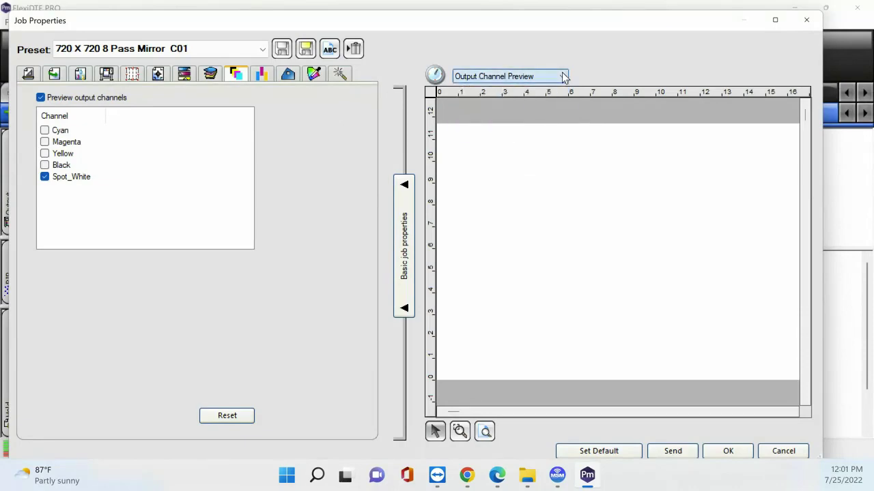
{"action": "left_click", "coordinate": [806, 19]}
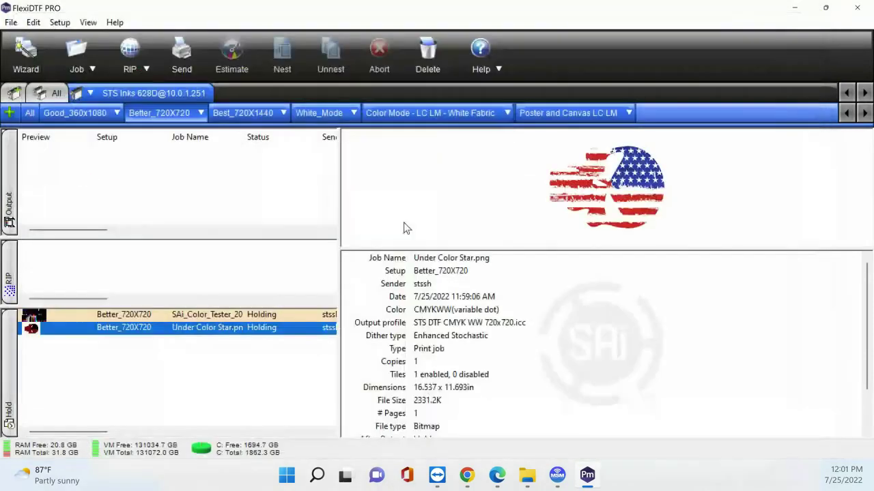
Step: Reopen the Under Color Star job, set its Spot_White white option to Use transparency mask, and enable alpha channel data for white
{"action": "double_click", "coordinate": [298, 335]}
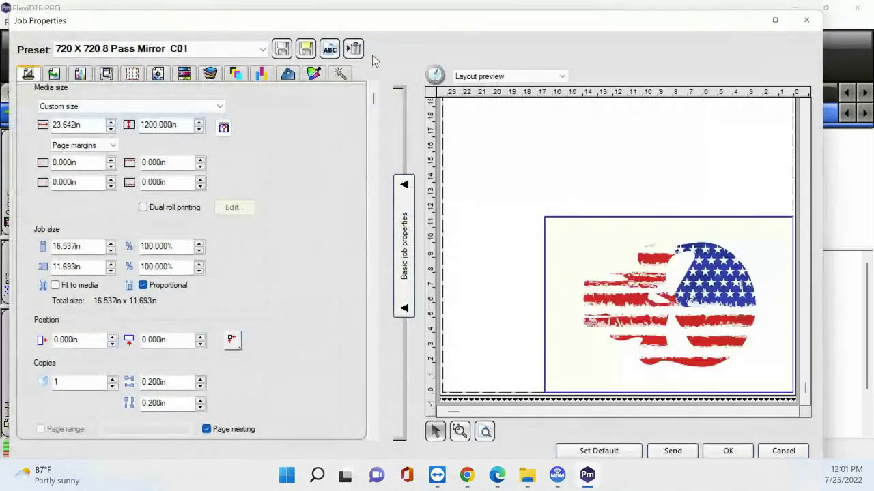
{"action": "left_click", "coordinate": [338, 73]}
{"action": "scroll", "coordinate": [268, 280], "scroll_direction": "down", "scroll_amount": 3}
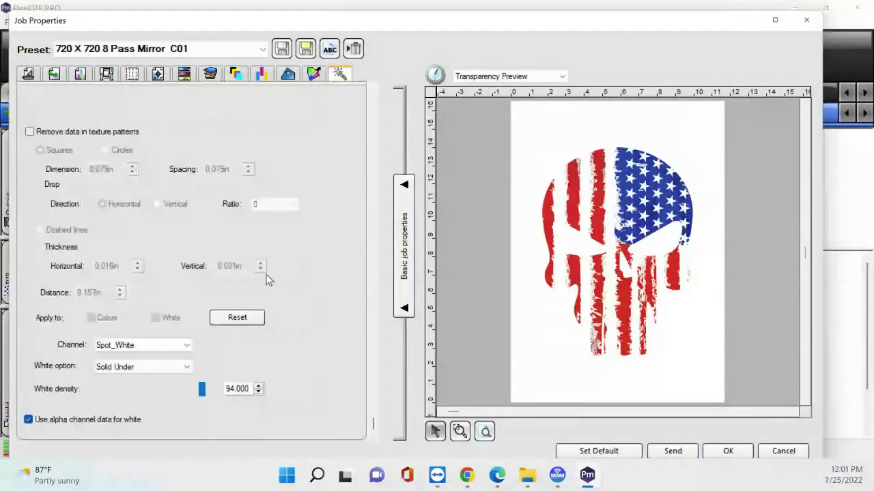
{"action": "left_click", "coordinate": [118, 421]}
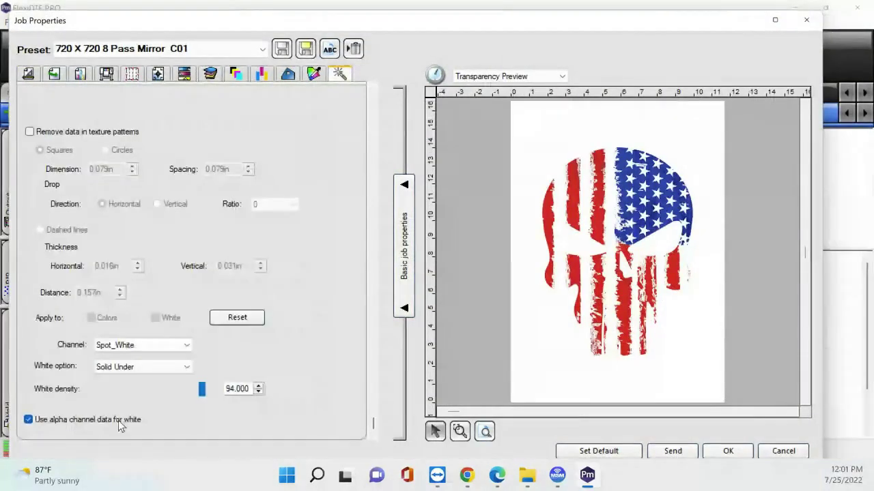
{"action": "left_click", "coordinate": [146, 366]}
{"action": "left_click", "coordinate": [130, 379]}
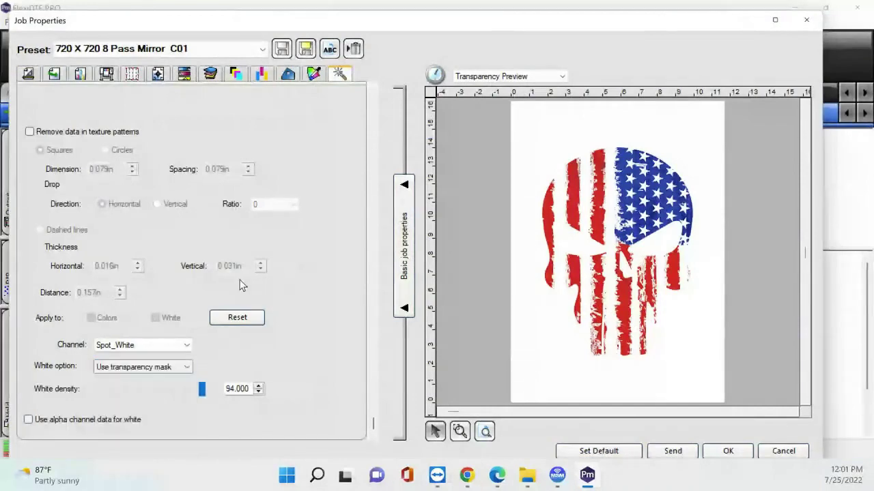
{"action": "left_click", "coordinate": [118, 424]}
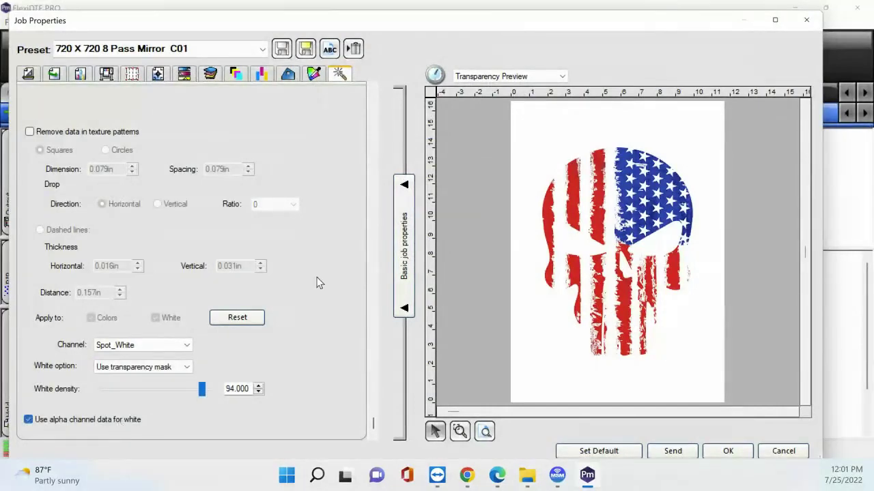
Step: Preview the job's output channels with only Spot_White shown
{"action": "left_click", "coordinate": [236, 76]}
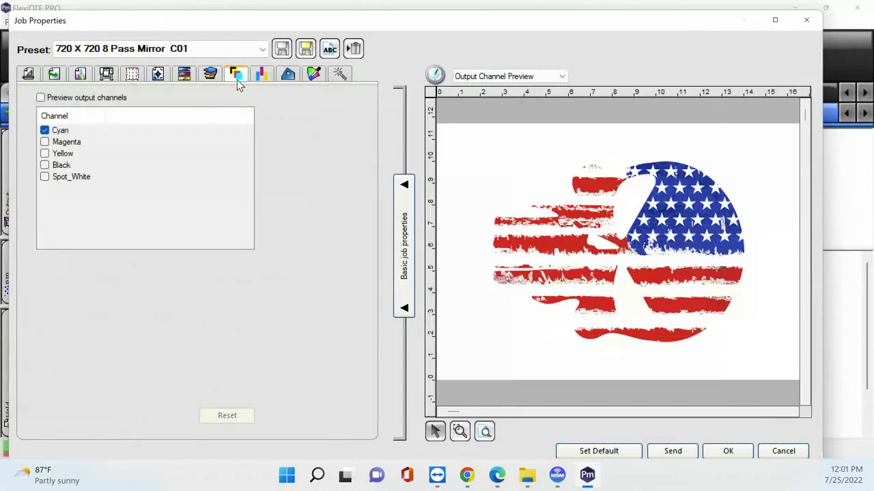
{"action": "left_click", "coordinate": [106, 100]}
{"action": "left_click", "coordinate": [45, 131]}
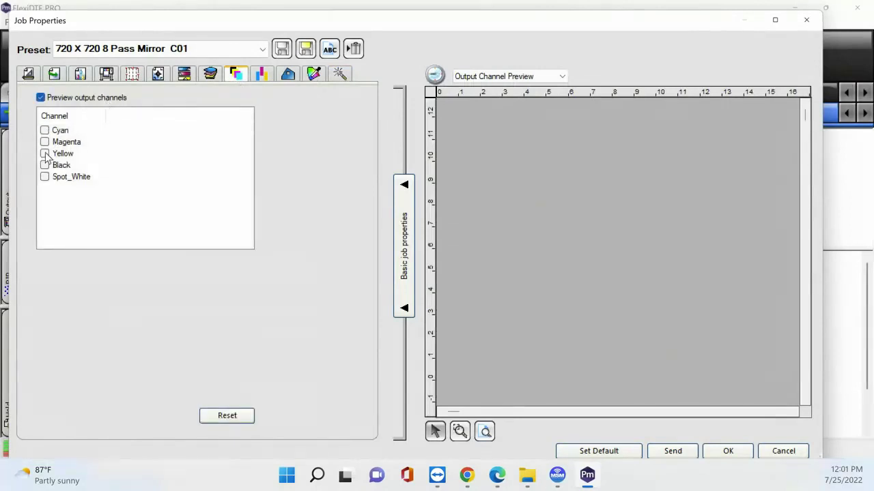
{"action": "left_click", "coordinate": [45, 177]}
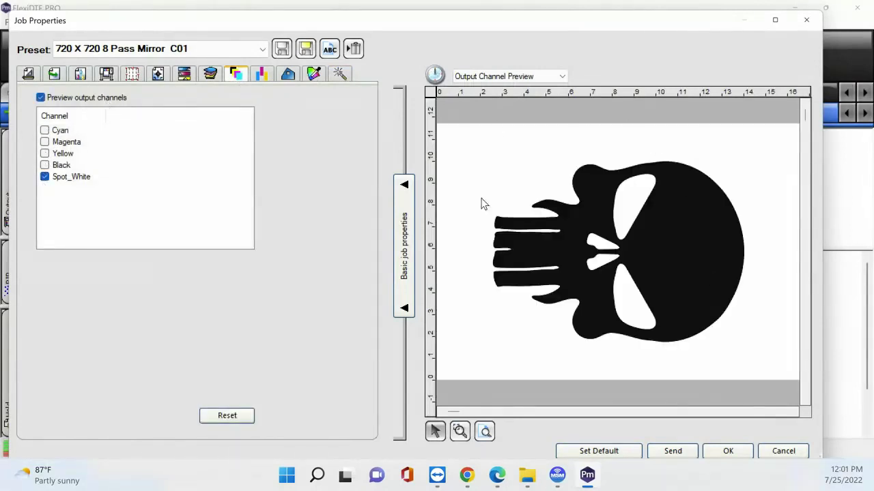
Step: Set the Spot_White white option to Variable Under and preview the Spot_White output channel
{"action": "left_click", "coordinate": [339, 74]}
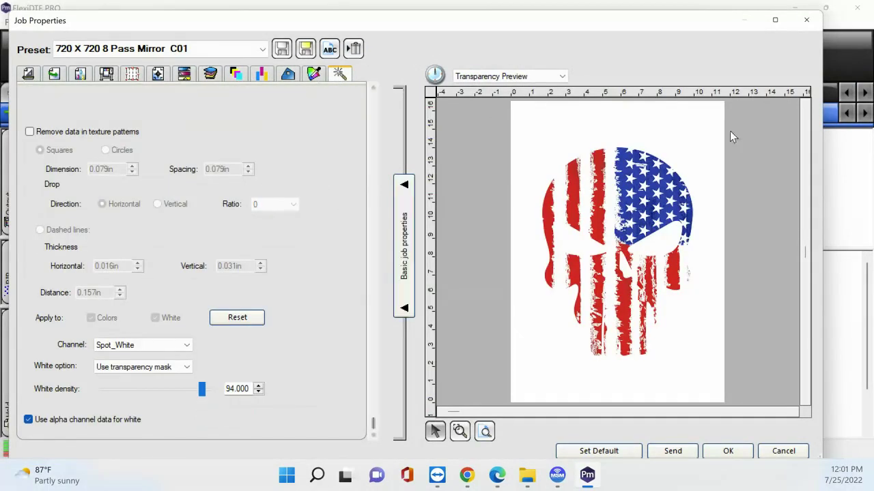
{"action": "left_click", "coordinate": [152, 367]}
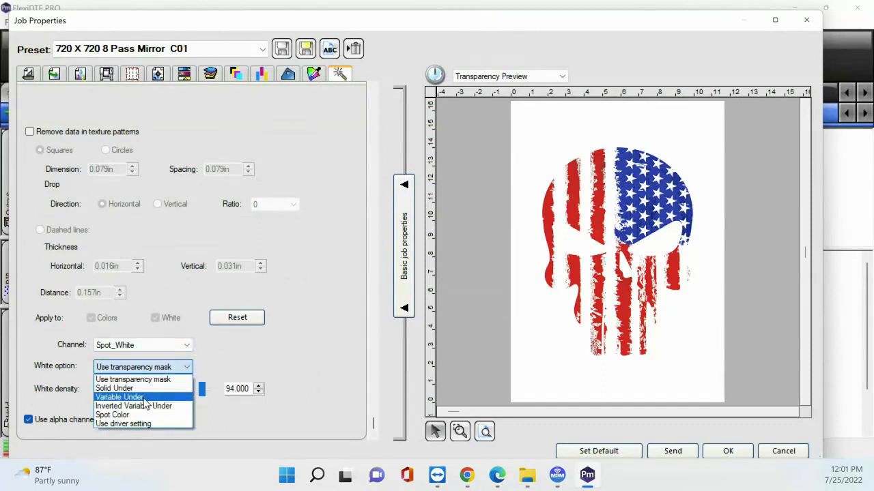
{"action": "left_click", "coordinate": [144, 398]}
{"action": "left_click", "coordinate": [245, 74]}
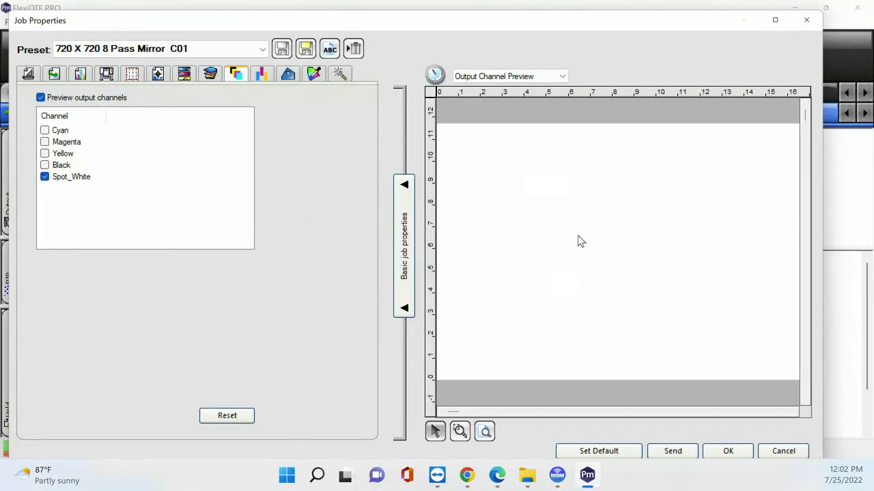
Step: Enable Create transparent background, pick the white area around the skull as transparent, and extend the selection to similar areas
{"action": "left_click", "coordinate": [339, 74]}
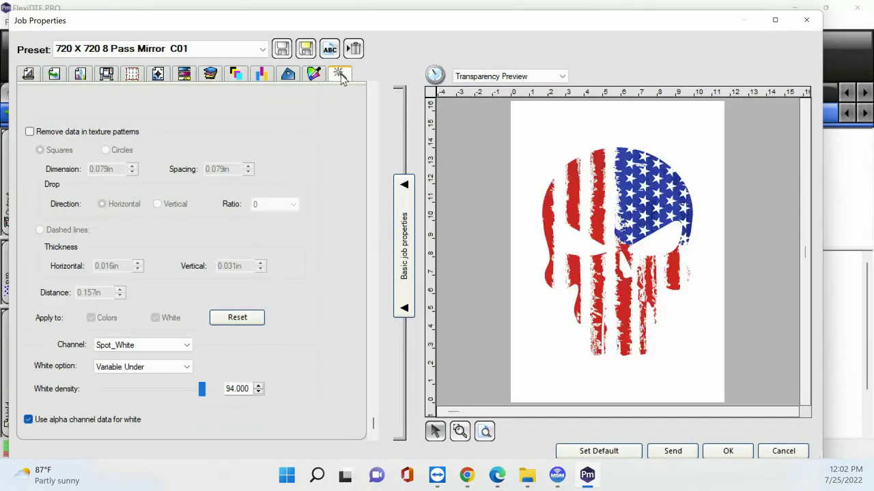
{"action": "scroll", "coordinate": [226, 164], "scroll_direction": "up", "scroll_amount": 3}
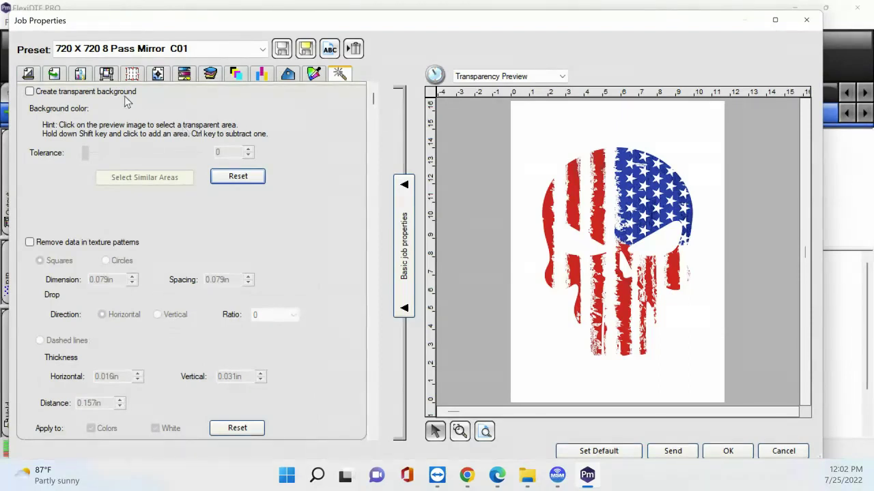
{"action": "left_click", "coordinate": [68, 94]}
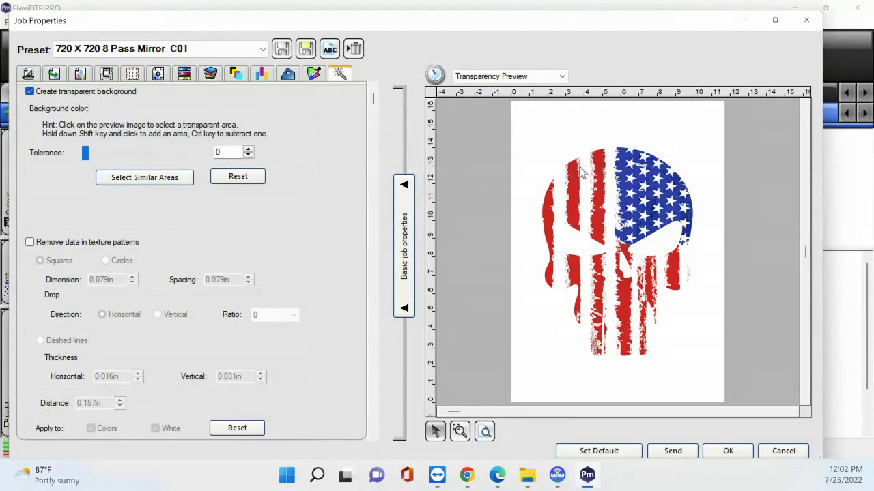
{"action": "left_click", "coordinate": [571, 134]}
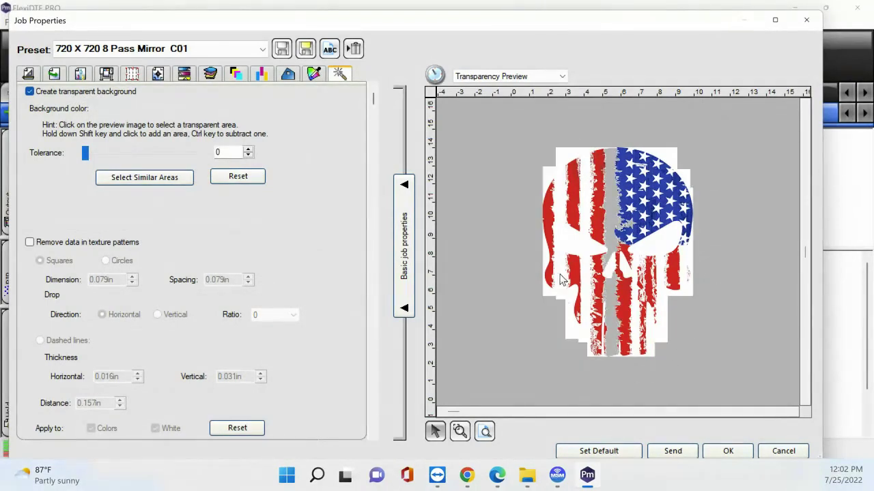
{"action": "left_click", "coordinate": [144, 178]}
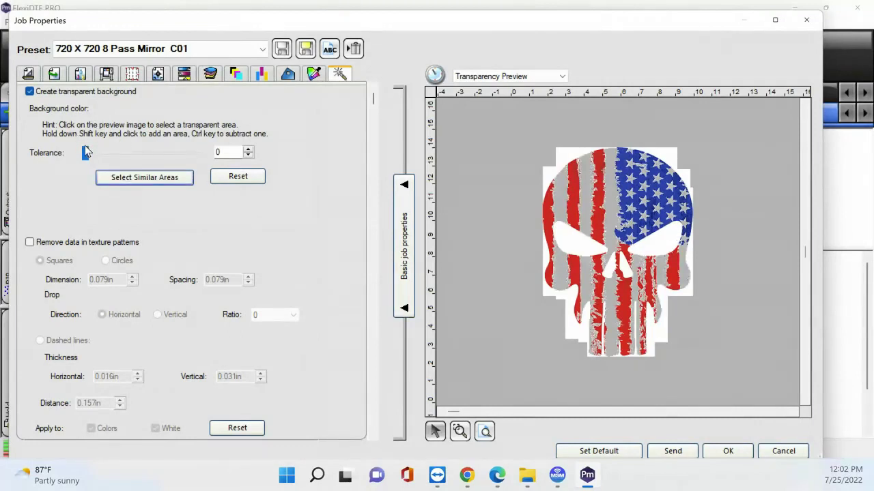
Step: Set the transparency tolerance to 50 and make the leftover white patches around the skull's outline transparent
{"action": "left_click_drag", "start_coordinate": [85, 152], "coordinate": [142, 153]}
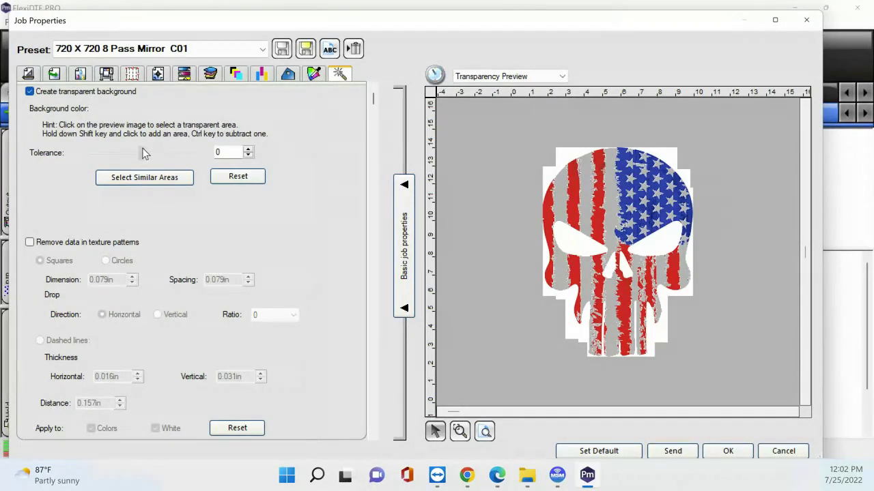
{"action": "left_click", "coordinate": [574, 154]}
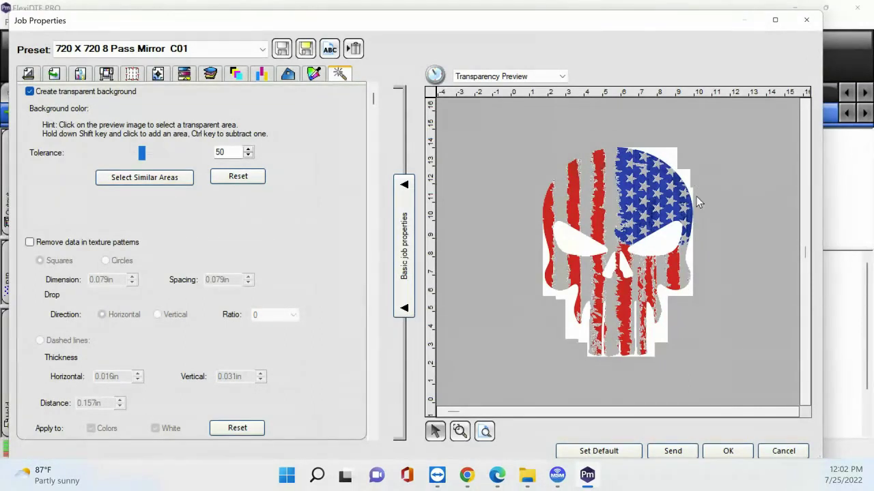
{"action": "left_click", "coordinate": [669, 160]}
{"action": "left_click", "coordinate": [690, 263]}
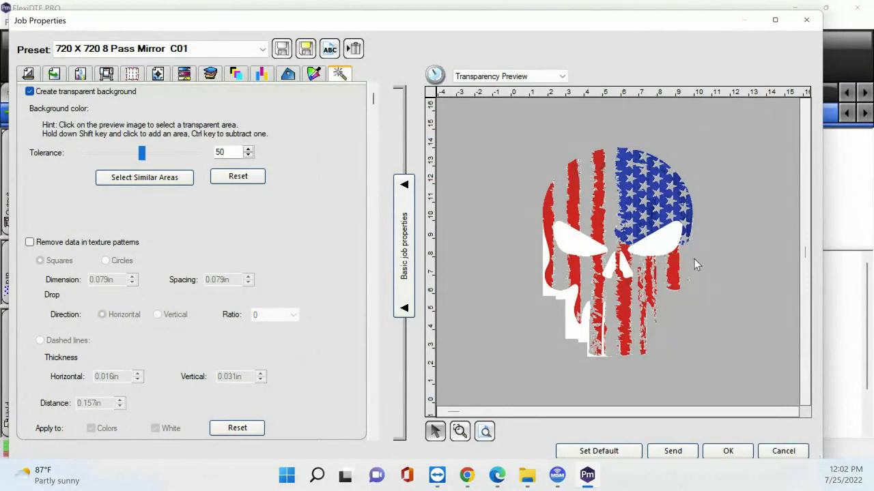
{"action": "left_click", "coordinate": [580, 328]}
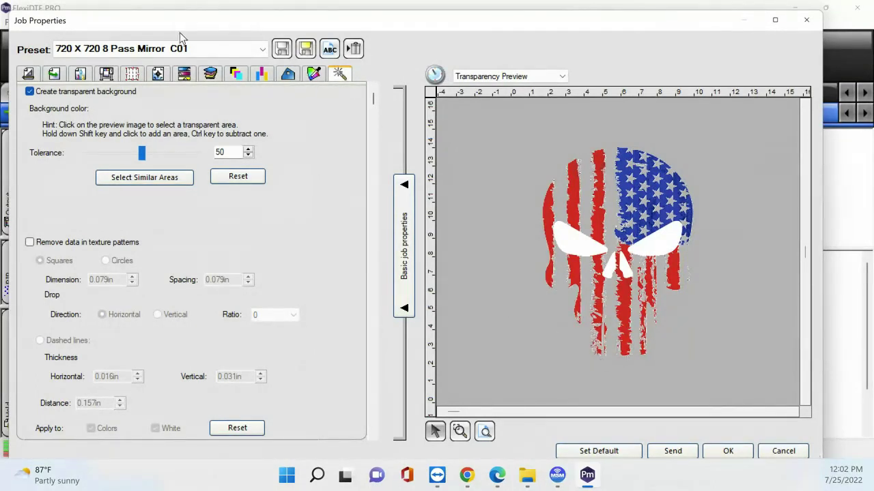
Step: Check the Spot_White output channel and take a few of the flag's stars back out of the transparent area
{"action": "left_click", "coordinate": [235, 73]}
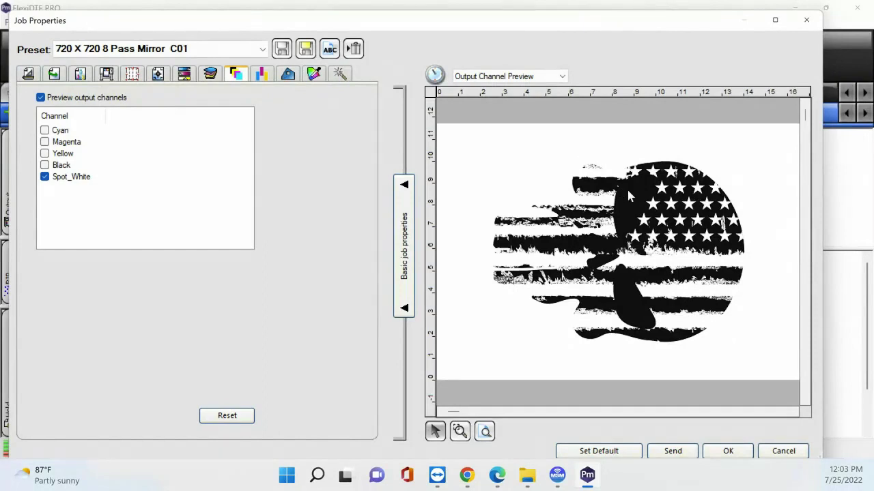
{"action": "left_click", "coordinate": [339, 73]}
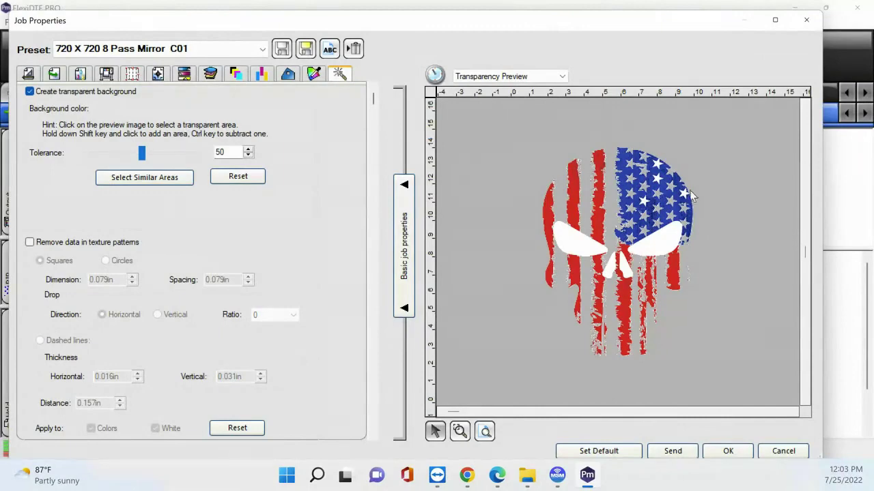
{"action": "left_click", "coordinate": [236, 73]}
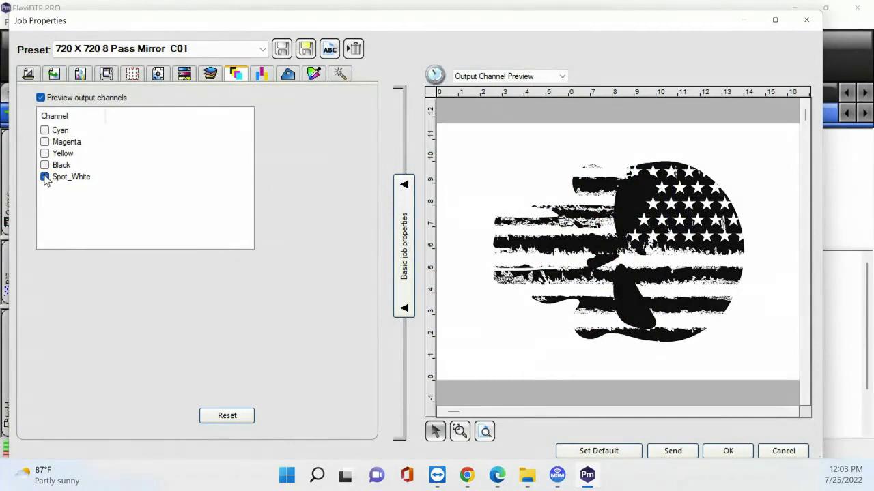
Step: Set the Spot_White white option to Solid Under and preview how the white layer covers the skull
{"action": "left_click", "coordinate": [340, 74]}
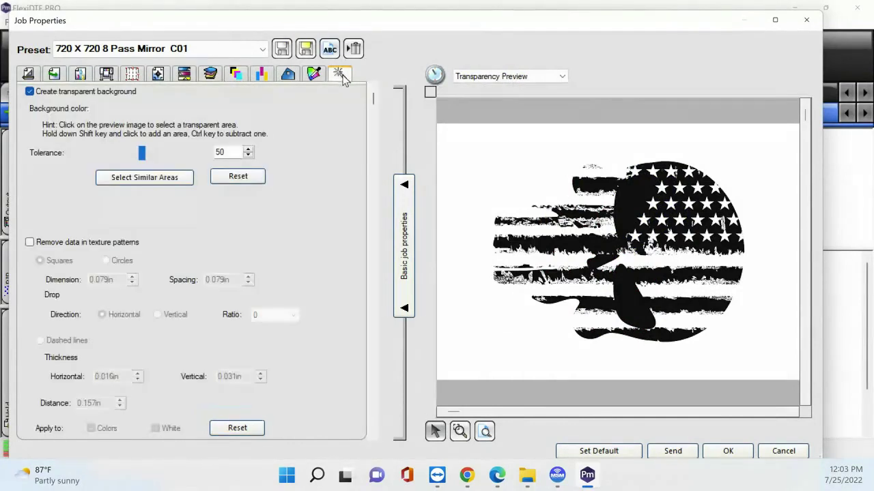
{"action": "scroll", "coordinate": [244, 229], "scroll_direction": "down", "scroll_amount": 3}
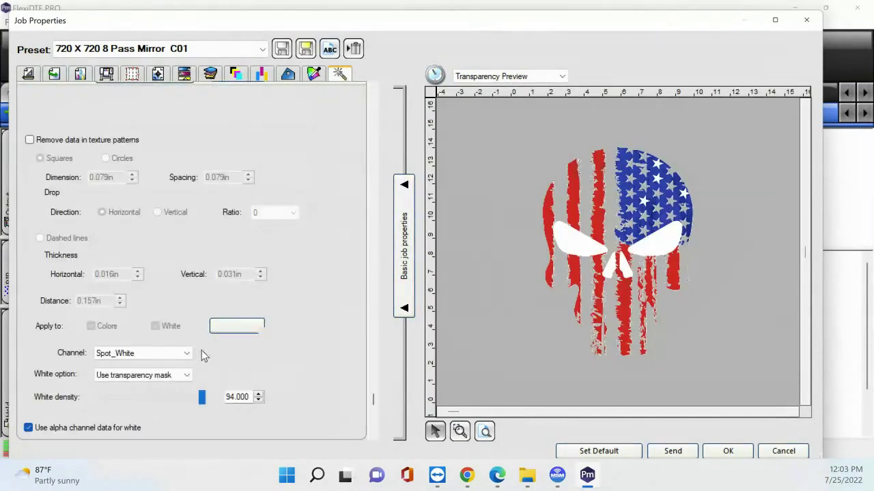
{"action": "left_click", "coordinate": [164, 376]}
{"action": "left_click", "coordinate": [144, 398]}
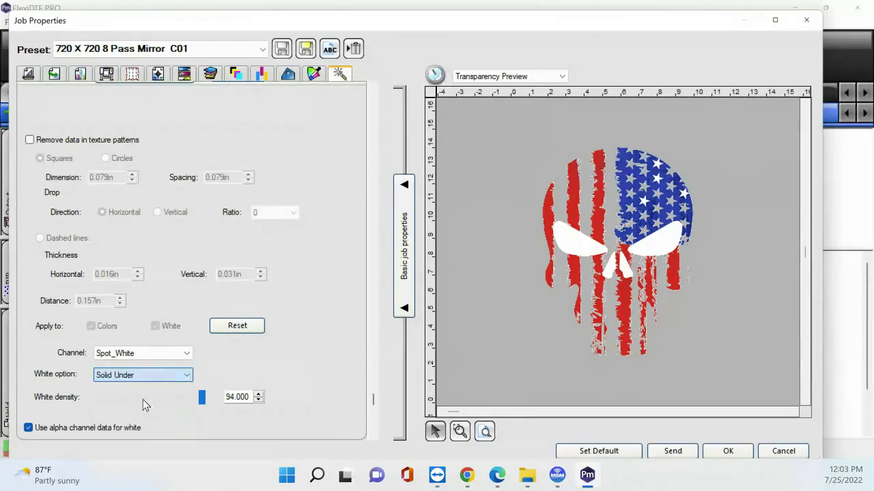
{"action": "left_click", "coordinate": [236, 73]}
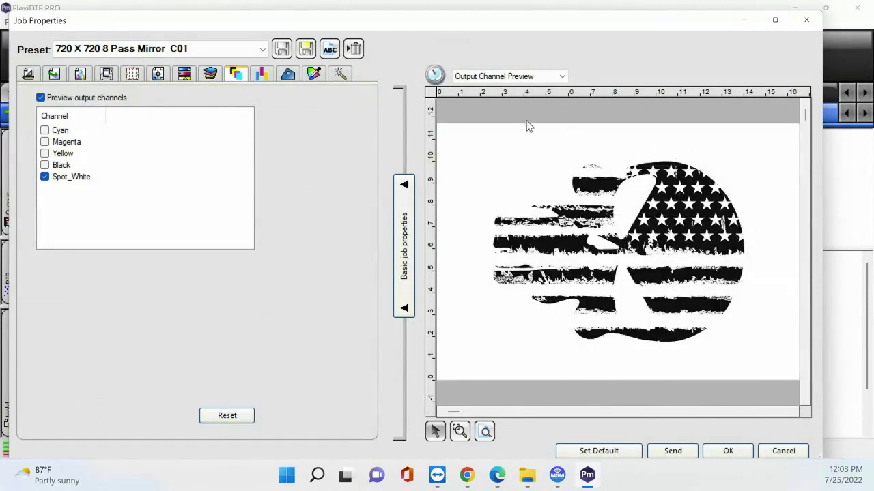
Step: Switch the white option back to Use transparency mask and preview the Spot_White channel
{"action": "left_click", "coordinate": [339, 76]}
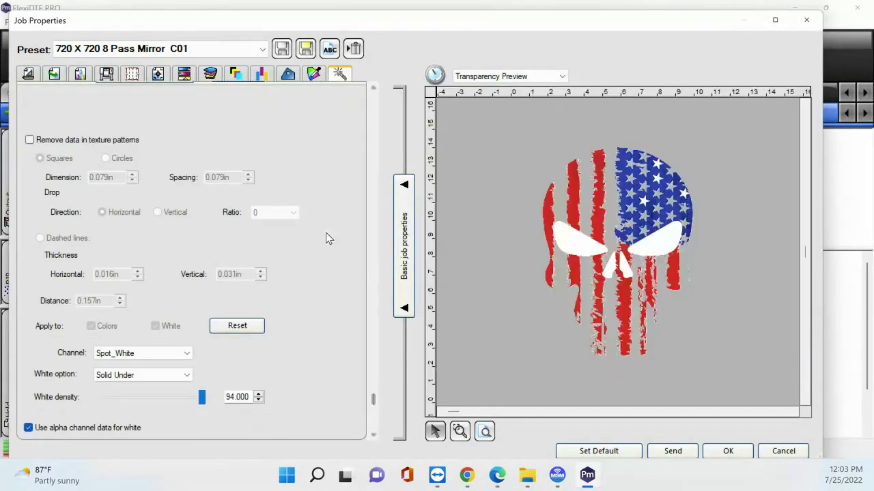
{"action": "left_click", "coordinate": [164, 378]}
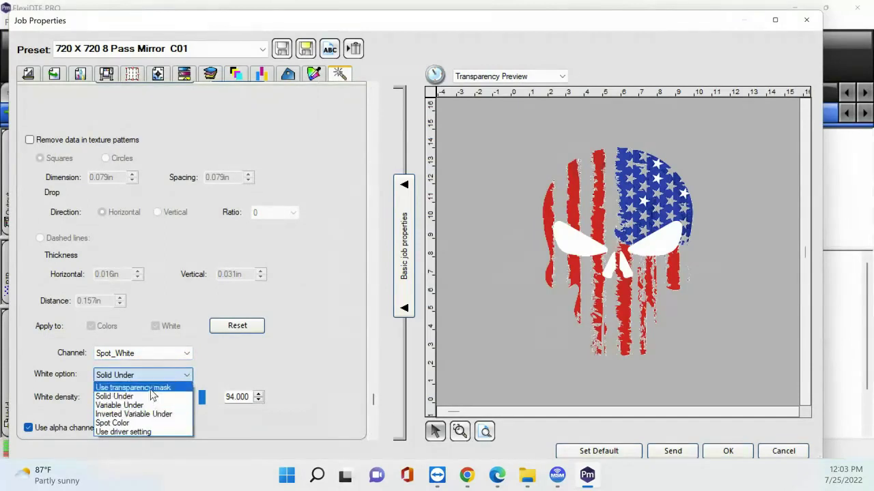
{"action": "left_click", "coordinate": [133, 387]}
{"action": "left_click", "coordinate": [239, 75]}
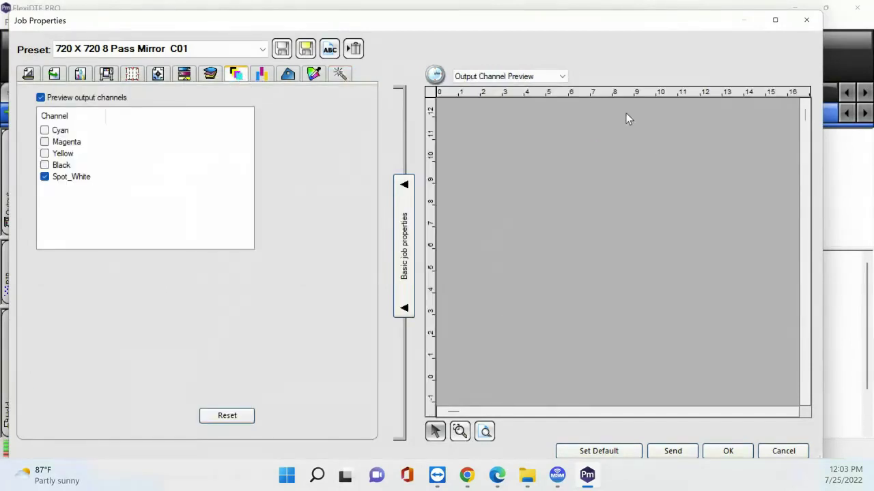
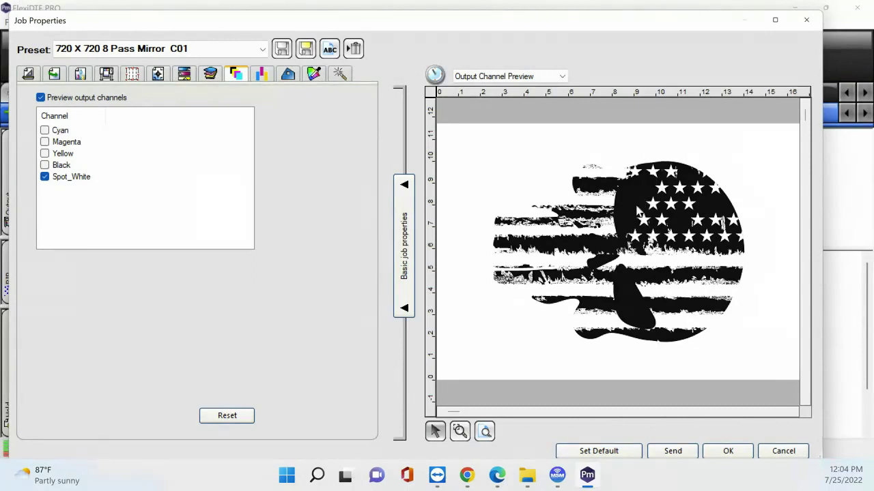
Step: Lower the Spot_White white density to 41 and preview the lighter white output channel
{"action": "left_click", "coordinate": [341, 75]}
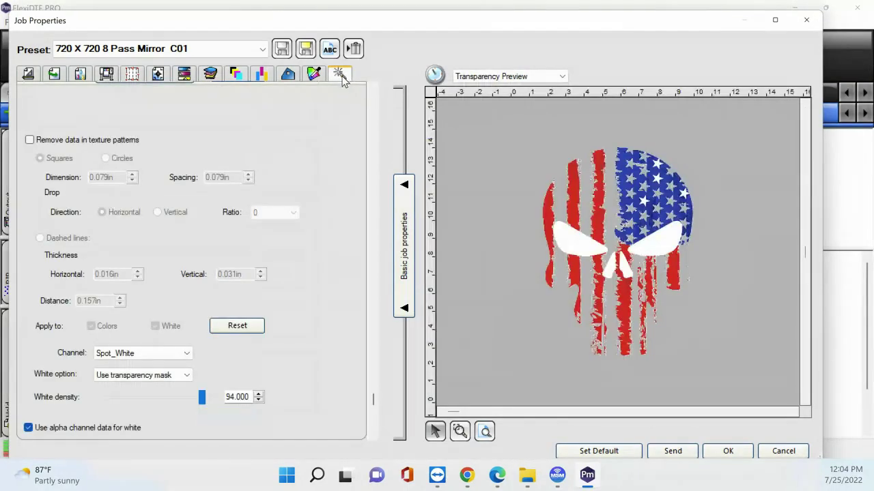
{"action": "scroll", "coordinate": [318, 157], "scroll_direction": "down", "scroll_amount": 1}
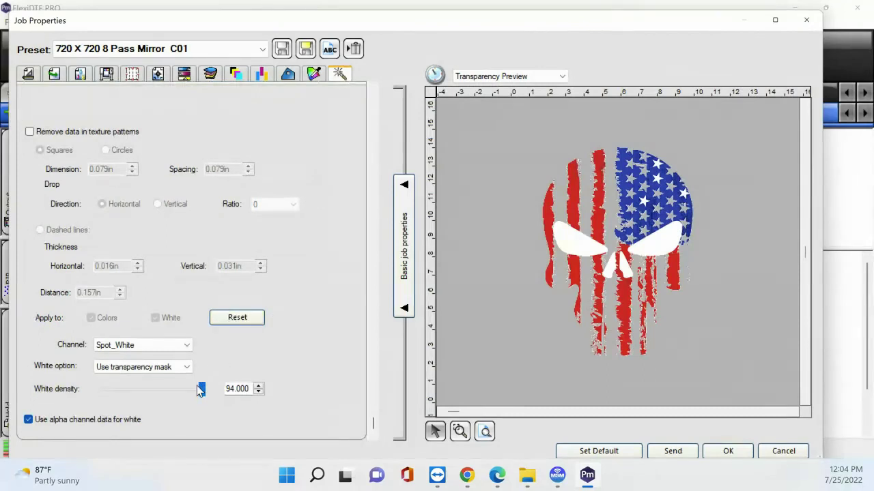
{"action": "left_click_drag", "start_coordinate": [200, 389], "coordinate": [146, 389]}
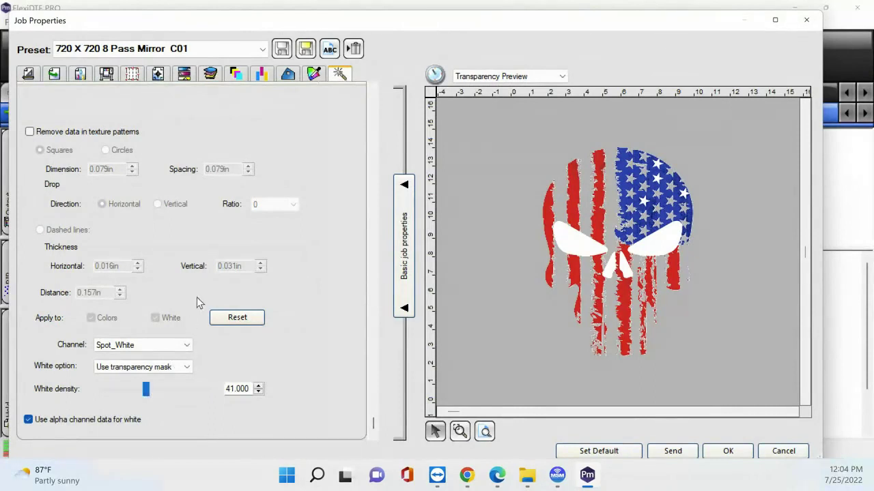
{"action": "left_click", "coordinate": [233, 74]}
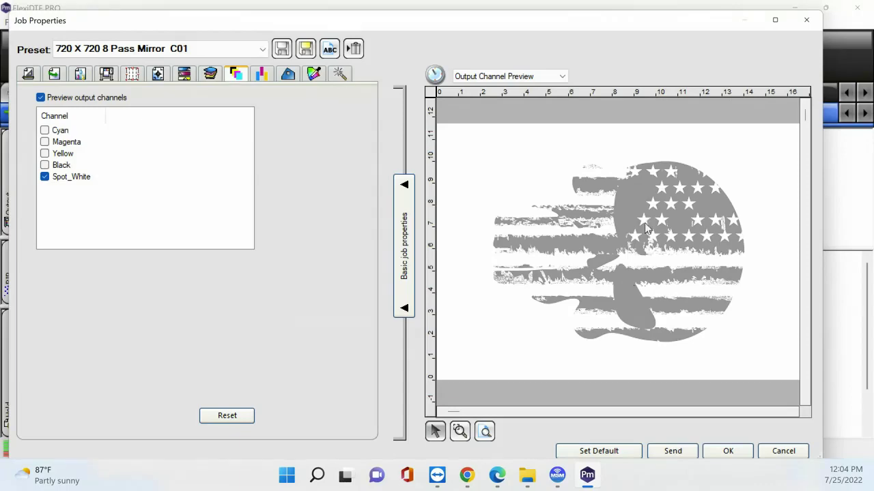
Step: Close the job properties without applying and delete the Under Color Star.png job from the hold queue
{"action": "left_click", "coordinate": [339, 73]}
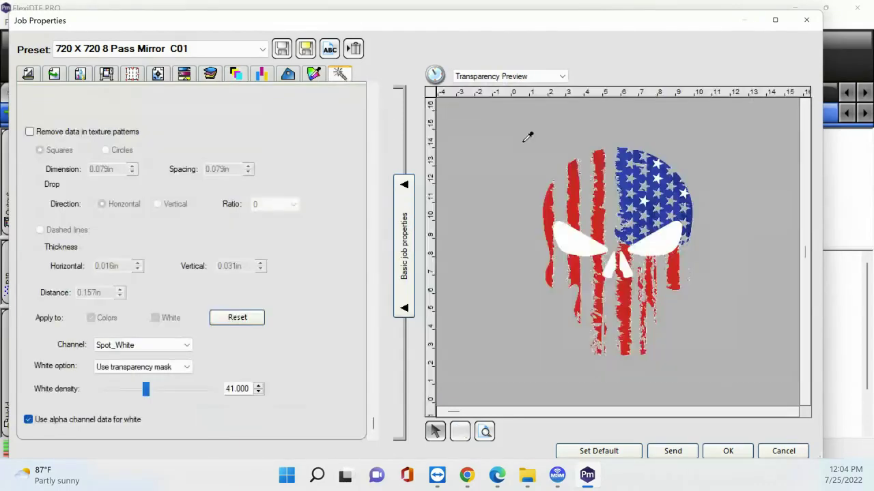
{"action": "left_click", "coordinate": [785, 449]}
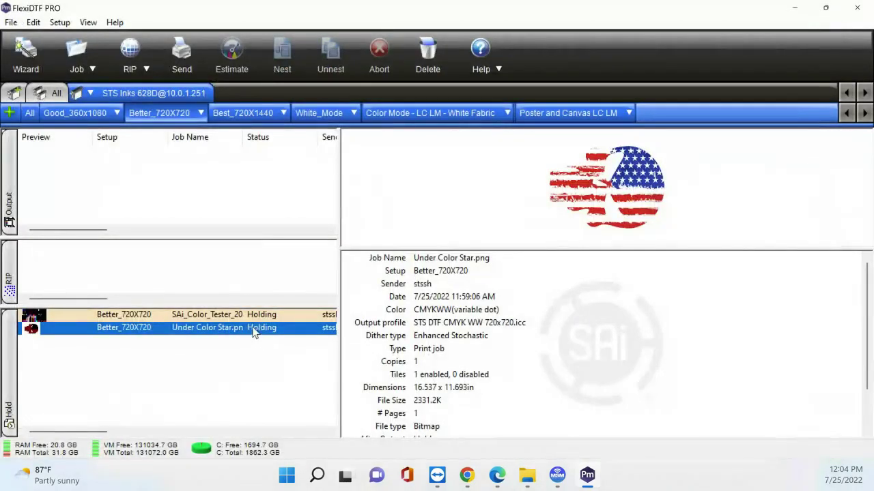
{"action": "key", "text": "Delete"}
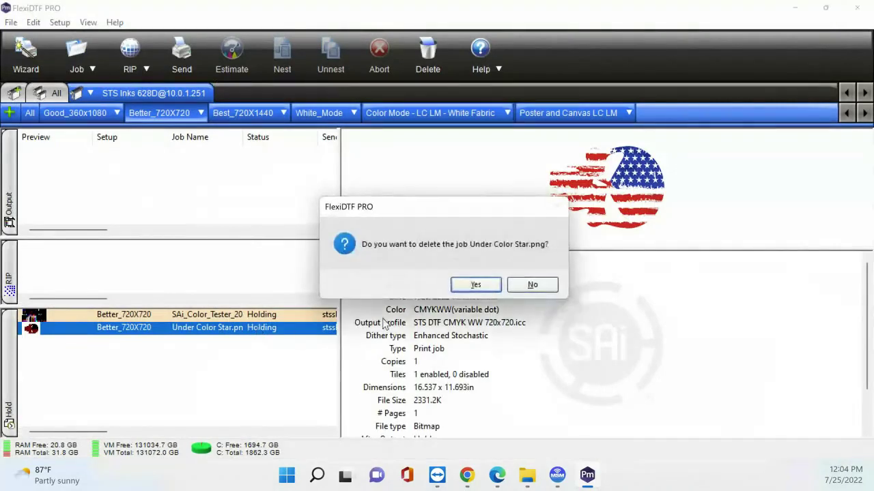
{"action": "left_click", "coordinate": [469, 288]}
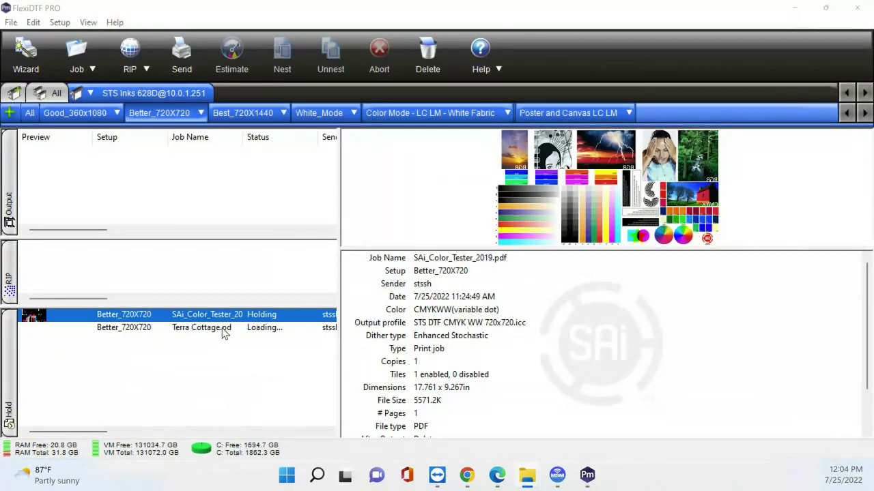
Step: Review the held Terra Cottage job's details, then open its job properties in a maximized window
{"action": "left_click", "coordinate": [229, 330]}
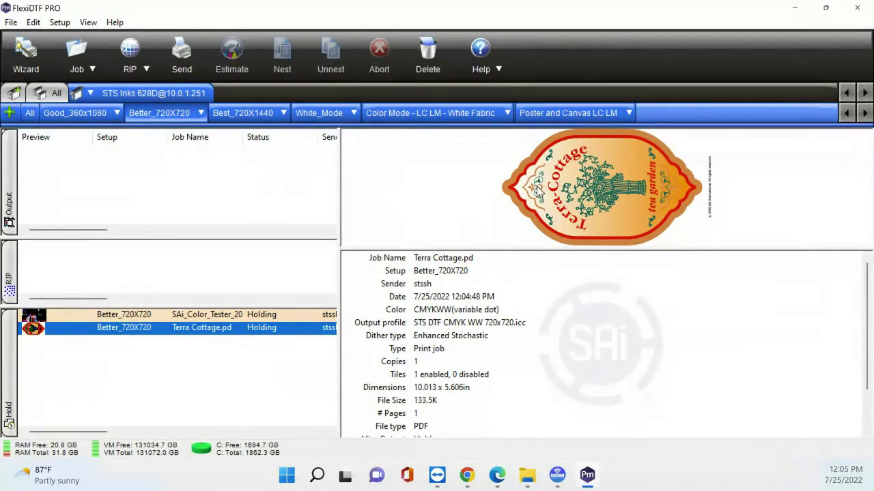
{"action": "scroll", "coordinate": [468, 321], "scroll_direction": "down", "scroll_amount": 3}
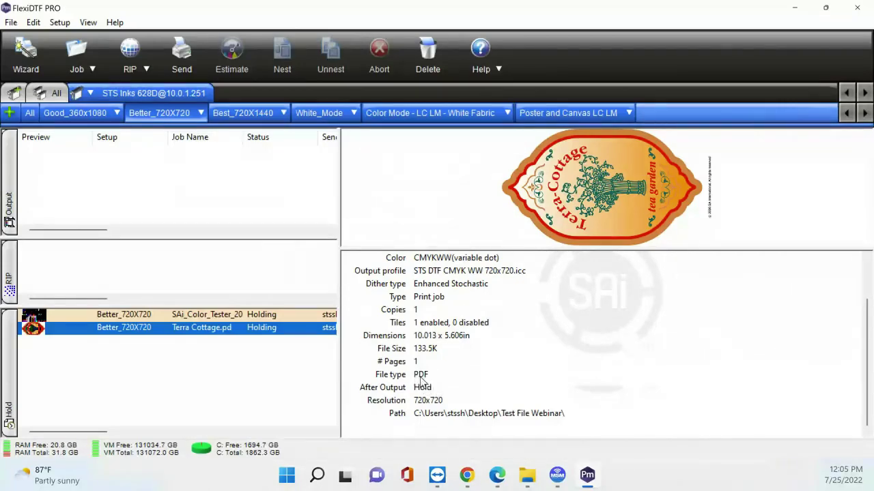
{"action": "double_click", "coordinate": [216, 330]}
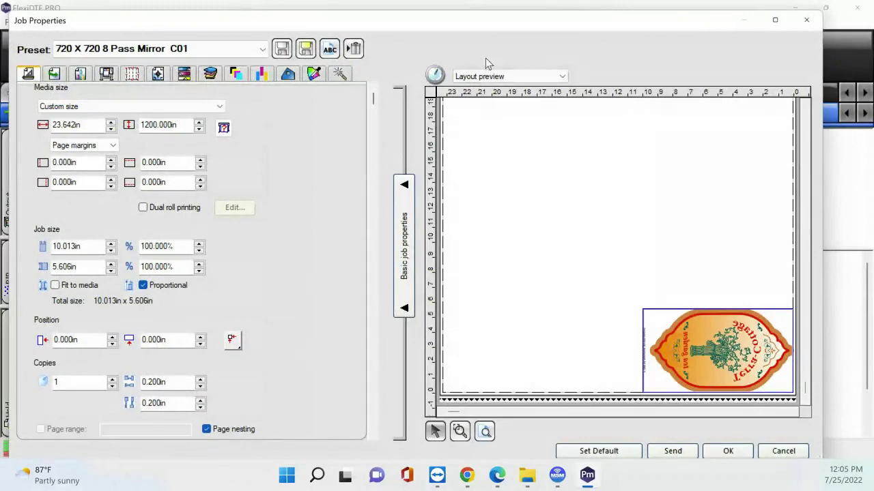
{"action": "double_click", "coordinate": [462, 23]}
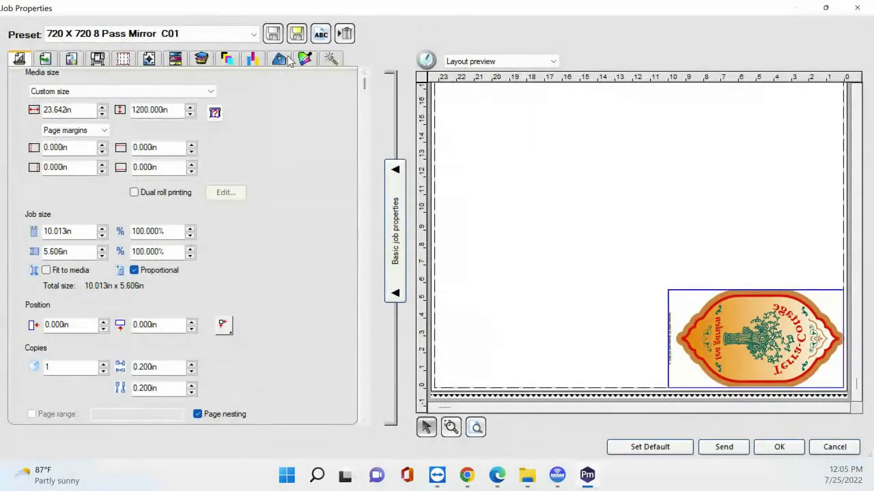
Step: Rotate the Terra Cottage job so the label stands upright in the layout
{"action": "left_click", "coordinate": [227, 58]}
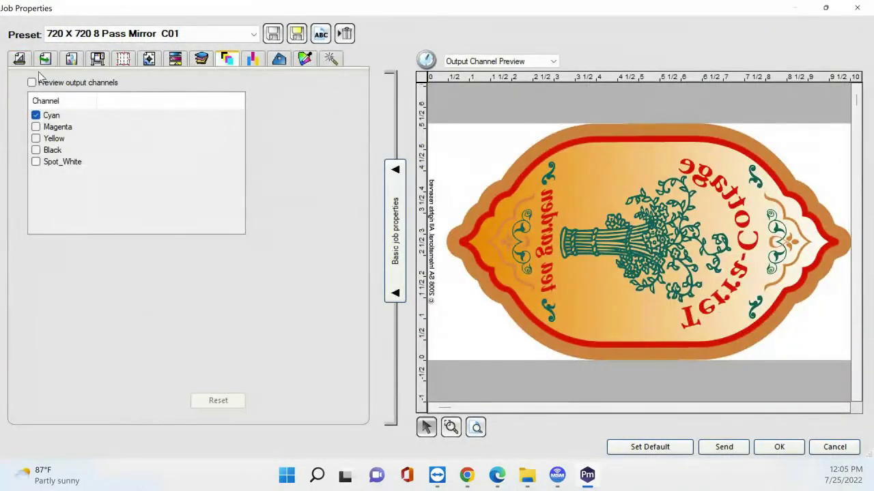
{"action": "left_click", "coordinate": [17, 60]}
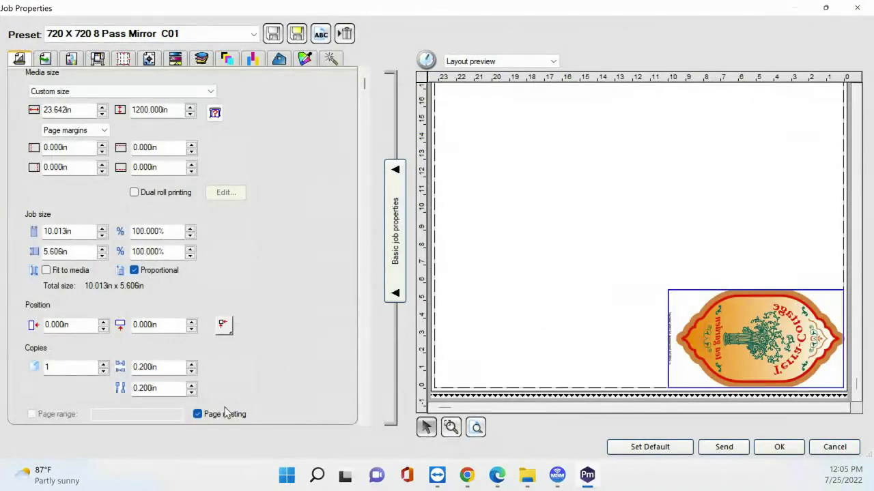
{"action": "left_click", "coordinate": [45, 59]}
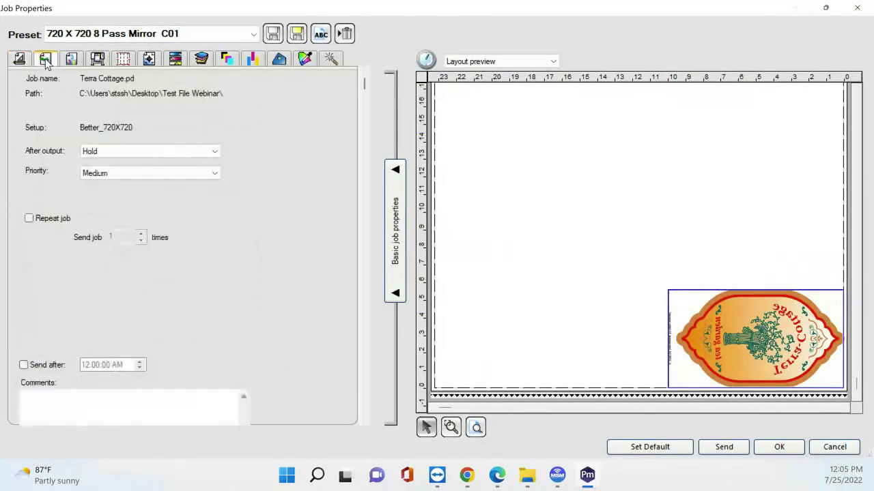
{"action": "left_click", "coordinate": [20, 59]}
{"action": "scroll", "coordinate": [269, 271], "scroll_direction": "down", "scroll_amount": 3}
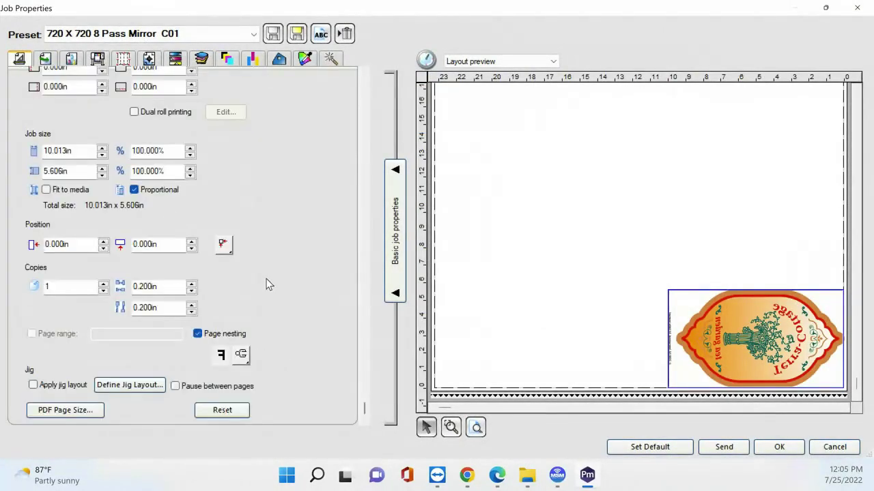
{"action": "left_click", "coordinate": [242, 354]}
{"action": "left_click", "coordinate": [245, 373]}
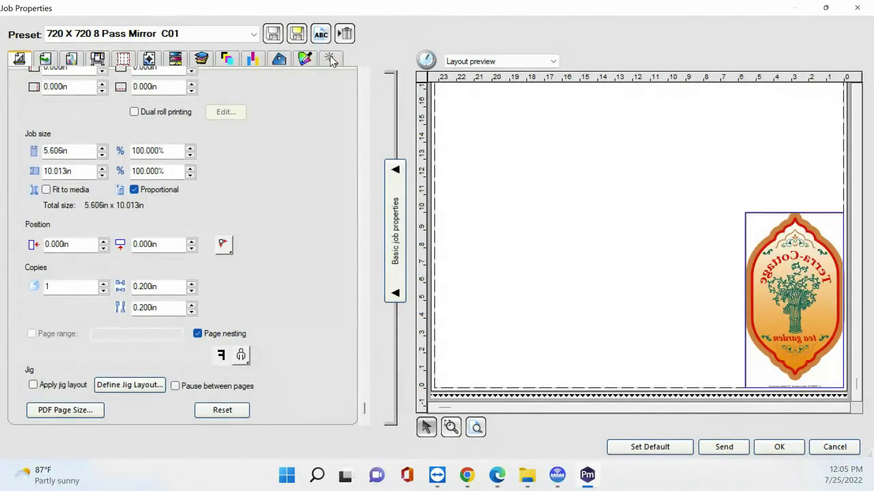
Step: Enable the output channel preview and show only the Spot_White channel
{"action": "left_click", "coordinate": [228, 60]}
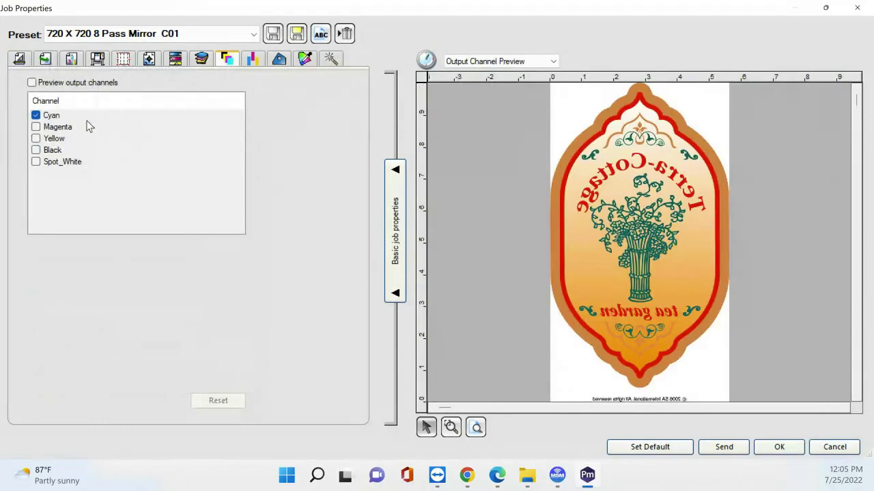
{"action": "left_click", "coordinate": [42, 83]}
{"action": "left_click", "coordinate": [36, 115]}
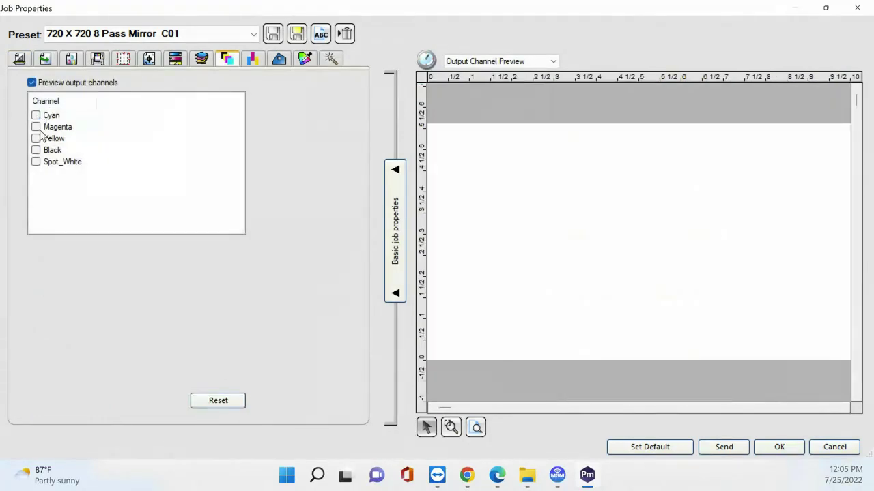
{"action": "left_click", "coordinate": [36, 163]}
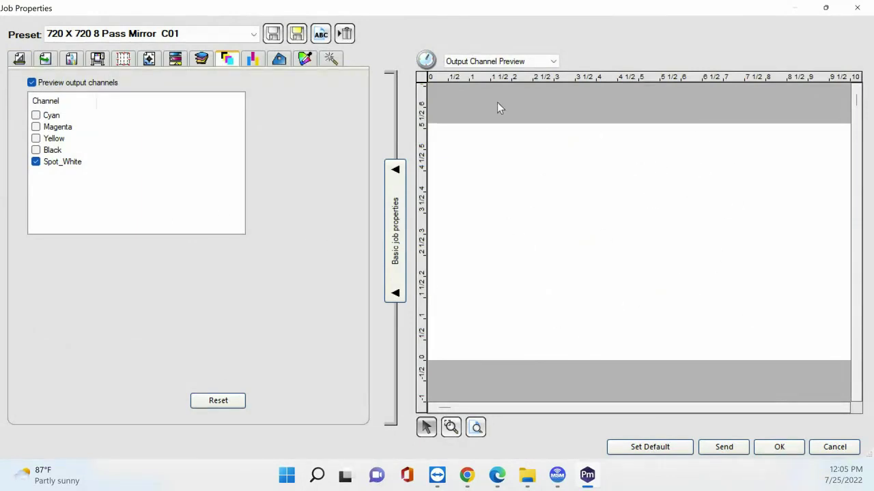
Step: Create a transparent background from the white areas below and above the label, then preview the Spot_White channel
{"action": "left_click", "coordinate": [330, 60]}
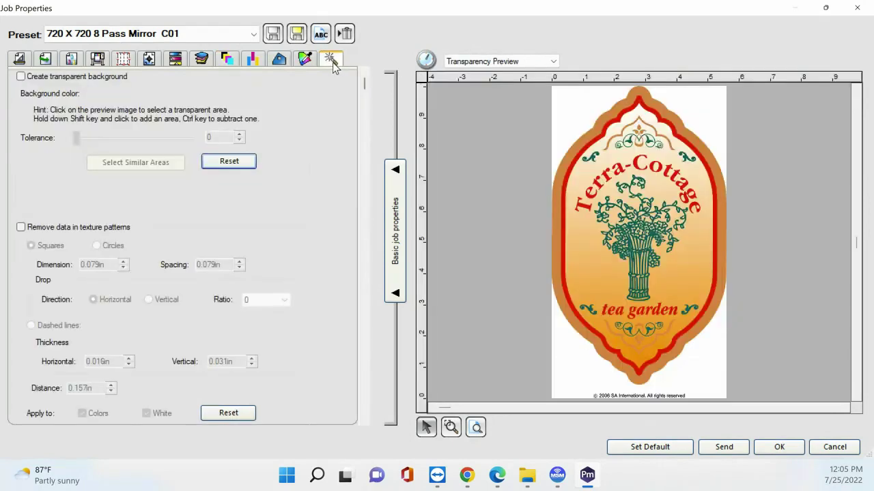
{"action": "scroll", "coordinate": [301, 310], "scroll_direction": "down", "scroll_amount": 3}
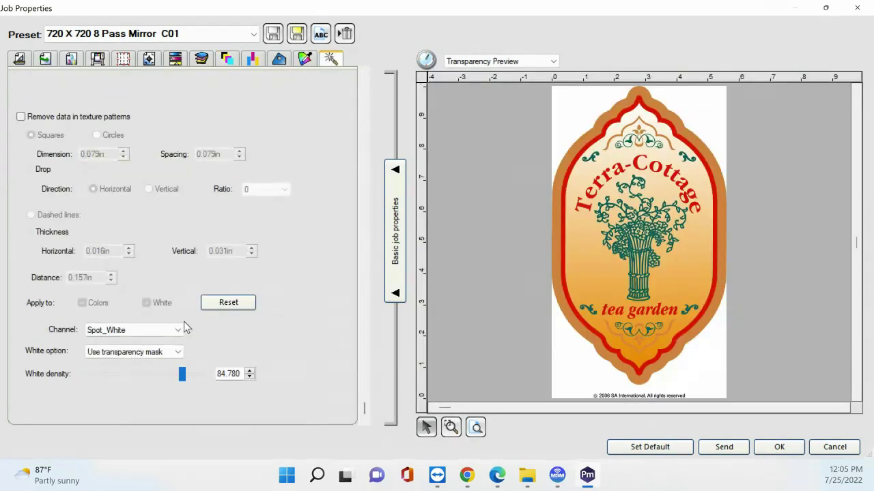
{"action": "left_click", "coordinate": [156, 351]}
{"action": "left_click", "coordinate": [187, 284]}
{"action": "scroll", "coordinate": [261, 239], "scroll_direction": "up", "scroll_amount": 3}
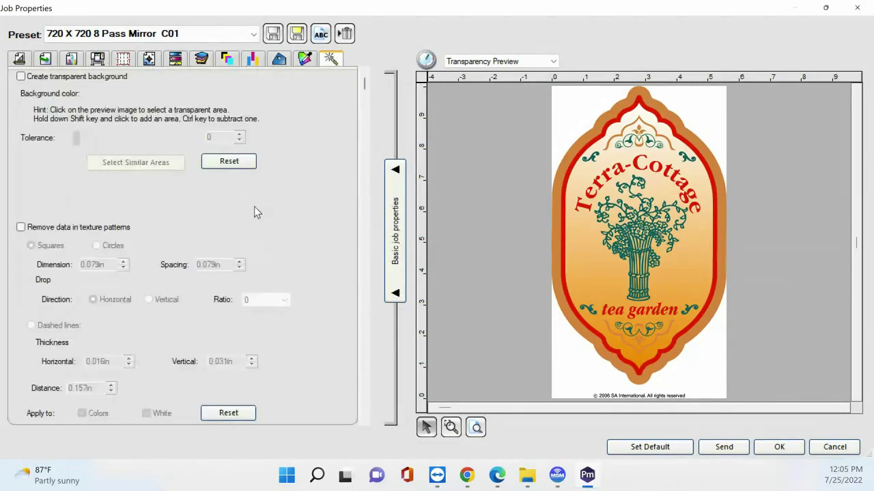
{"action": "left_click", "coordinate": [20, 77]}
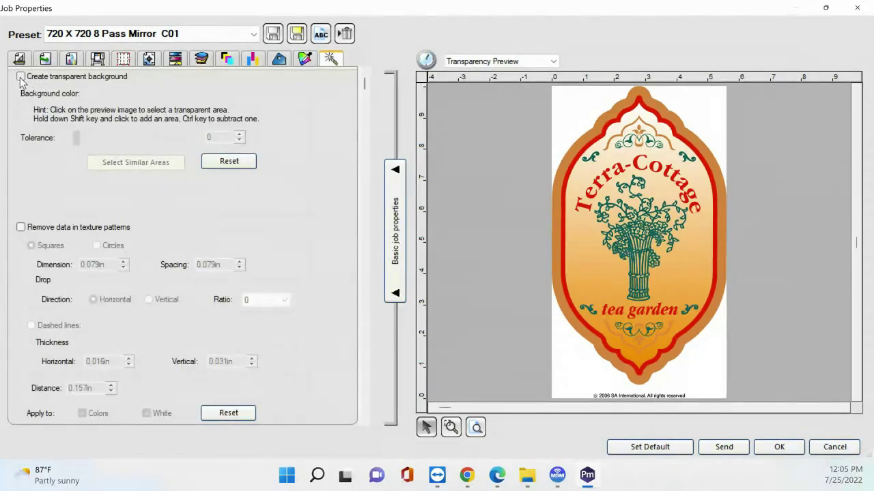
{"action": "left_click", "coordinate": [569, 360]}
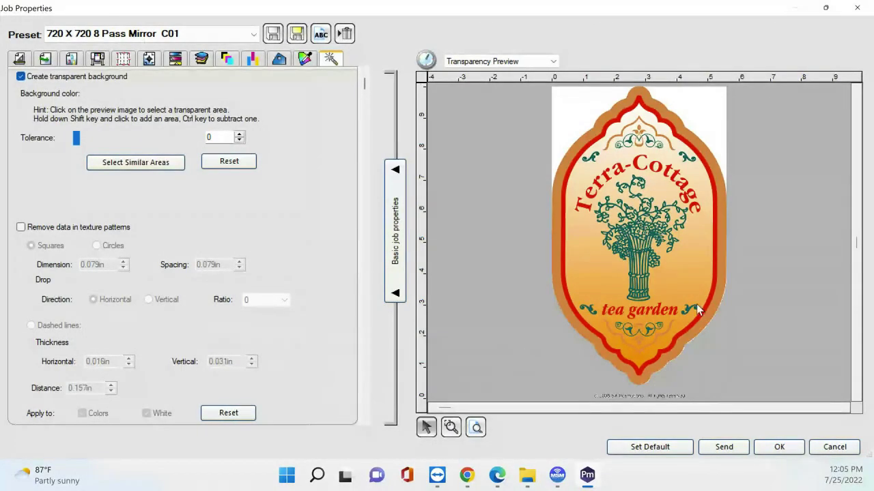
{"action": "left_click", "coordinate": [680, 121]}
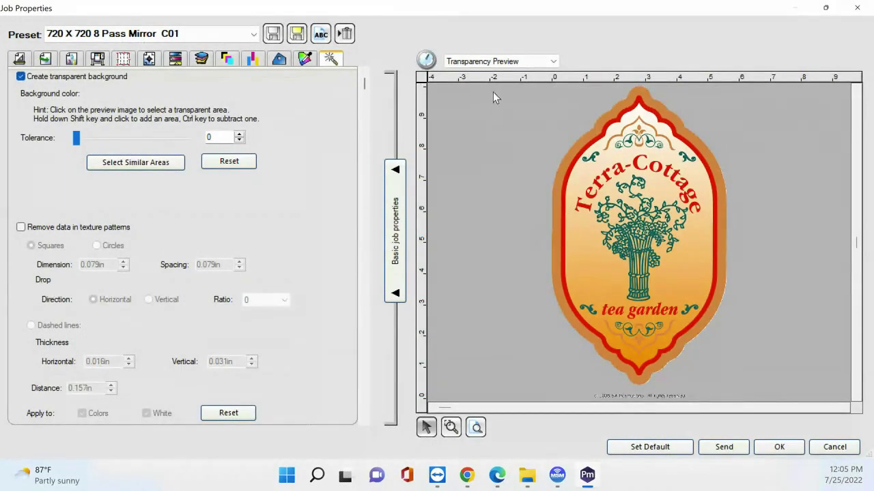
{"action": "left_click", "coordinate": [227, 59]}
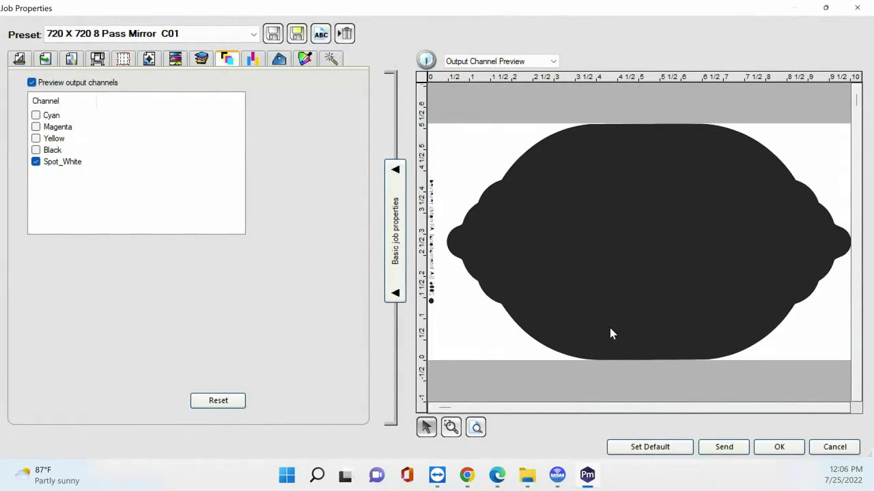
Step: Turn off the transparent background and preview the Spot_White channel with the white option set to Variable Under
{"action": "left_click", "coordinate": [331, 59]}
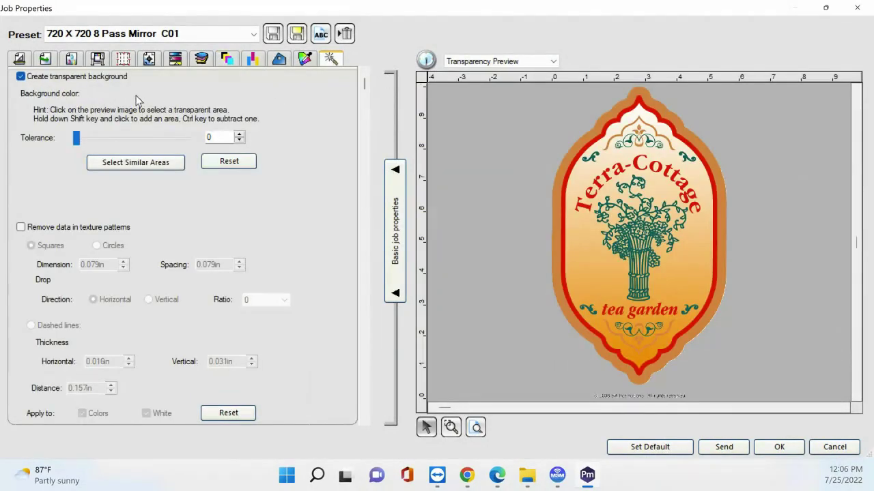
{"action": "left_click", "coordinate": [103, 82]}
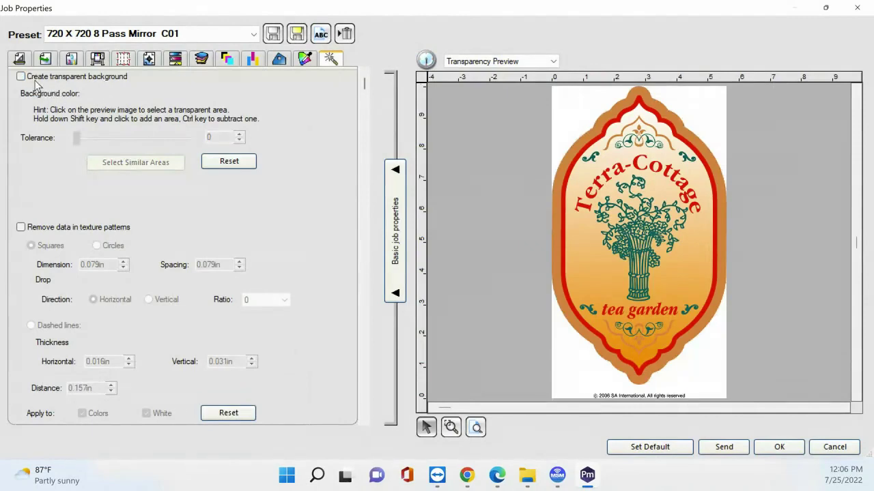
{"action": "scroll", "coordinate": [164, 232], "scroll_direction": "down", "scroll_amount": 1}
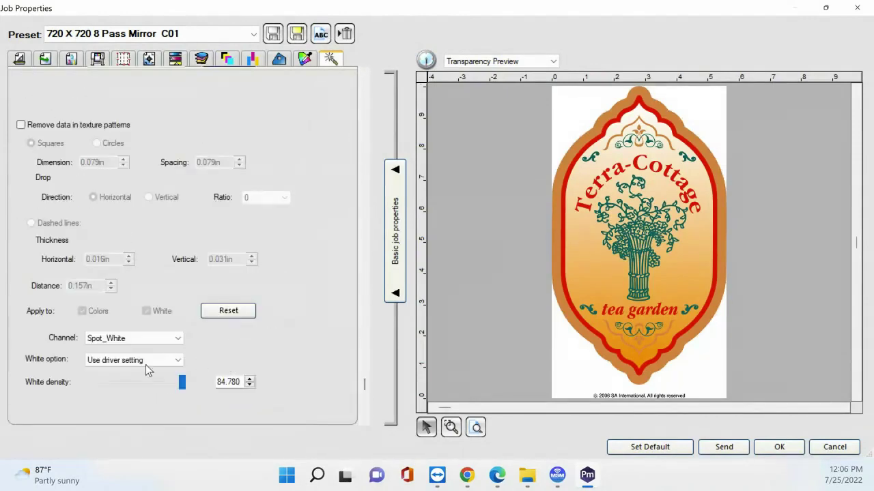
{"action": "left_click", "coordinate": [145, 361]}
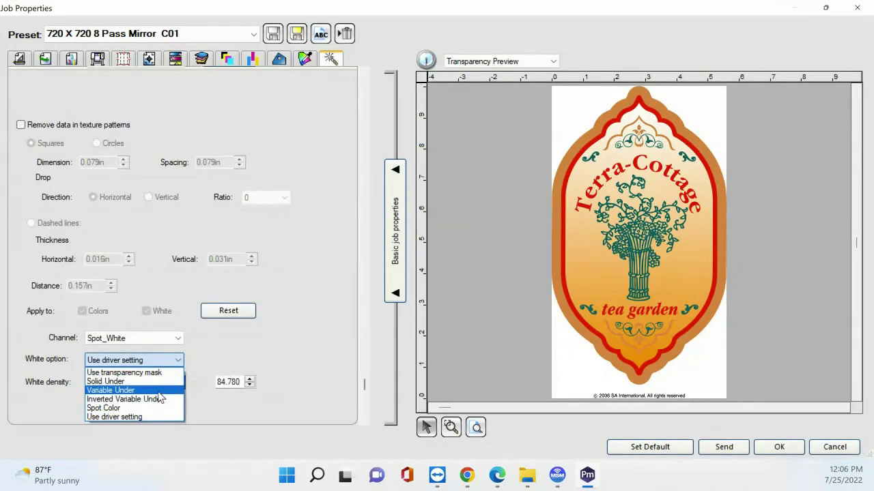
{"action": "left_click", "coordinate": [158, 392]}
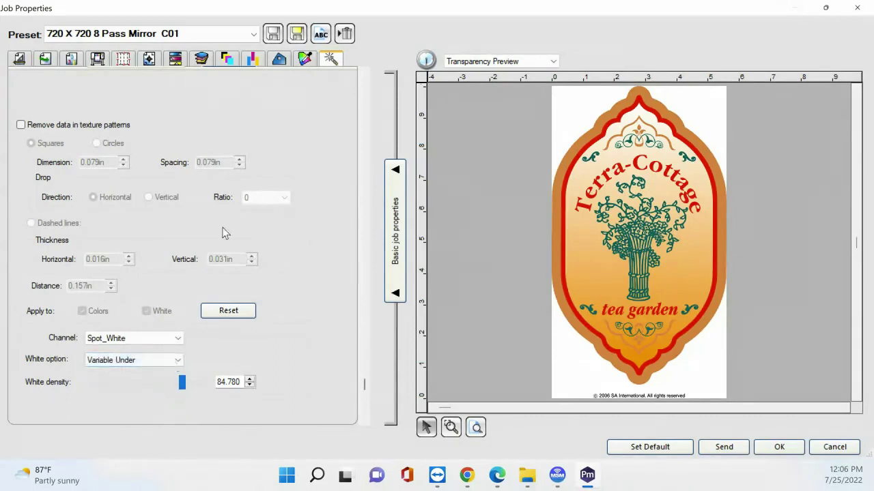
{"action": "left_click", "coordinate": [228, 59]}
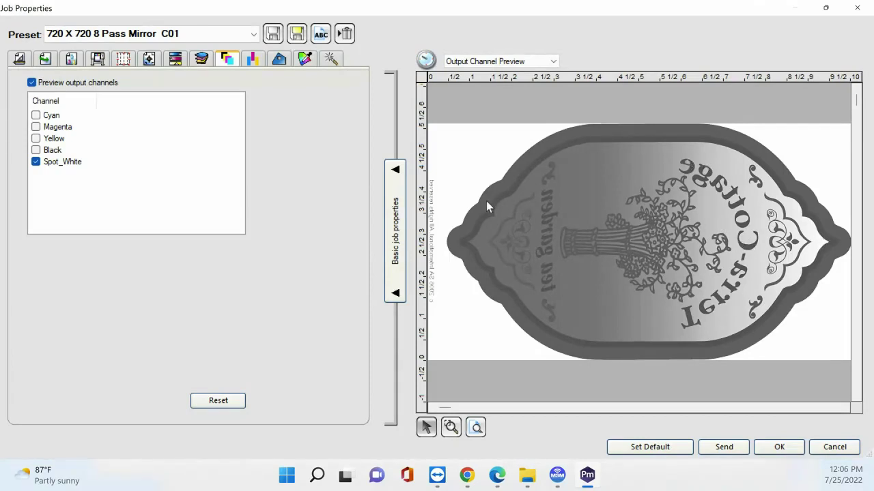
Step: Set the white option to Inverted Variable Under and preview the resulting Spot_White channel
{"action": "left_click", "coordinate": [331, 58]}
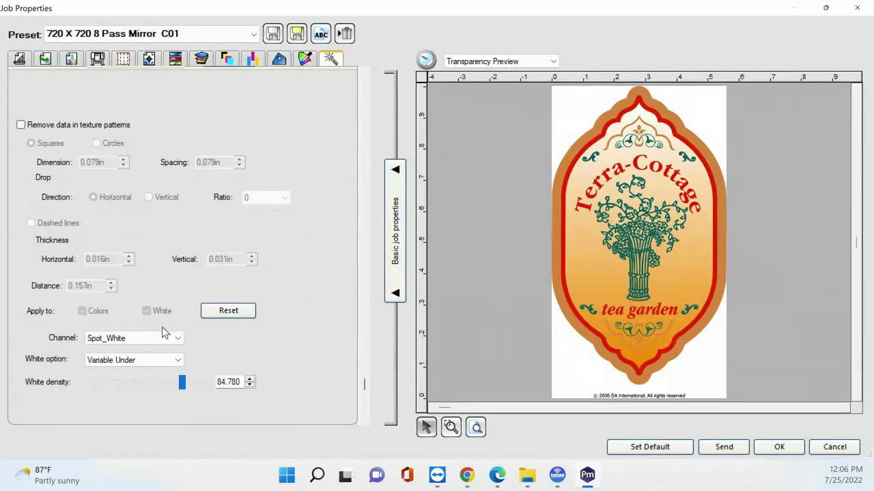
{"action": "left_click", "coordinate": [145, 360]}
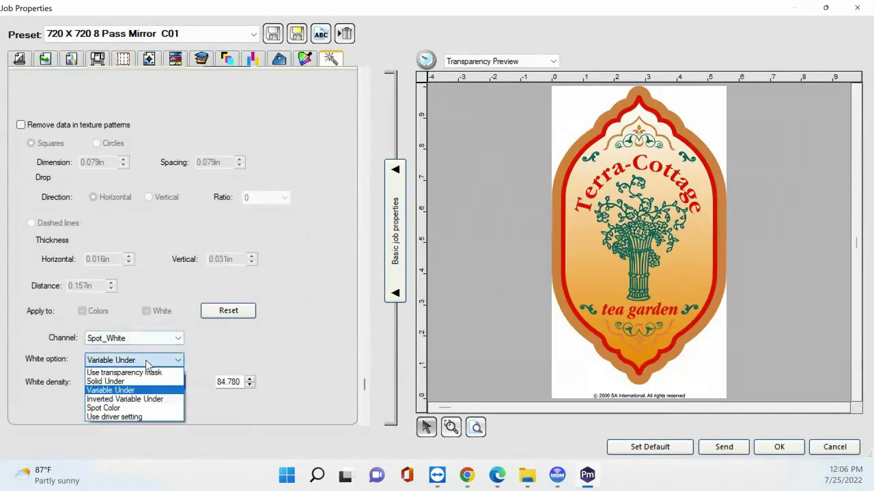
{"action": "left_click", "coordinate": [138, 400]}
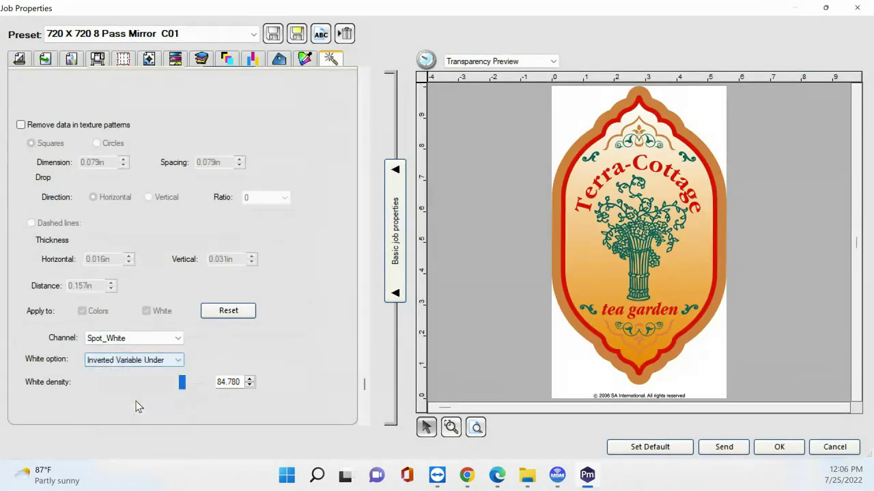
{"action": "left_click", "coordinate": [229, 60]}
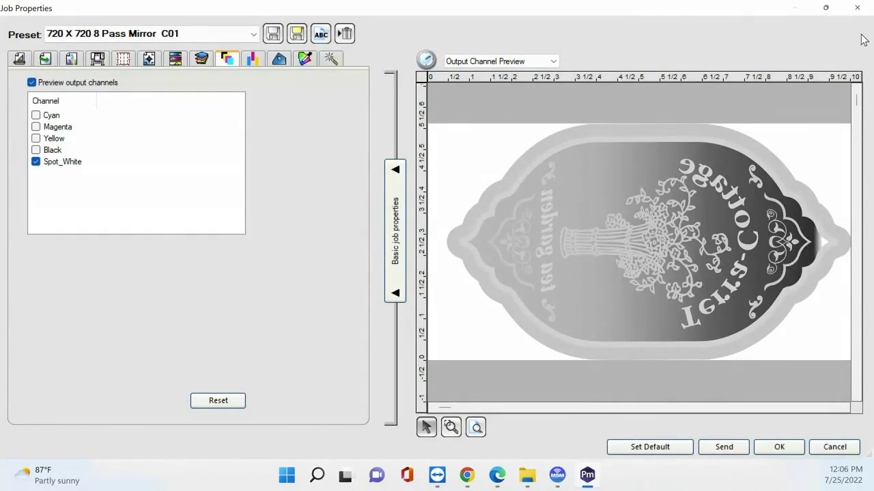
Step: Close the job properties without applying and delete the Terra Cottage job from the hold queue
{"action": "left_click", "coordinate": [857, 8]}
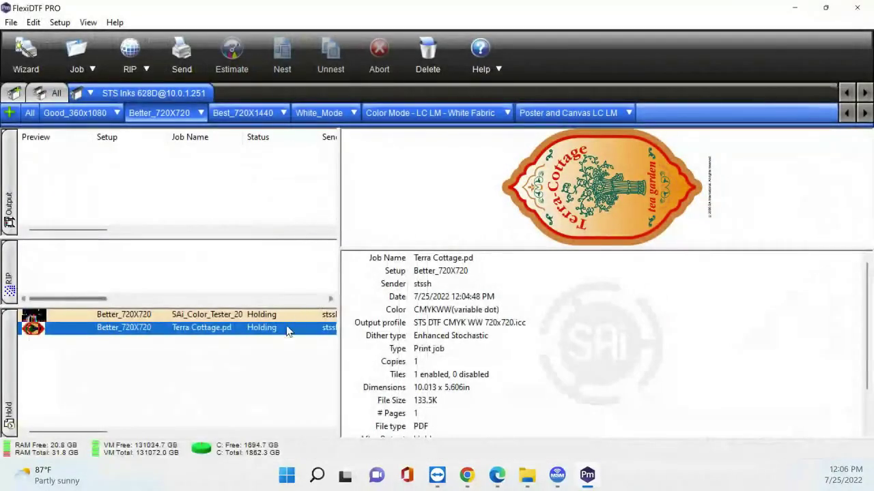
{"action": "key", "text": "Delete"}
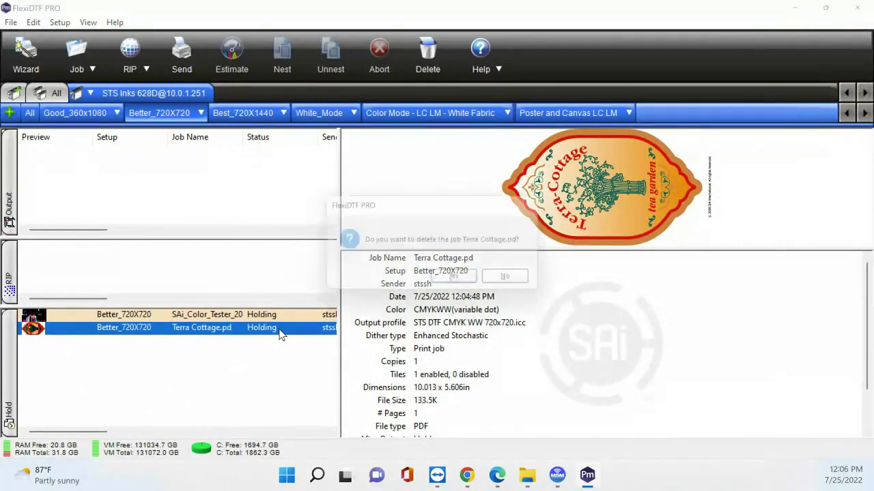
{"action": "key", "text": "Return"}
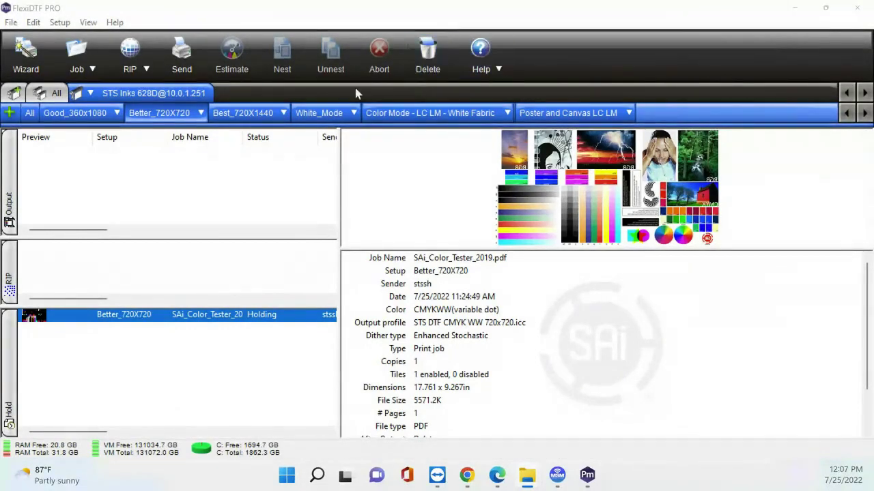
Step: Open the job properties of Test PNG White Only.png in the White_Mode setup and show its Transparency Preview
{"action": "left_click", "coordinate": [319, 112]}
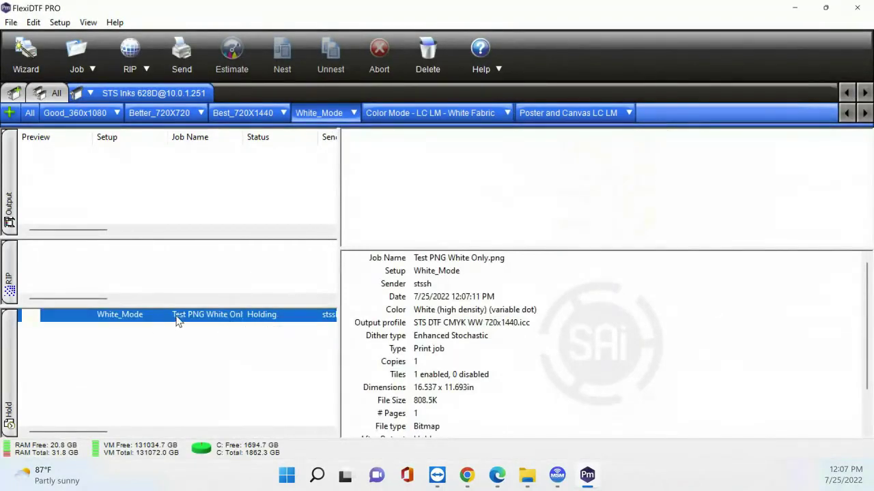
{"action": "double_click", "coordinate": [174, 321]}
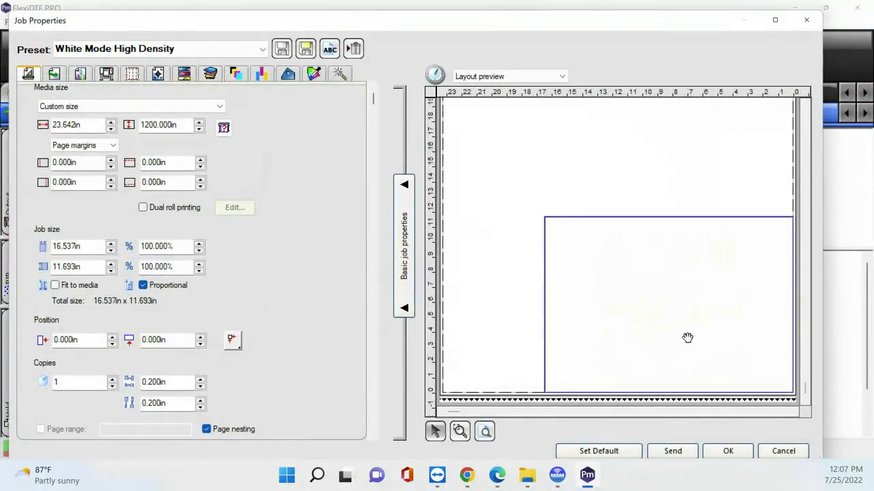
{"action": "left_click", "coordinate": [498, 76]}
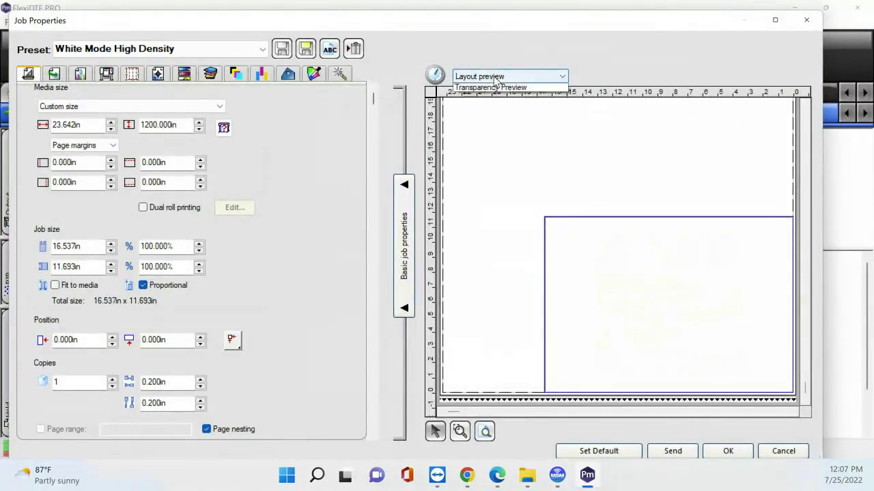
{"action": "left_click", "coordinate": [503, 124]}
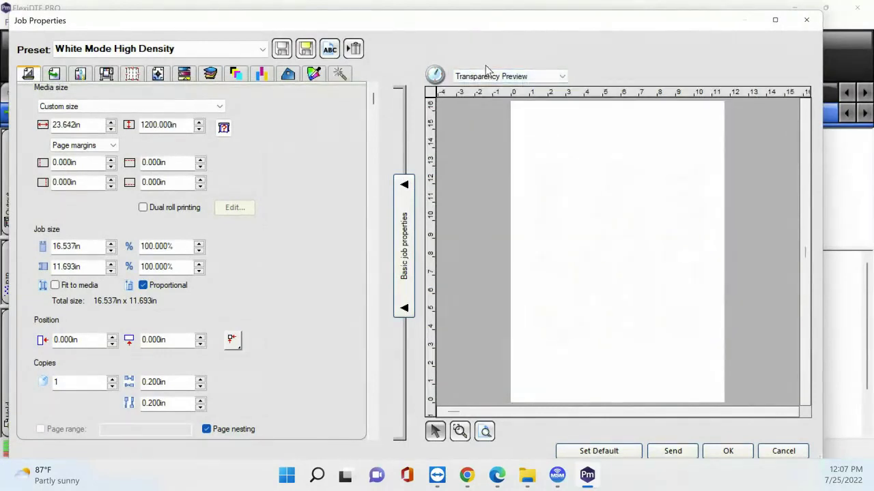
{"action": "left_click", "coordinate": [517, 78]}
{"action": "left_click", "coordinate": [518, 78]}
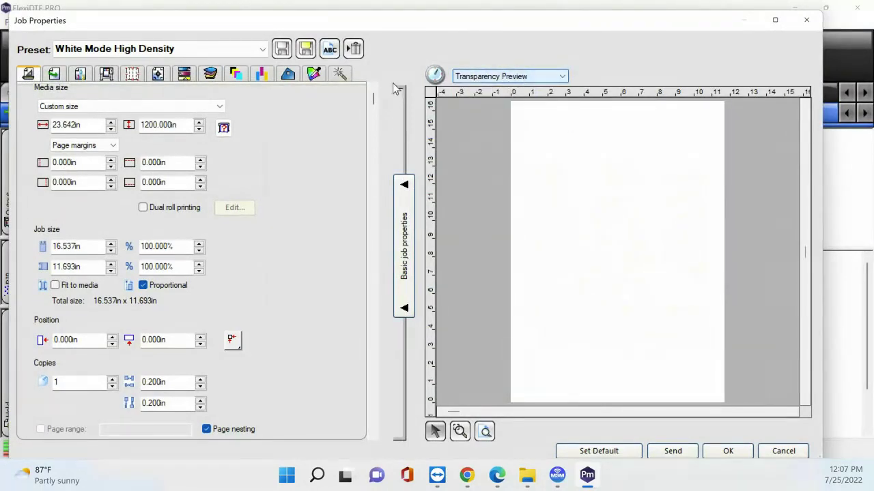
Step: Preview the output channels of the Test PNG White Only.png job with only the Spot_White channel shown
{"action": "left_click", "coordinate": [238, 73]}
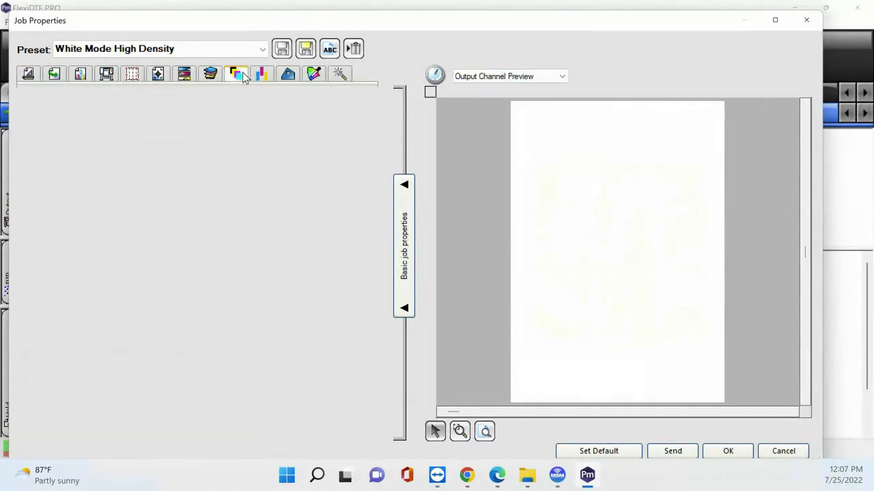
{"action": "left_click", "coordinate": [65, 98]}
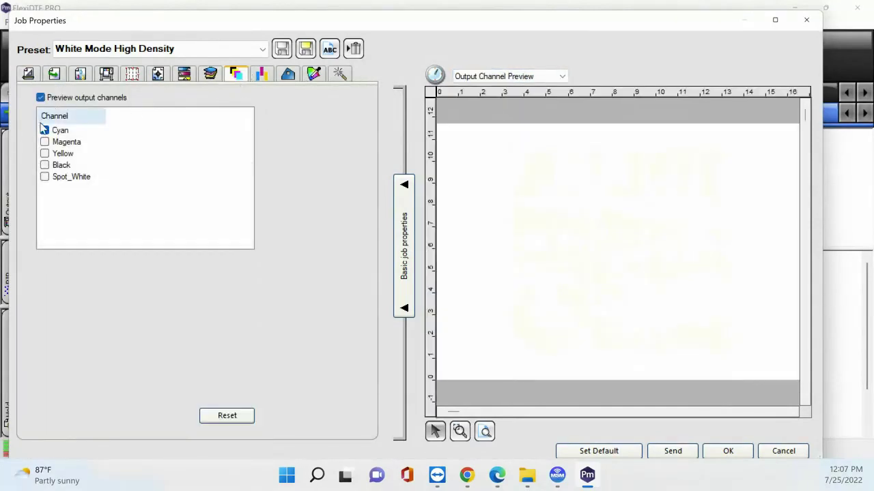
{"action": "left_click", "coordinate": [45, 129]}
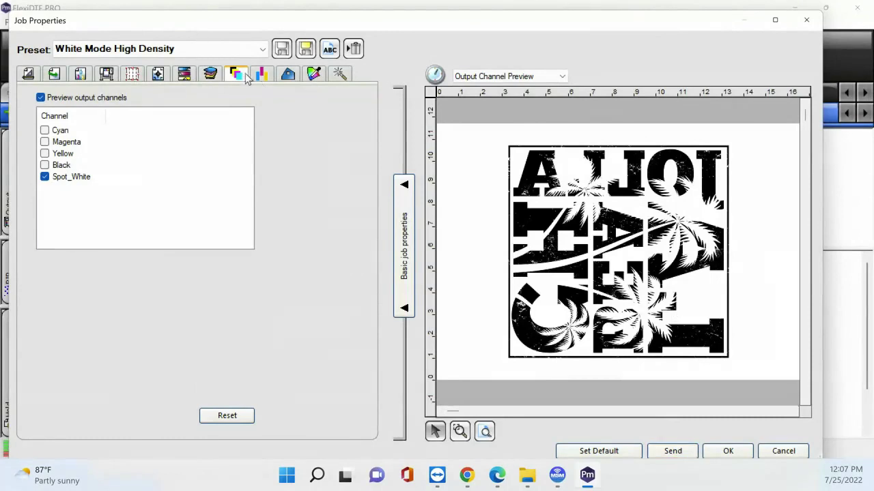
Step: Check the list of available presets and examine the job's white option and white density settings for the Spot_White channel
{"action": "left_click", "coordinate": [181, 49]}
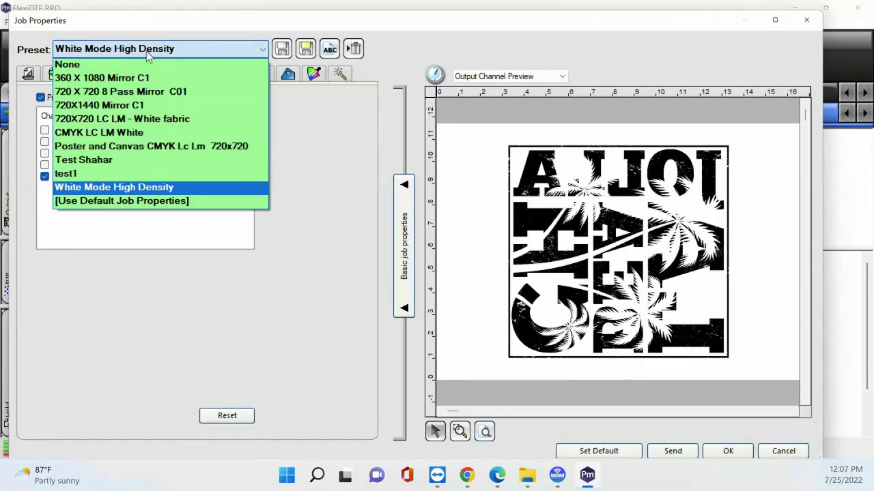
{"action": "left_click", "coordinate": [445, 27]}
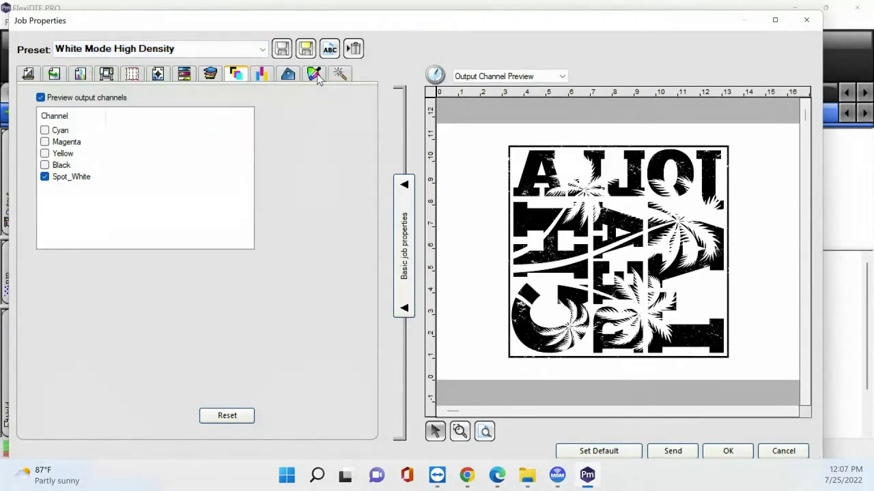
{"action": "left_click", "coordinate": [339, 73]}
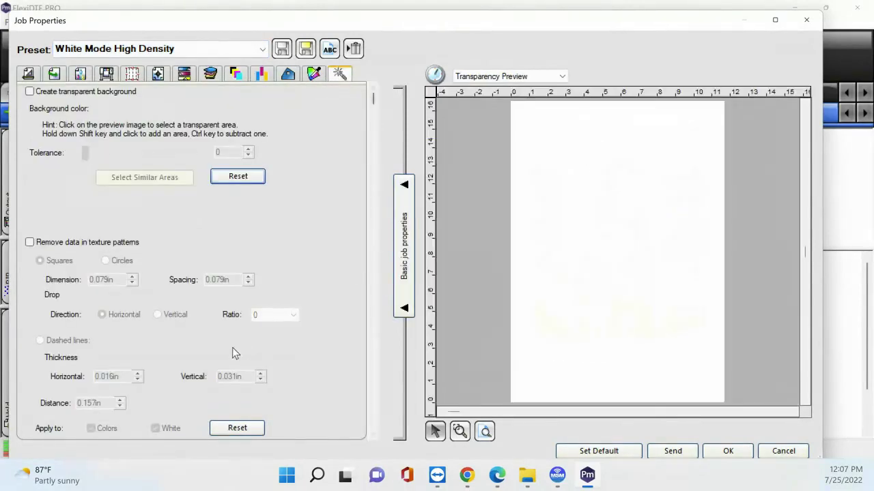
{"action": "scroll", "coordinate": [189, 275], "scroll_direction": "down", "scroll_amount": 3}
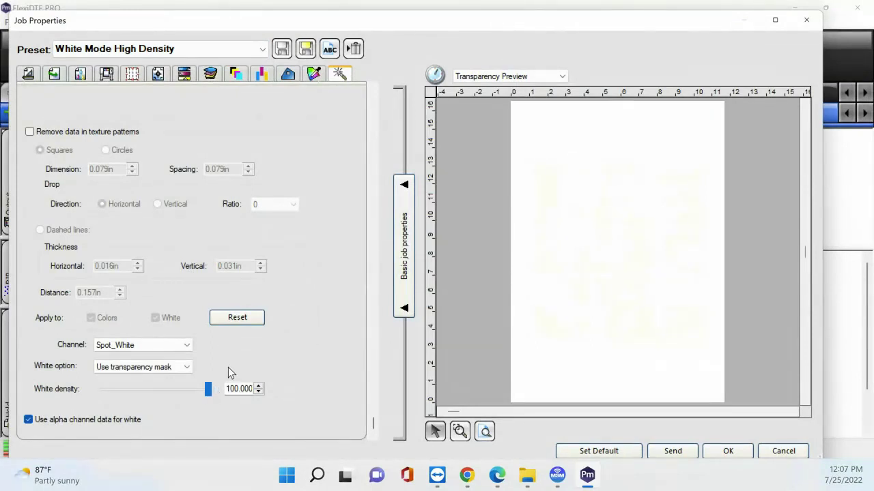
Step: Set both Print Counts in the White and White options of the driver settings to 2 times
{"action": "left_click", "coordinate": [106, 75]}
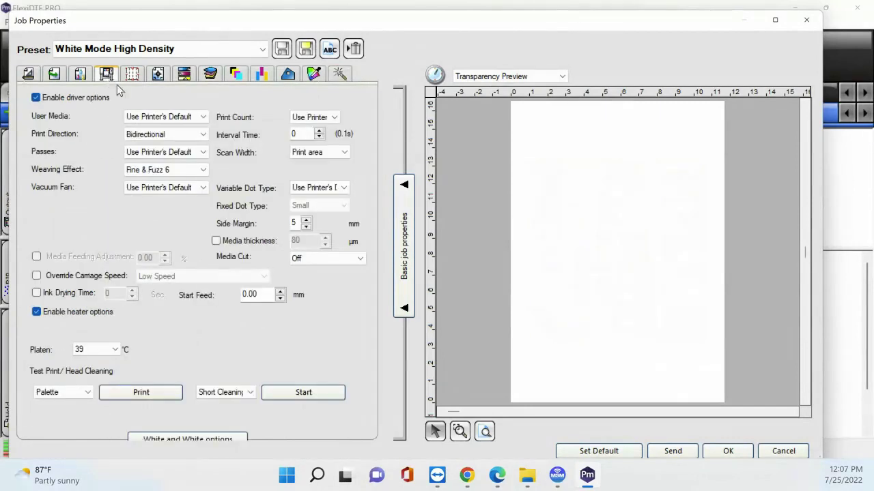
{"action": "scroll", "coordinate": [228, 394], "scroll_direction": "down", "scroll_amount": 1}
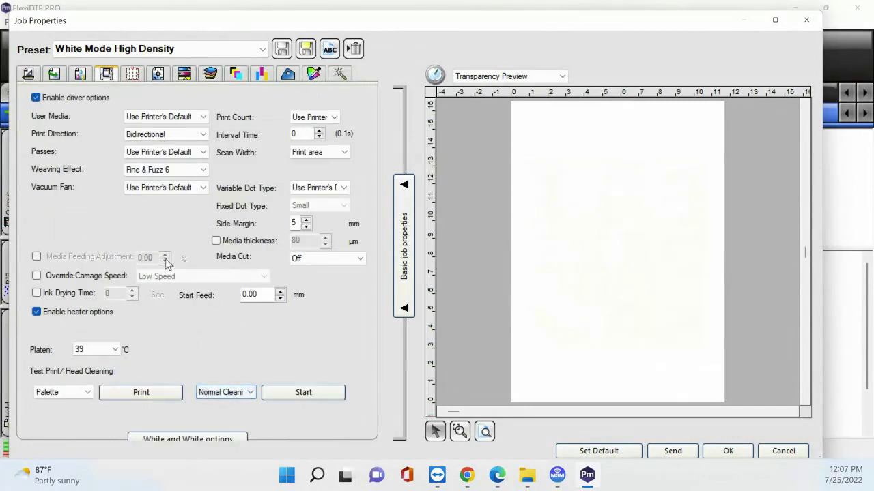
{"action": "left_click", "coordinate": [217, 438]}
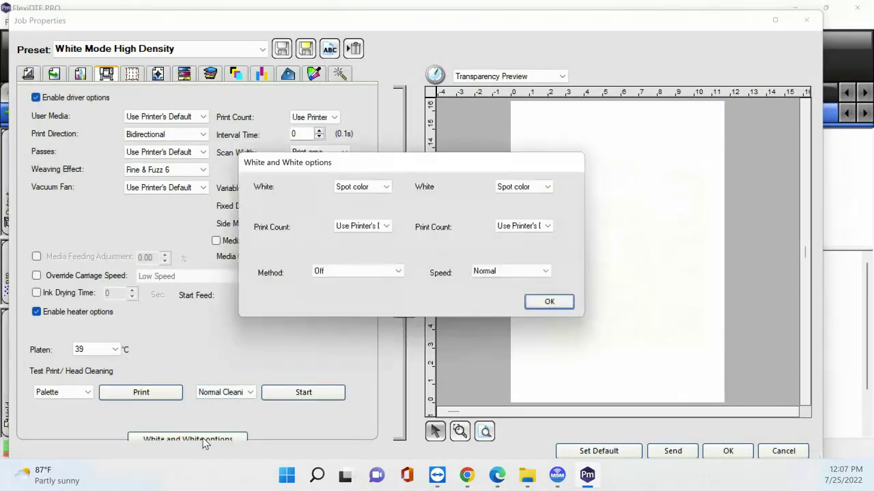
{"action": "left_click", "coordinate": [373, 229]}
{"action": "left_click", "coordinate": [349, 258]}
{"action": "left_click", "coordinate": [521, 231]}
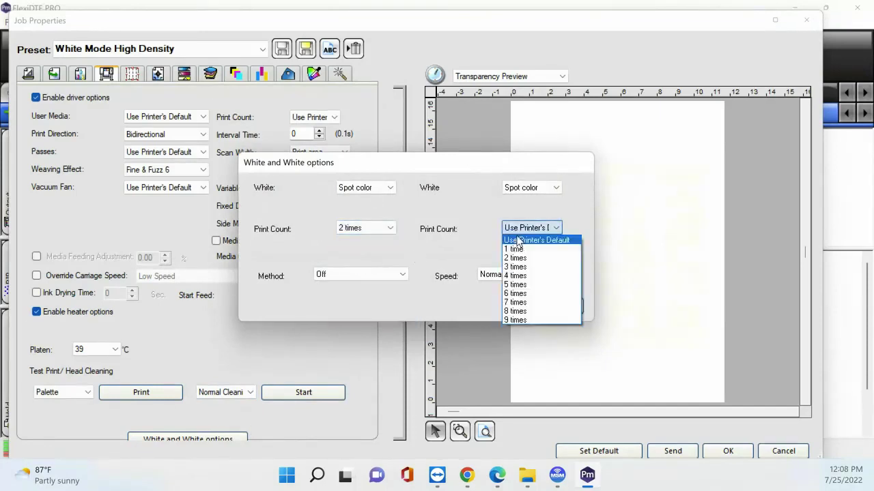
{"action": "left_click", "coordinate": [514, 258]}
{"action": "left_click", "coordinate": [559, 306]}
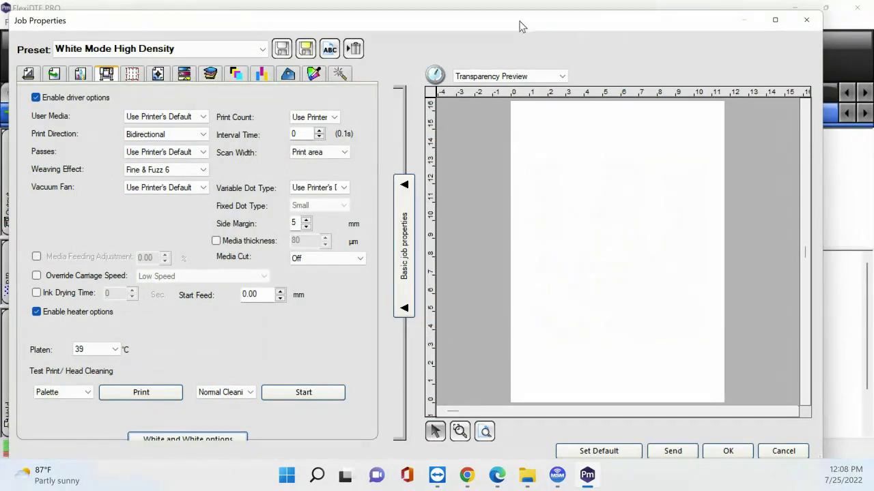
Step: Turn on the transparent background in the Transparency Preview of the white-only design
{"action": "left_click", "coordinate": [340, 73]}
{"action": "scroll", "coordinate": [68, 140], "scroll_direction": "up", "scroll_amount": 3}
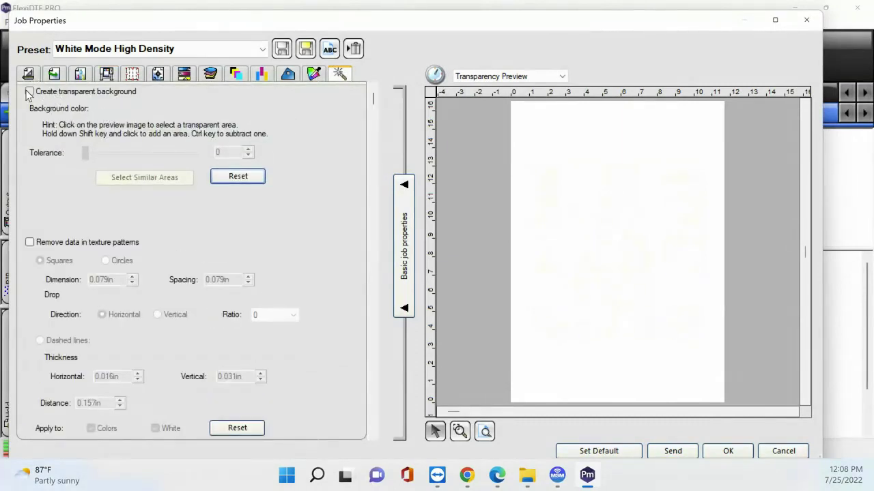
{"action": "left_click", "coordinate": [30, 93]}
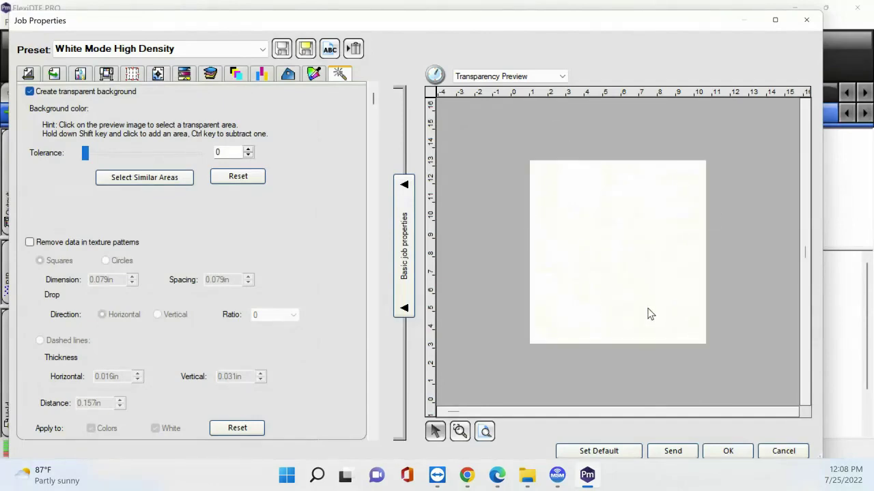
Step: Close the job properties without applying and delete the Test PNG White Only.png job from the hold queue
{"action": "left_click", "coordinate": [805, 21]}
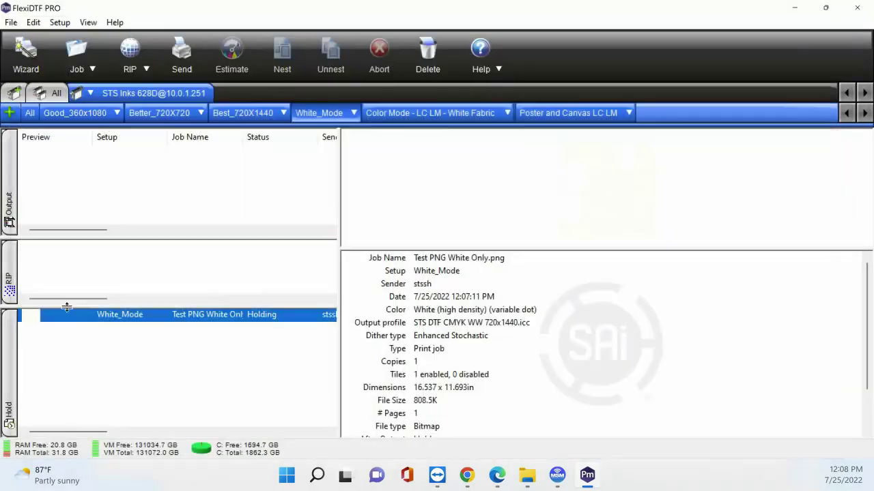
{"action": "key", "text": "Delete"}
{"action": "key", "text": "Return"}
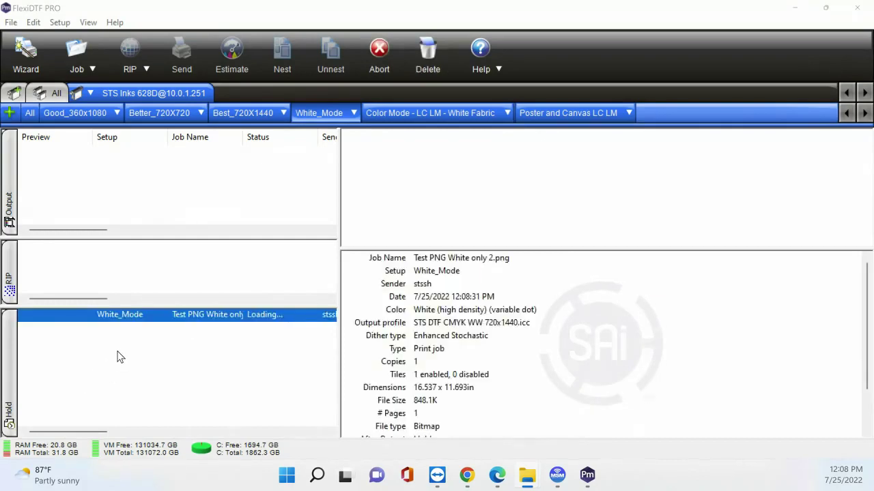
Step: Open the job properties of Test PNG White only 2.png and preview only its Spot_White output channel
{"action": "double_click", "coordinate": [155, 317]}
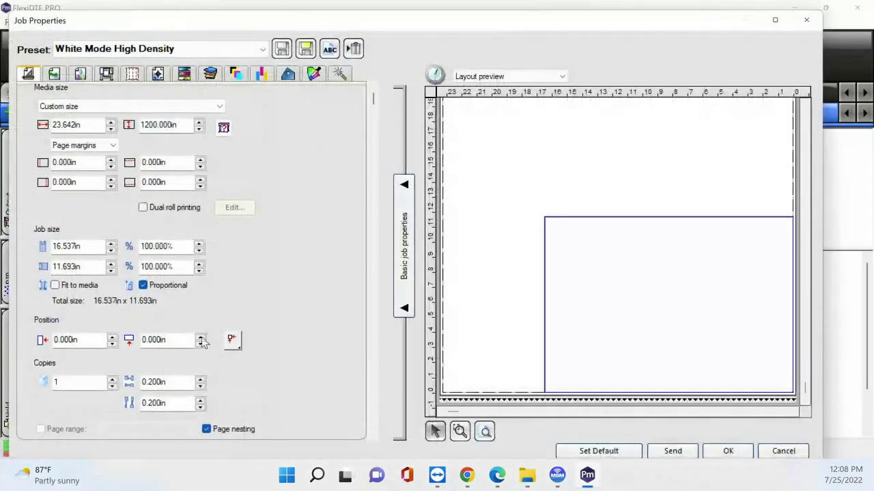
{"action": "left_click", "coordinate": [236, 74]}
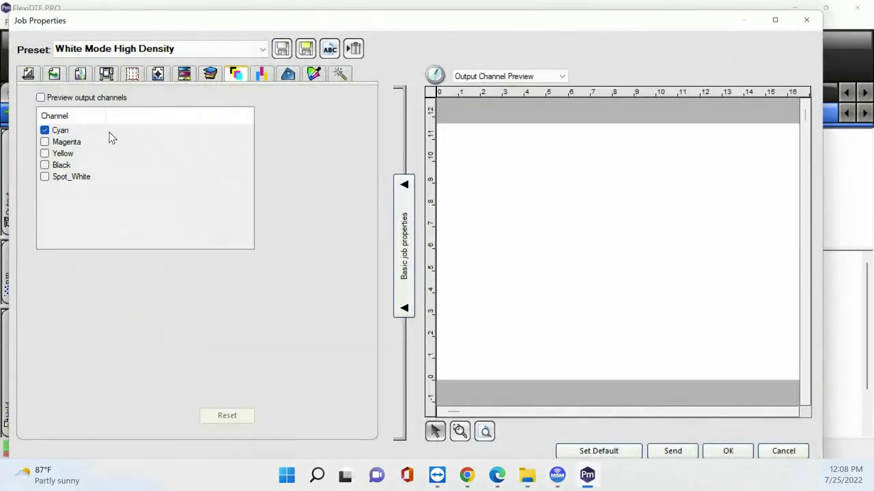
{"action": "left_click", "coordinate": [60, 99]}
{"action": "left_click", "coordinate": [44, 130]}
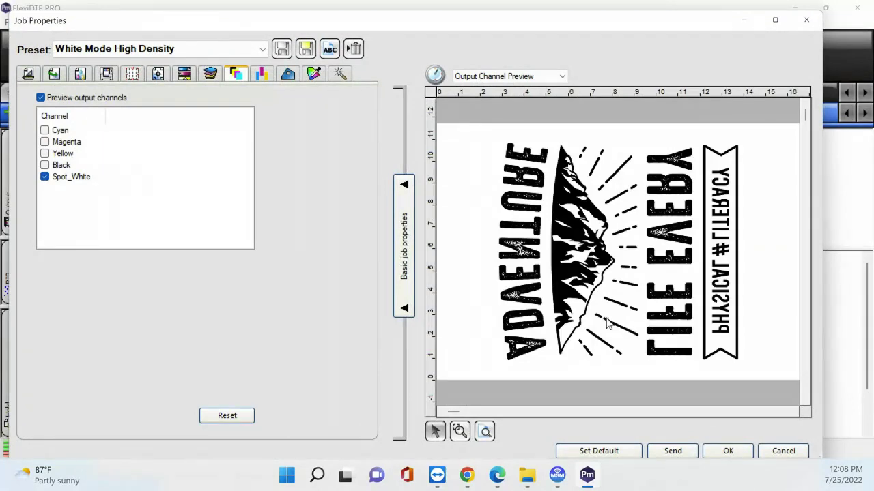
Step: Show the Spot_White channel's white option settings and try lowering the white density
{"action": "left_click", "coordinate": [340, 74]}
{"action": "scroll", "coordinate": [267, 257], "scroll_direction": "down", "scroll_amount": 3}
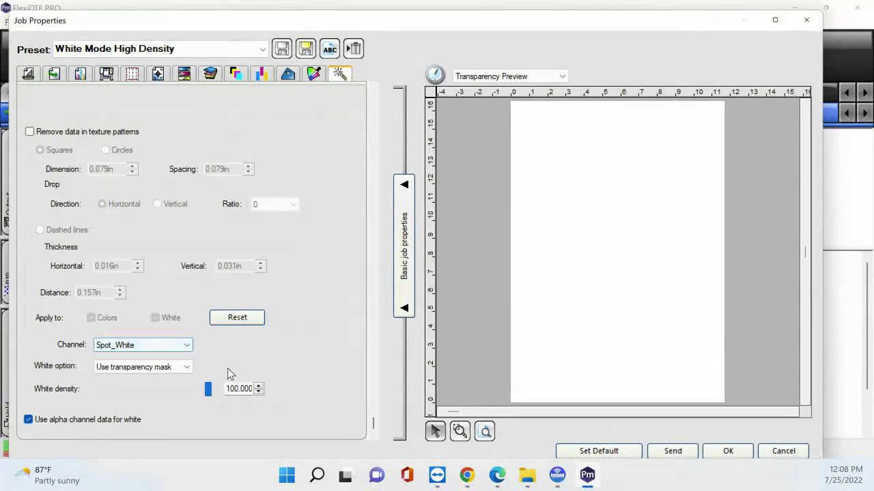
{"action": "left_click_drag", "start_coordinate": [209, 390], "coordinate": [191, 399]}
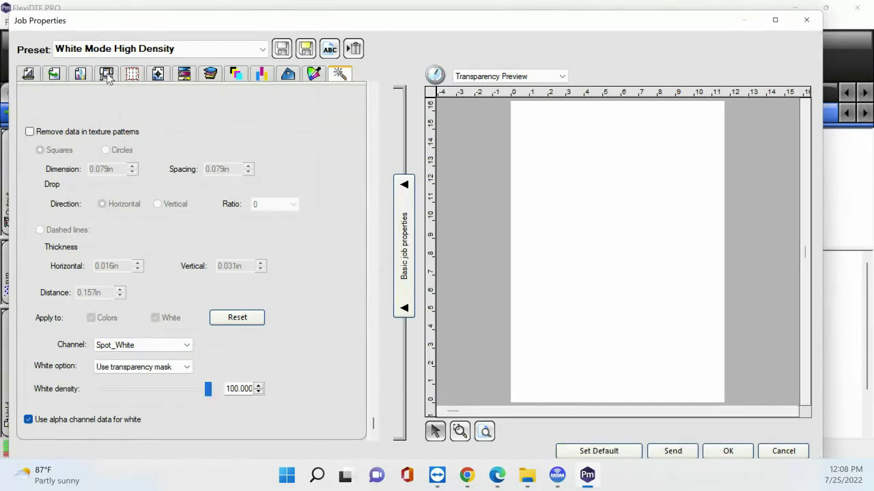
Step: Set the platen heater temperature to 35 °C in the driver options and apply the job properties
{"action": "left_click", "coordinate": [80, 75]}
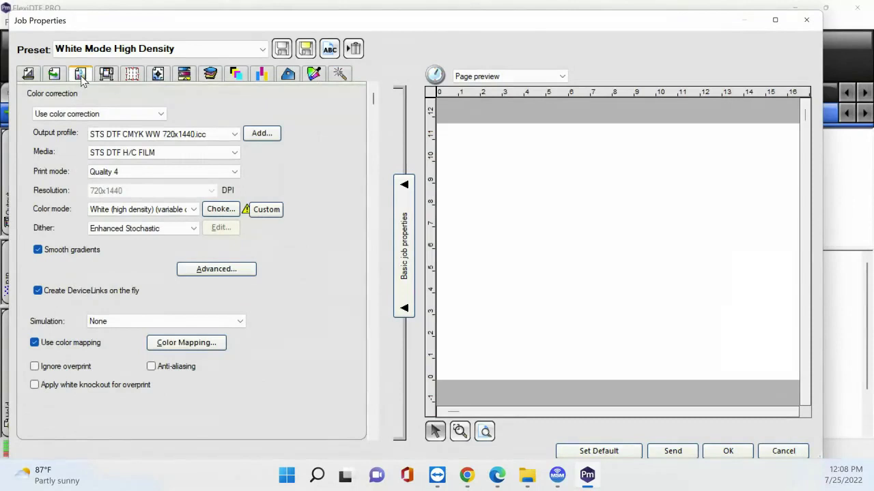
{"action": "left_click", "coordinate": [106, 75]}
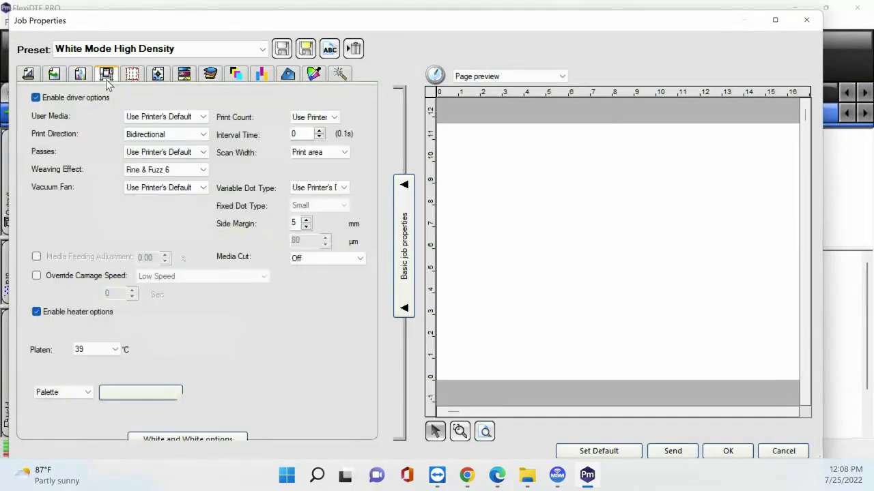
{"action": "left_click", "coordinate": [114, 350]}
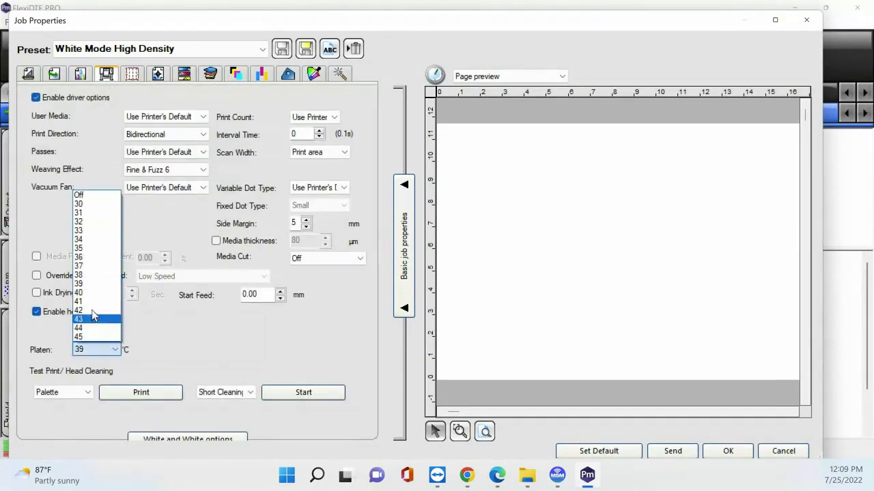
{"action": "left_click", "coordinate": [89, 249]}
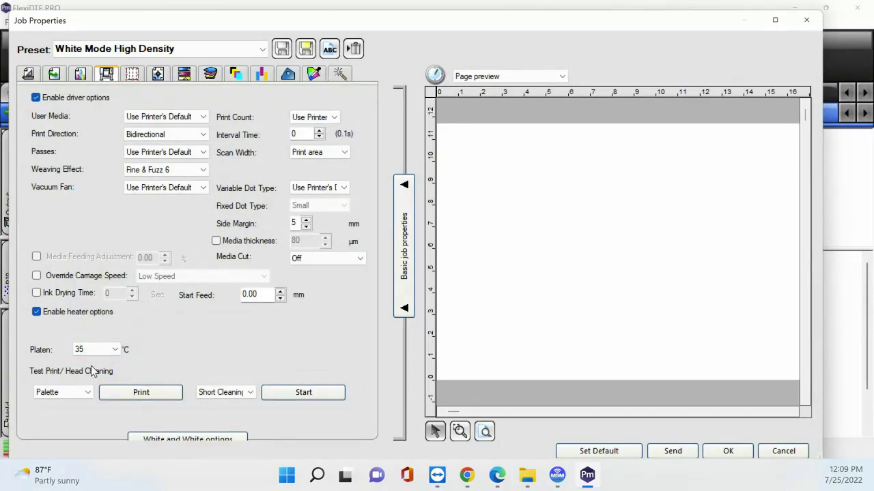
{"action": "left_click", "coordinate": [728, 453]}
Step: Delete the Test PNG White only 2.png job and add Test PNG File.png to the hold queue in the White_Mode setup
{"action": "key", "text": "Delete"}
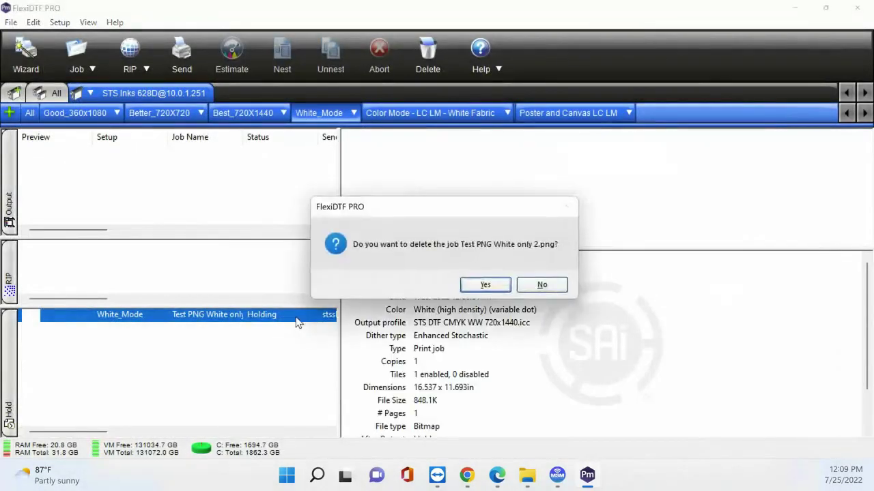
{"action": "key", "text": "Return"}
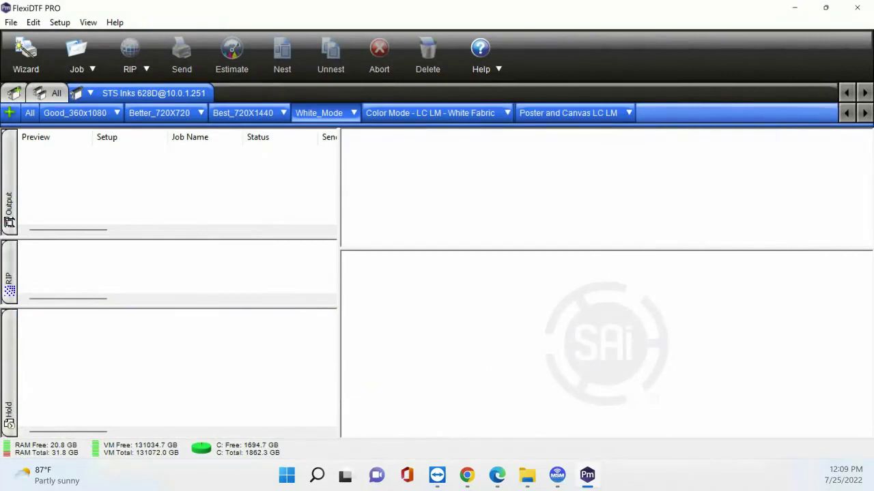
{"action": "left_click_drag", "start_coordinate": [674, 248], "coordinate": [160, 352]}
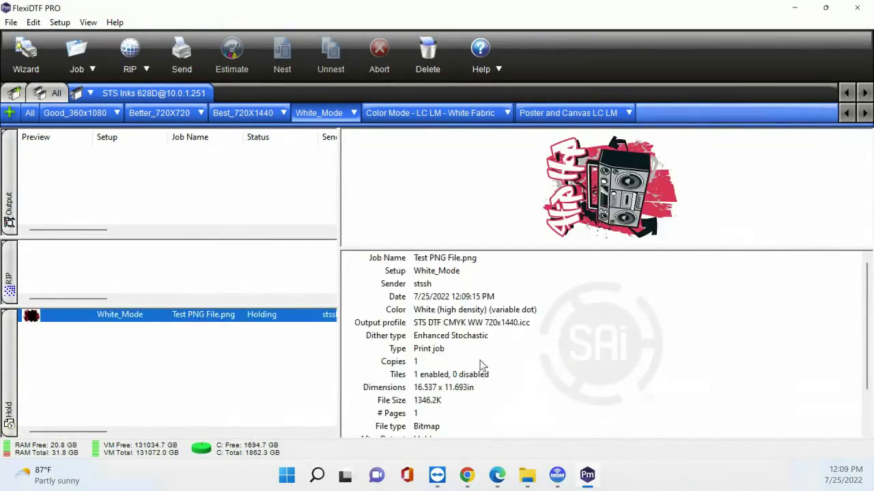
Step: Open the job properties of Test PNG File.png in a maximized window and rotate the job to portrait, 11.693 x 16.537 in
{"action": "double_click", "coordinate": [227, 317]}
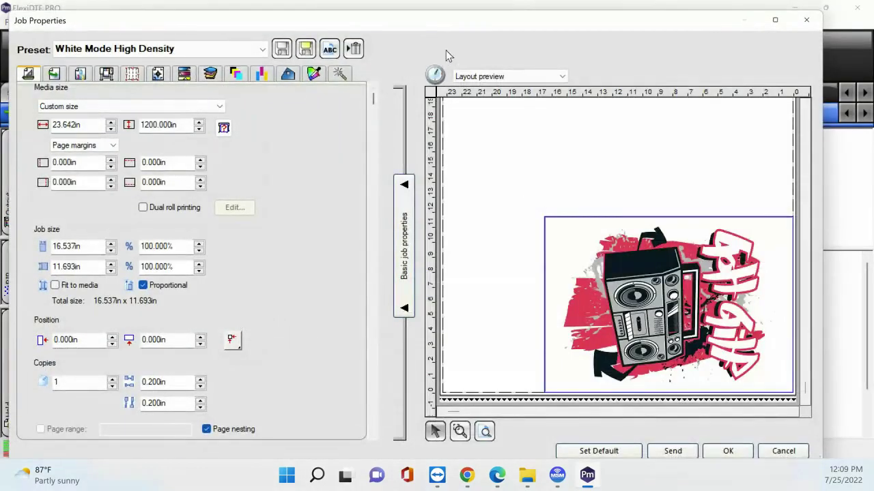
{"action": "double_click", "coordinate": [461, 25]}
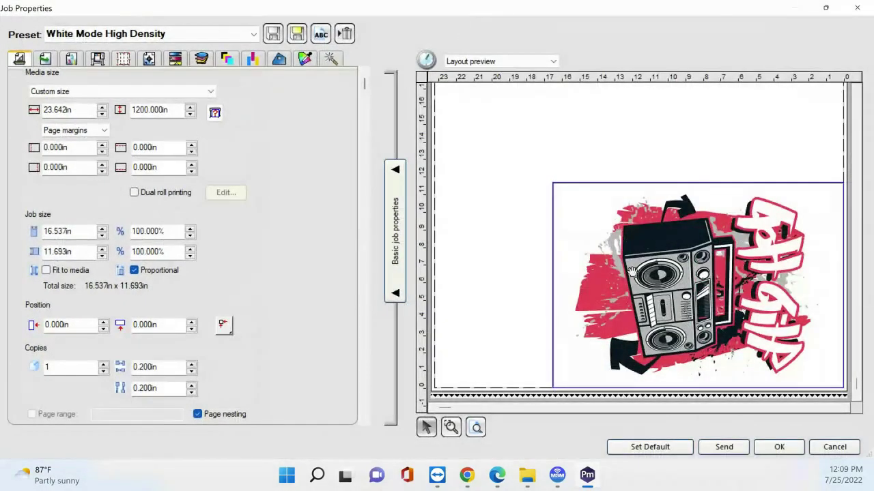
{"action": "scroll", "coordinate": [204, 379], "scroll_direction": "down", "scroll_amount": 3}
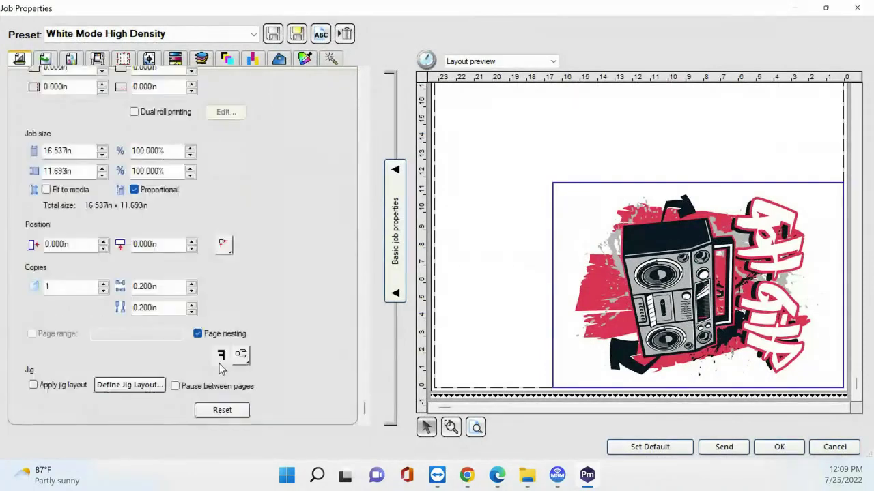
{"action": "left_click", "coordinate": [240, 353]}
{"action": "left_click", "coordinate": [241, 377]}
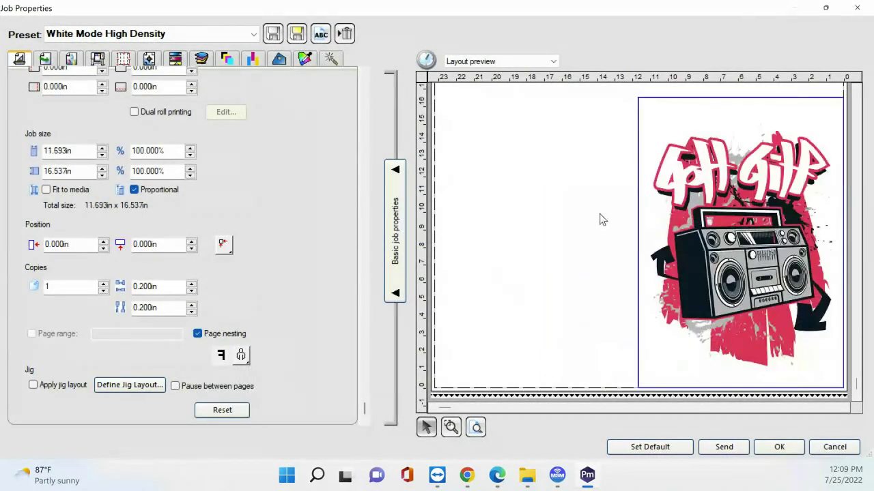
Step: Preview the output channels of Test PNG File.png with Cyan turned off and only Spot_White shown
{"action": "left_click", "coordinate": [227, 60]}
{"action": "left_click", "coordinate": [32, 82]}
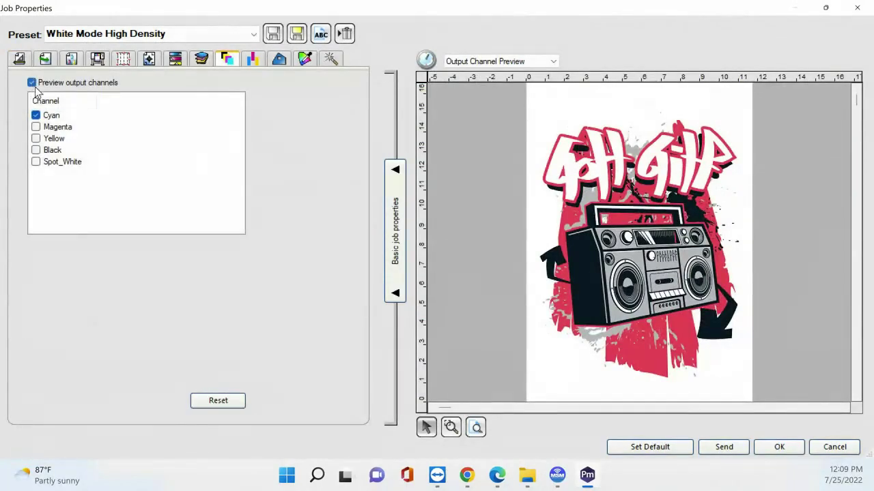
{"action": "left_click", "coordinate": [36, 116]}
{"action": "left_click", "coordinate": [35, 162]}
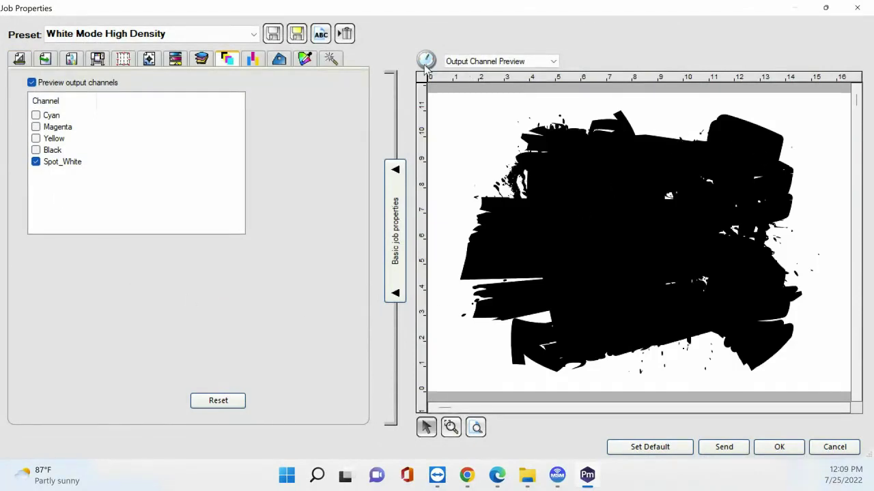
Step: Enable a transparent background for Test PNG File.png, sampling the white area around the artwork and including all similar areas
{"action": "left_click", "coordinate": [331, 59]}
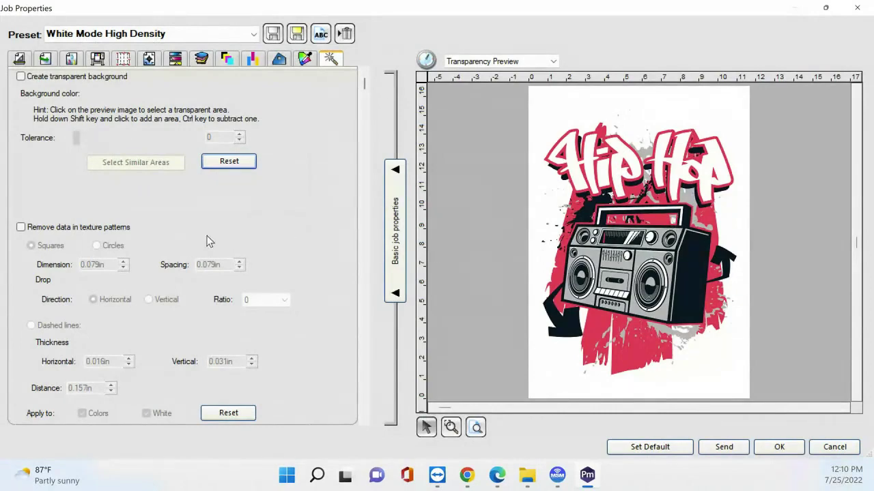
{"action": "left_click", "coordinate": [26, 76]}
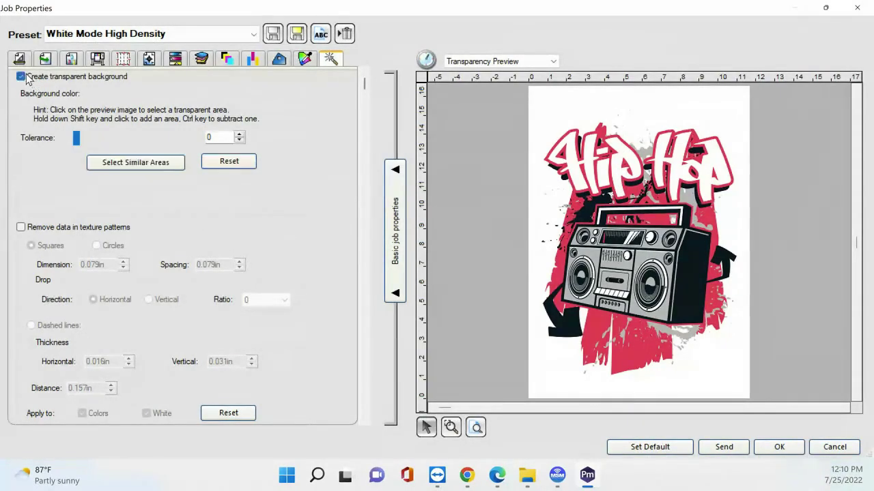
{"action": "left_click", "coordinate": [553, 103]}
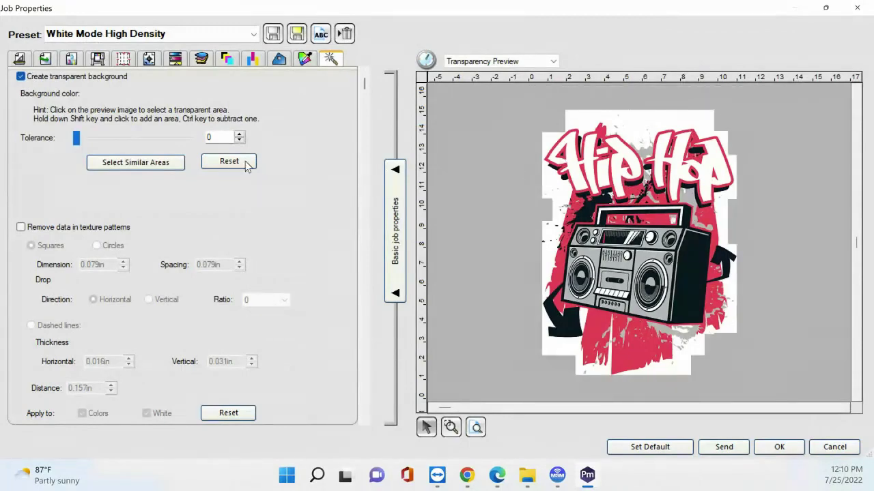
{"action": "left_click", "coordinate": [150, 164]}
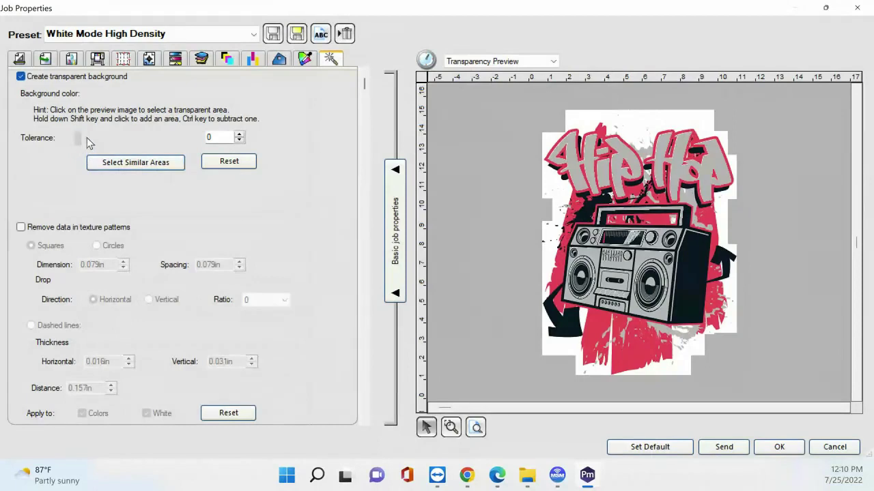
Step: Raise the transparency tolerance to 63, sample the remaining white background above the lettering, and increase the tolerance to 100
{"action": "left_click_drag", "start_coordinate": [105, 144], "coordinate": [129, 142]}
{"action": "left_click", "coordinate": [647, 117]}
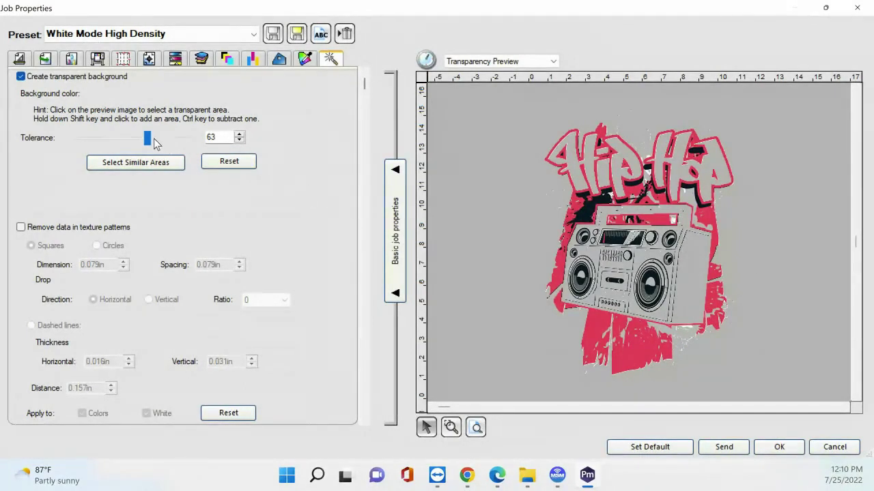
{"action": "left_click_drag", "start_coordinate": [154, 140], "coordinate": [198, 140]}
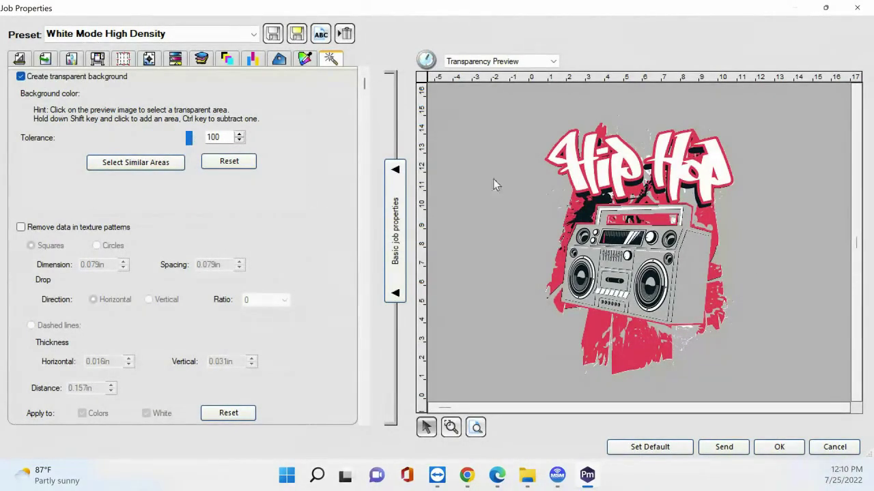
Step: Close the job properties, delete the Test PNG File.png job and add Remove Black.ai to the White_Mode hold queue
{"action": "left_click", "coordinate": [856, 8]}
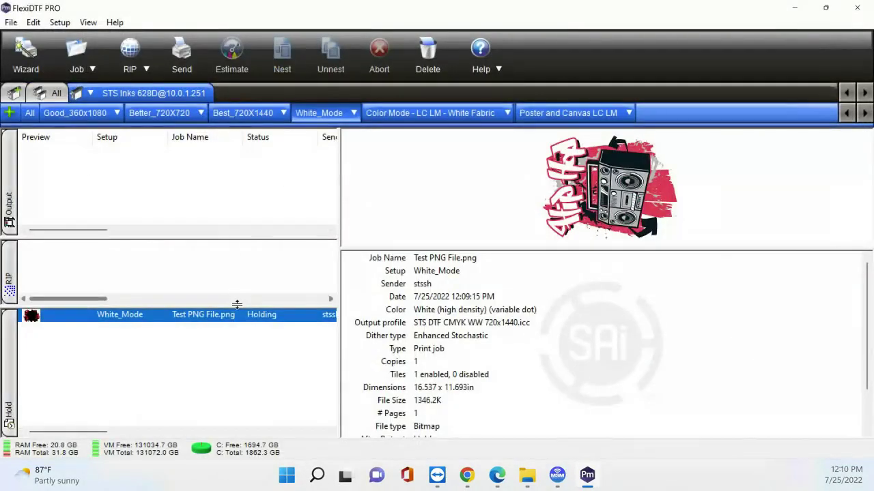
{"action": "key", "text": "Delete"}
{"action": "key", "text": "Return"}
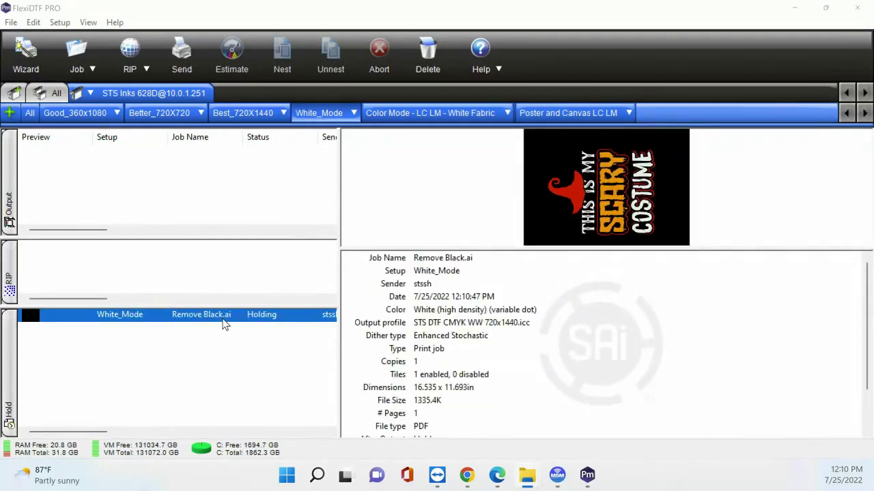
Step: Make the black background of Remove Black.ai transparent, including all similar black areas inside the lettering
{"action": "double_click", "coordinate": [224, 321]}
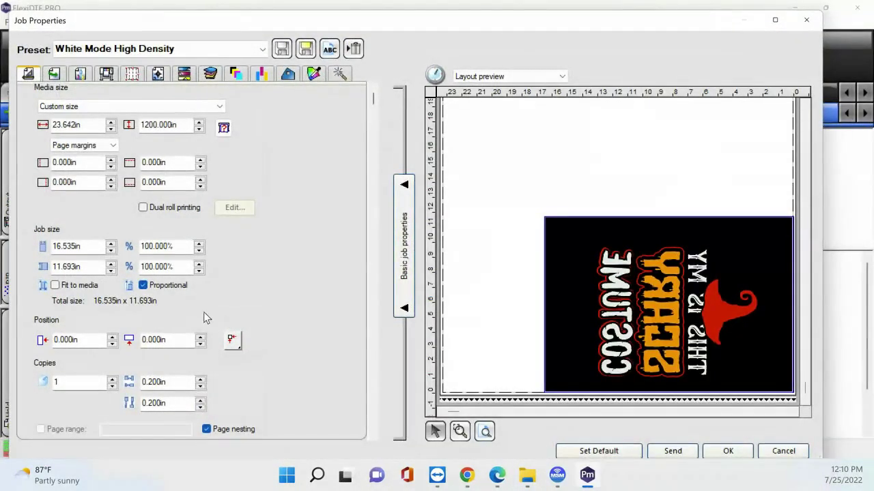
{"action": "left_click", "coordinate": [339, 73]}
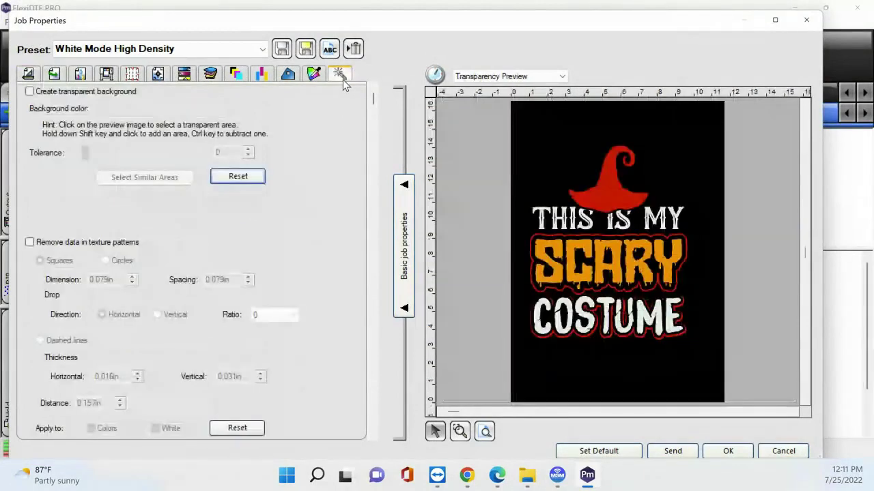
{"action": "left_click", "coordinate": [30, 91]}
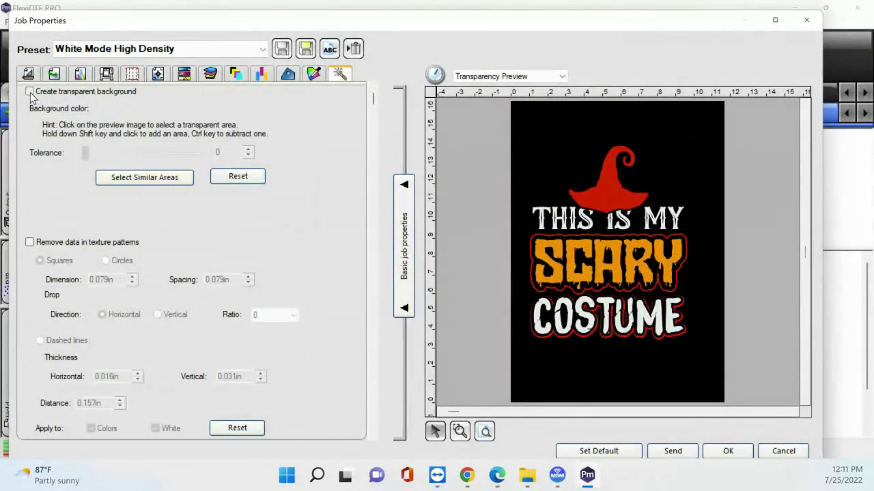
{"action": "left_click", "coordinate": [582, 126]}
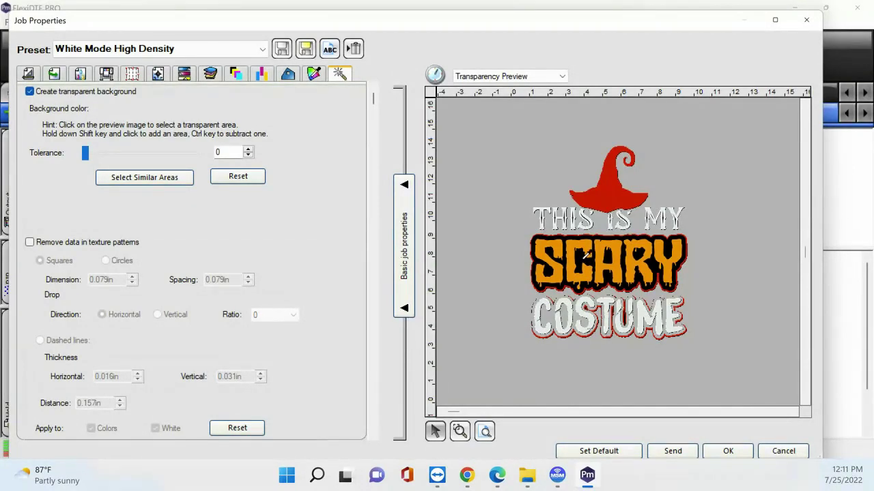
{"action": "left_click", "coordinate": [128, 177]}
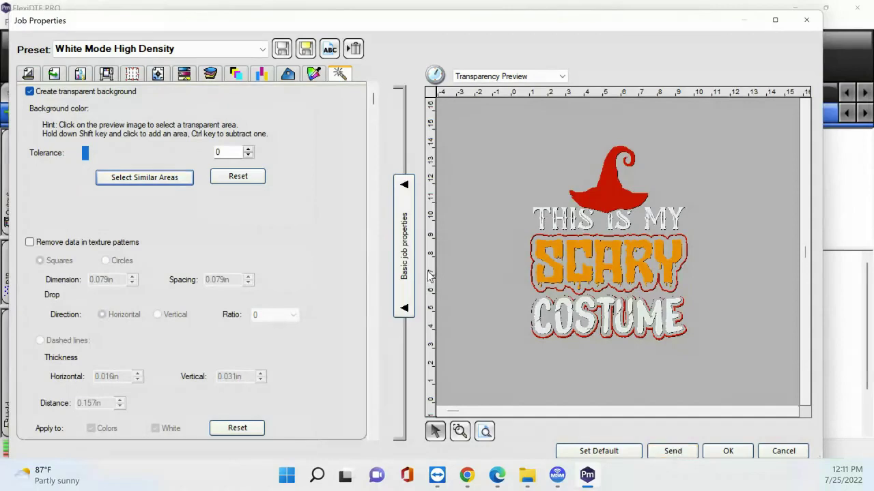
Step: Preview the output channels of Remove Black.ai with Cyan turned off and only Spot_White shown
{"action": "left_click", "coordinate": [236, 73]}
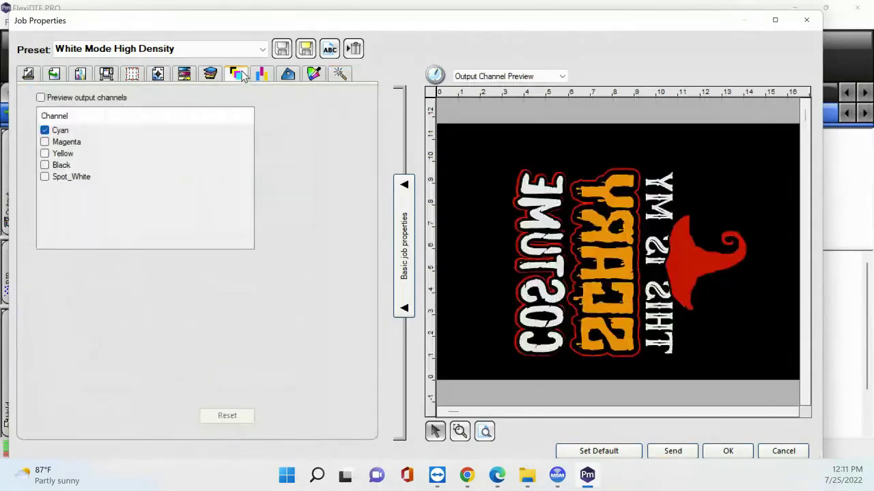
{"action": "left_click", "coordinate": [40, 98]}
{"action": "left_click", "coordinate": [44, 130]}
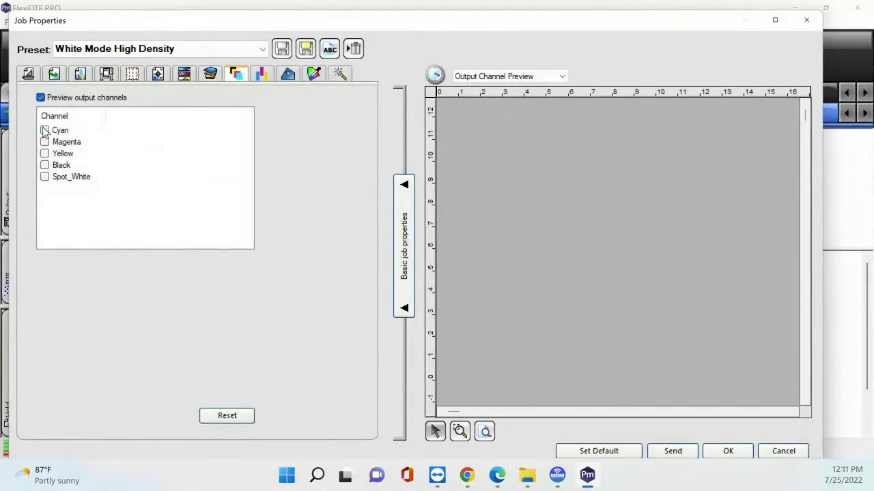
{"action": "left_click", "coordinate": [45, 177]}
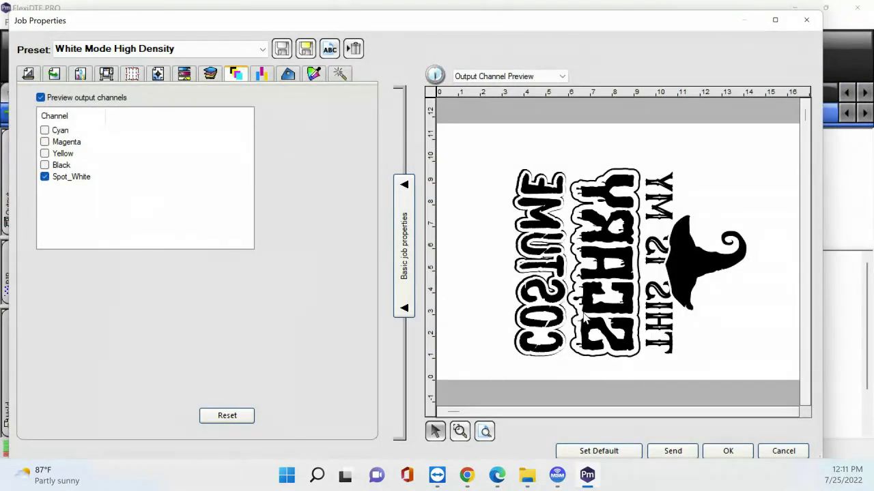
Step: Try the Spot Color white option for Remove Black.ai and check its effect in the Spot_White channel preview
{"action": "left_click", "coordinate": [340, 74]}
{"action": "scroll", "coordinate": [215, 300], "scroll_direction": "down", "scroll_amount": 3}
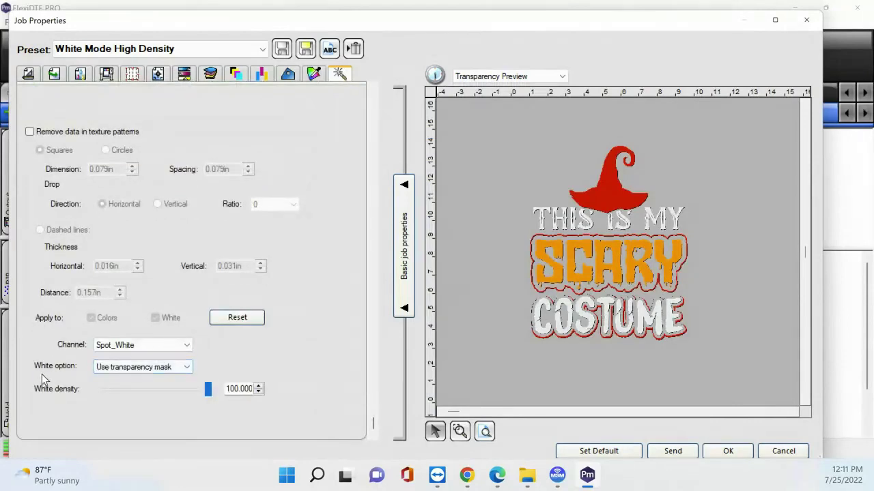
{"action": "left_click", "coordinate": [129, 368]}
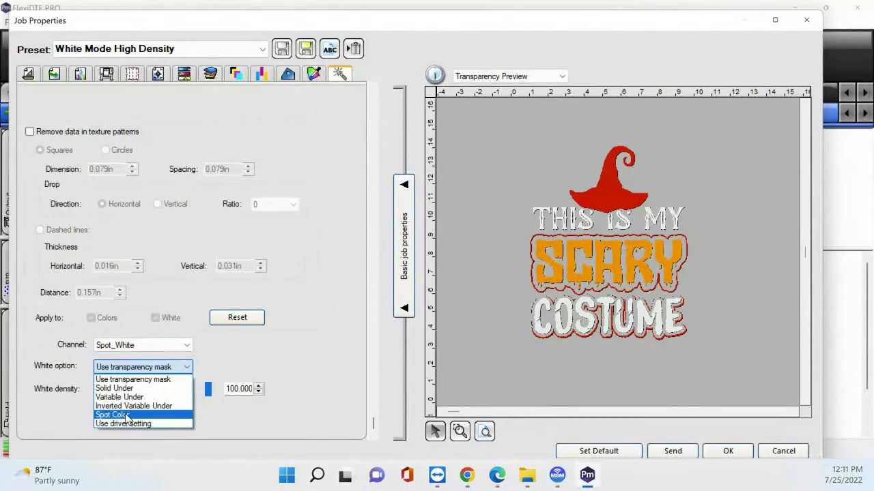
{"action": "left_click", "coordinate": [126, 415]}
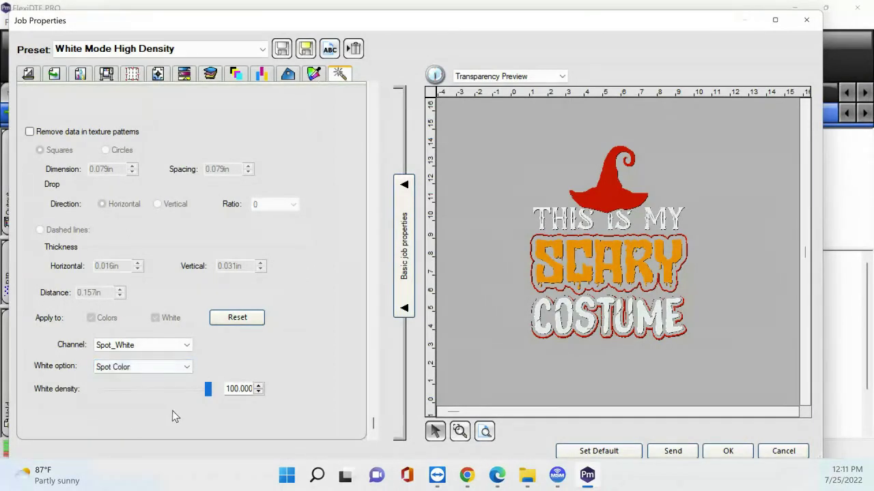
{"action": "left_click", "coordinate": [178, 366]}
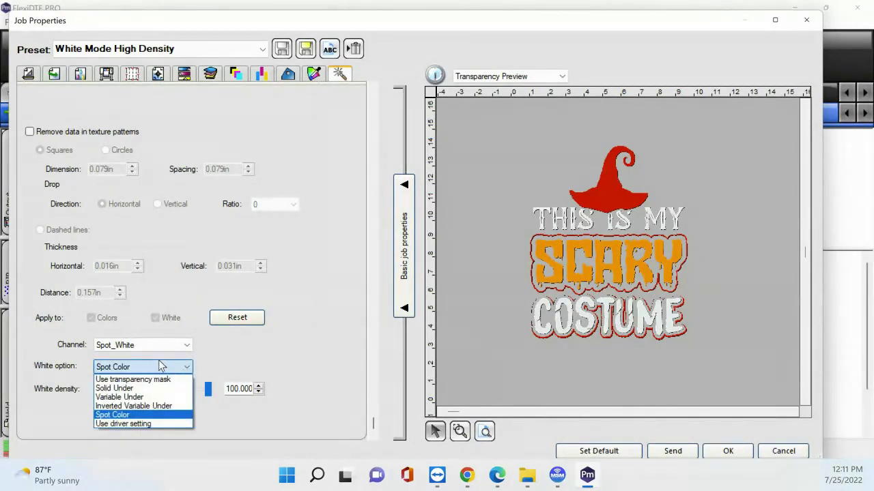
{"action": "left_click", "coordinate": [114, 416]}
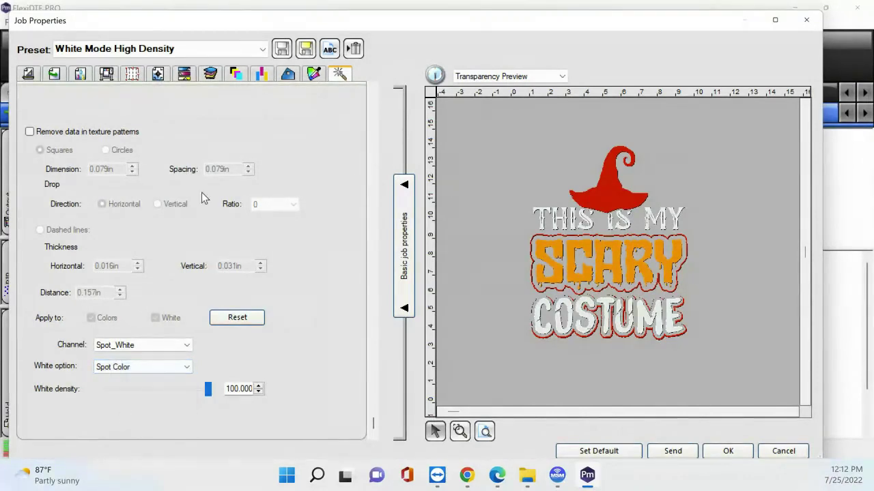
{"action": "left_click", "coordinate": [235, 73]}
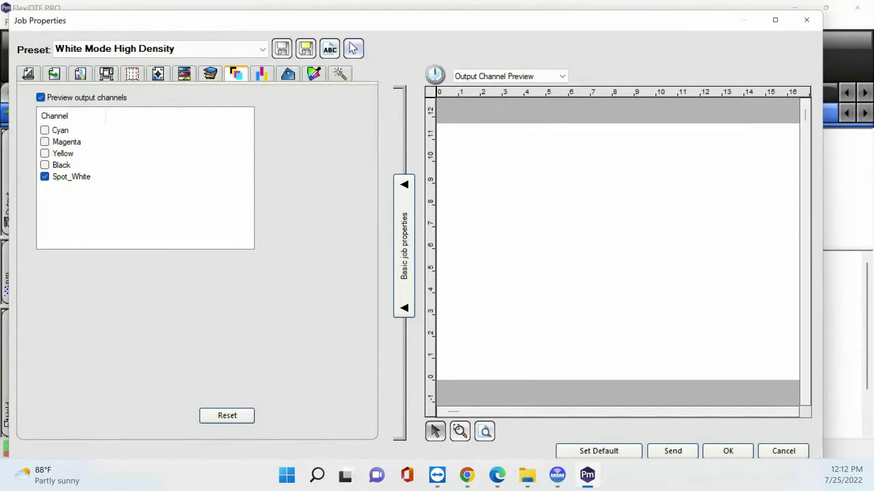
{"action": "left_click", "coordinate": [340, 73]}
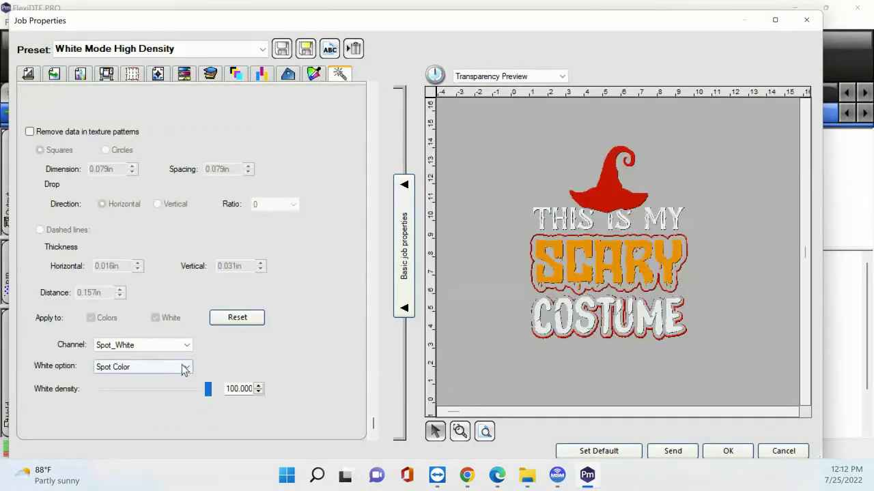
Step: Set the white option back to Use transparency mask and recheck the Spot_White channel preview
{"action": "left_click", "coordinate": [184, 369]}
{"action": "left_click", "coordinate": [152, 380]}
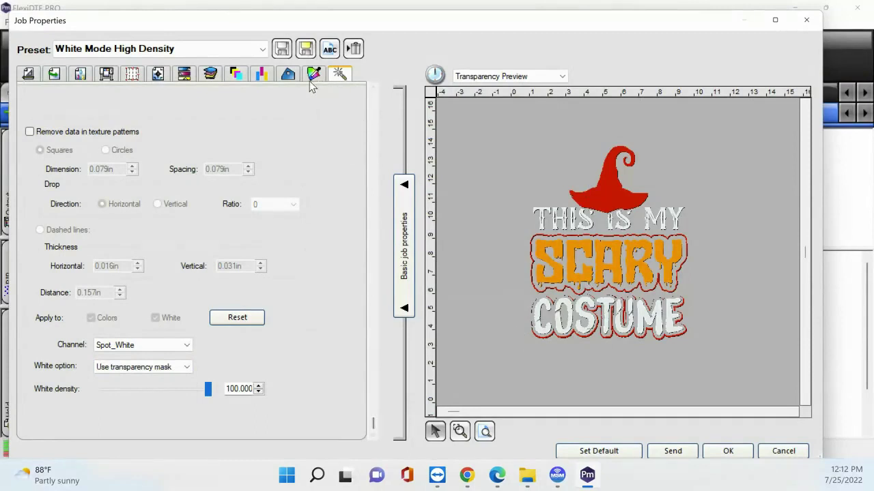
{"action": "left_click", "coordinate": [243, 78]}
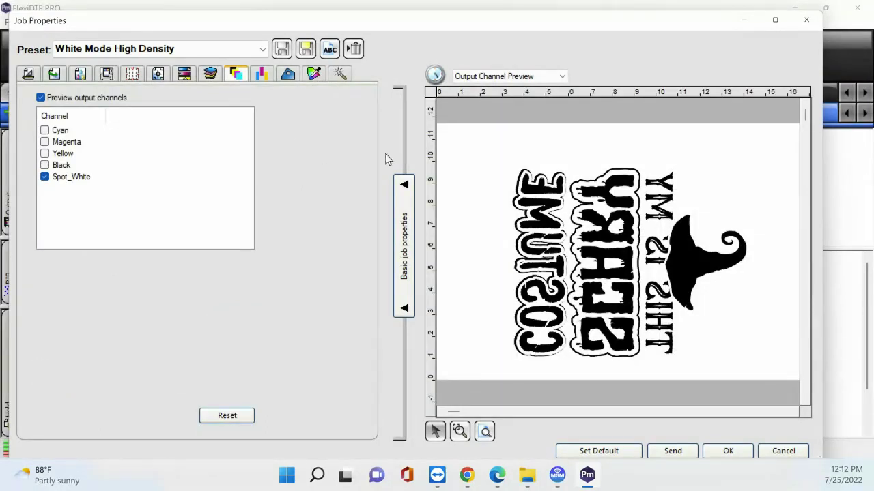
Step: Close the job properties, delete the Remove Black.ai job and add A (25).png to the White_Mode hold queue
{"action": "left_click", "coordinate": [807, 21]}
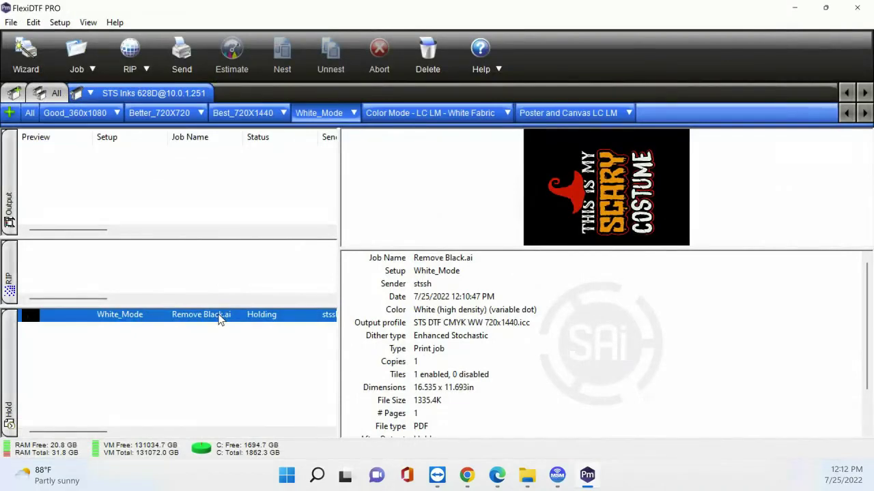
{"action": "key", "text": "Delete"}
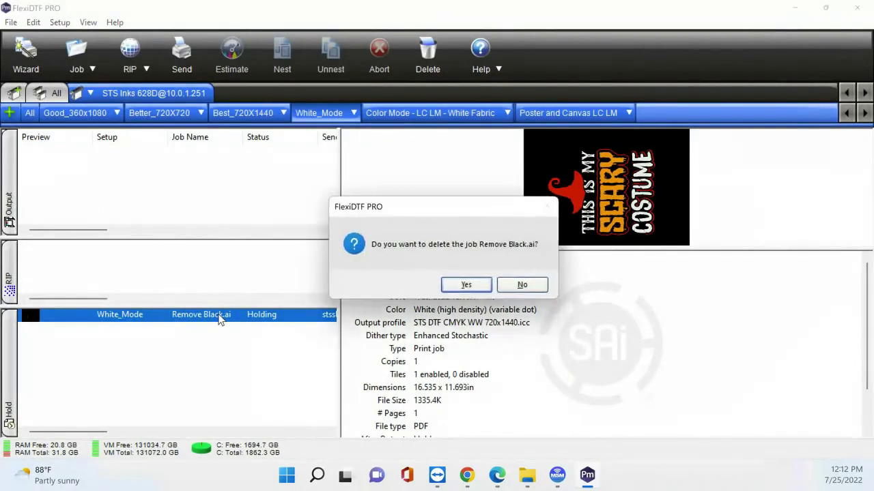
{"action": "key", "text": "Return"}
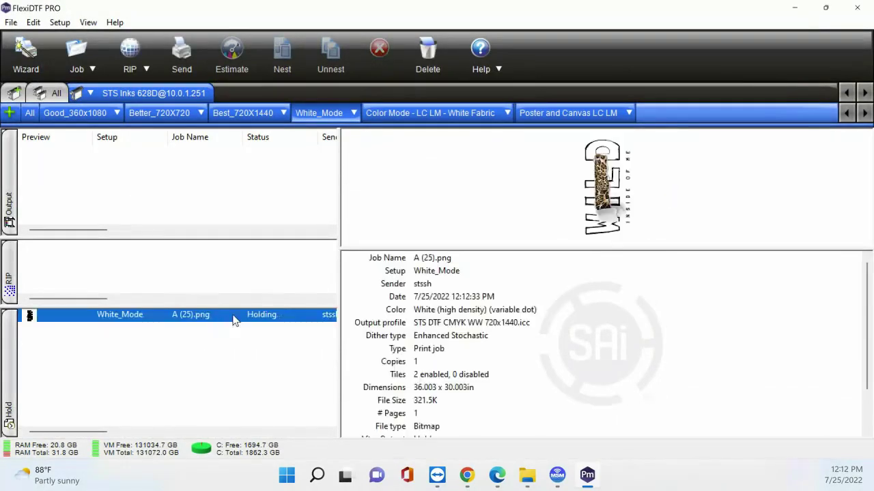
Step: Check the layout of A (25).png in its job properties, close them and review the job's summary details
{"action": "double_click", "coordinate": [239, 316]}
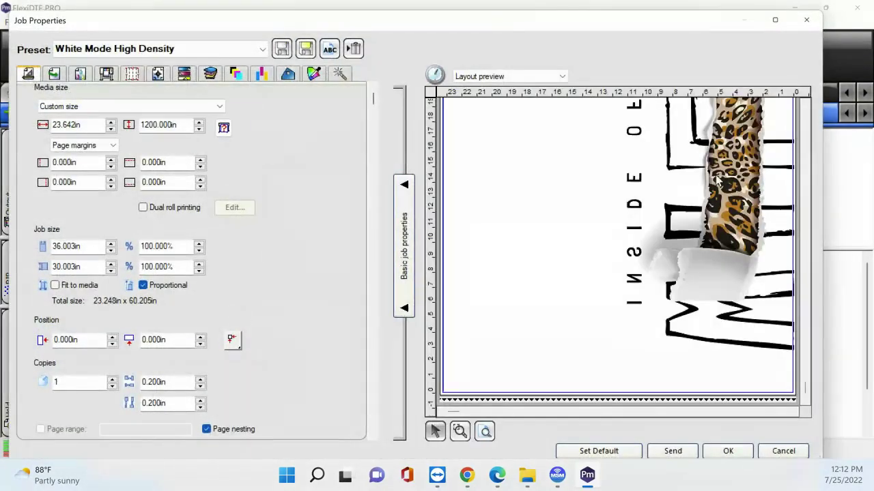
{"action": "left_click", "coordinate": [806, 21]}
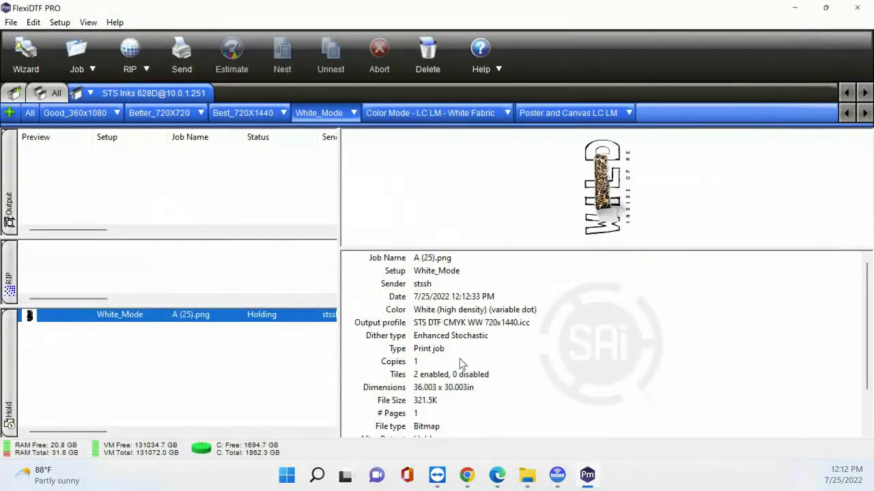
{"action": "scroll", "coordinate": [460, 365], "scroll_direction": "down", "scroll_amount": 2}
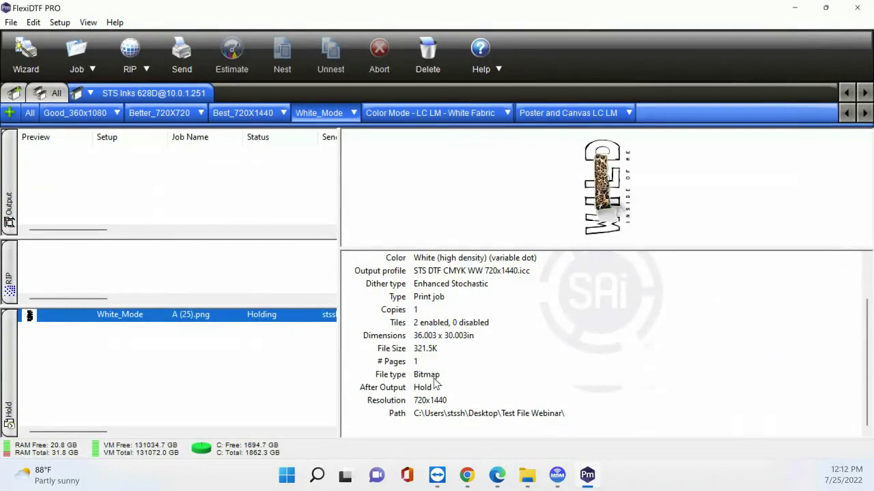
{"action": "scroll", "coordinate": [435, 382], "scroll_direction": "up", "scroll_amount": 2}
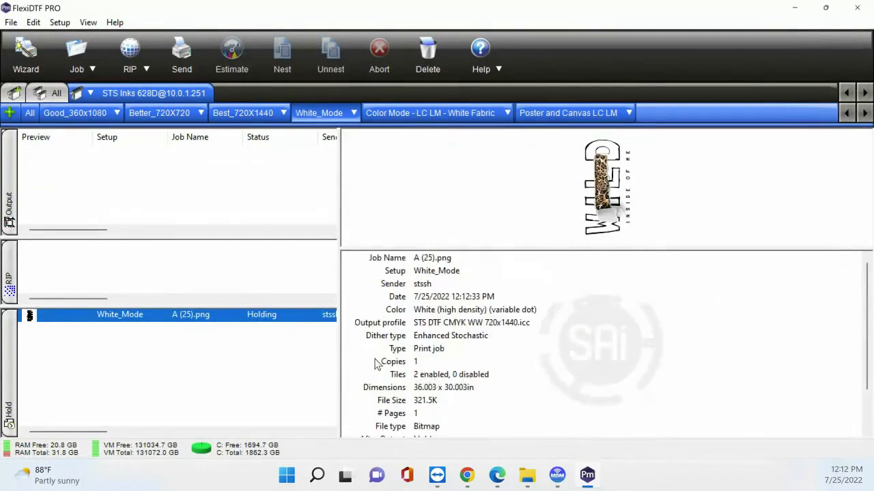
Step: Open the job properties of A (25).png and preview only the Spot_White output channel
{"action": "double_click", "coordinate": [196, 315]}
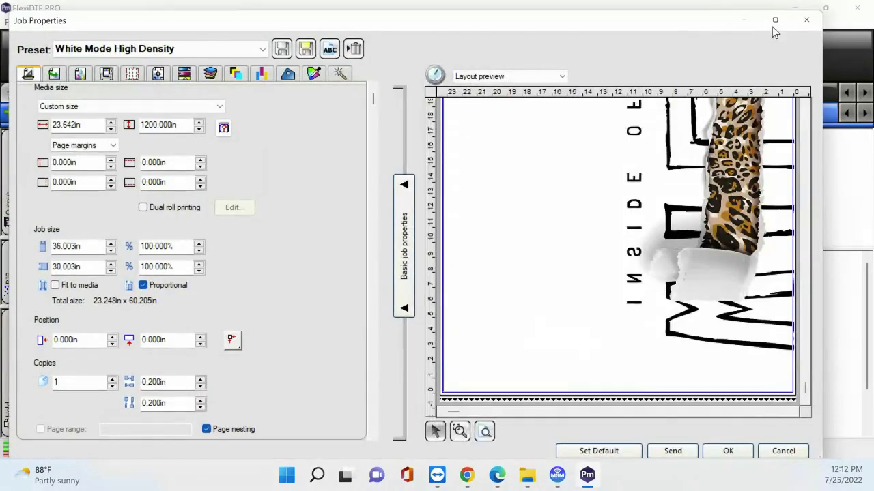
{"action": "left_click", "coordinate": [775, 19]}
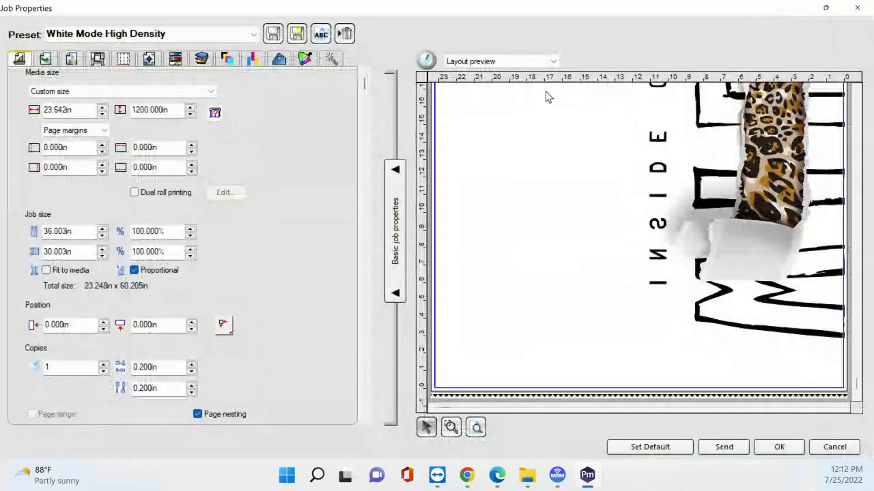
{"action": "left_click", "coordinate": [332, 58]}
{"action": "left_click", "coordinate": [228, 60]}
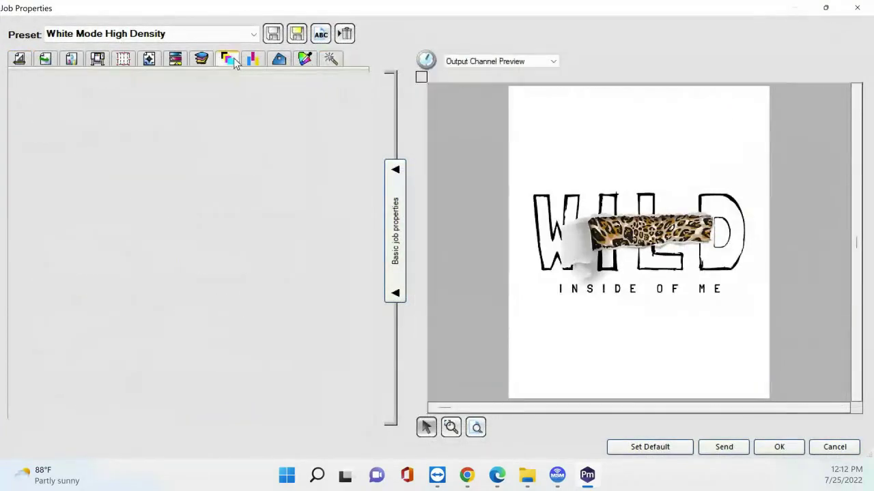
{"action": "left_click", "coordinate": [37, 115]}
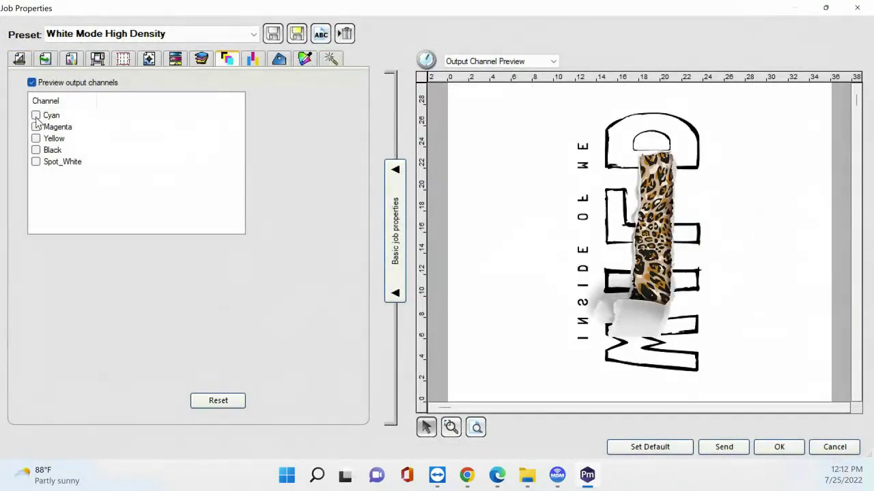
{"action": "left_click", "coordinate": [35, 162]}
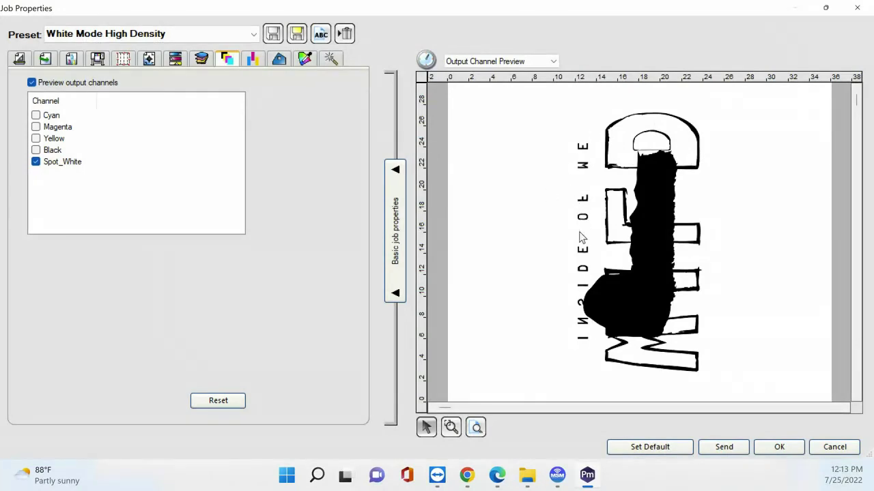
Step: Create a transparent background for A (25).png by picking the white area around the artwork, and inspect the small lettering up close
{"action": "left_click", "coordinate": [334, 60]}
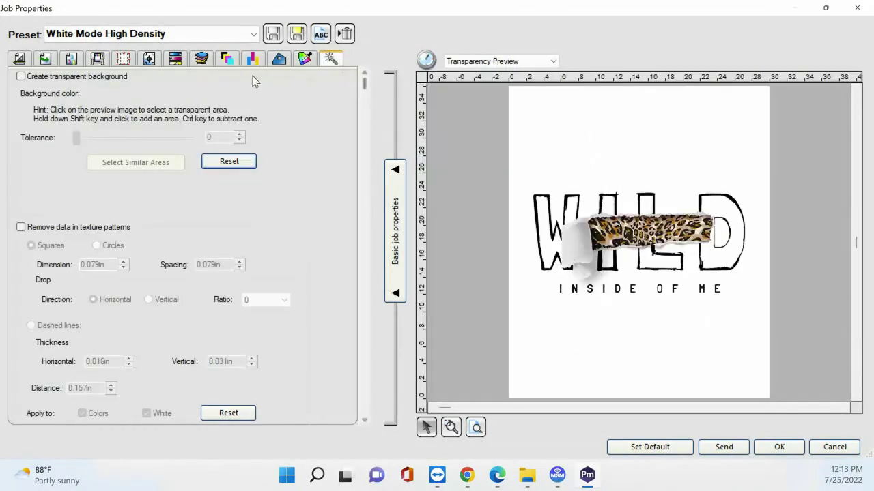
{"action": "left_click", "coordinate": [73, 80]}
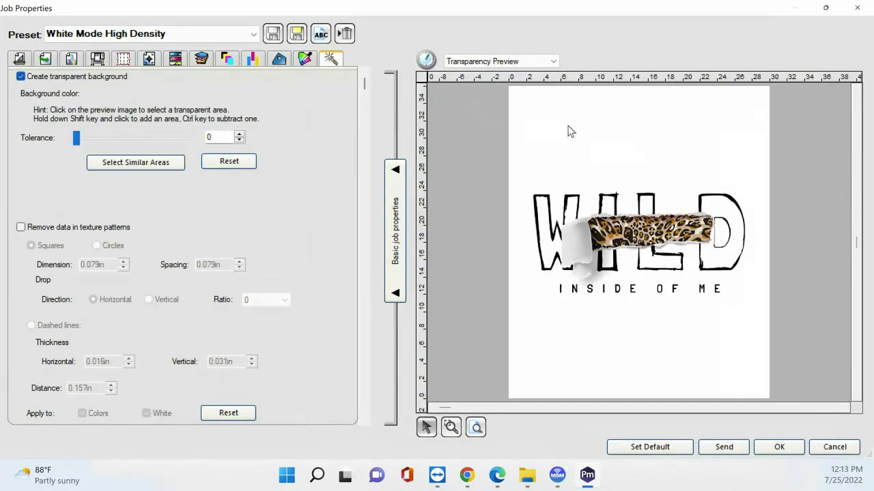
{"action": "left_click", "coordinate": [638, 167]}
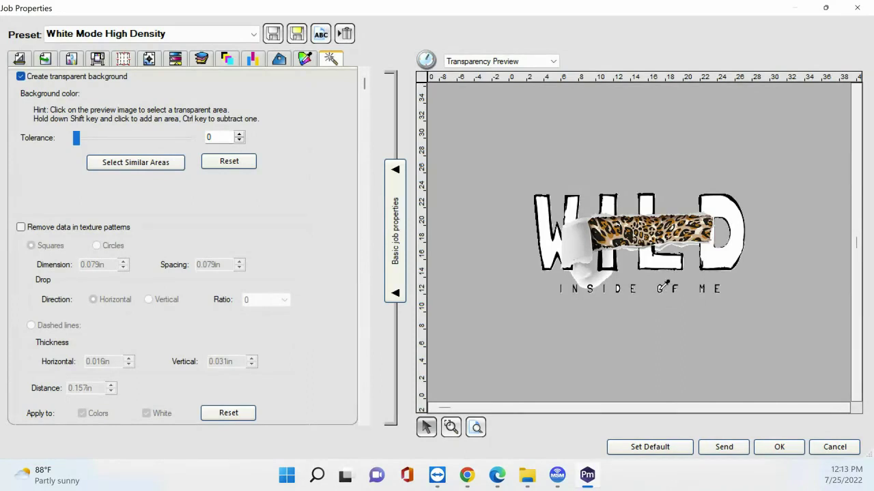
{"action": "left_click", "coordinate": [451, 427]}
{"action": "left_click", "coordinate": [626, 286]}
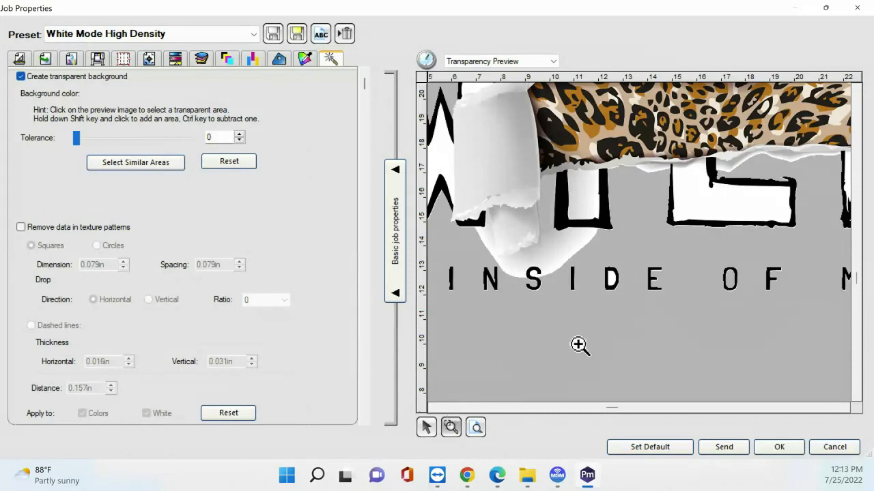
{"action": "left_click", "coordinate": [426, 428]}
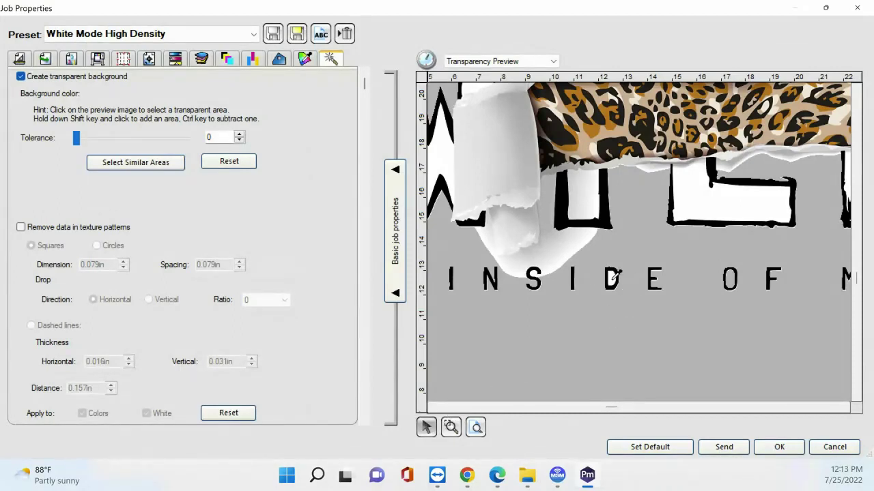
{"action": "left_click", "coordinate": [470, 433]}
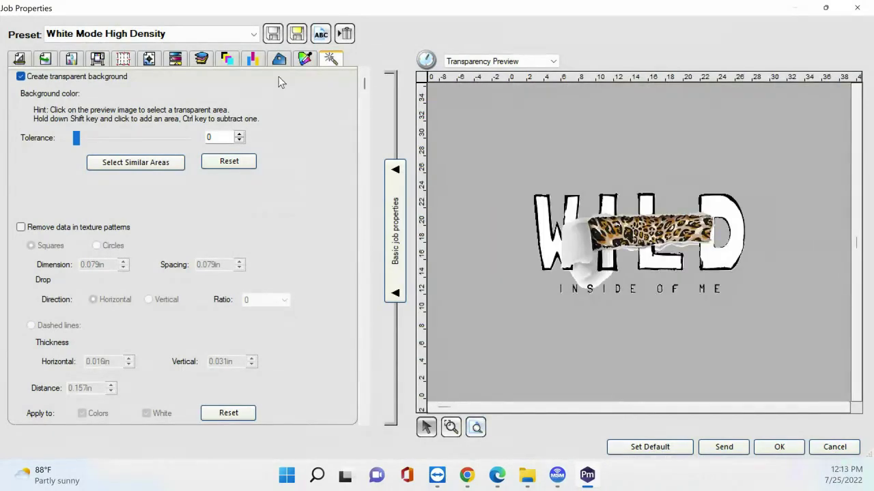
Step: Recheck the Spot_White channel preview, examine the edges of the small lettering in the transparency preview, and accept the job properties
{"action": "left_click", "coordinate": [228, 58]}
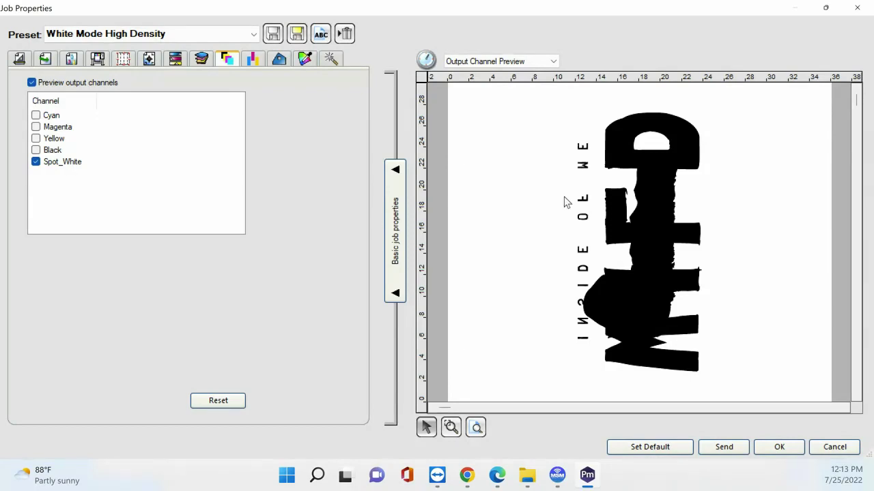
{"action": "left_click", "coordinate": [331, 58]}
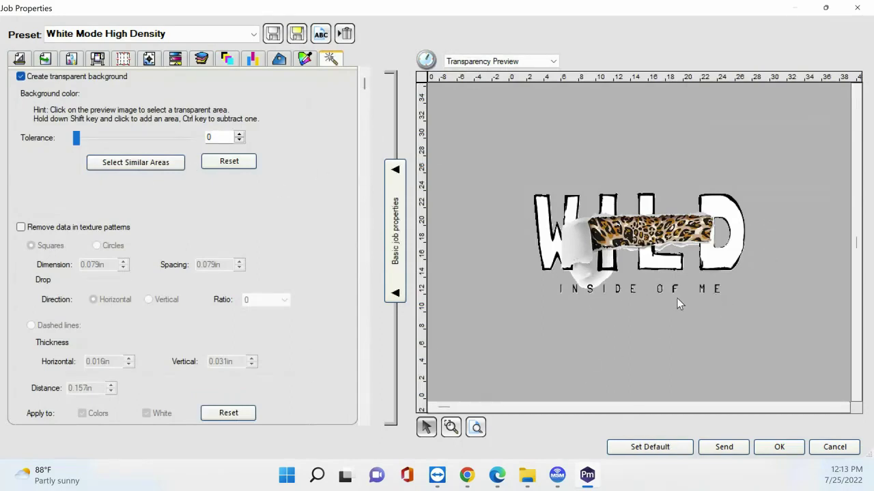
{"action": "left_click", "coordinate": [450, 427]}
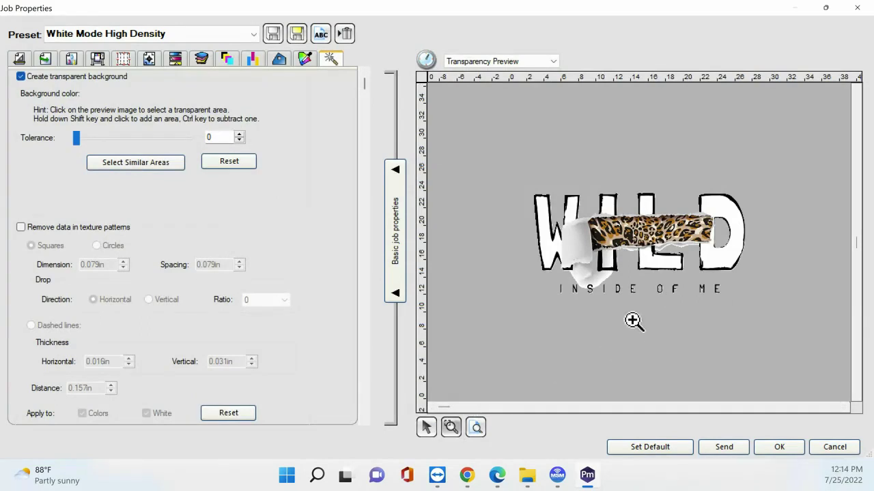
{"action": "left_click_drag", "start_coordinate": [624, 279], "coordinate": [649, 307]}
{"action": "left_click_drag", "start_coordinate": [612, 229], "coordinate": [694, 287]}
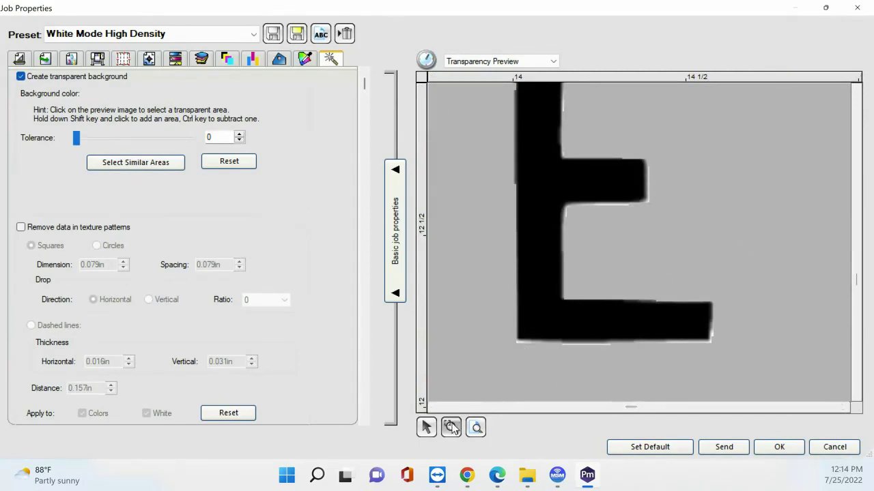
{"action": "left_click", "coordinate": [476, 428]}
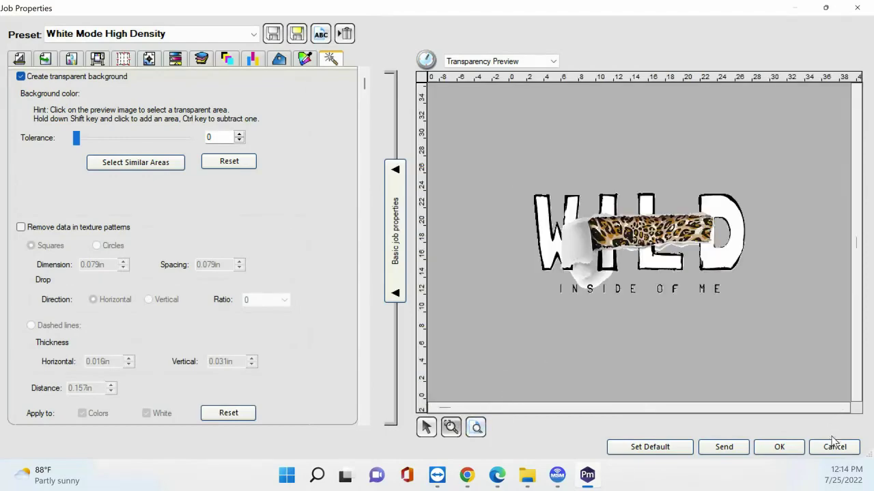
{"action": "left_click", "coordinate": [784, 443]}
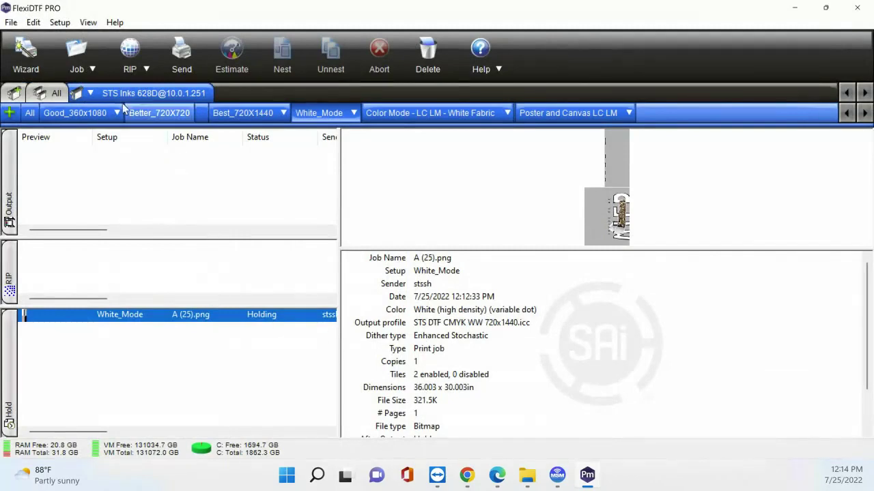
Step: Choose Very High as the preview resolution in the preferences and accept them
{"action": "left_click", "coordinate": [33, 22]}
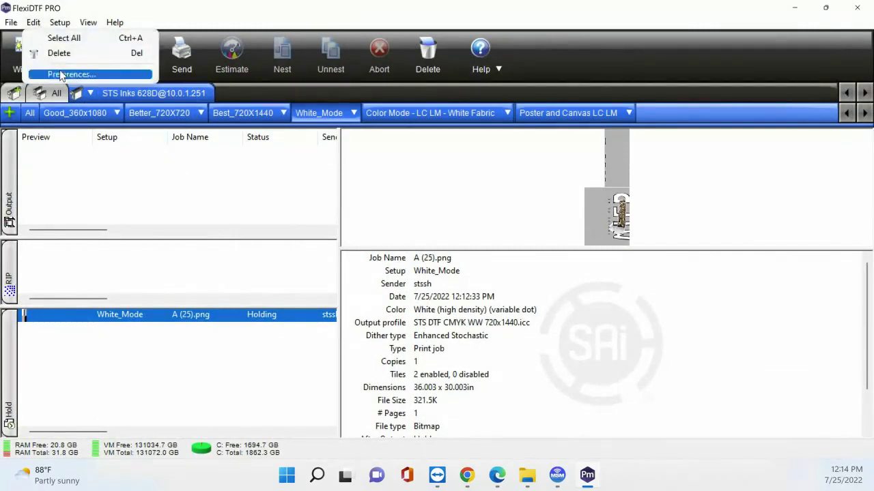
{"action": "left_click", "coordinate": [61, 74]}
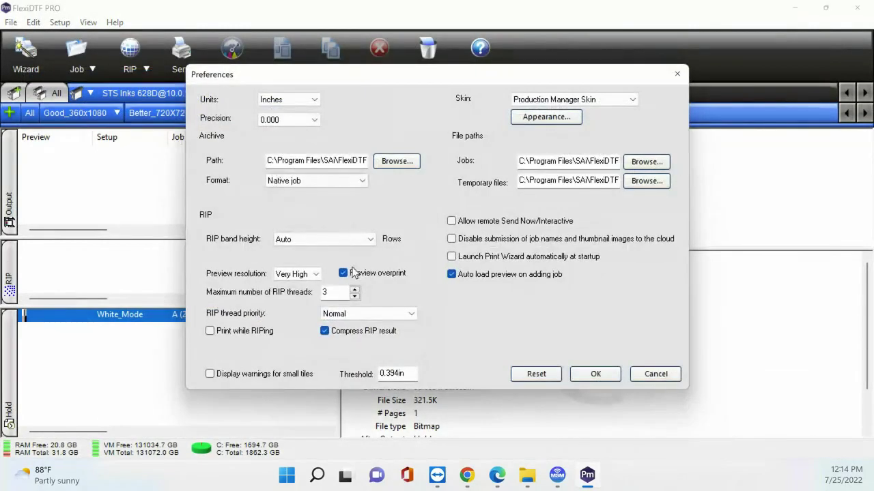
{"action": "left_click", "coordinate": [291, 275]}
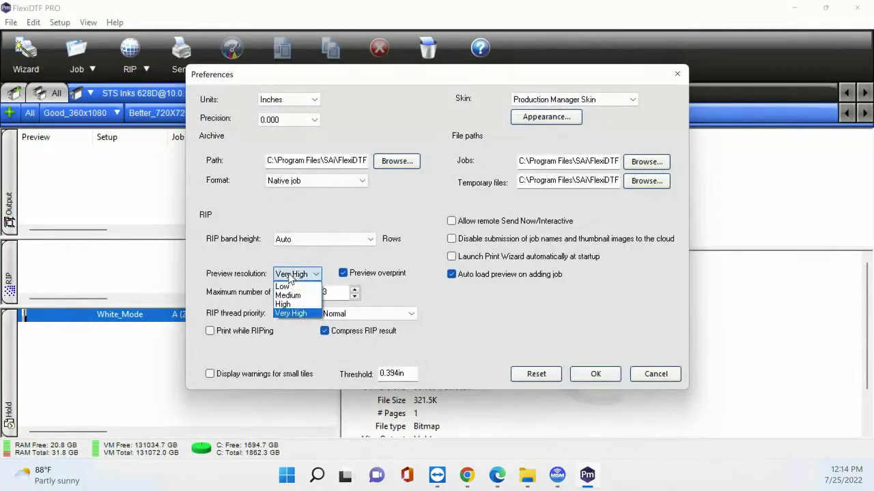
{"action": "left_click", "coordinate": [294, 312]}
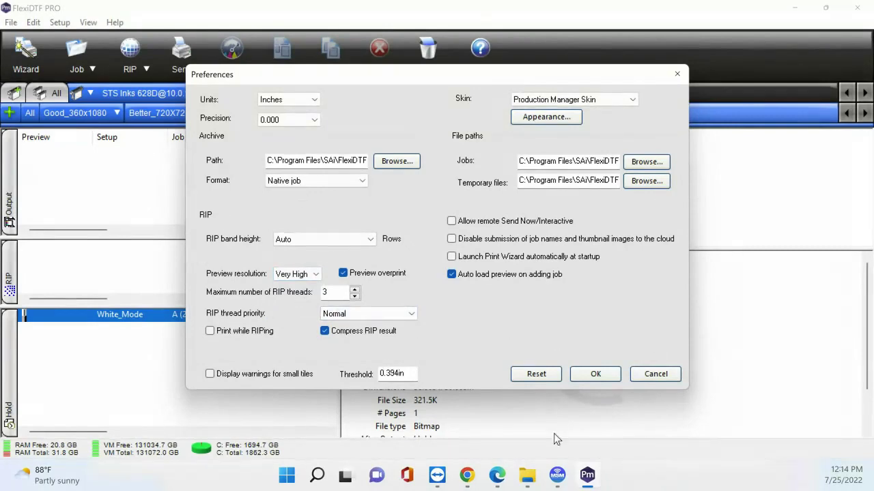
{"action": "mouse_move", "coordinate": [557, 475]}
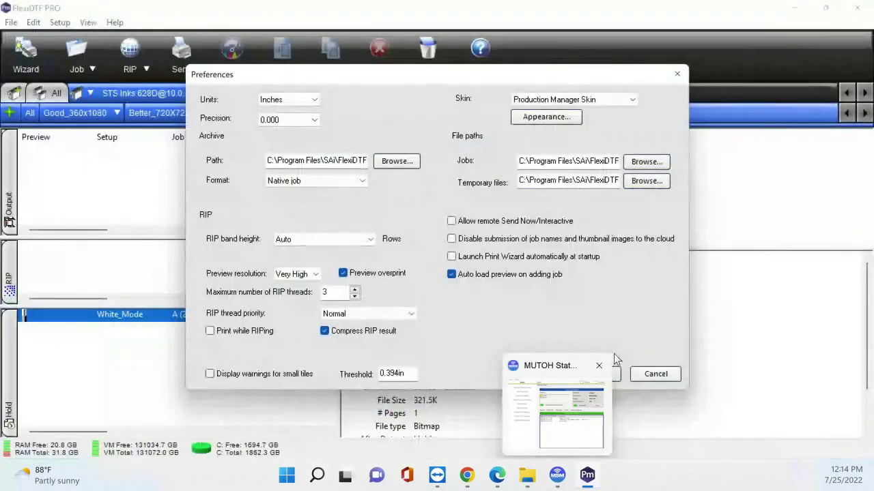
{"action": "left_click", "coordinate": [604, 376]}
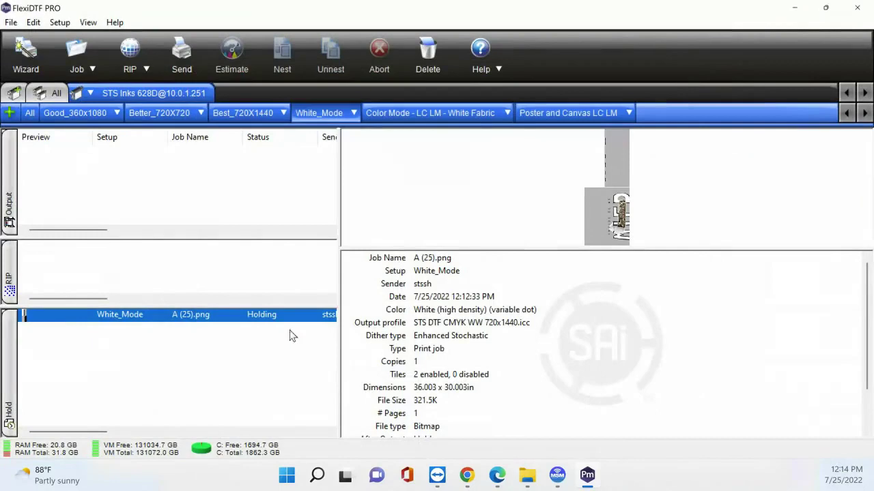
Step: Check the layout of A (25).png in its job properties, close them without changes and delete the job
{"action": "double_click", "coordinate": [227, 320]}
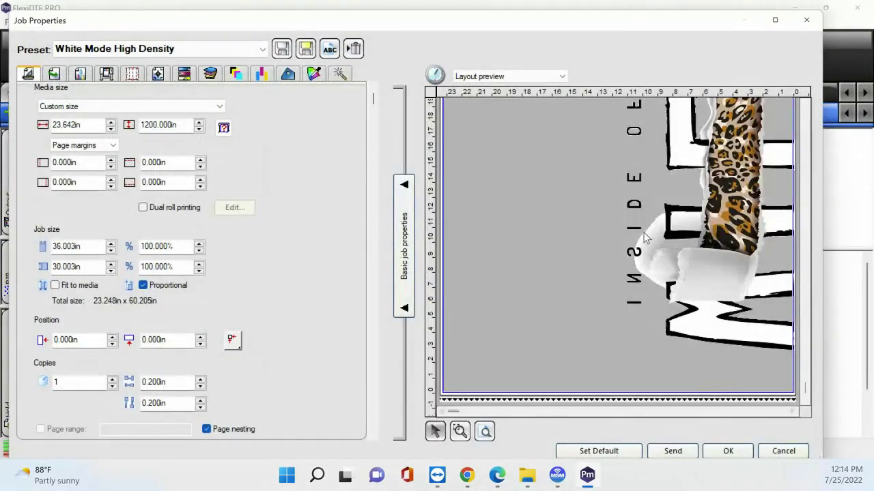
{"action": "left_click", "coordinate": [783, 451]}
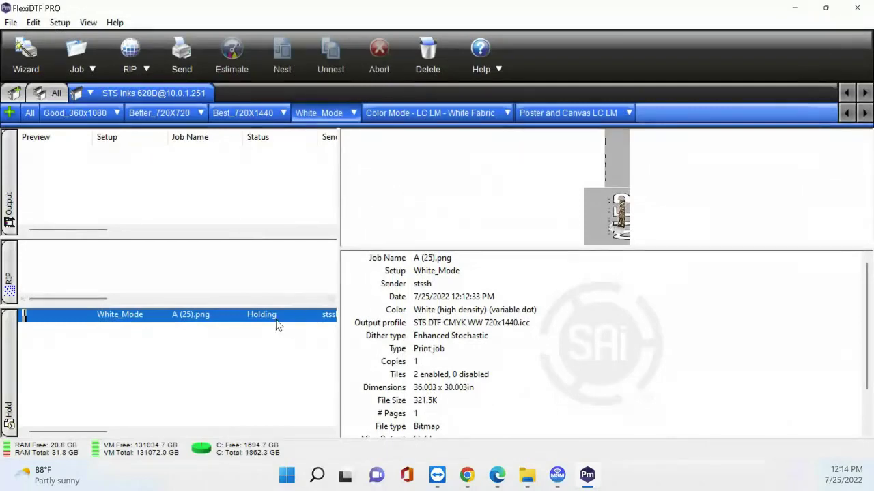
{"action": "key", "text": "Delete"}
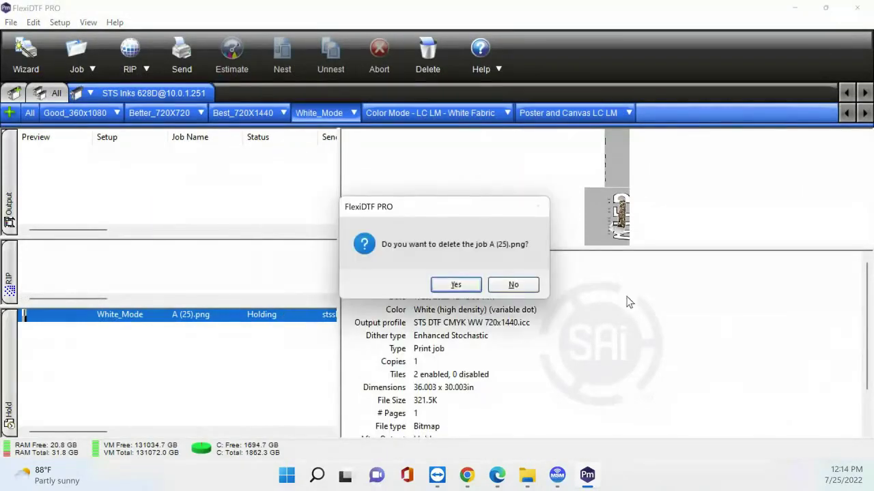
{"action": "left_click", "coordinate": [454, 286]}
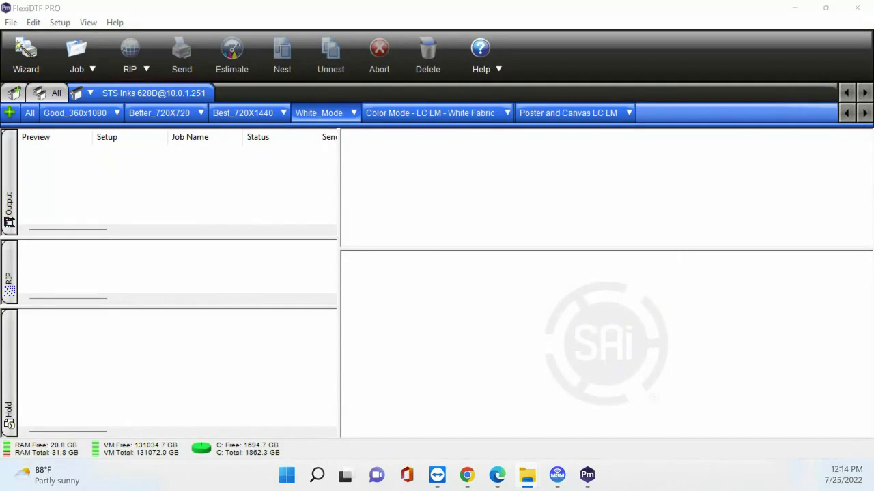
{"action": "left_click_drag", "start_coordinate": [766, 203], "coordinate": [243, 350]}
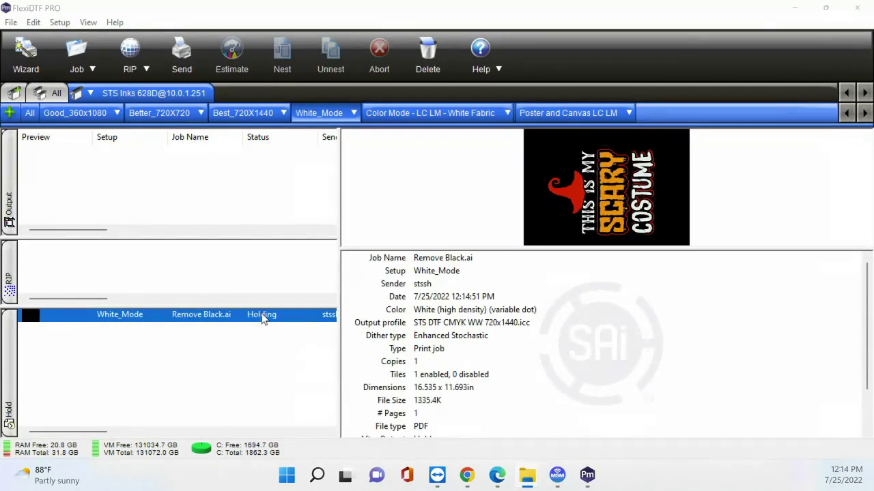
{"action": "key", "text": "Delete"}
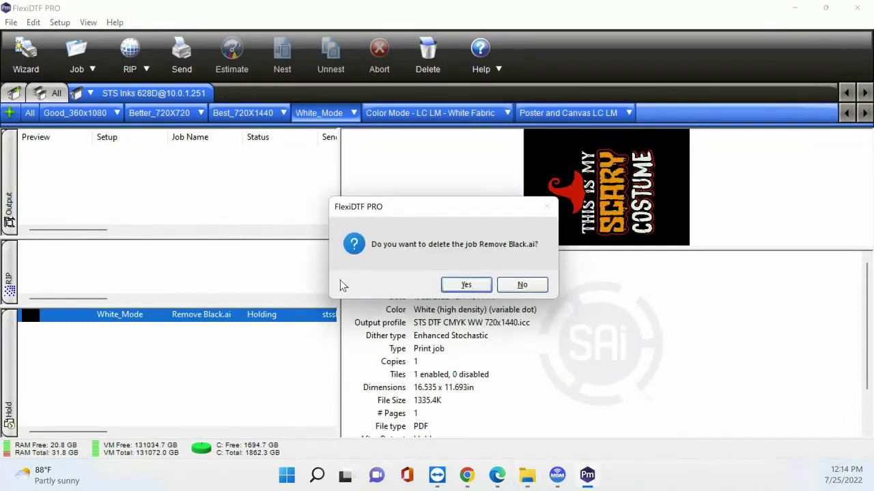
{"action": "left_click", "coordinate": [467, 284]}
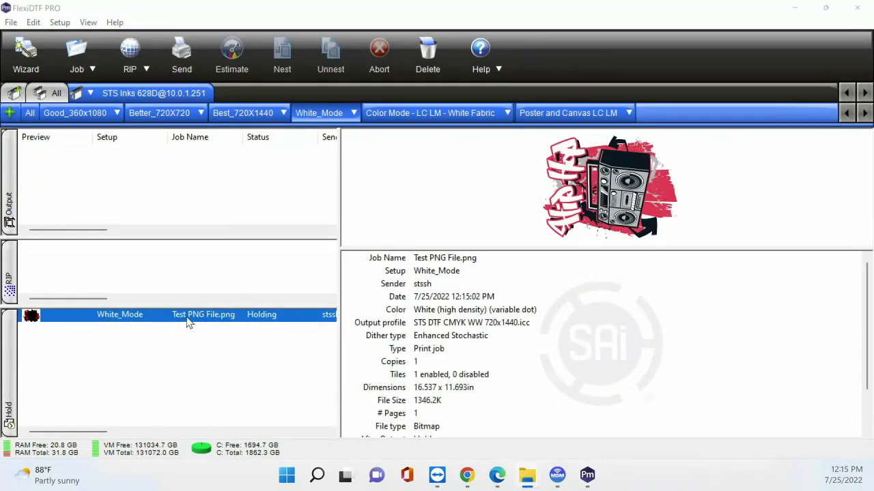
Step: Check the layout of Test PNG File.png in its job properties and accept them
{"action": "left_click", "coordinate": [193, 320]}
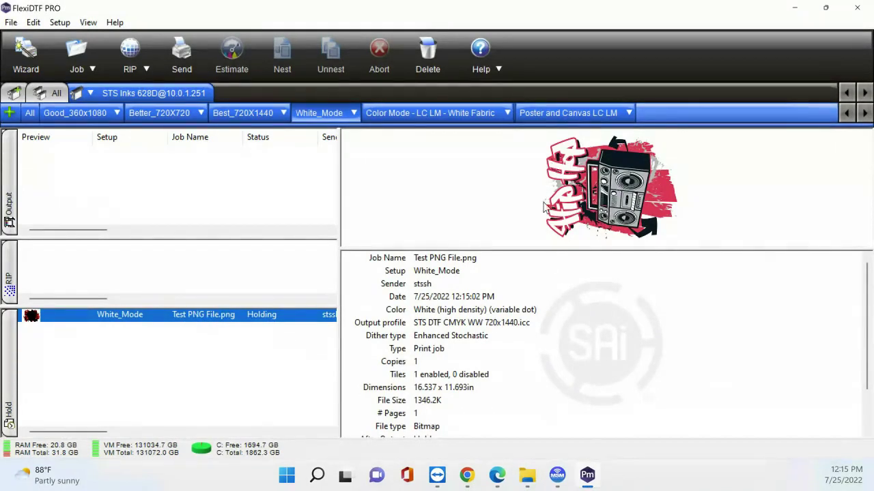
{"action": "double_click", "coordinate": [192, 315]}
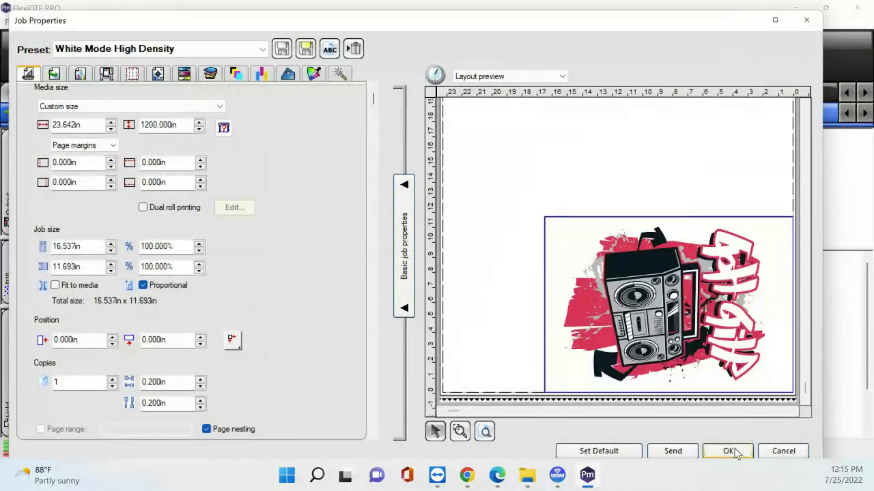
{"action": "left_click", "coordinate": [730, 452]}
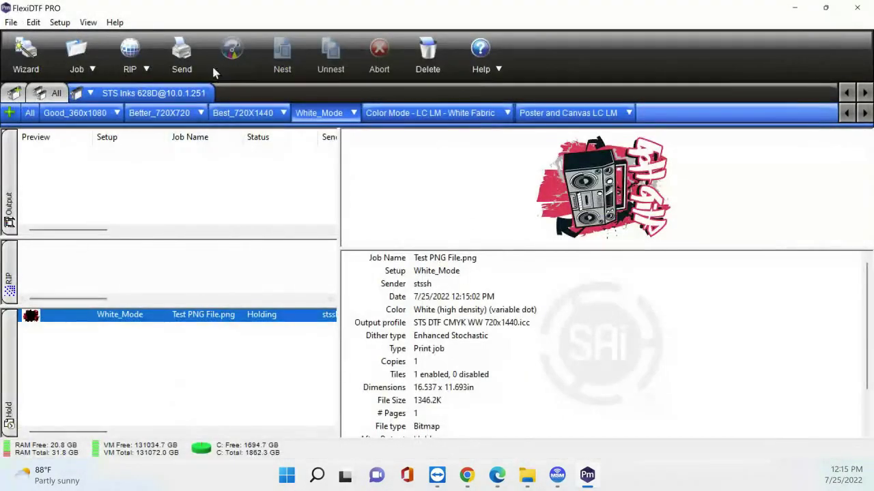
Step: Review the RIP and preview resolution settings in the preferences and accept them
{"action": "left_click", "coordinate": [58, 23]}
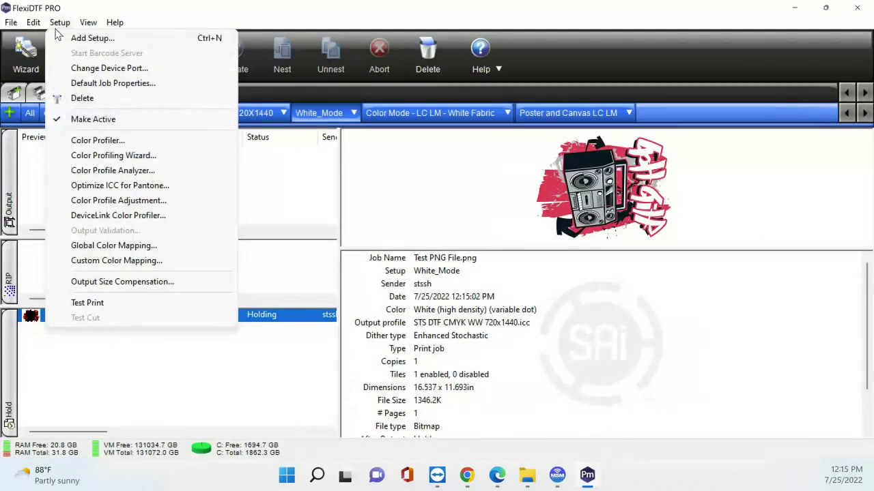
{"action": "mouse_move", "coordinate": [32, 26]}
{"action": "left_click", "coordinate": [82, 75]}
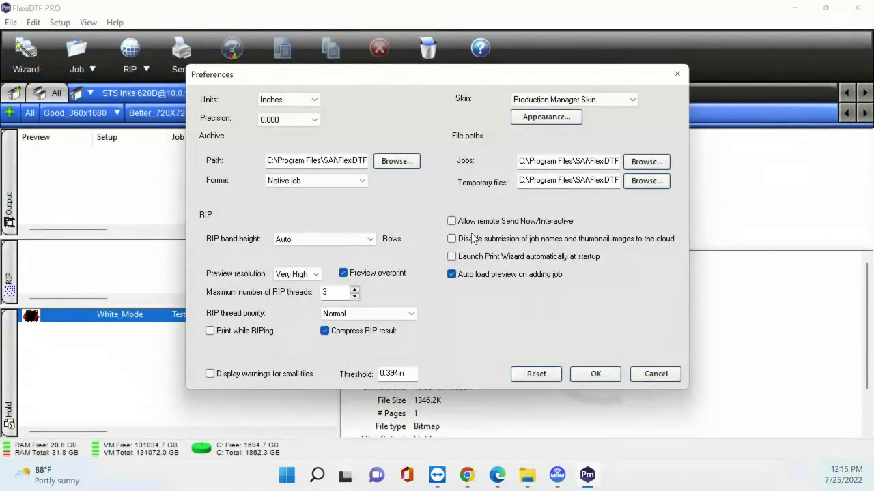
{"action": "left_click", "coordinate": [599, 379]}
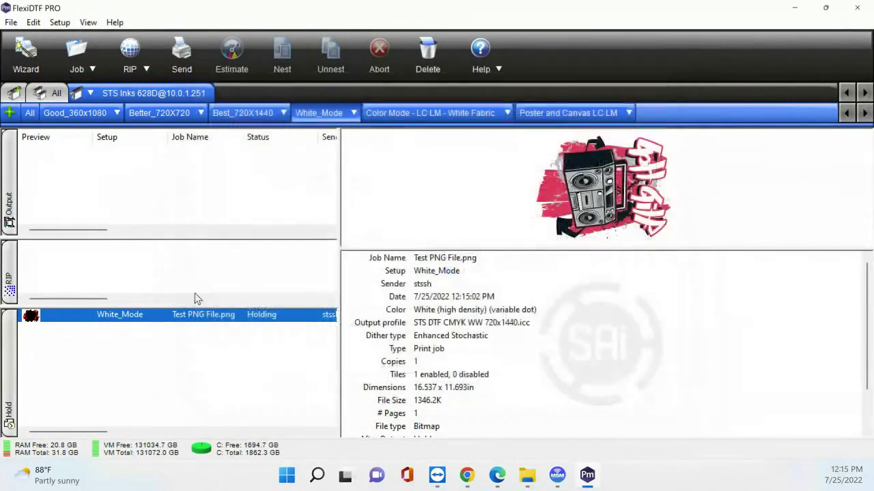
Step: RIP the Test PNG File.png job and open its ink estimation configuration
{"action": "left_click", "coordinate": [142, 54]}
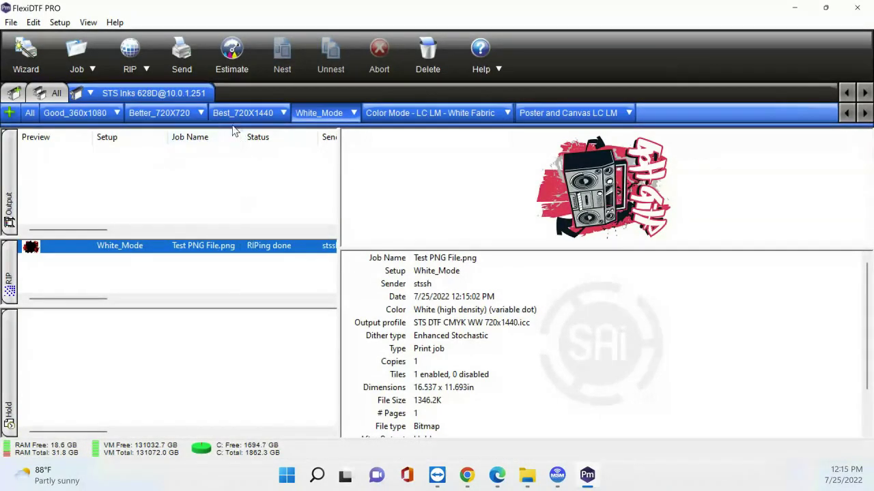
{"action": "left_click", "coordinate": [232, 58]}
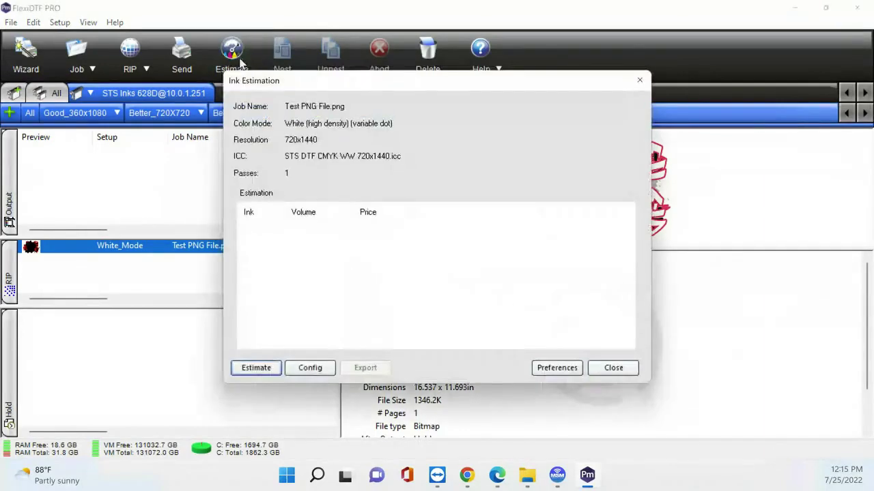
{"action": "left_click", "coordinate": [308, 369]}
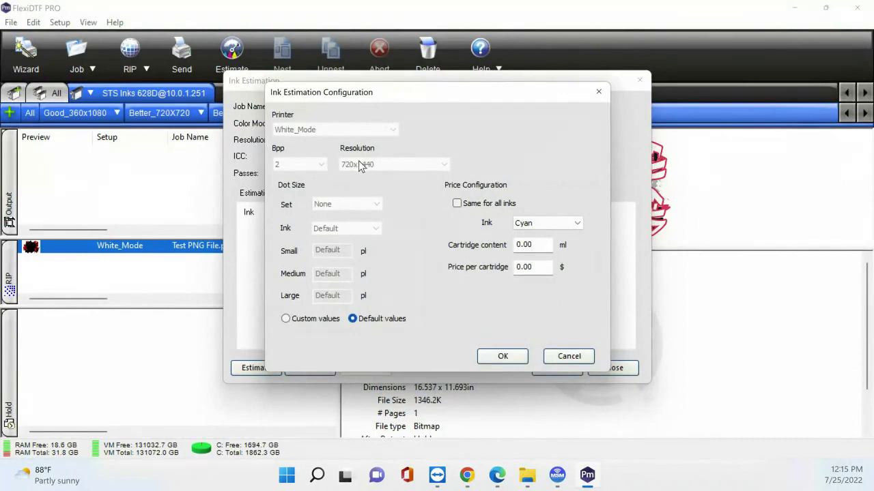
Step: Apply 1000 ml cartridge content and a price of 129.99 $ to all inks, save the settings and estimate the job's ink cost
{"action": "left_click", "coordinate": [469, 205]}
{"action": "left_click_drag", "start_coordinate": [544, 244], "coordinate": [467, 245]}
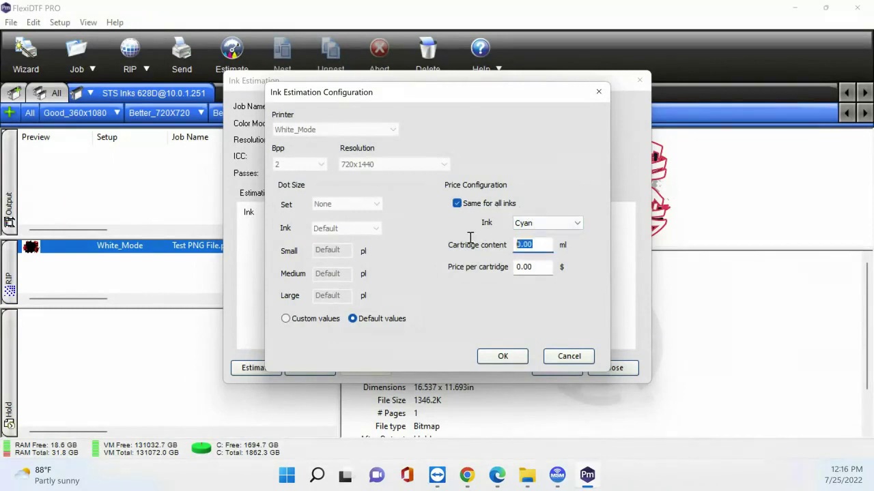
{"action": "type", "text": "1000"}
{"action": "left_click", "coordinate": [530, 267]}
{"action": "type", "text": "10"}
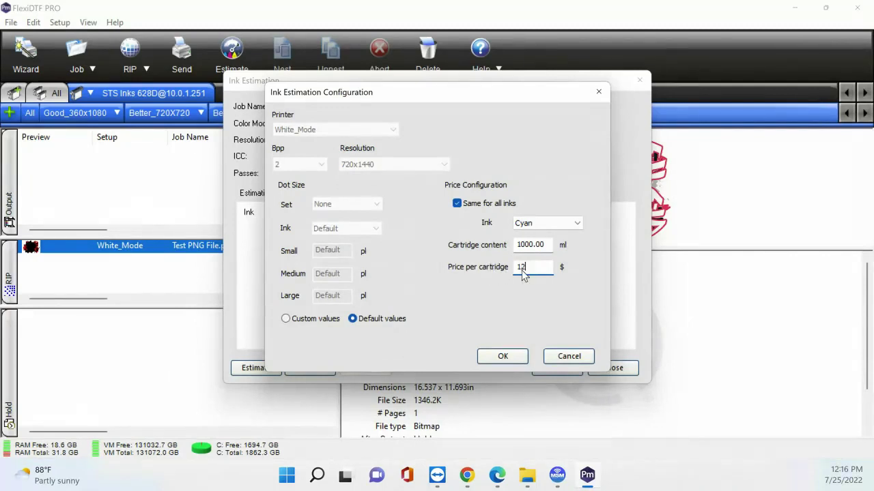
{"action": "type", "text": "9.99"}
{"action": "left_click", "coordinate": [501, 355]}
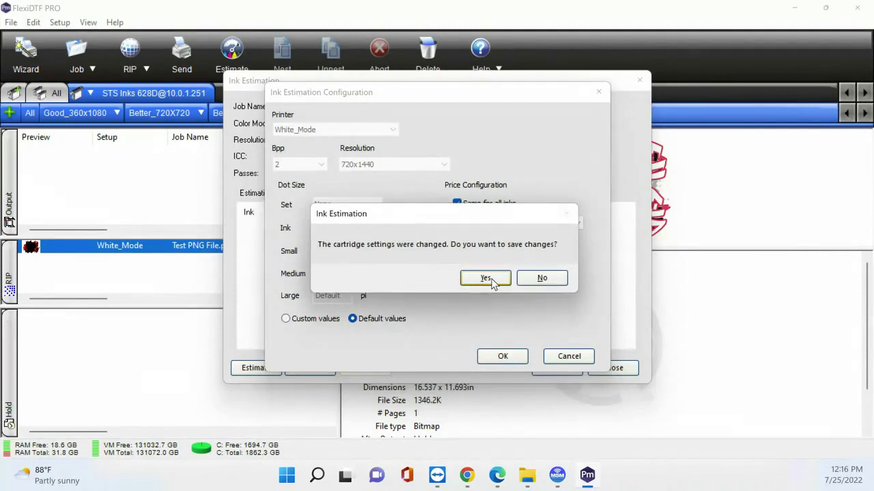
{"action": "left_click", "coordinate": [492, 281]}
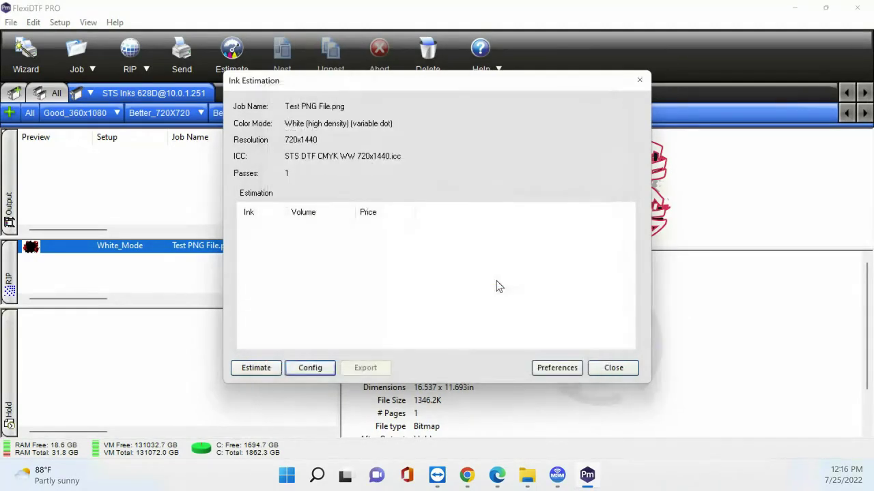
{"action": "left_click", "coordinate": [256, 366]}
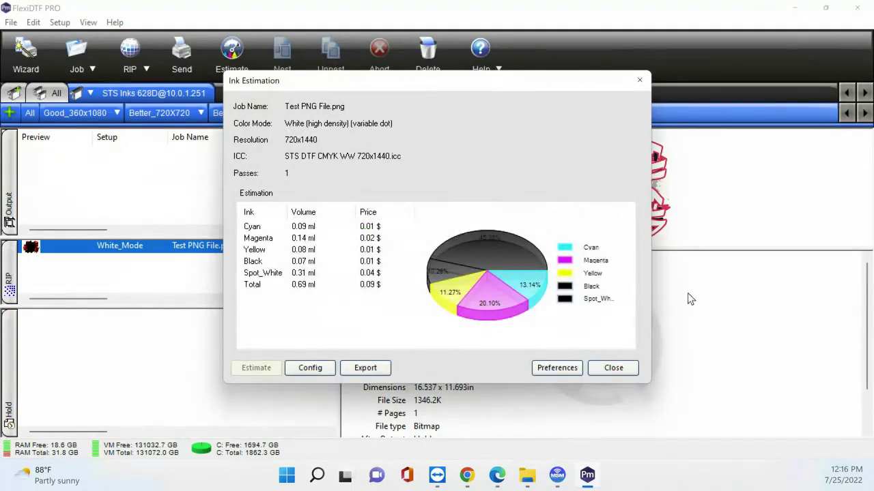
{"action": "left_click", "coordinate": [611, 369]}
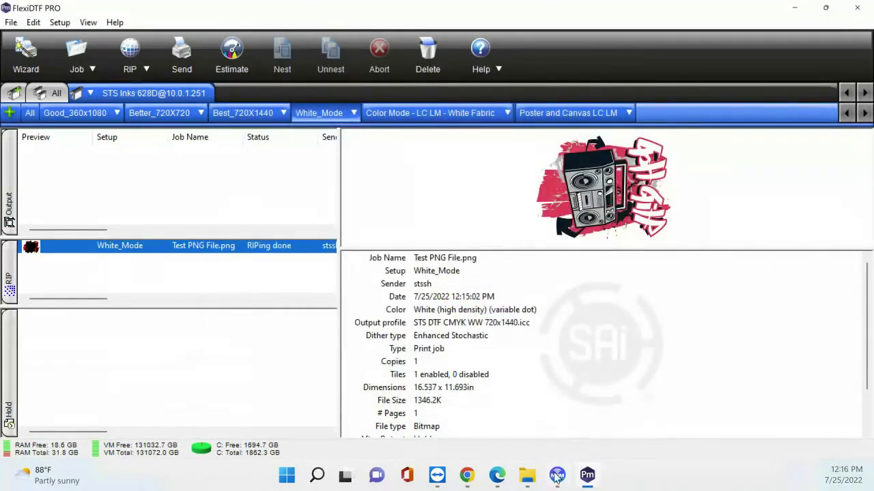
Step: Switch to MUTOH Status Monitor, open the print history, refresh it from the printer and examine the newest Color Swatches entry
{"action": "mouse_move", "coordinate": [557, 482]}
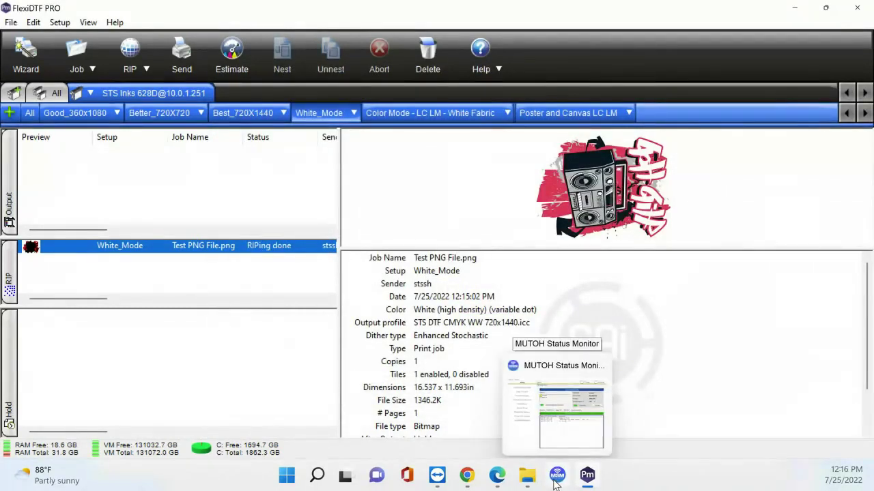
{"action": "left_click", "coordinate": [556, 481]}
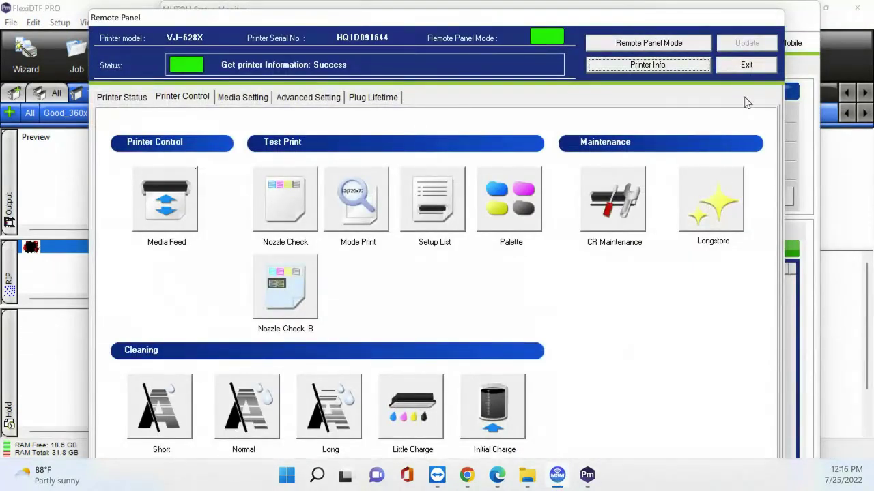
{"action": "left_click", "coordinate": [746, 65]}
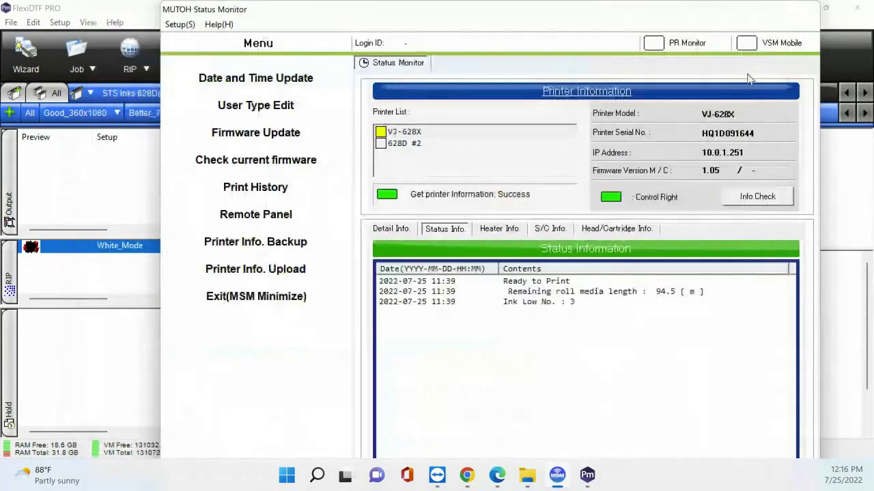
{"action": "left_click", "coordinate": [277, 193]}
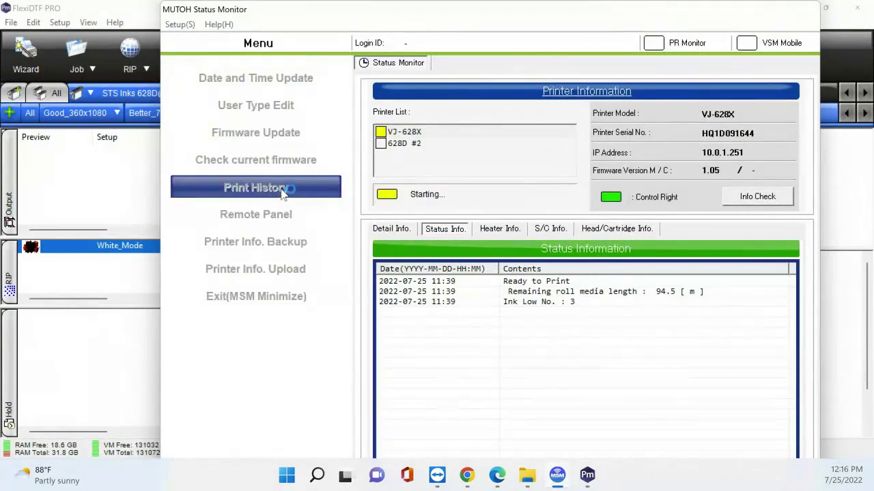
{"action": "scroll", "coordinate": [505, 154], "scroll_direction": "down", "scroll_amount": 16}
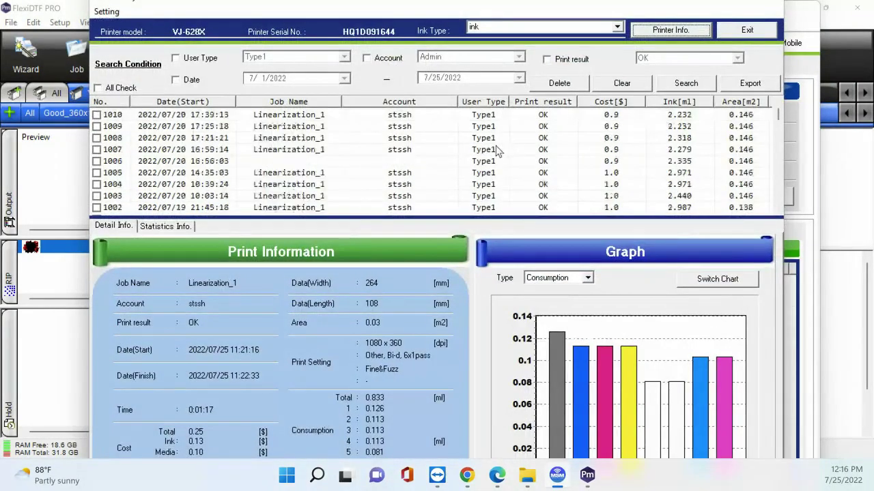
{"action": "scroll", "coordinate": [512, 157], "scroll_direction": "up", "scroll_amount": 16}
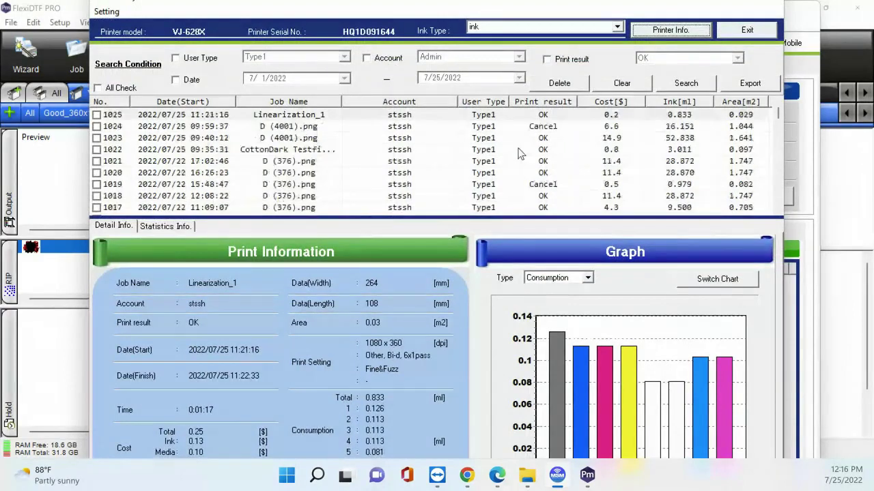
{"action": "left_click", "coordinate": [666, 31]}
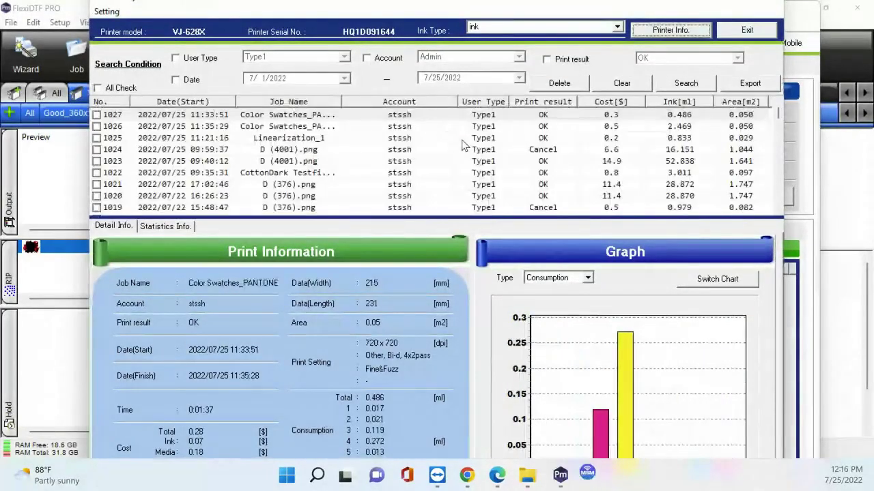
{"action": "left_click", "coordinate": [191, 118]}
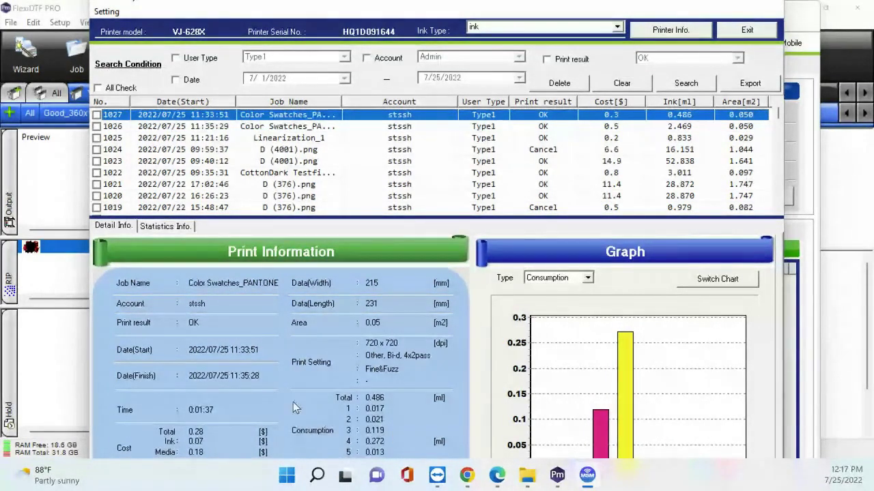
Step: Review the registered ink, film and tpu powder costs in the cost settings and leave the print history
{"action": "left_click", "coordinate": [107, 13]}
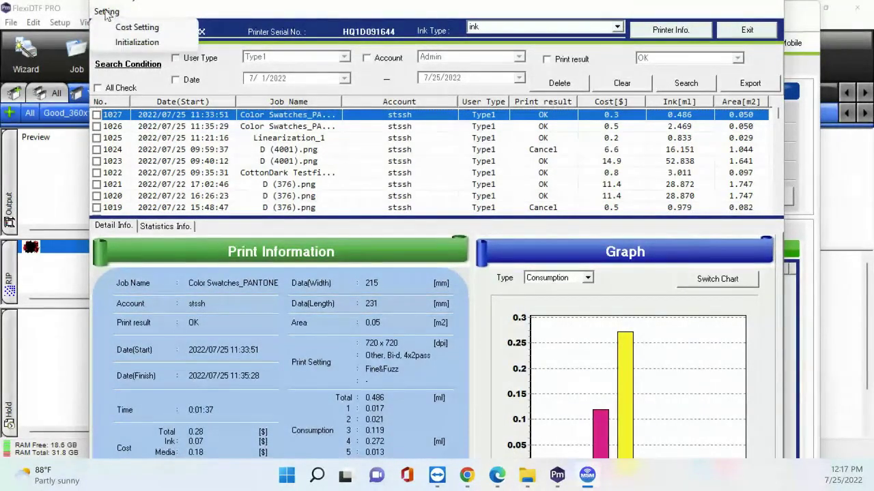
{"action": "left_click", "coordinate": [158, 28]}
{"action": "left_click", "coordinate": [299, 197]}
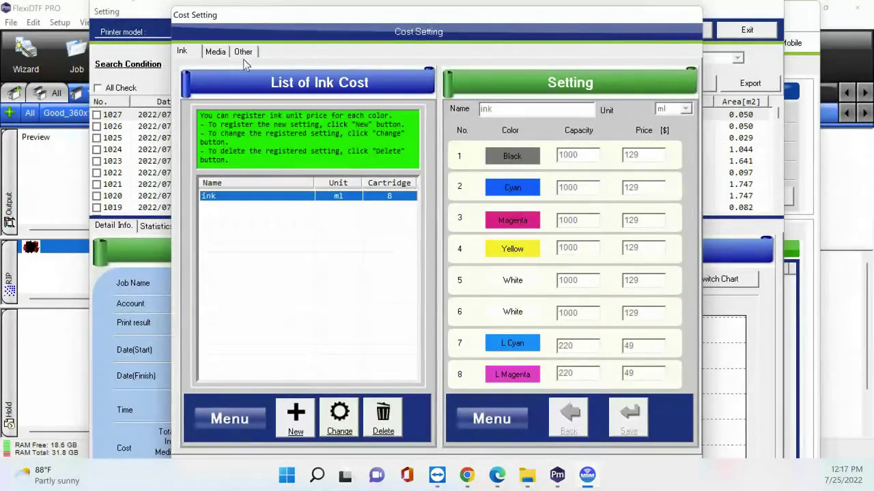
{"action": "left_click", "coordinate": [220, 54]}
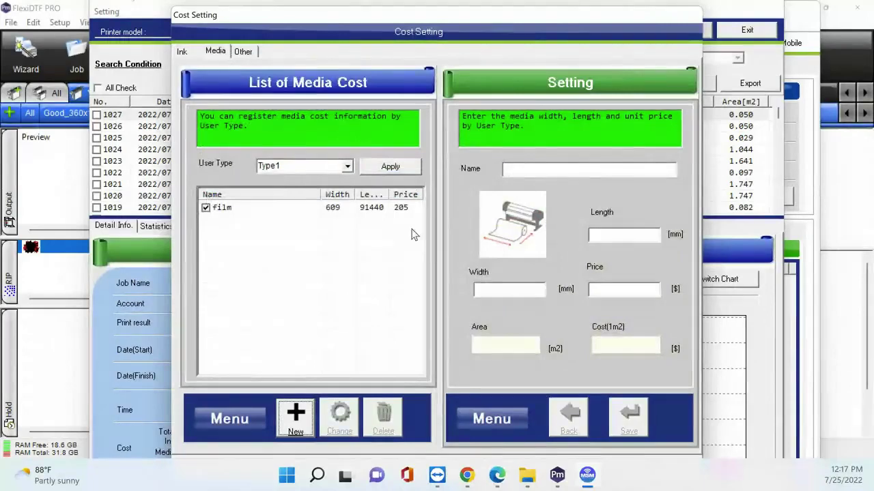
{"action": "left_click", "coordinate": [330, 211]}
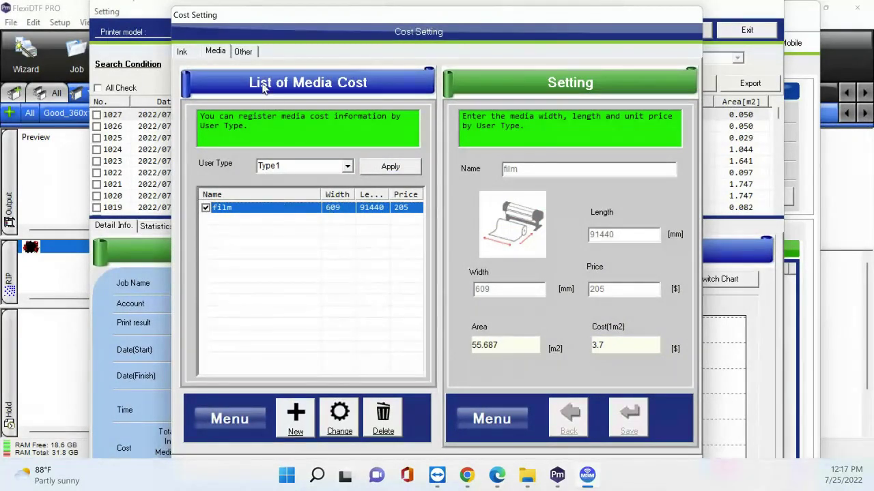
{"action": "left_click", "coordinate": [253, 55]}
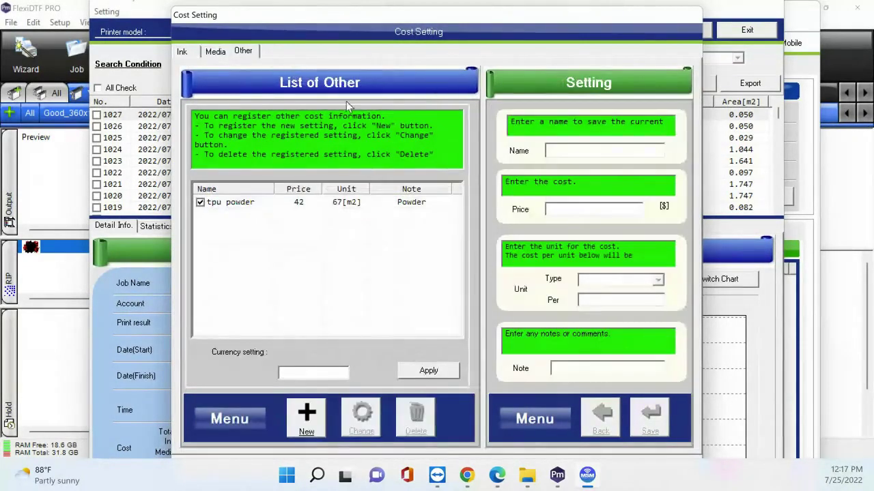
{"action": "left_click", "coordinate": [335, 206]}
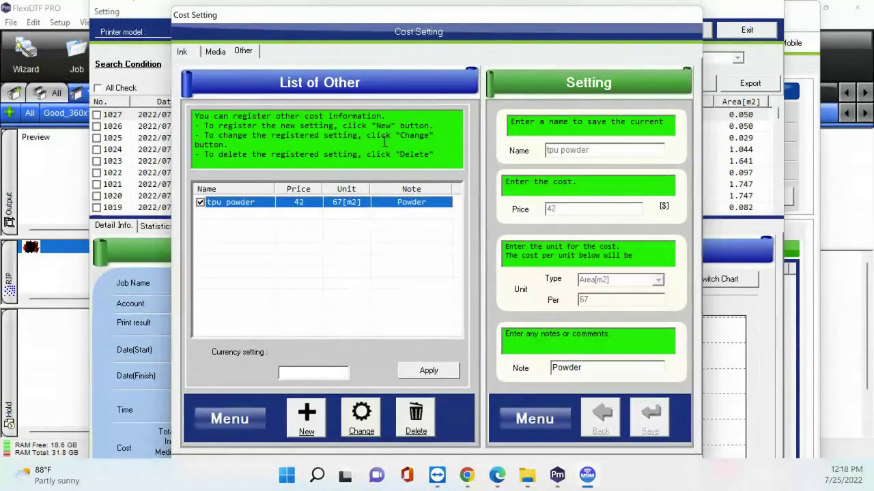
{"action": "left_click", "coordinate": [217, 54]}
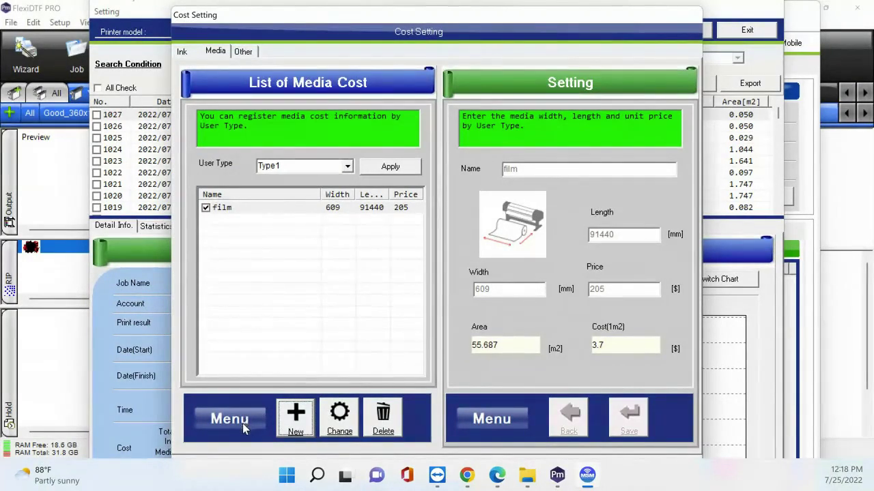
{"action": "left_click", "coordinate": [183, 53]}
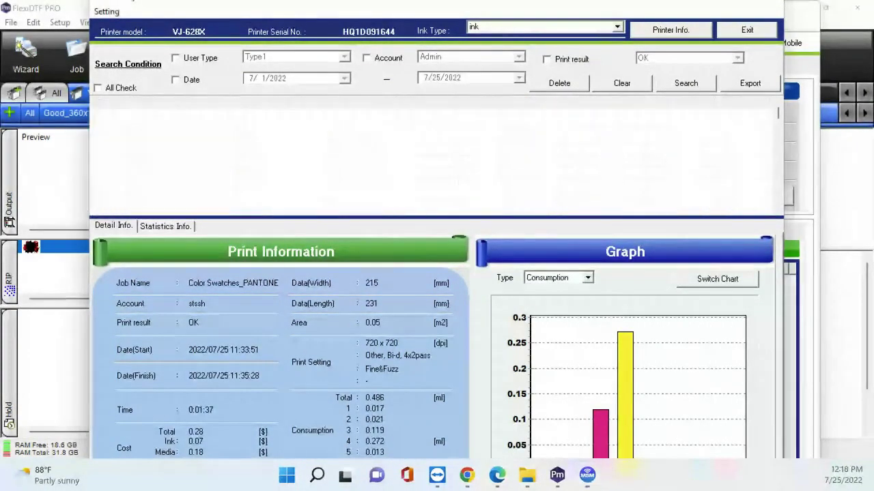
{"action": "left_click", "coordinate": [747, 31]}
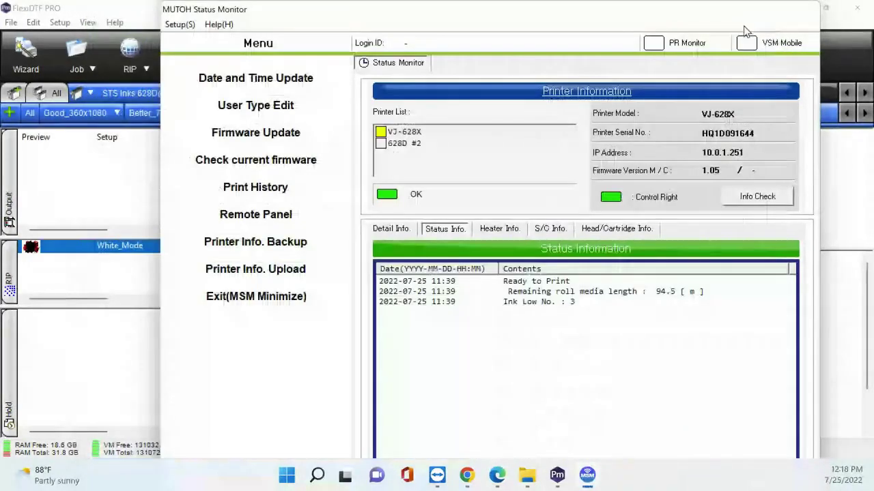
Step: Switch back to FlexiDTF PRO, check its version and license information, and close it
{"action": "left_click", "coordinate": [60, 236]}
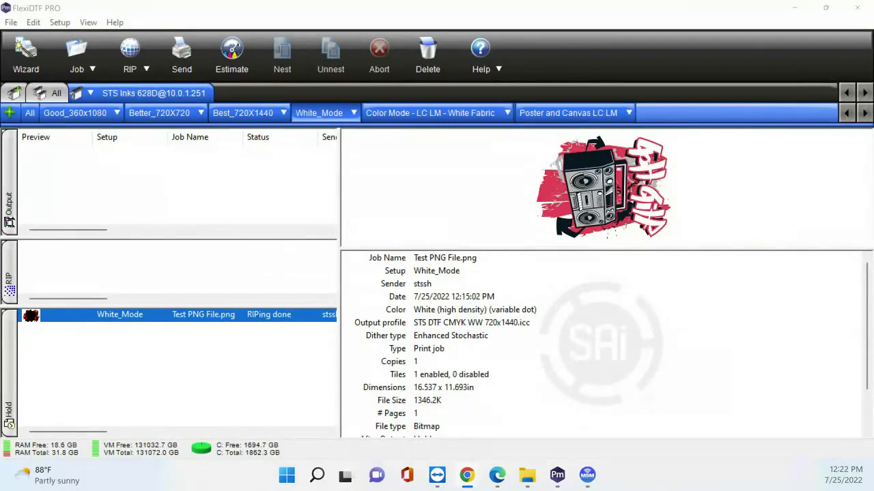
{"action": "left_click", "coordinate": [114, 23]}
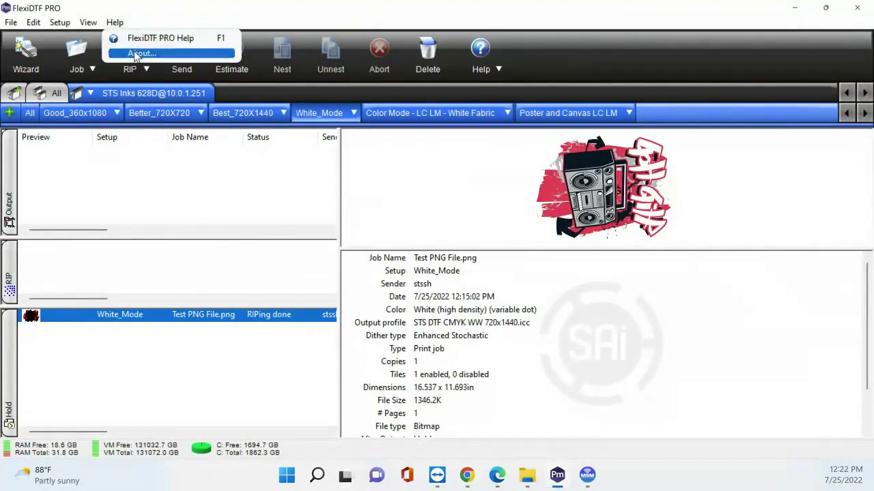
{"action": "left_click", "coordinate": [133, 54]}
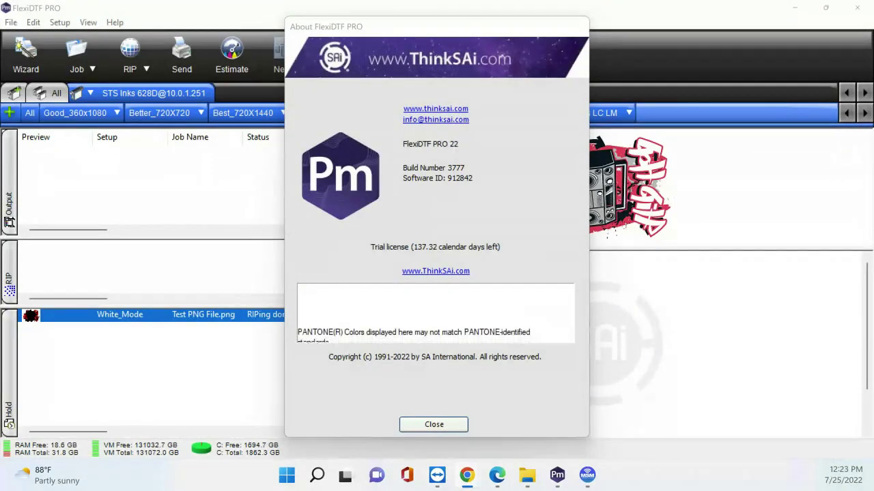
{"action": "left_click", "coordinate": [454, 427]}
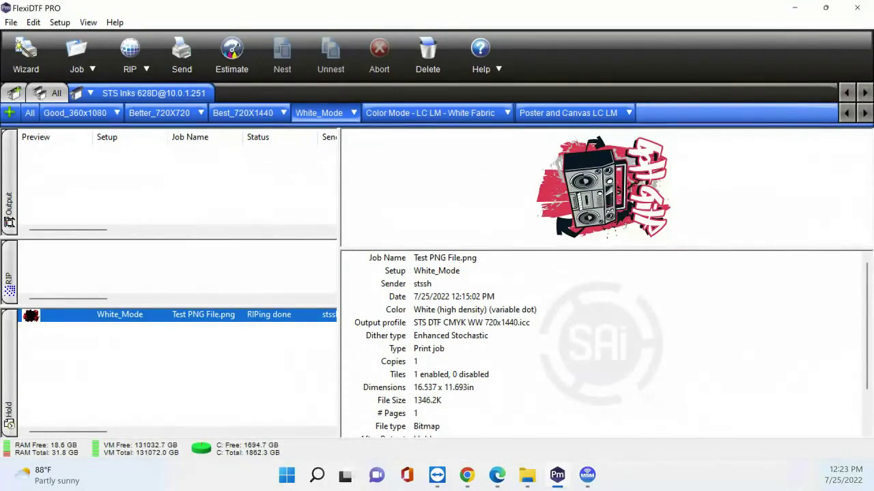
Step: Add Under Color Star.png, A (25).png and X (166).png to the White_Mode hold queue and nest them with Test PNG File.png
{"action": "left_click_drag", "start_coordinate": [757, 258], "coordinate": [289, 378]}
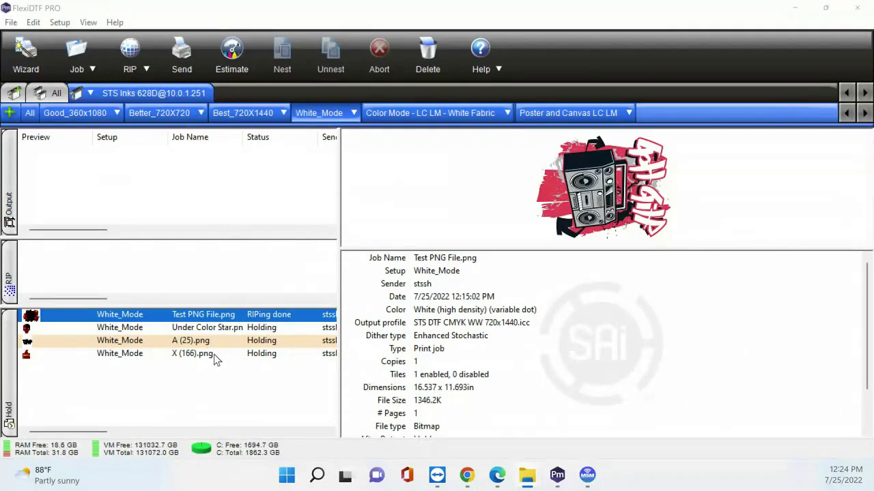
{"action": "left_click", "coordinate": [214, 354]}
{"action": "left_click", "coordinate": [220, 320], "text": "shift"}
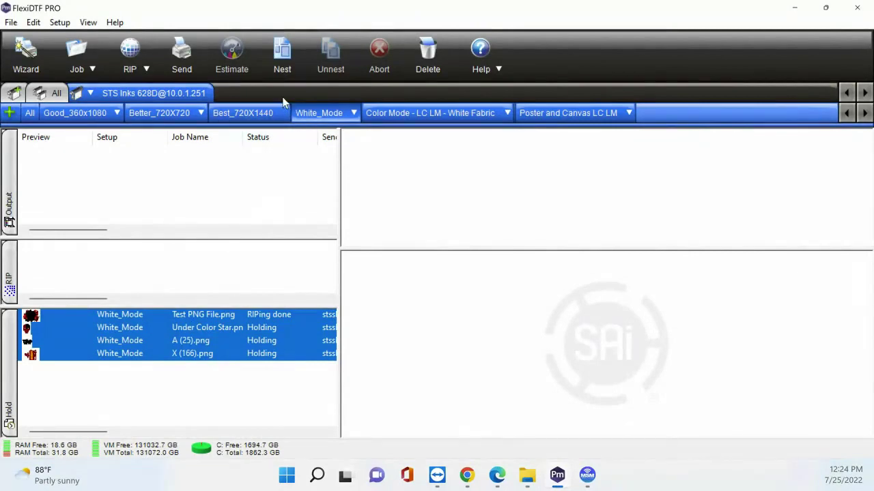
{"action": "left_click", "coordinate": [282, 54]}
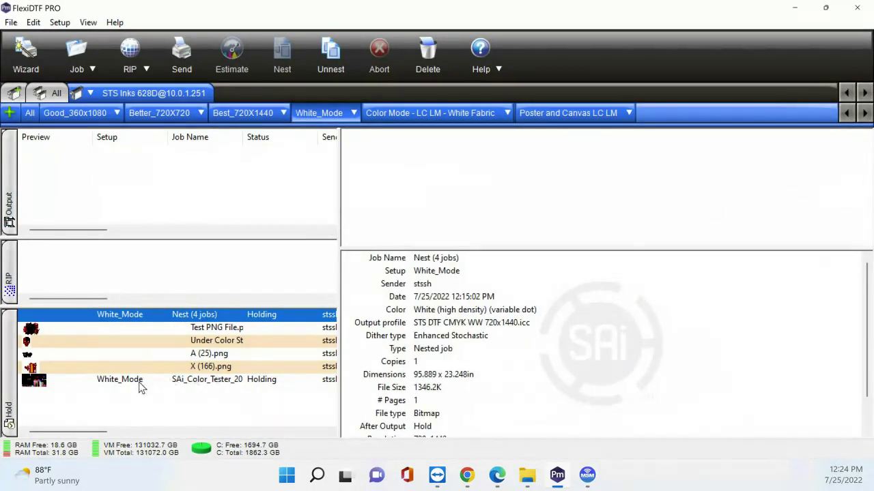
Step: Move the held SAi_Color_Tester_2019.pdf job into the existing four-job nest
{"action": "left_click", "coordinate": [117, 381]}
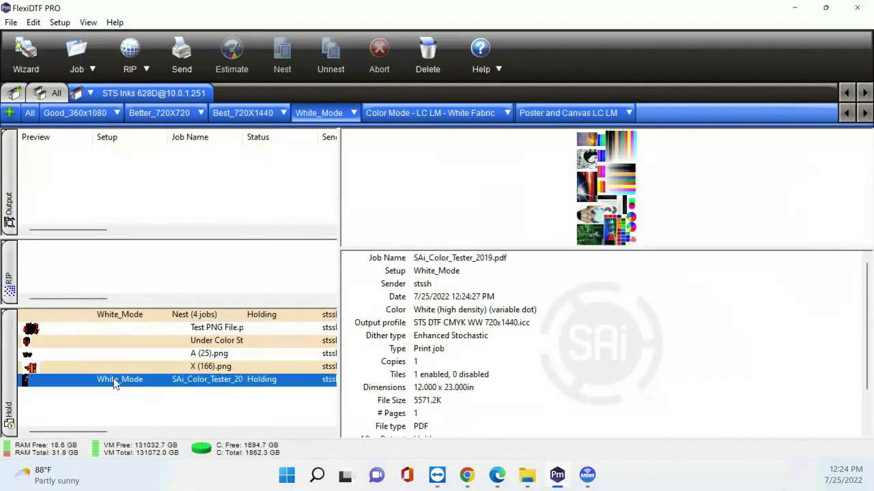
{"action": "left_click", "coordinate": [213, 315]}
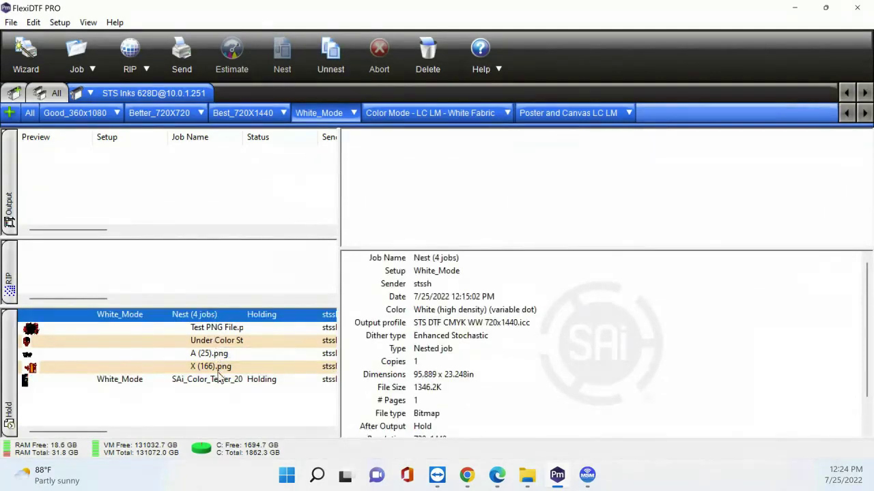
{"action": "left_click", "coordinate": [196, 384]}
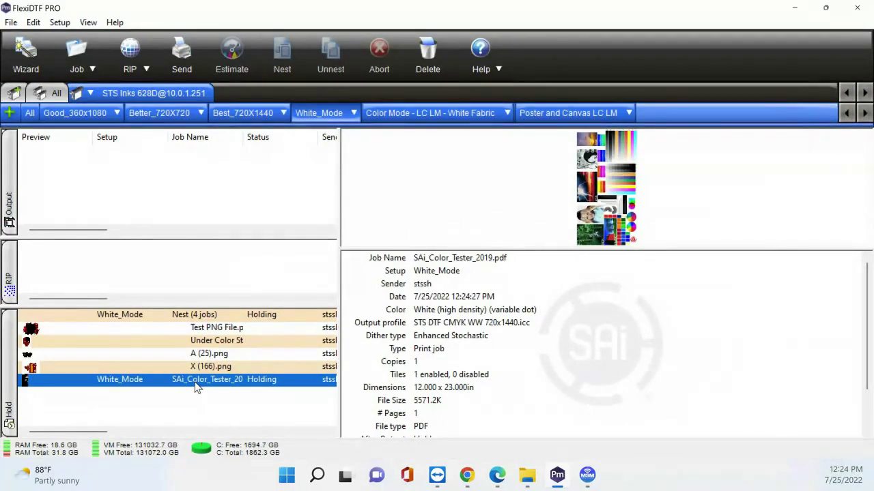
{"action": "left_click", "coordinate": [218, 311]}
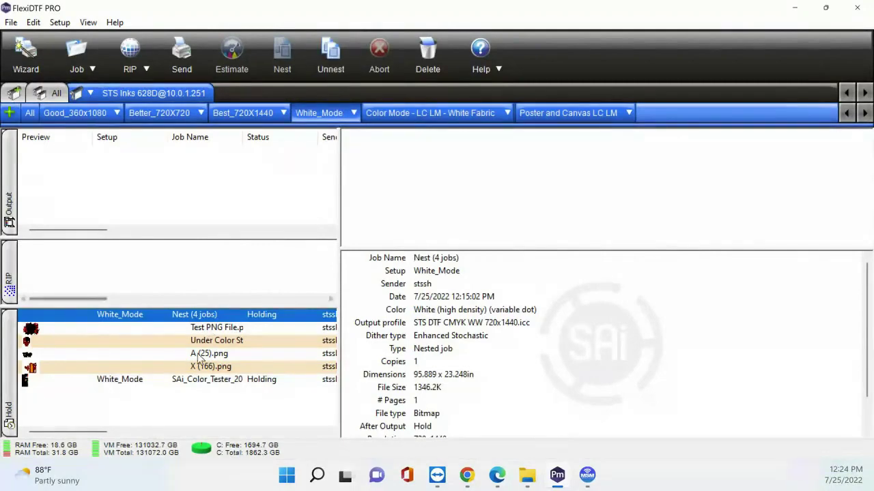
{"action": "left_click", "coordinate": [189, 381]}
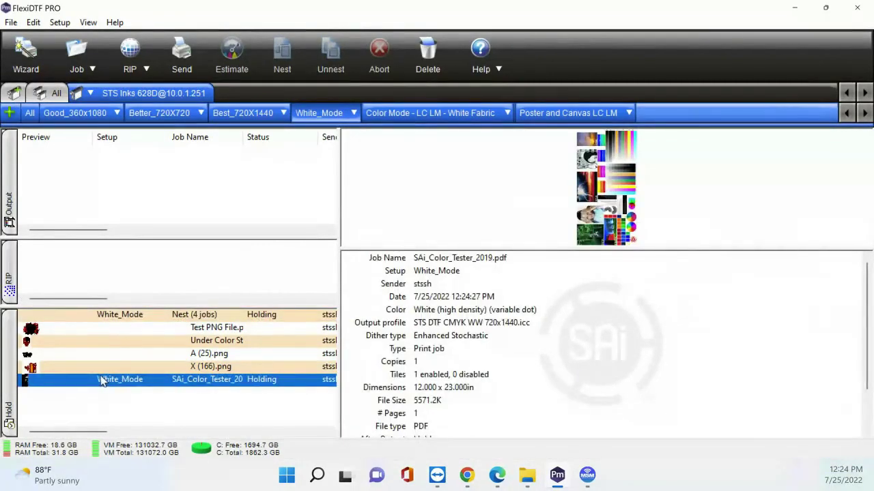
{"action": "left_click_drag", "start_coordinate": [125, 351], "coordinate": [127, 328]}
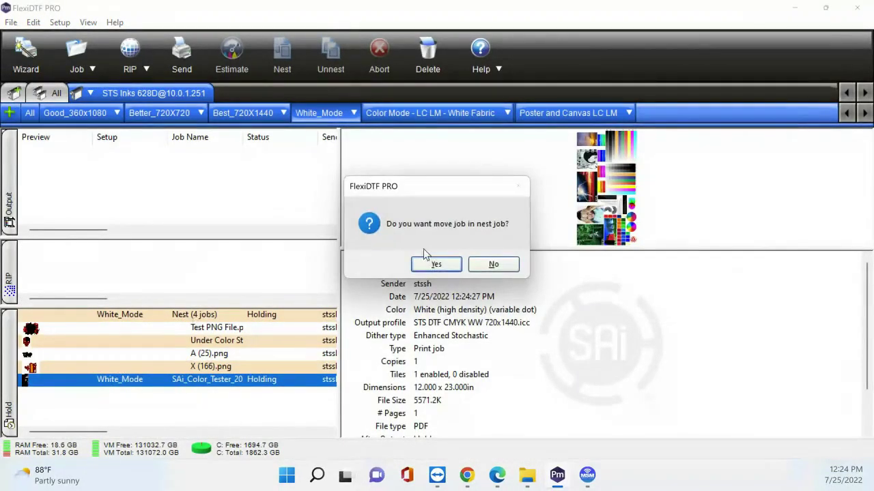
{"action": "left_click", "coordinate": [436, 265]}
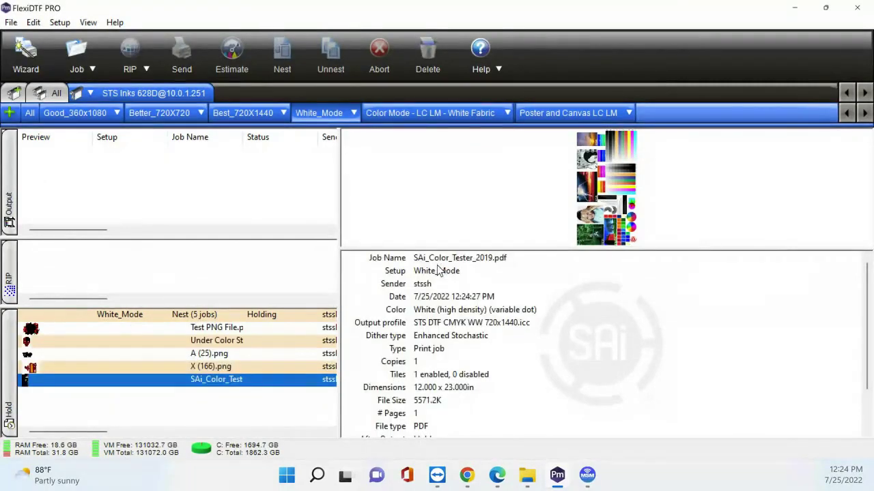
Step: Open the nest's job properties and scale the boombox design proportionally to 20%
{"action": "left_click", "coordinate": [221, 319]}
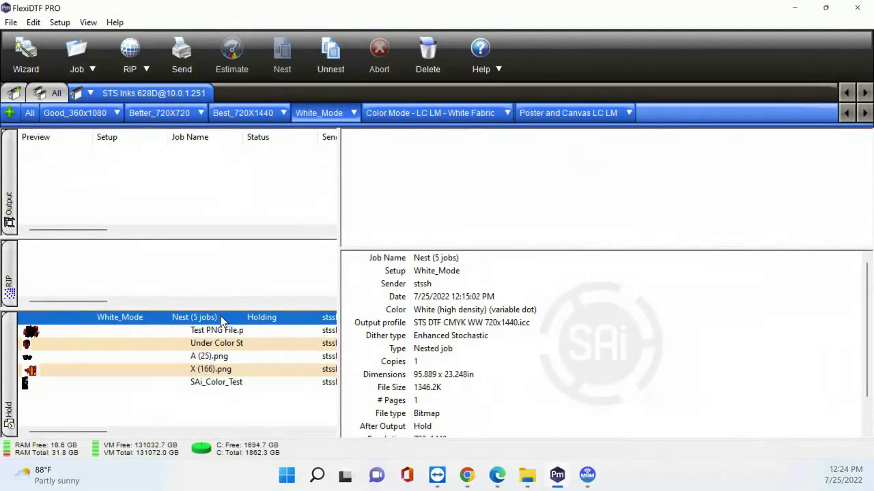
{"action": "double_click", "coordinate": [220, 318]}
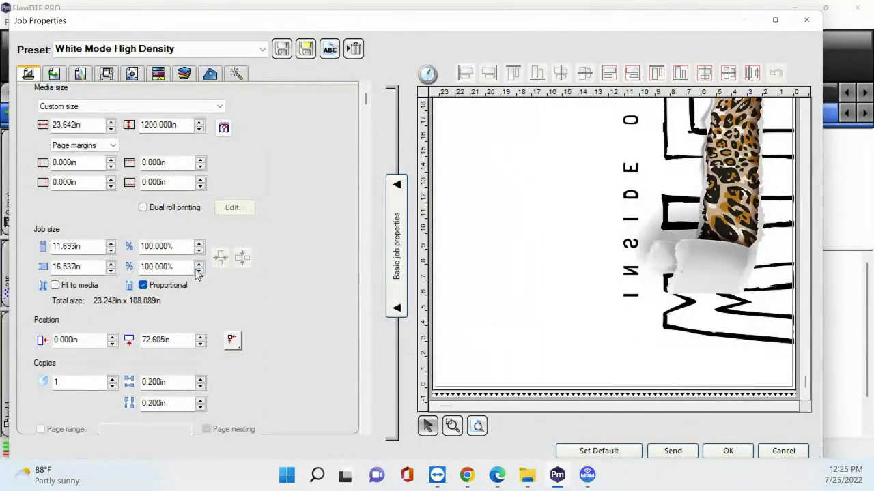
{"action": "left_click_drag", "start_coordinate": [100, 247], "coordinate": [15, 235]}
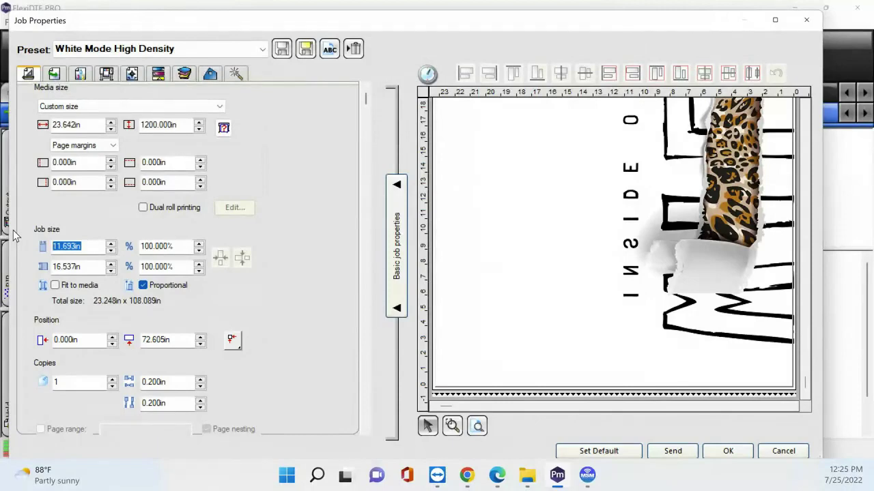
{"action": "type", "text": "8.268"}
{"action": "left_click", "coordinate": [172, 246]}
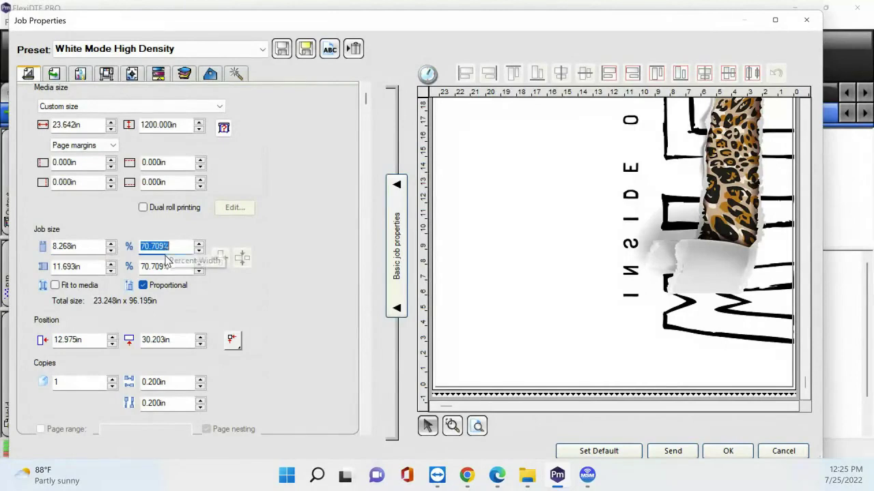
{"action": "type", "text": "20"}
{"action": "key", "text": "Tab"}
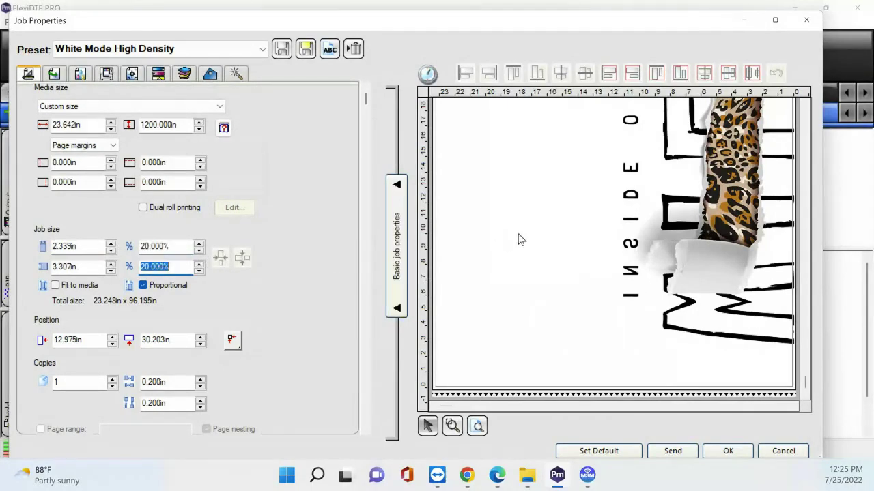
Step: Scale the leopard-print MIFD design and the color tester job proportionally to 20% each
{"action": "double_click", "coordinate": [183, 246]}
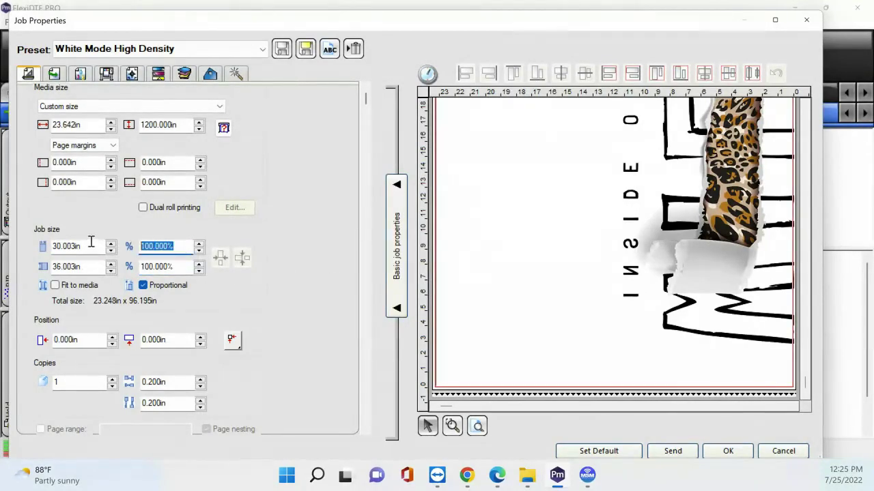
{"action": "type", "text": "20"}
{"action": "key", "text": "Tab"}
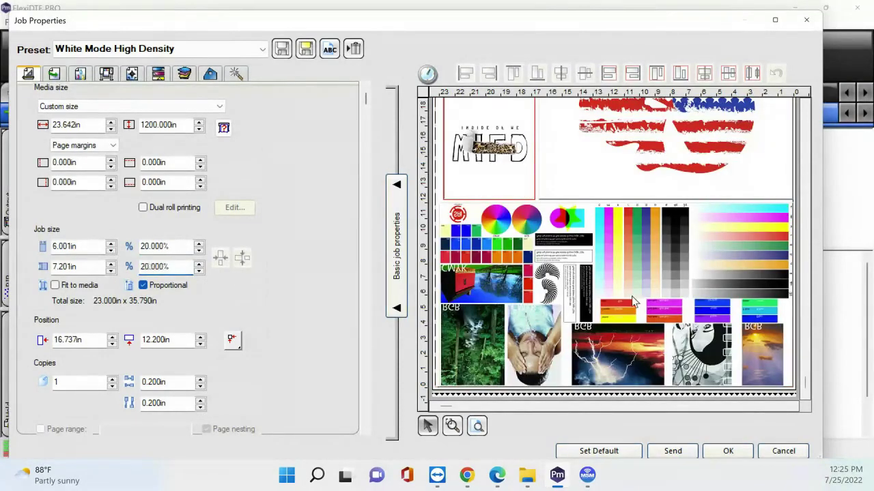
{"action": "left_click", "coordinate": [636, 299]}
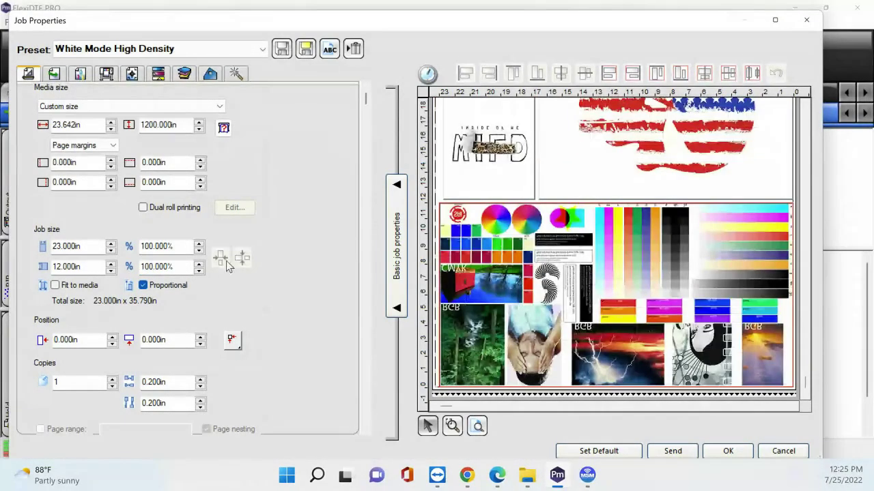
{"action": "key", "text": "Tab"}
{"action": "type", "text": "20"}
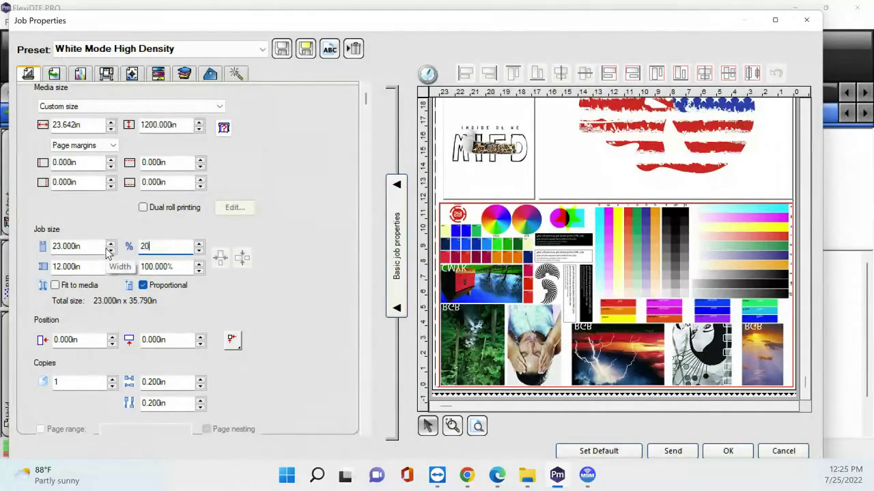
{"action": "key", "text": "Tab"}
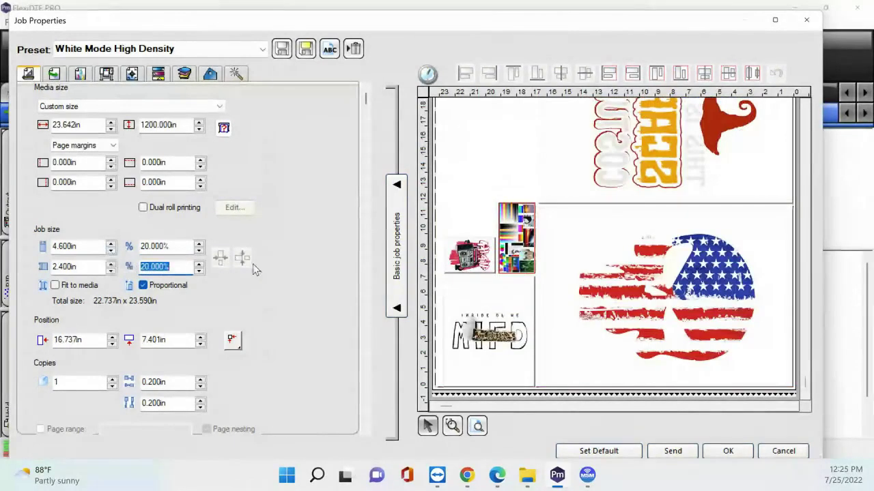
Step: Maximize the job properties window and scale the Scary Costume design proportionally to 30%
{"action": "left_click", "coordinate": [565, 185]}
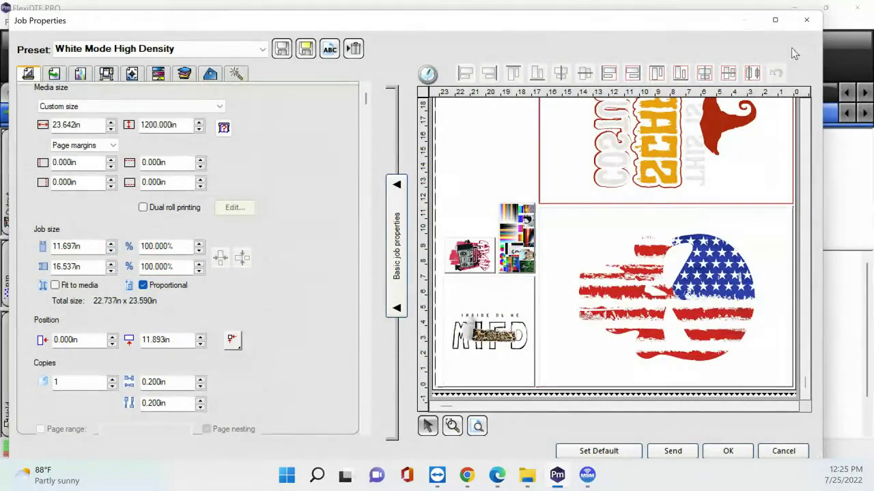
{"action": "left_click", "coordinate": [775, 20]}
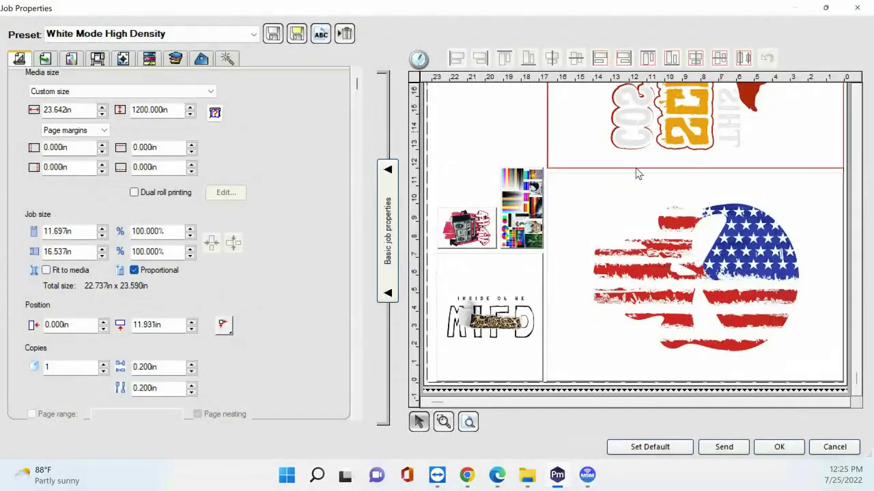
{"action": "double_click", "coordinate": [171, 233]}
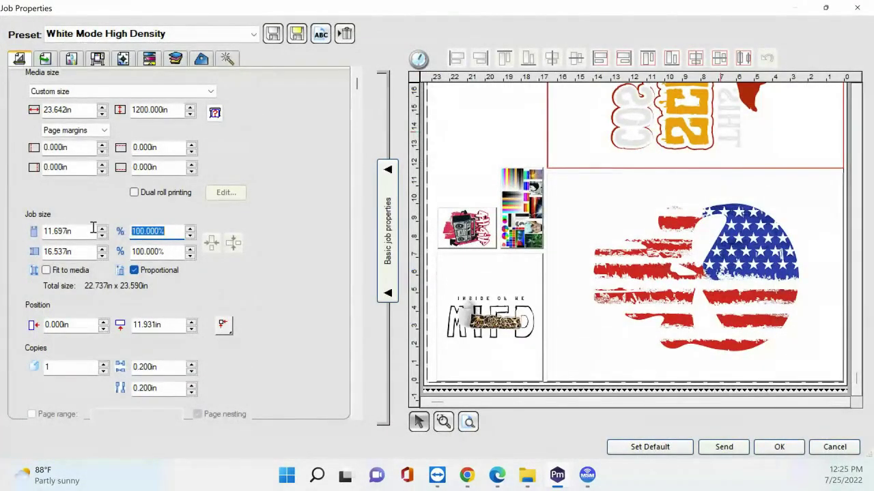
{"action": "type", "text": "30"}
{"action": "key", "text": "Tab"}
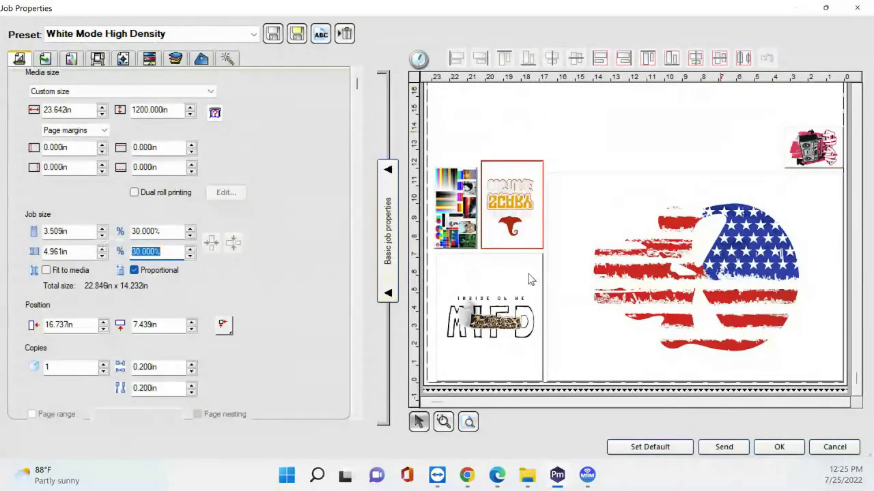
Step: Scale the American flag skull design in the nest proportionally to 20%
{"action": "left_click", "coordinate": [622, 248]}
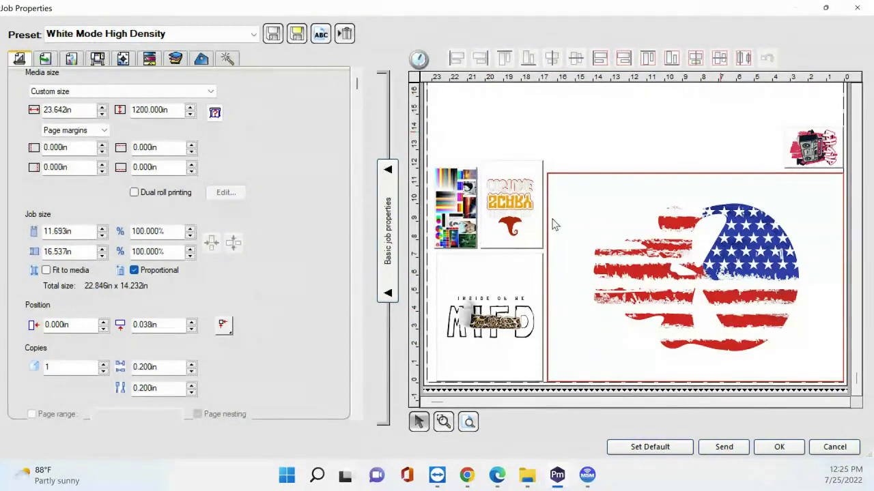
{"action": "left_click", "coordinate": [785, 154]}
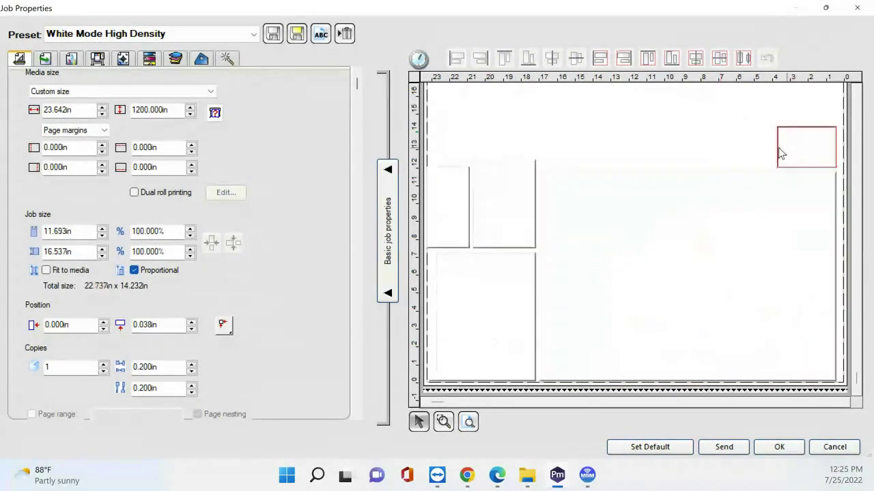
{"action": "left_click", "coordinate": [794, 155]}
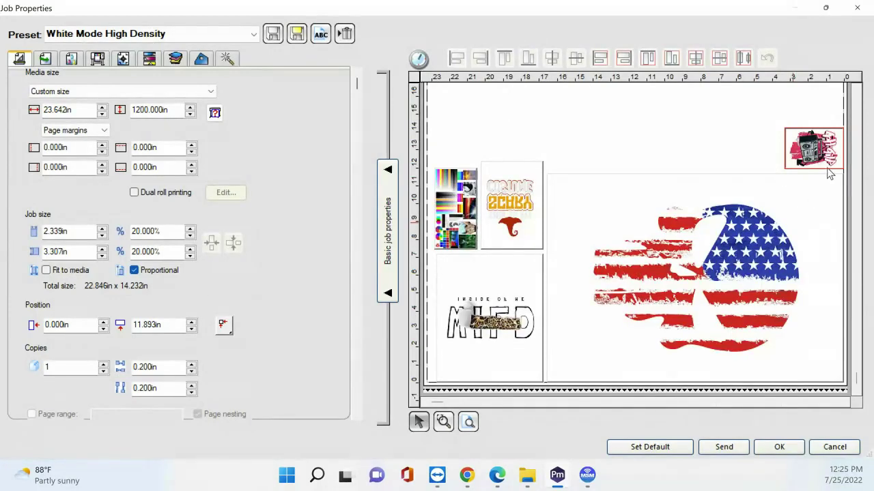
{"action": "left_click", "coordinate": [751, 231]}
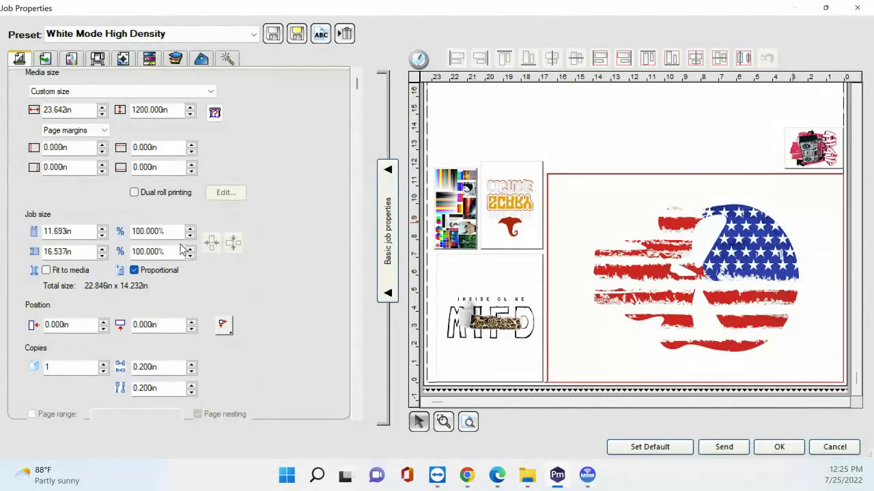
{"action": "left_click", "coordinate": [133, 231]}
{"action": "type", "text": "20"}
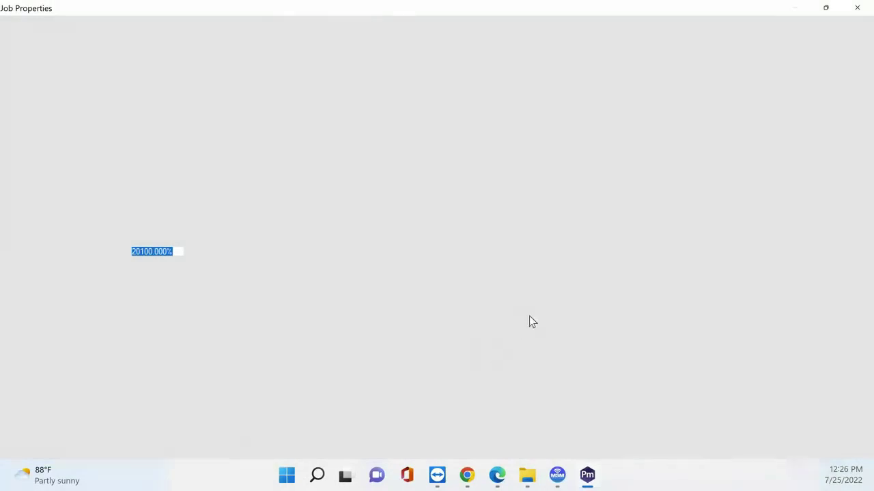
{"action": "left_click", "coordinate": [590, 482]}
{"action": "left_click", "coordinate": [600, 482]}
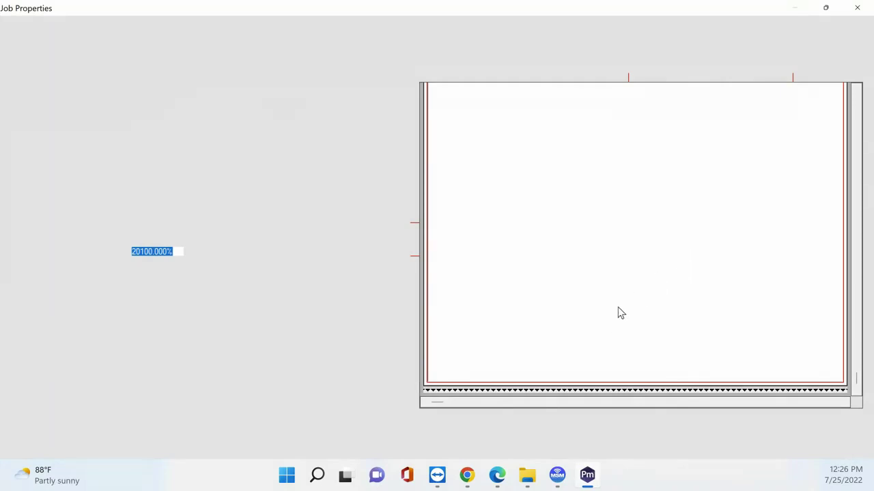
{"action": "right_click", "coordinate": [597, 480]}
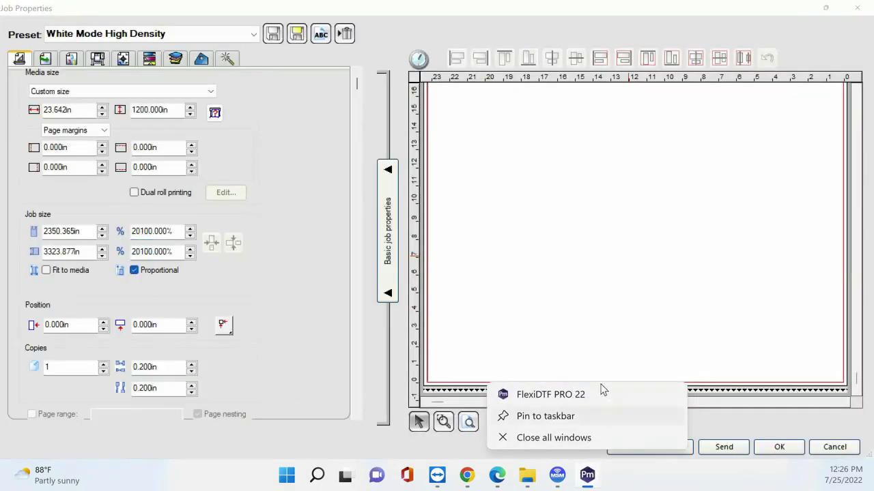
{"action": "left_click", "coordinate": [608, 332]}
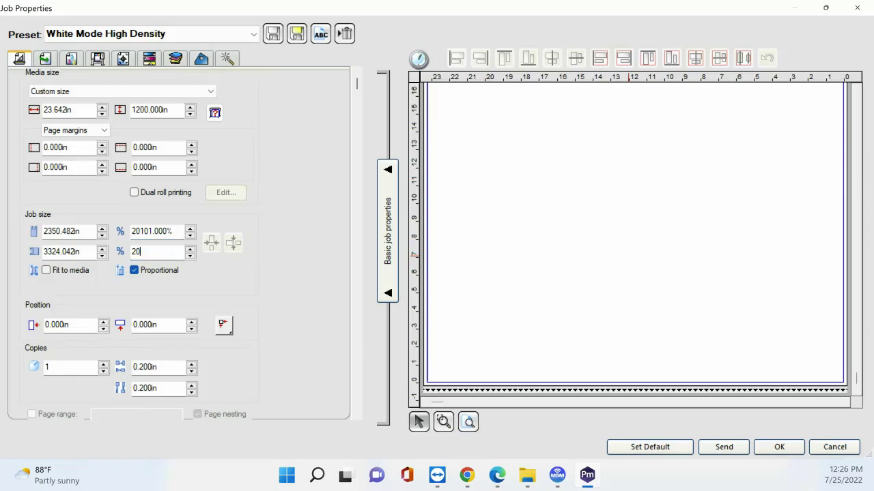
{"action": "key", "text": "Return"}
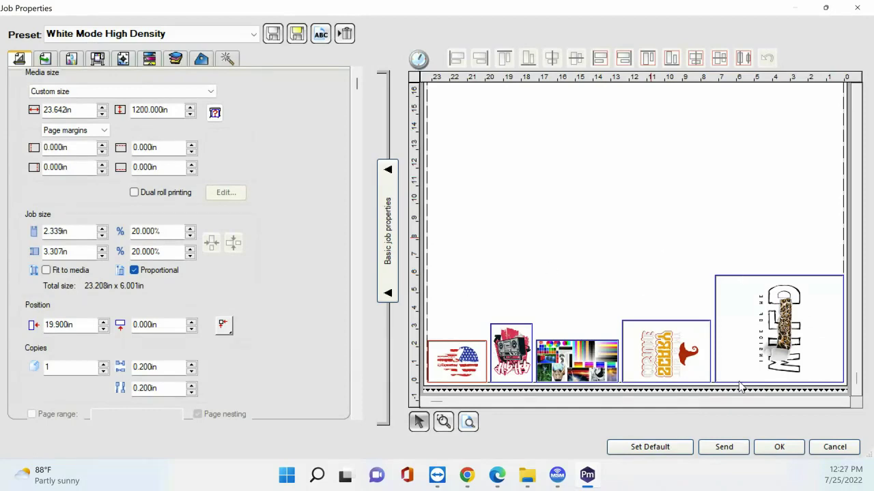
Step: Check the job sizes of the boombox and MIFD designs in the rearranged nest
{"action": "left_click", "coordinate": [511, 352]}
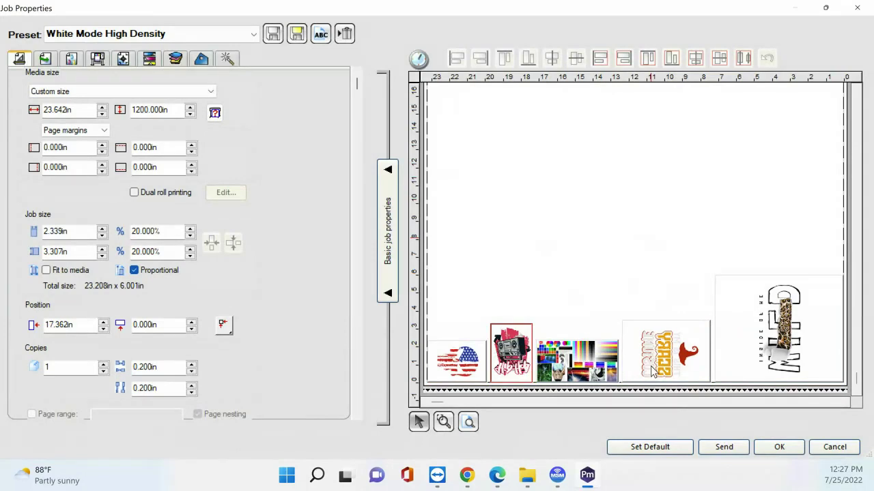
{"action": "left_click", "coordinate": [735, 350]}
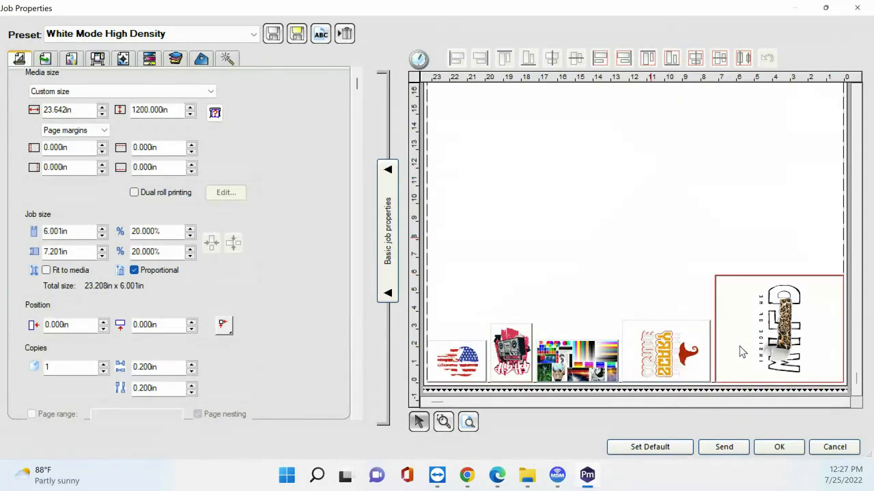
Step: Set the leopard-print MIFD design to 3 copies and the boombox design to 5 copies in the nest
{"action": "left_click", "coordinate": [103, 363]}
{"action": "left_click", "coordinate": [103, 364]}
{"action": "type", "text": "1"}
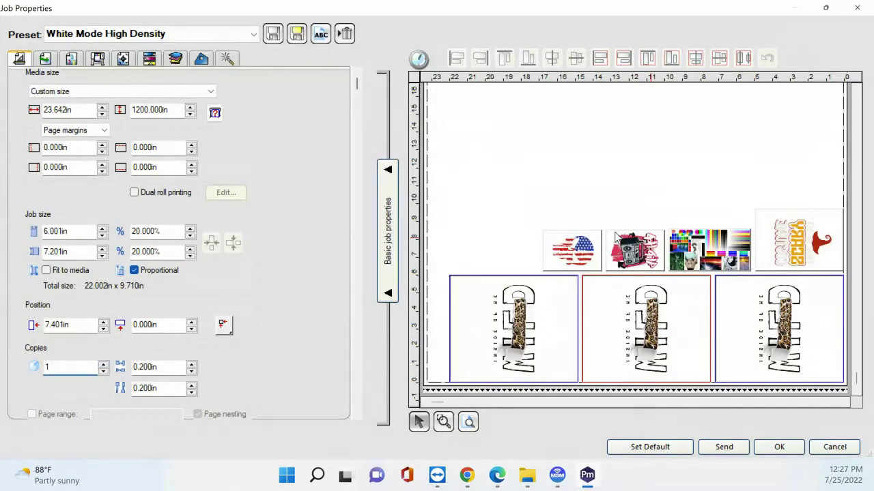
{"action": "left_click", "coordinate": [608, 249]}
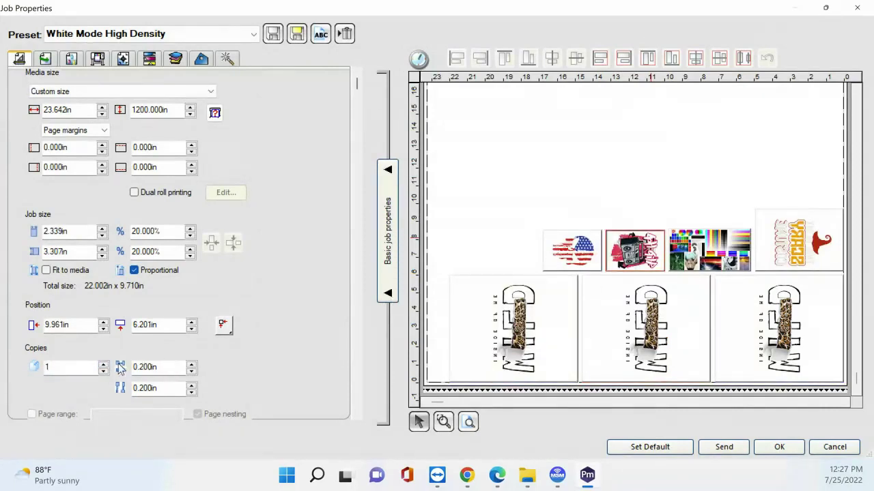
{"action": "left_click_drag", "start_coordinate": [68, 368], "coordinate": [23, 368]}
{"action": "type", "text": "5"}
Step: Resize the boombox copies proportionally to 5 × 7.071 in and accept the nest's job properties
{"action": "left_click", "coordinate": [157, 231]}
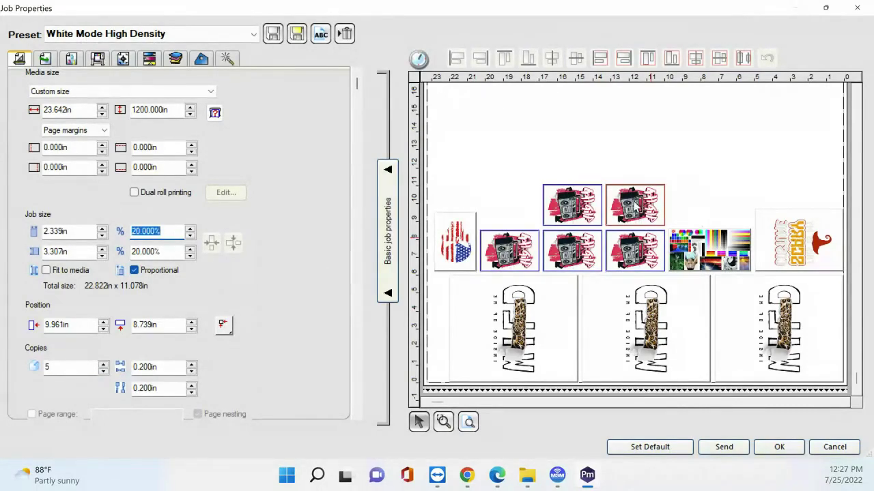
{"action": "double_click", "coordinate": [72, 231]}
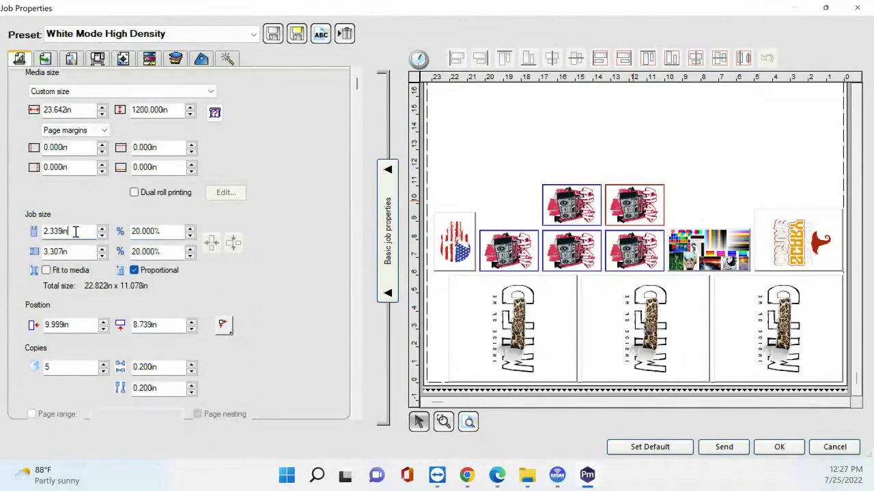
{"action": "type", "text": "1.654"}
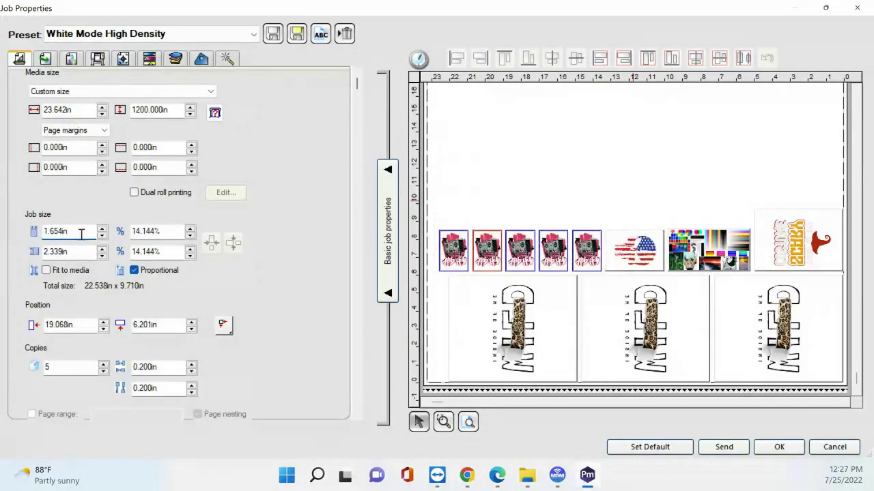
{"action": "left_click_drag", "start_coordinate": [81, 232], "coordinate": [4, 243]}
{"action": "type", "text": "5"}
{"action": "key", "text": "Tab"}
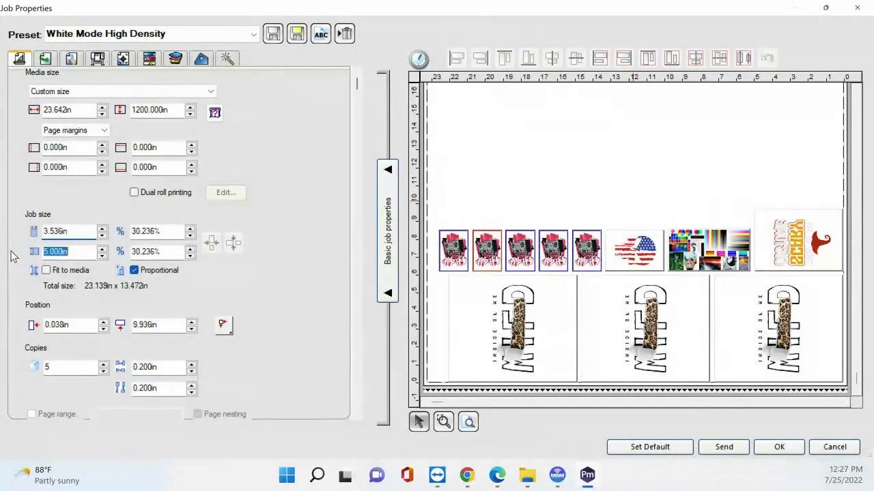
{"action": "left_click", "coordinate": [641, 210]}
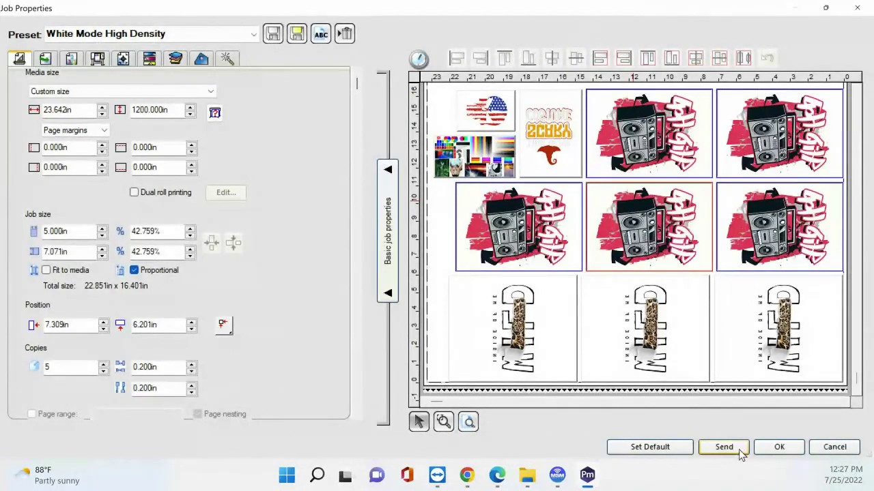
{"action": "left_click", "coordinate": [785, 448]}
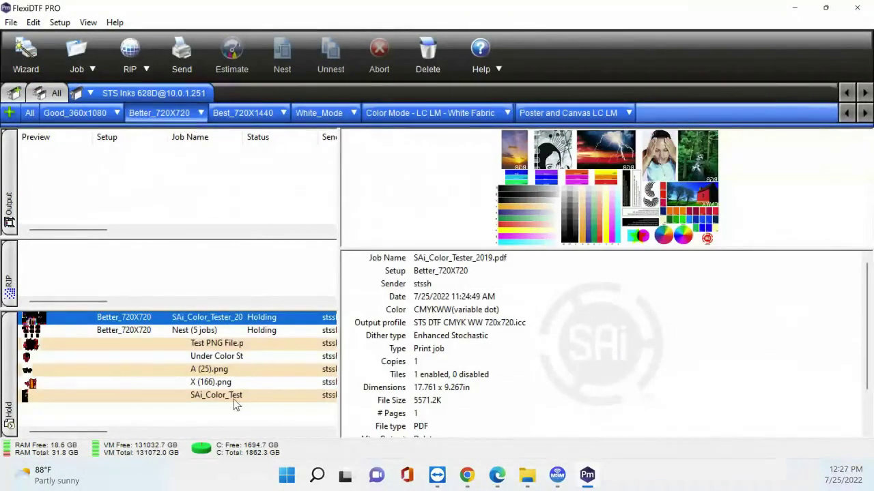
Step: Select the five-job nest in the hold queue to review its preview and job details
{"action": "left_click", "coordinate": [228, 332]}
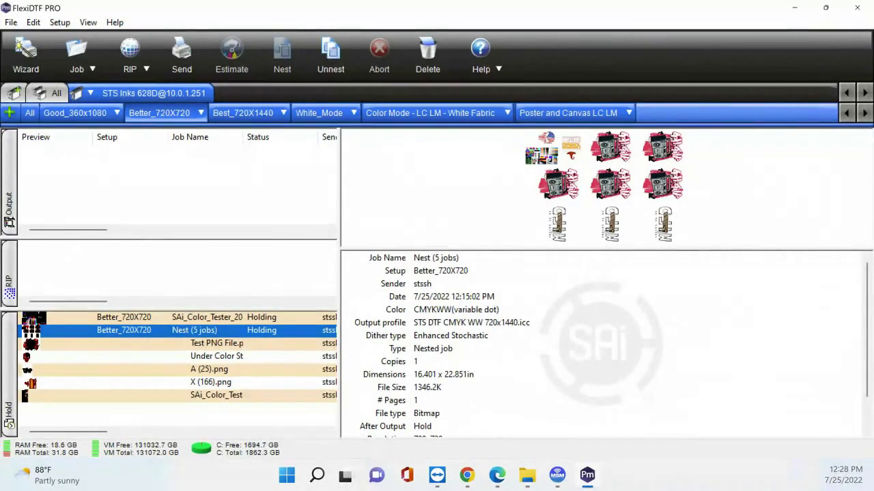
{"action": "key", "text": "alt+Tab"}
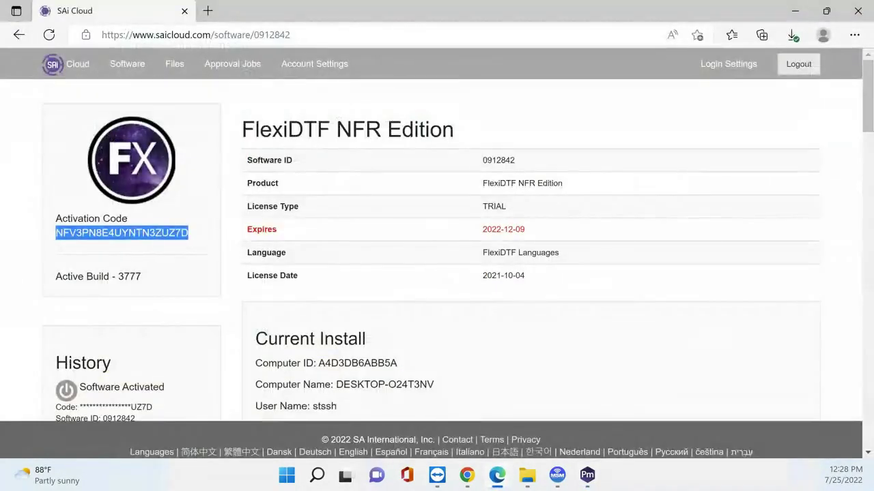
{"action": "key", "text": "alt+Tab"}
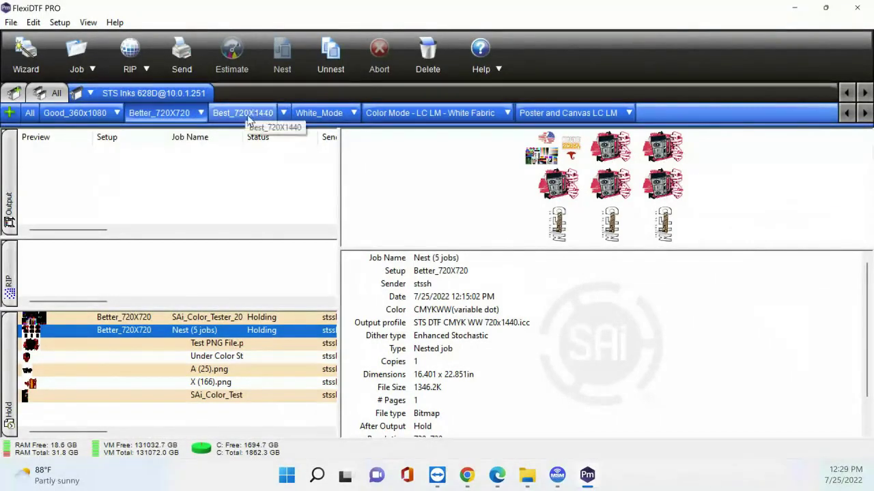
Step: In the Better_720X720 setup properties, view the hot folder path, then enable automatic job nesting at 5 jobs and apply it
{"action": "left_click", "coordinate": [167, 116]}
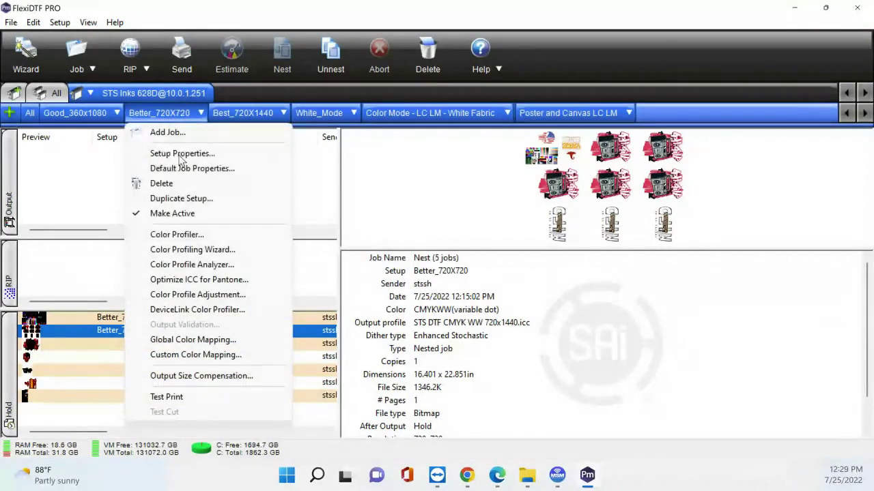
{"action": "left_click", "coordinate": [213, 156]}
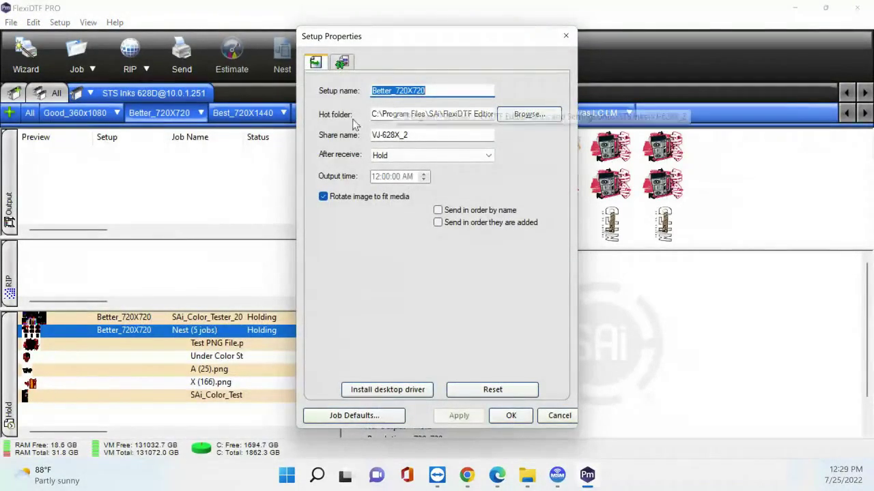
{"action": "key", "text": "Tab"}
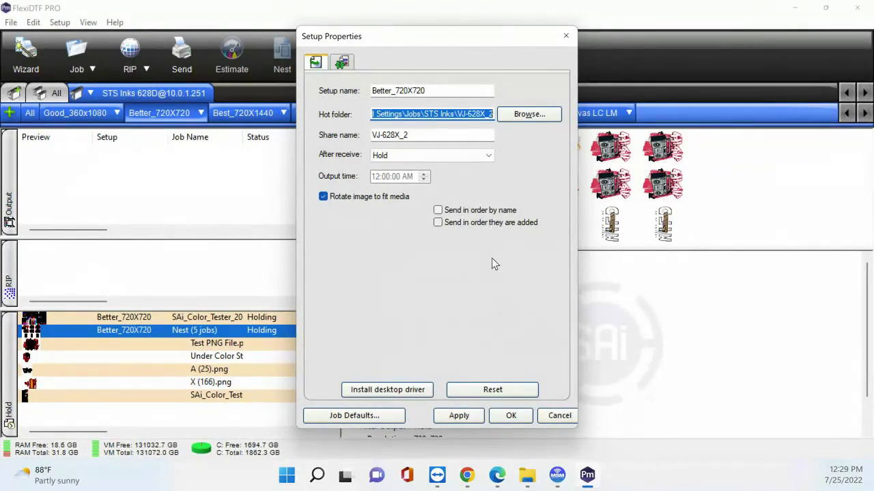
{"action": "left_click", "coordinate": [341, 63]}
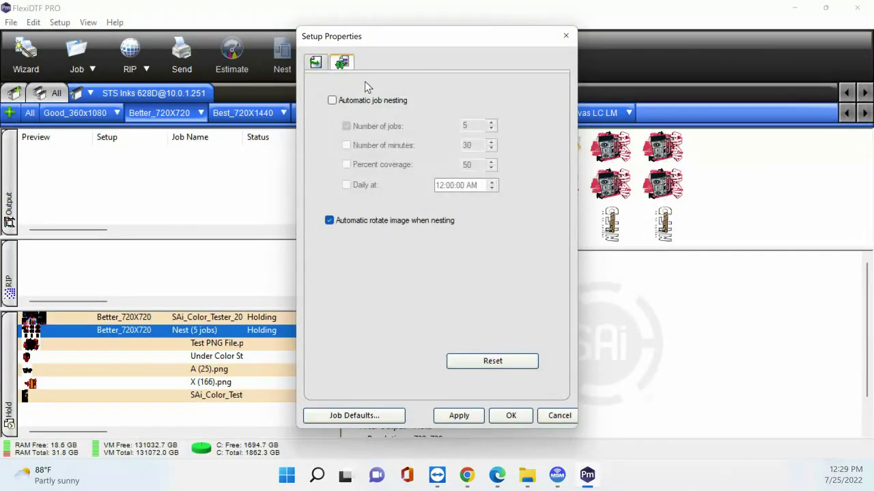
{"action": "left_click", "coordinate": [352, 103]}
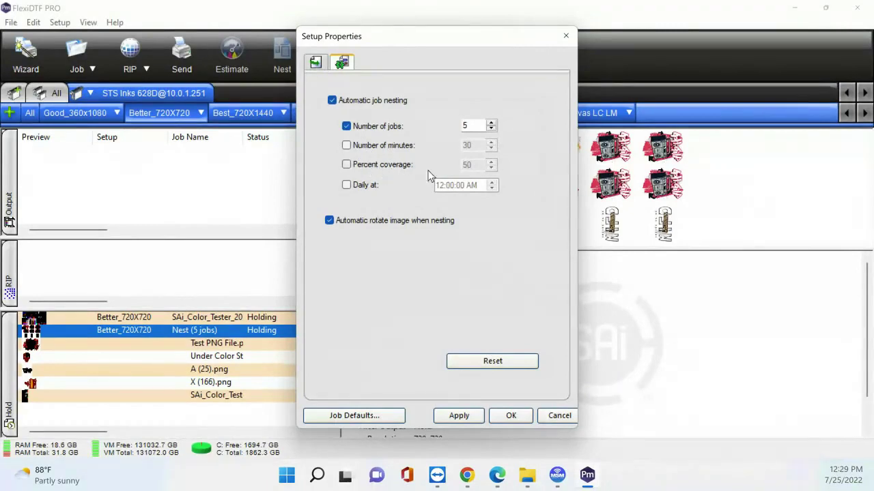
{"action": "left_click", "coordinate": [482, 415]}
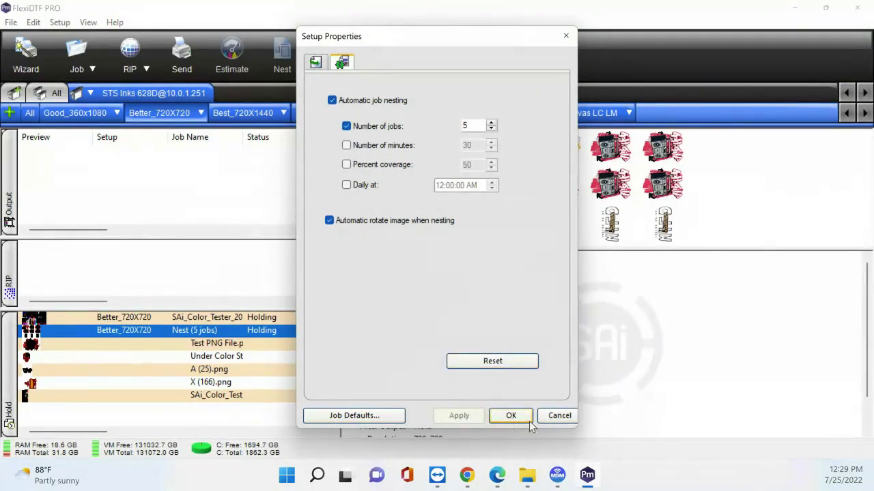
Step: Clear automatic job nesting, examine the hot folder path, and close the setup properties without applying
{"action": "left_click", "coordinate": [332, 99]}
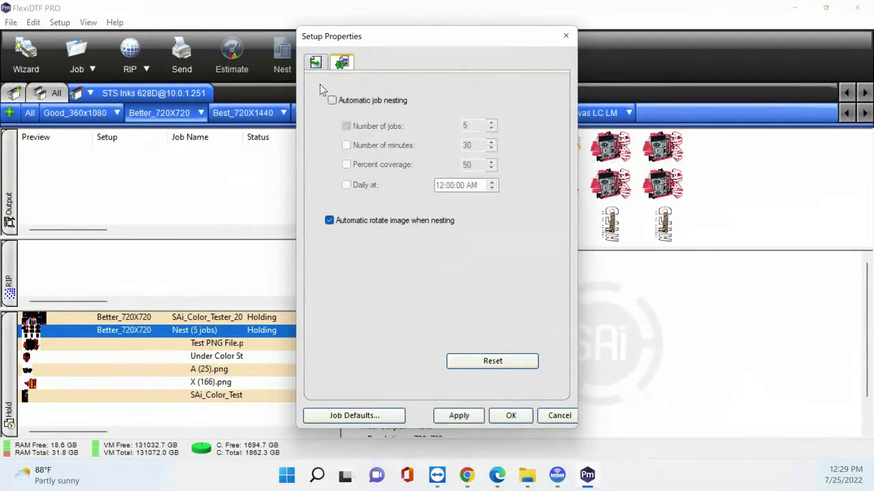
{"action": "left_click", "coordinate": [315, 62]}
{"action": "left_click_drag", "start_coordinate": [412, 113], "coordinate": [314, 102]}
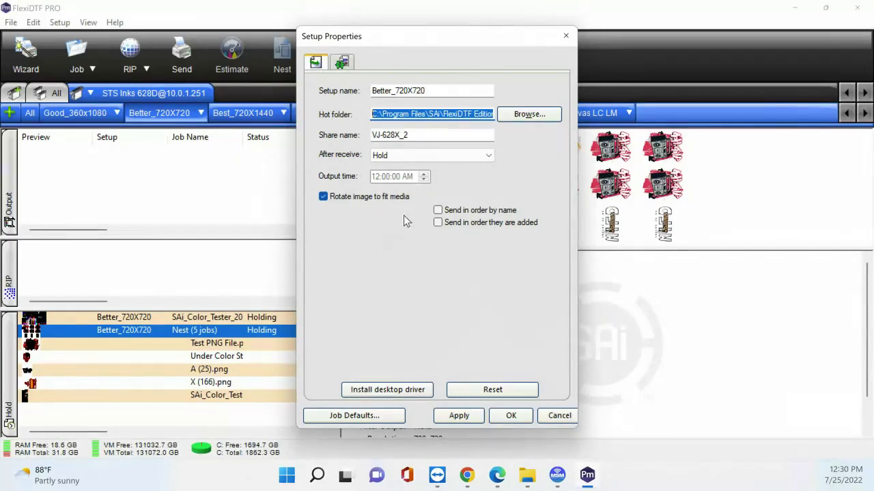
{"action": "left_click", "coordinate": [565, 38]}
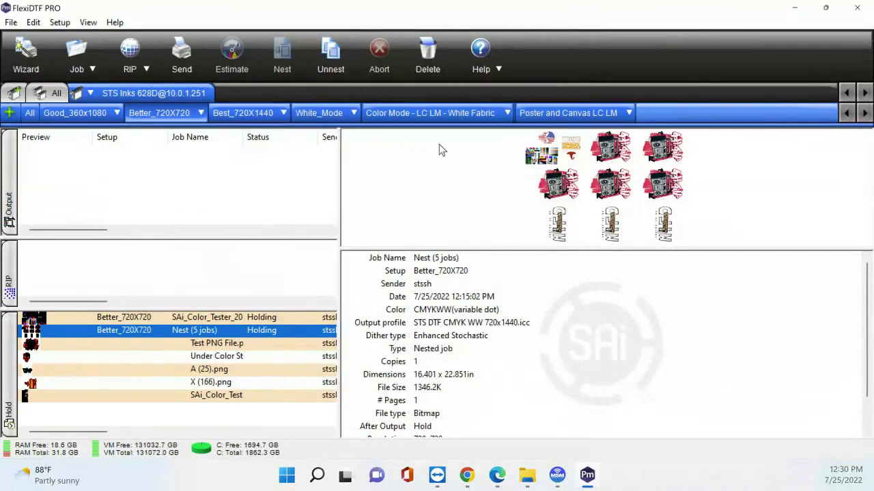
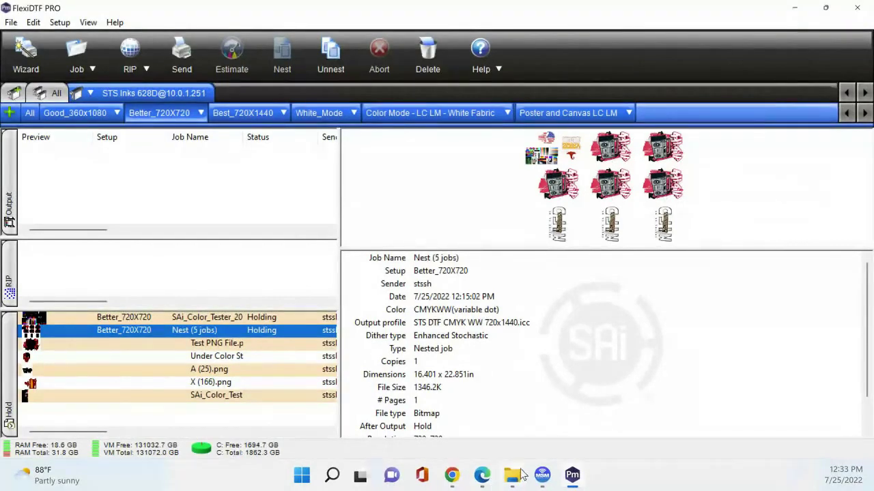
Step: Switch to the Edge browser and open the stsinks.com website
{"action": "mouse_move", "coordinate": [452, 475]}
{"action": "key", "text": "alt+Tab"}
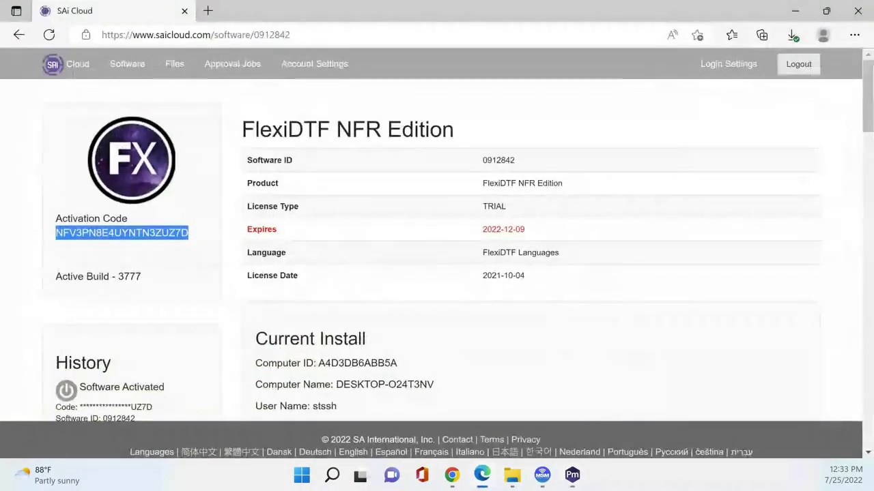
{"action": "left_click", "coordinate": [176, 31]}
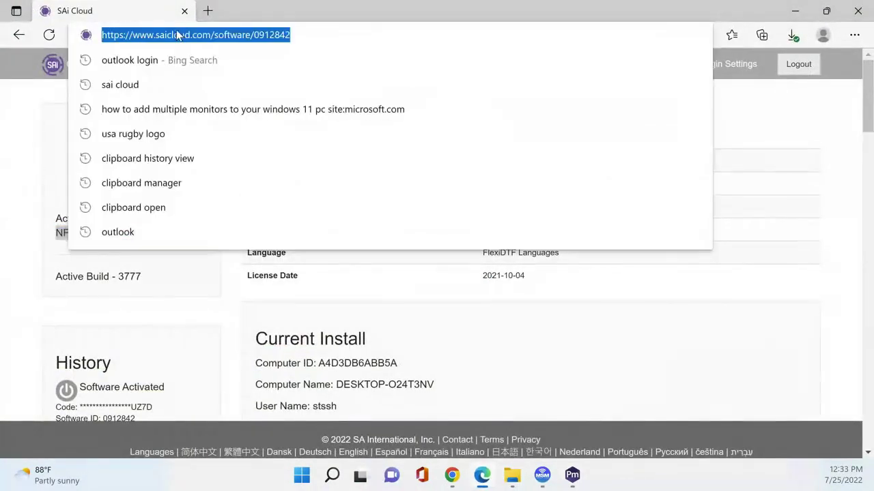
{"action": "type", "text": "STSINKS.CO"}
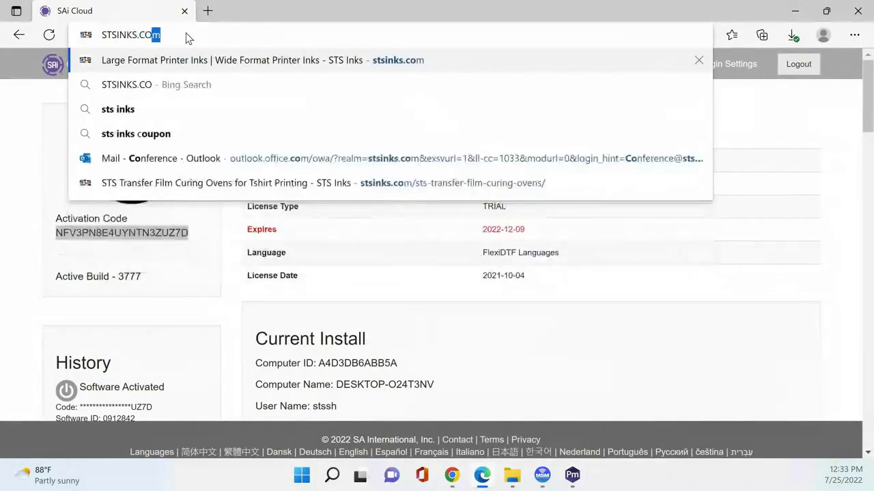
{"action": "key", "text": "Return"}
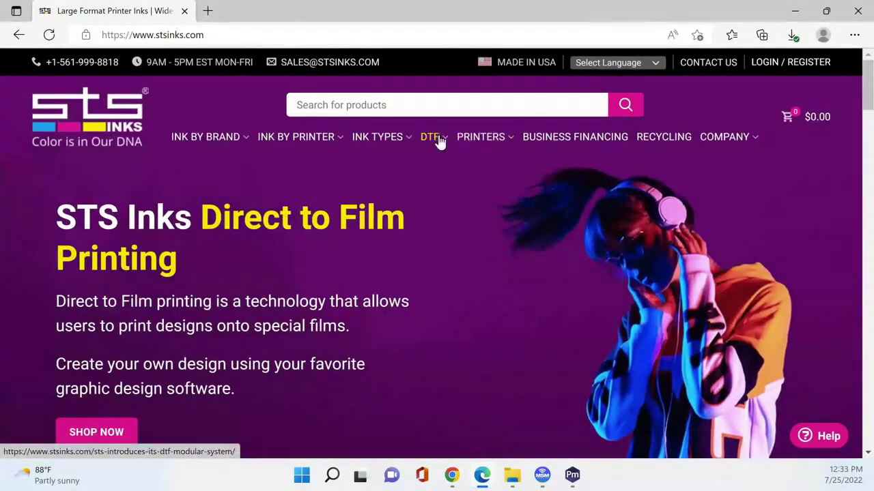
Step: Look through the site's DTF product categories and open the Maintenance Guides and Resources page
{"action": "mouse_move", "coordinate": [437, 138]}
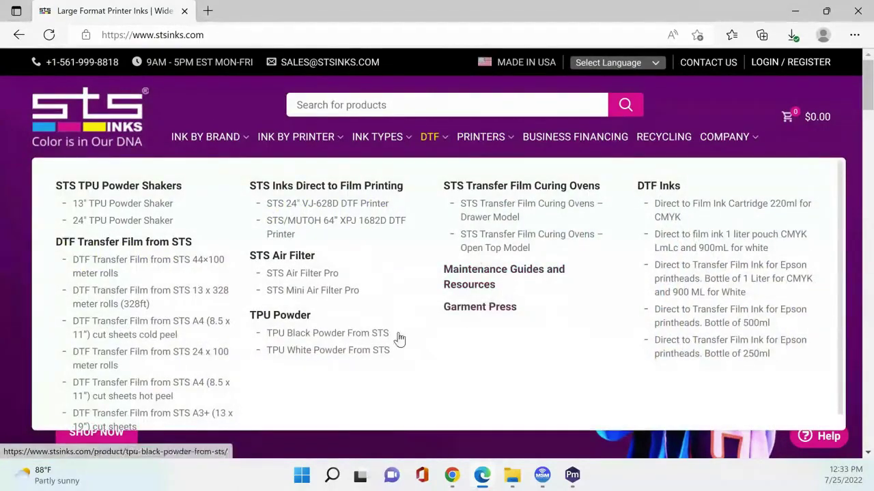
{"action": "scroll", "coordinate": [624, 269], "scroll_direction": "down", "scroll_amount": 1}
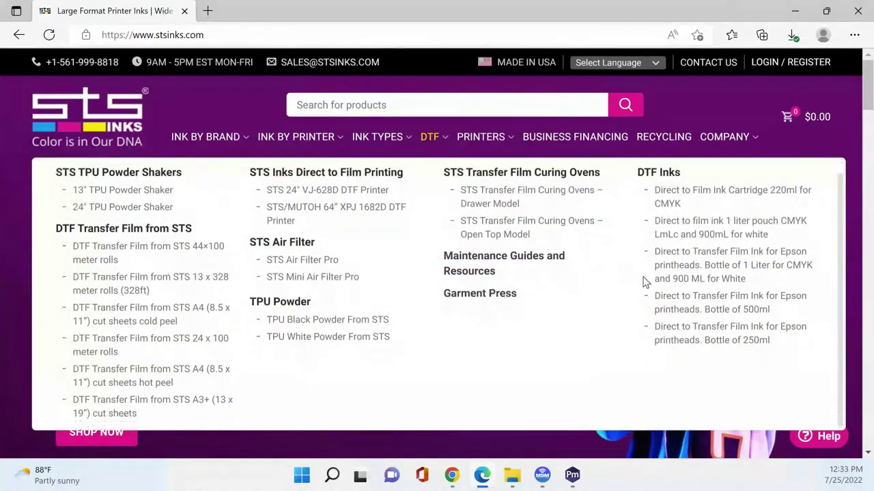
{"action": "scroll", "coordinate": [643, 294], "scroll_direction": "down", "scroll_amount": 5}
{"action": "scroll", "coordinate": [645, 311], "scroll_direction": "up", "scroll_amount": 6}
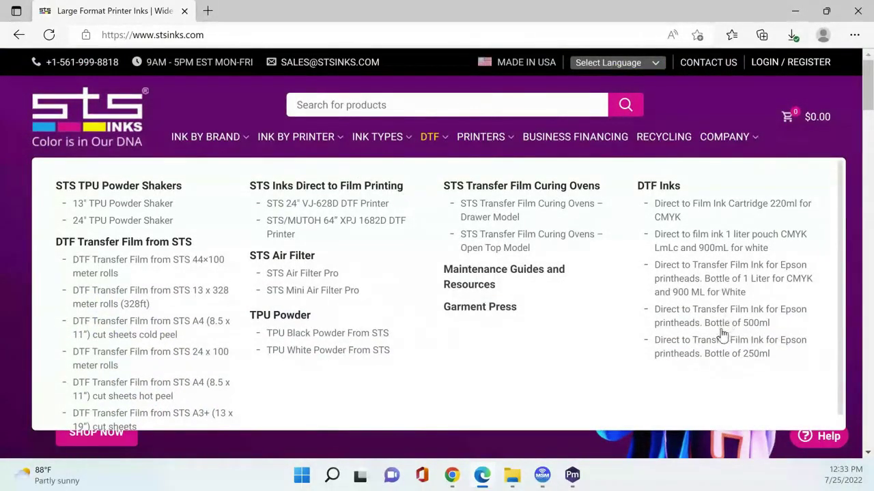
{"action": "left_click", "coordinate": [470, 276]}
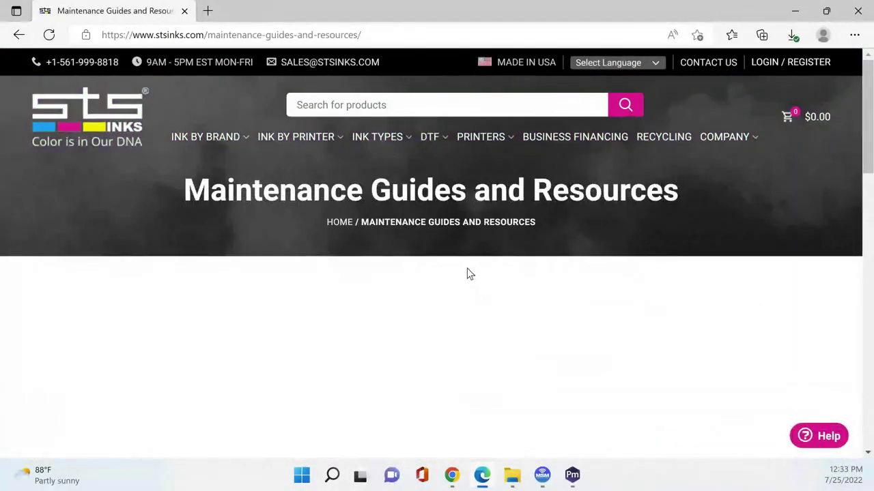
Step: Browse the downloadable printer manuals, videos and MSM software on the resources page, and minimize the browser to return to FlexiDTF PRO
{"action": "scroll", "coordinate": [471, 298], "scroll_direction": "down", "scroll_amount": 2}
{"action": "scroll", "coordinate": [496, 308], "scroll_direction": "down", "scroll_amount": 2}
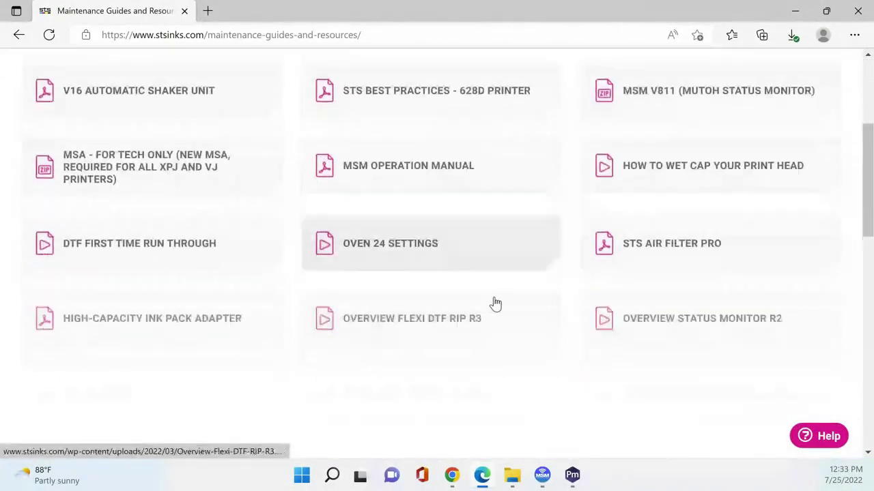
{"action": "scroll", "coordinate": [495, 302], "scroll_direction": "down", "scroll_amount": 2}
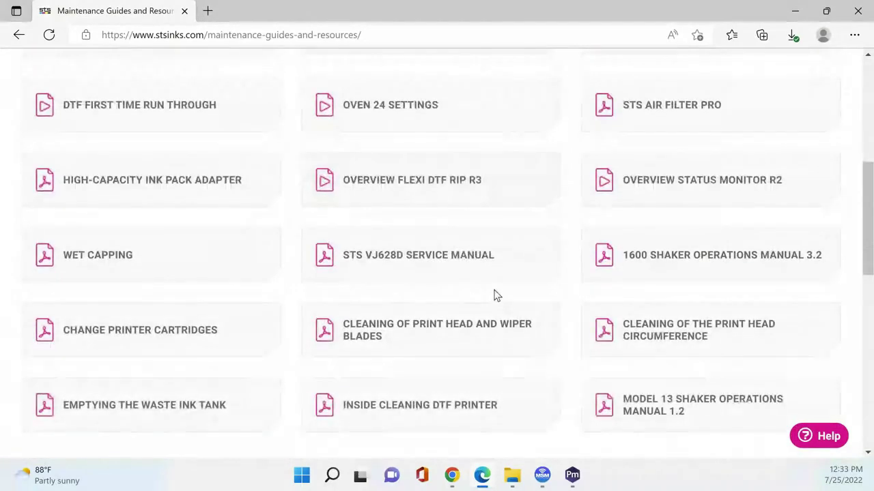
{"action": "scroll", "coordinate": [522, 279], "scroll_direction": "up", "scroll_amount": 3}
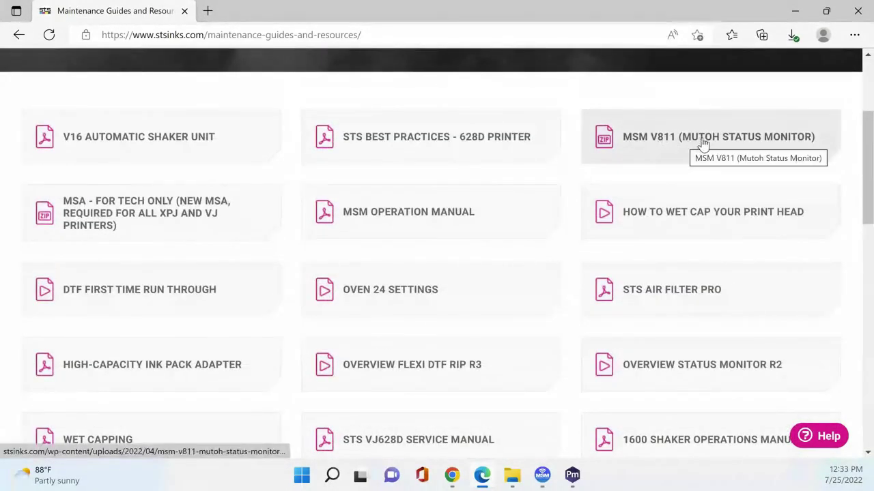
{"action": "scroll", "coordinate": [593, 250], "scroll_direction": "down", "scroll_amount": 5}
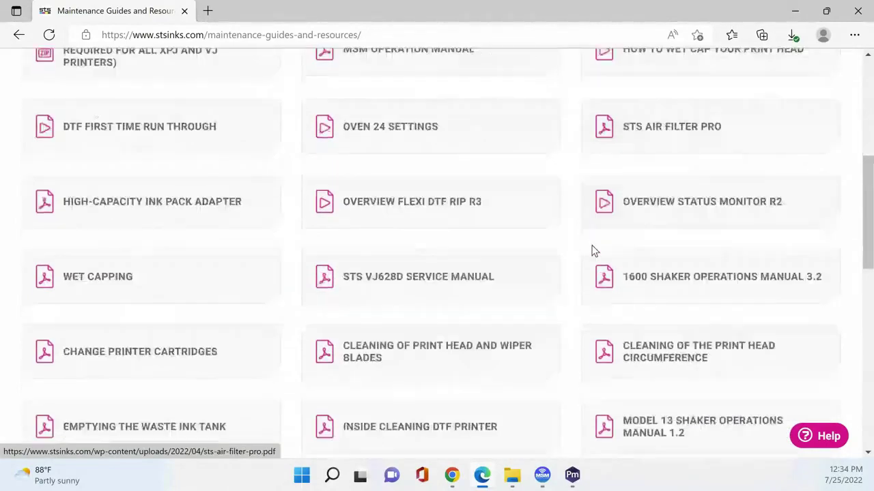
{"action": "scroll", "coordinate": [594, 250], "scroll_direction": "up", "scroll_amount": 10}
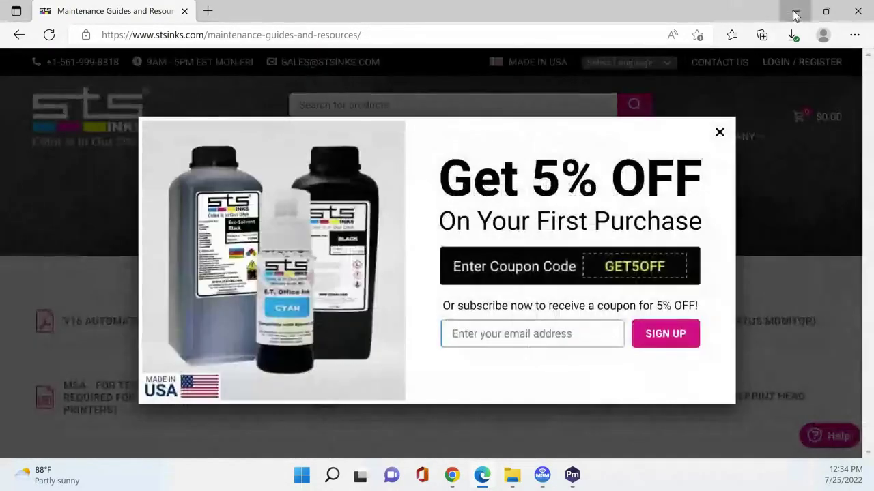
{"action": "left_click", "coordinate": [794, 11]}
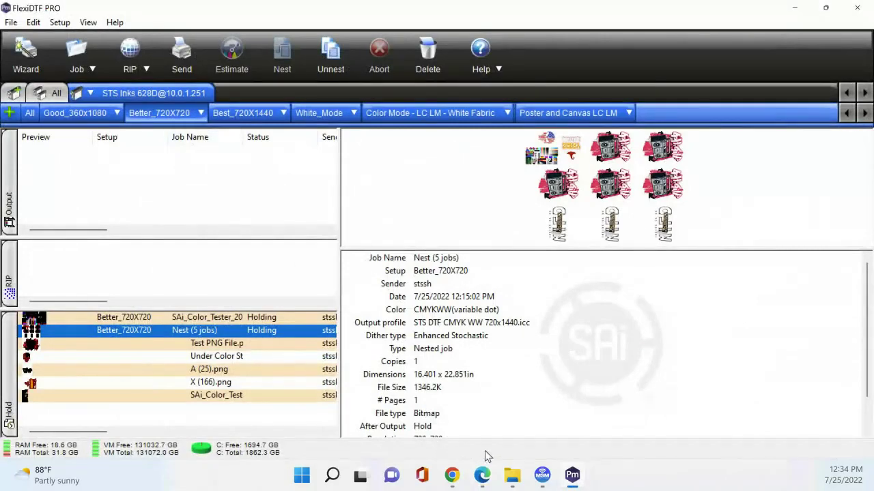
Step: Switch to MUTOH Status Monitor, examine the firmware update with the VJ628D_V105 file, and cancel it without updating the printer
{"action": "left_click", "coordinate": [542, 476]}
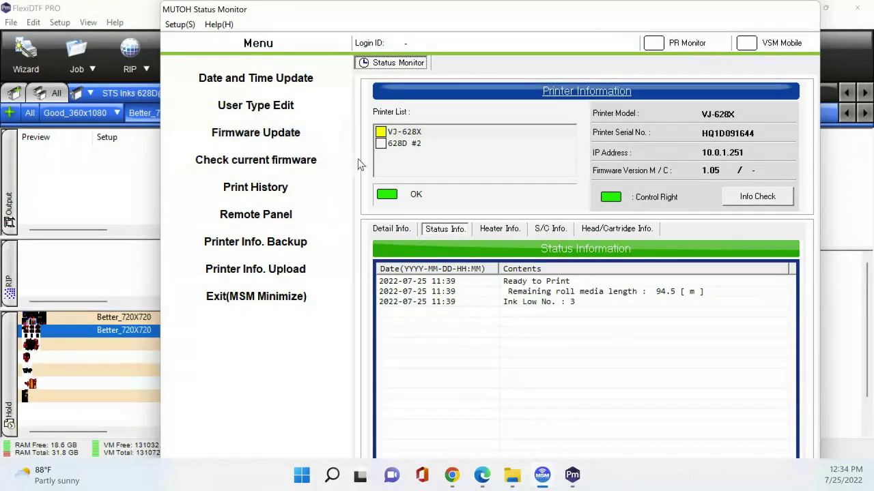
{"action": "left_click", "coordinate": [233, 136]}
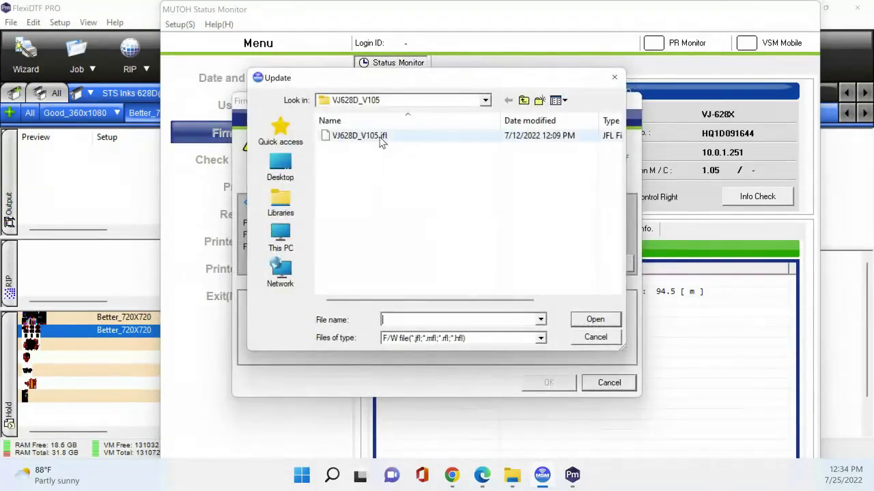
{"action": "left_click", "coordinate": [380, 140]}
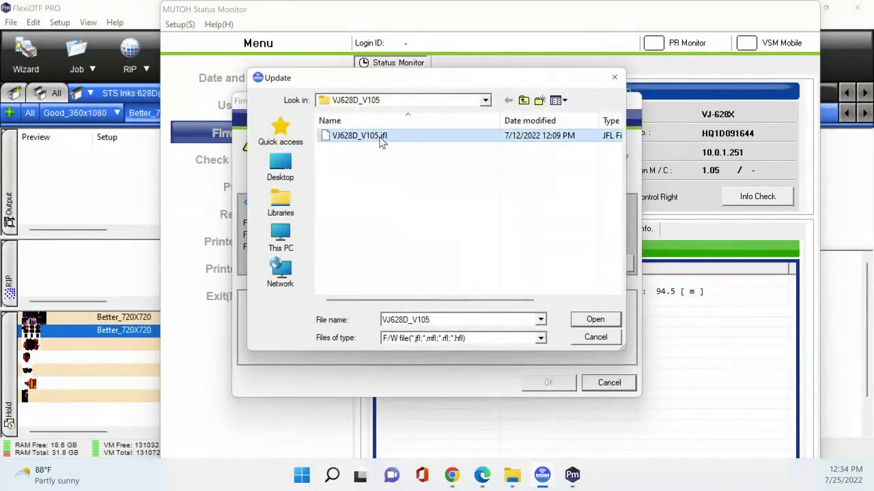
{"action": "left_click", "coordinate": [609, 337]}
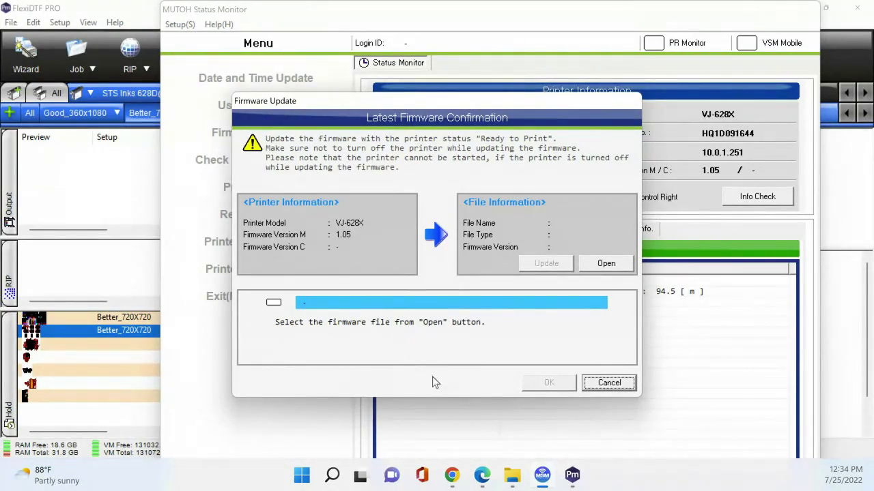
{"action": "left_click", "coordinate": [610, 383]}
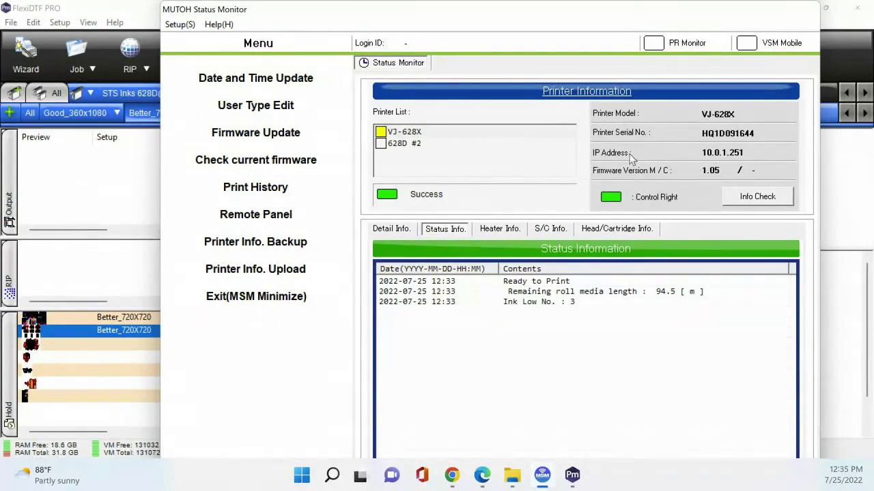
Step: Try to open the VJ-628X printer's Remote Panel, return to FlexiDTF PRO, and switch to Chrome
{"action": "left_click", "coordinate": [269, 219]}
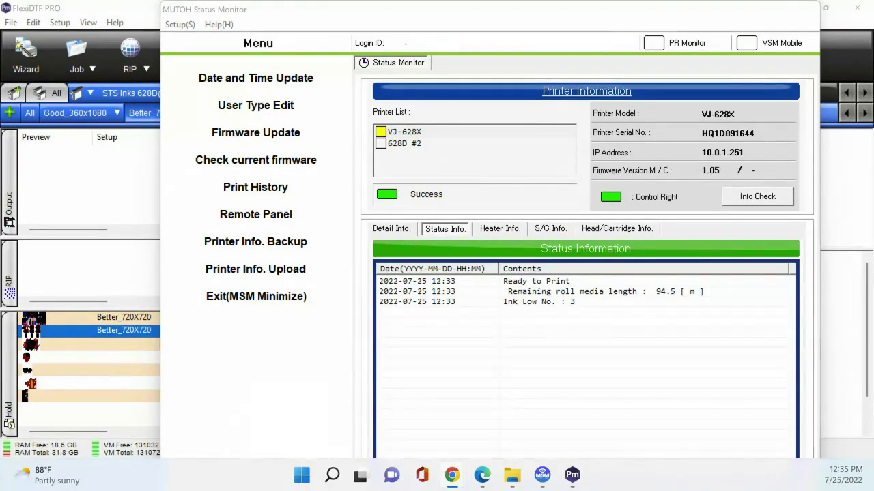
{"action": "left_click", "coordinate": [95, 261]}
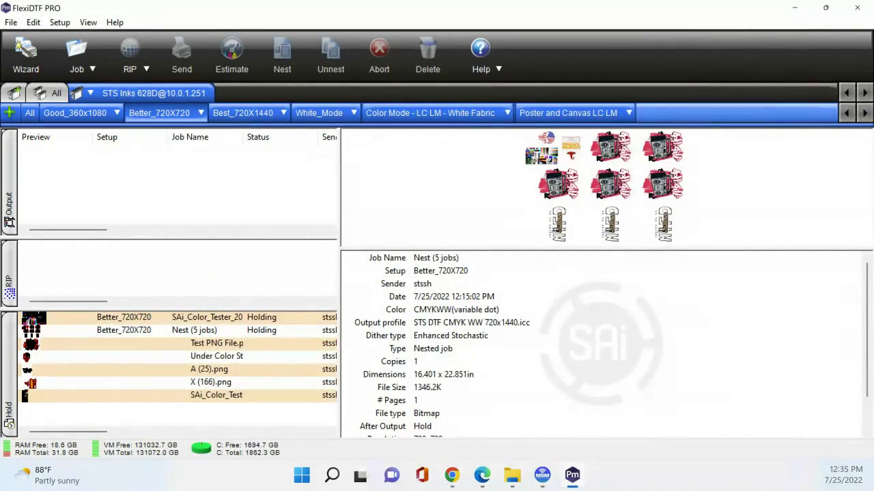
{"action": "left_click", "coordinate": [452, 475]}
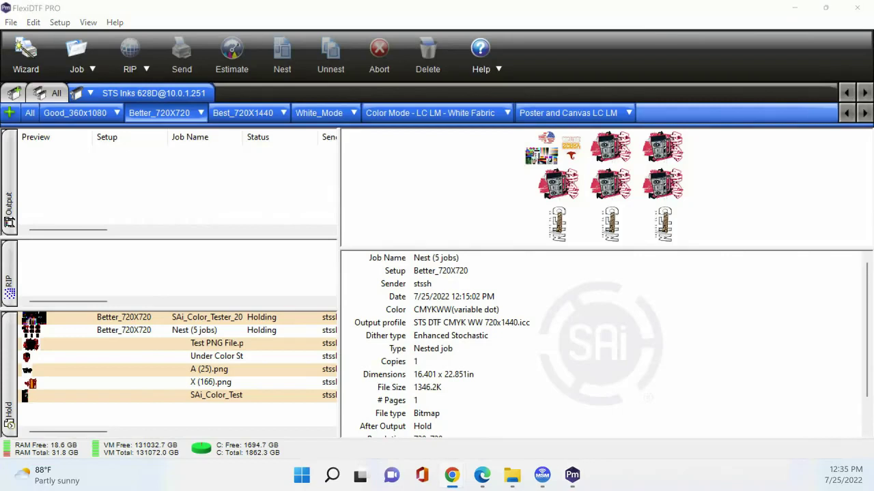